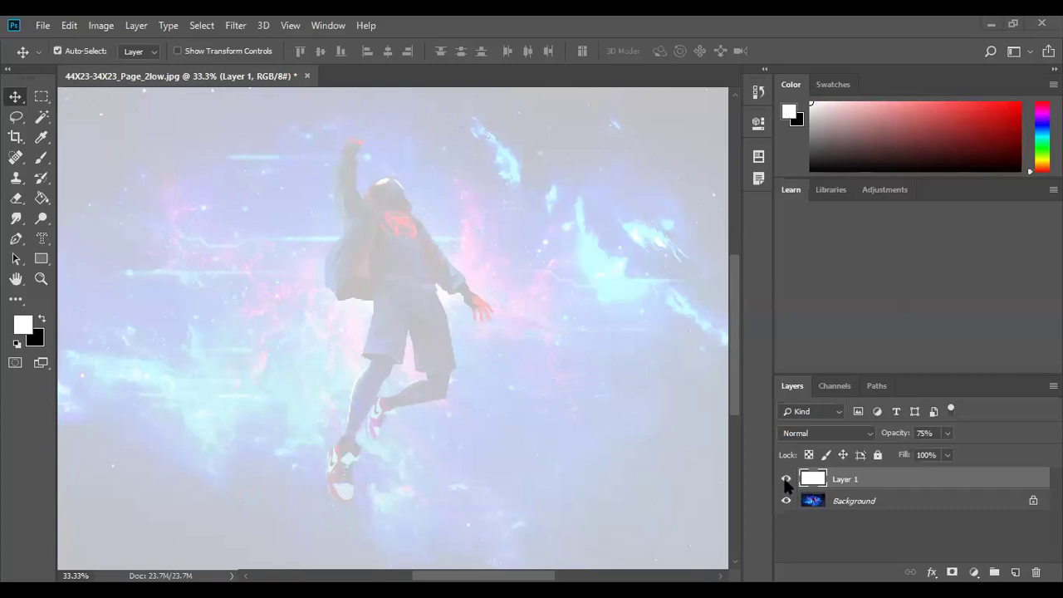
- Toggle Layer 1's visibility to compare it with the background, and set the layer's opacity to 77%
click(786, 480)
click(786, 480)
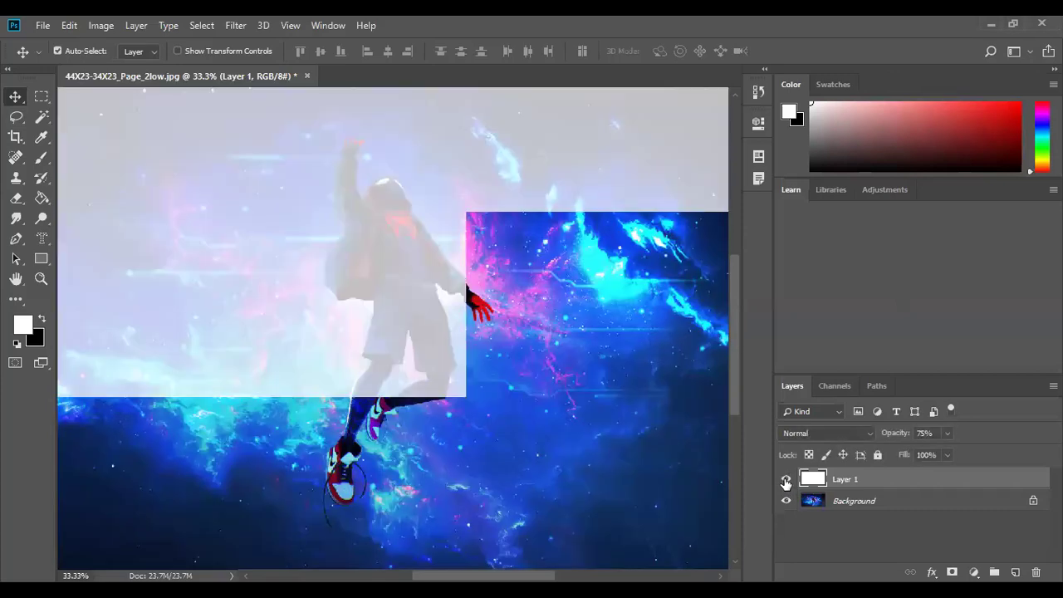
click(947, 433)
drag(948, 453, 937, 452)
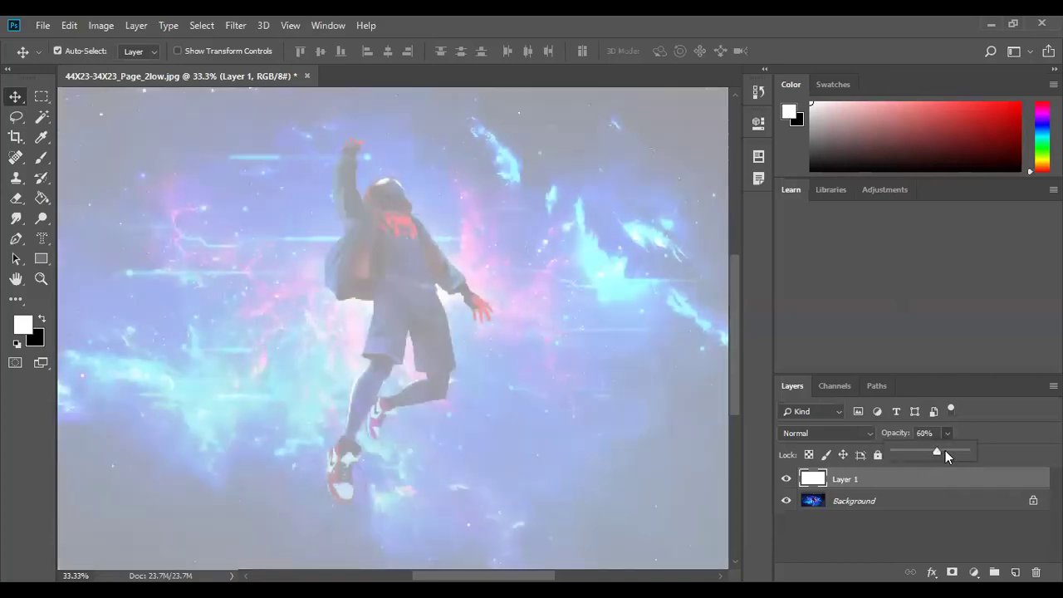
click(957, 451)
drag(956, 451, 950, 455)
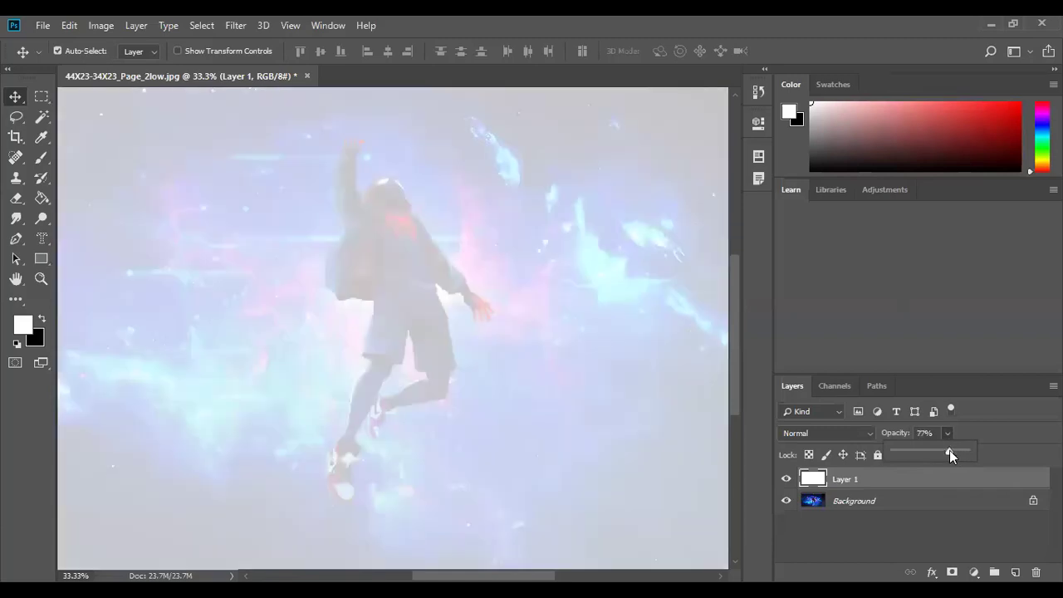
- Set the foreground colour to yellow f0ee22 and fill Layer 1 with it using the Paint Bucket
click(43, 195)
click(42, 196)
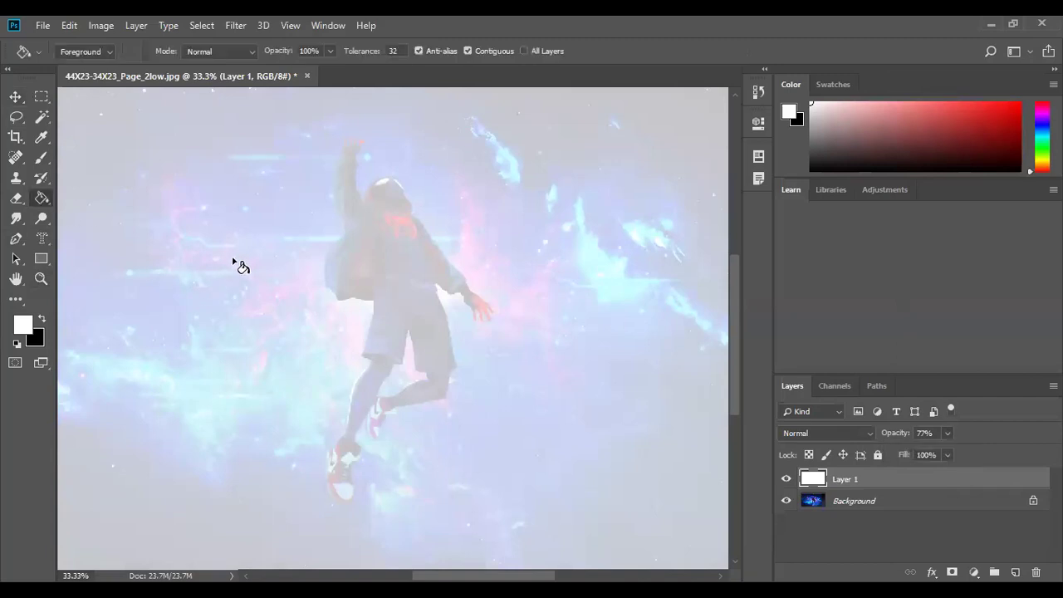
click(21, 327)
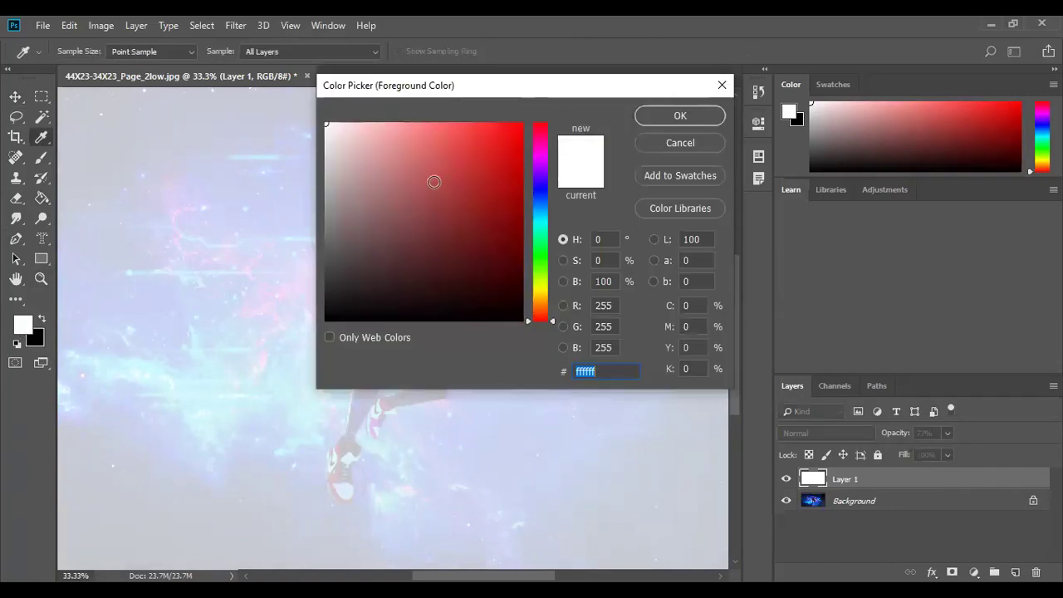
click(538, 190)
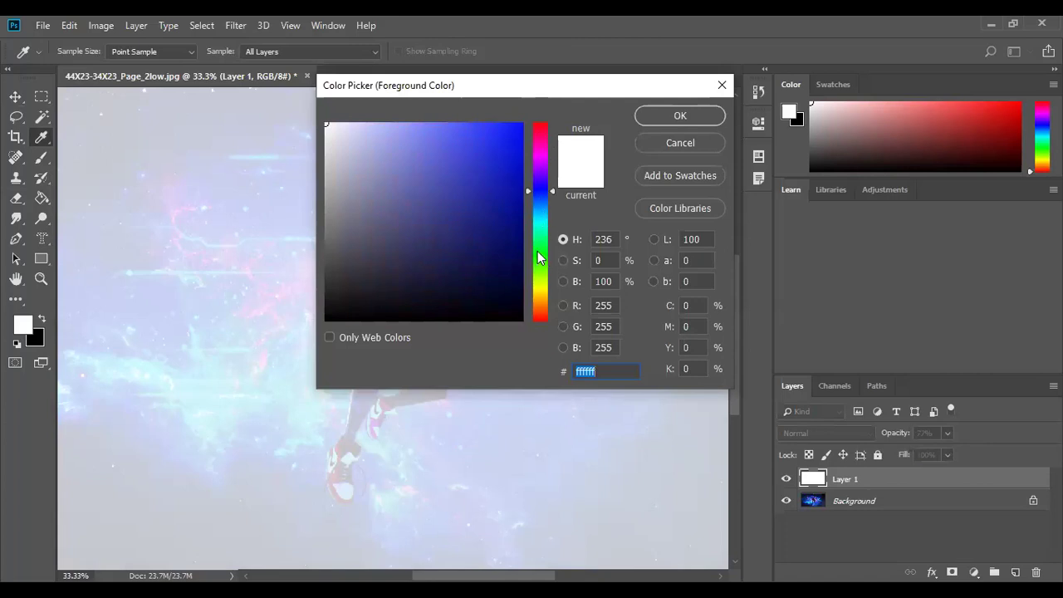
click(542, 288)
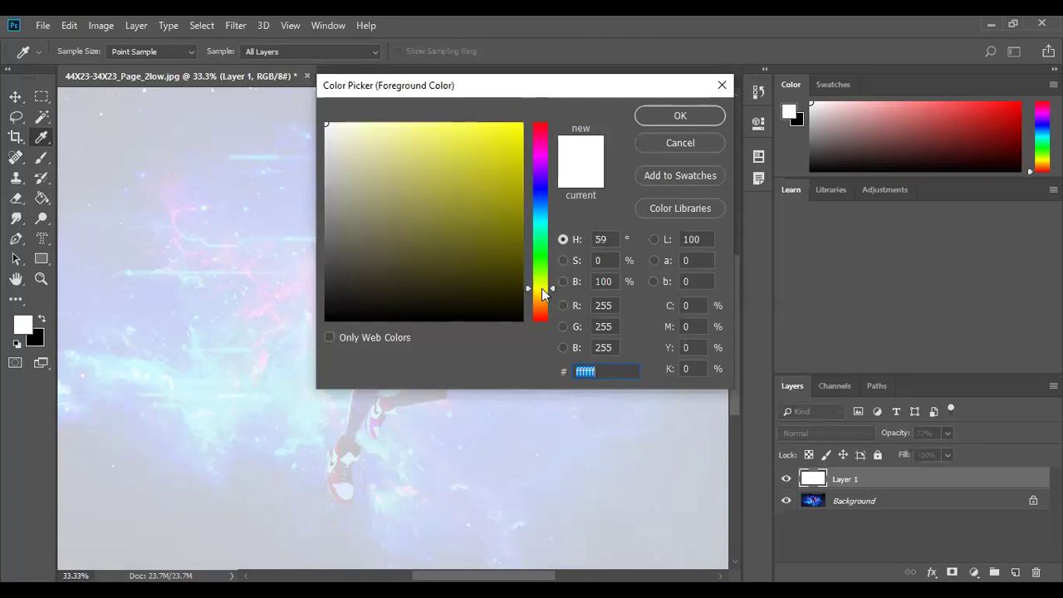
click(494, 133)
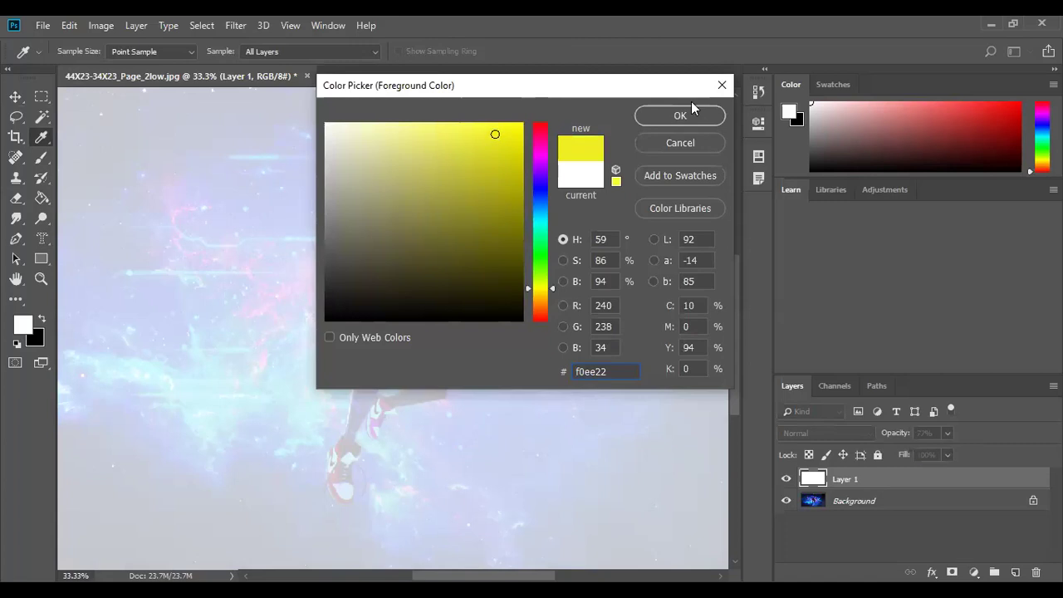
click(689, 115)
key(g)
click(279, 287)
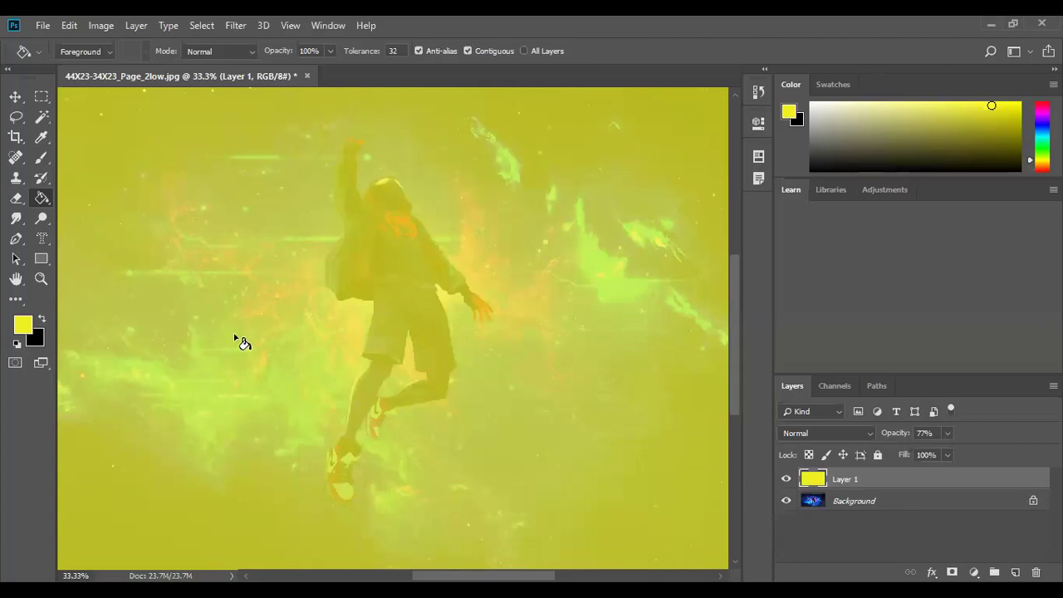
- Enter a horizontal type mask reading "Creative Design" at 300 pt across the upper part of the image
click(40, 236)
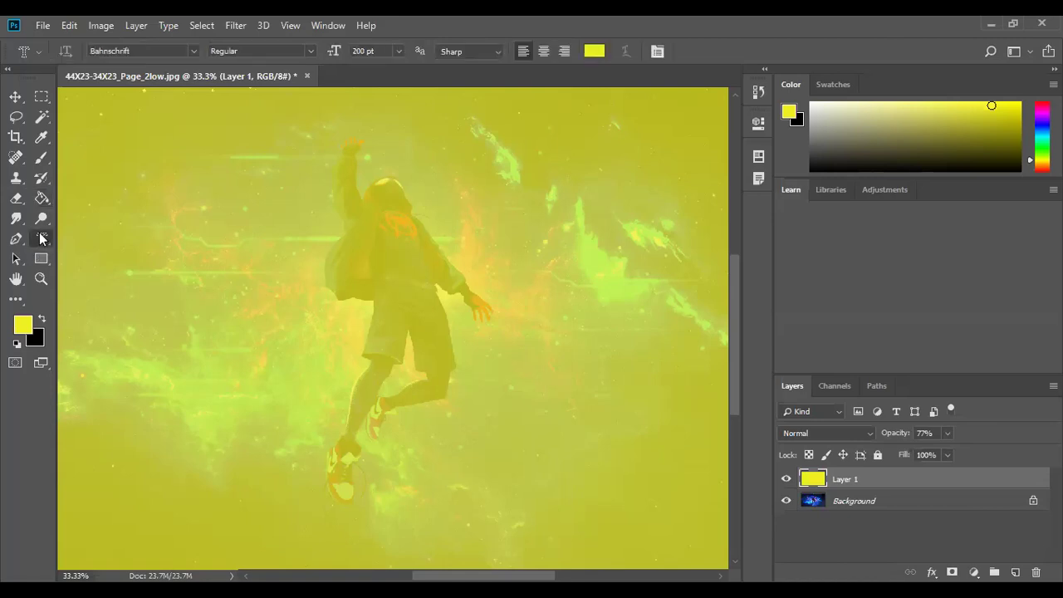
click(110, 237)
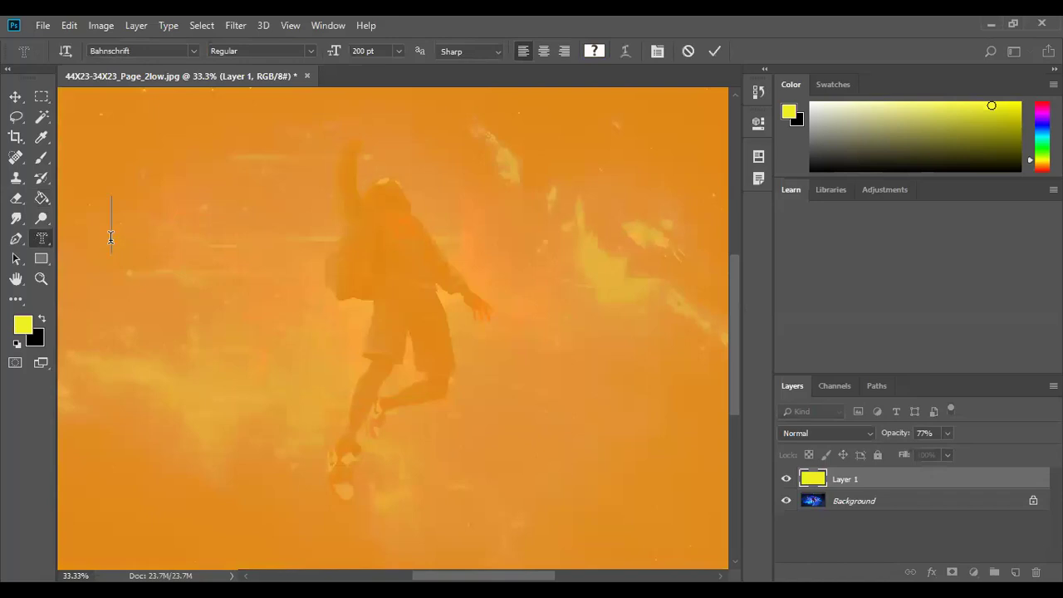
click(400, 51)
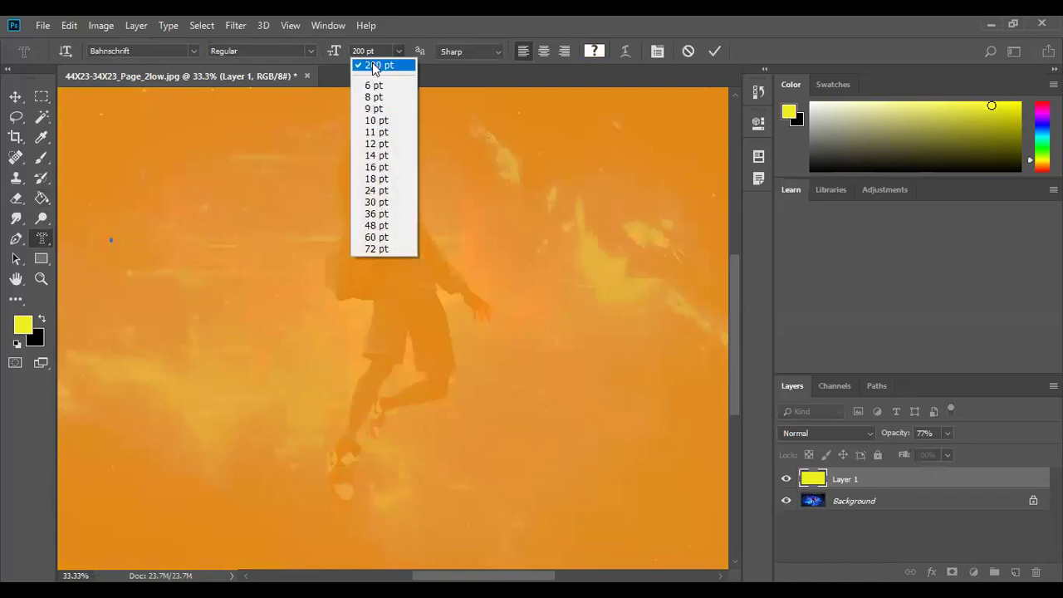
click(373, 65)
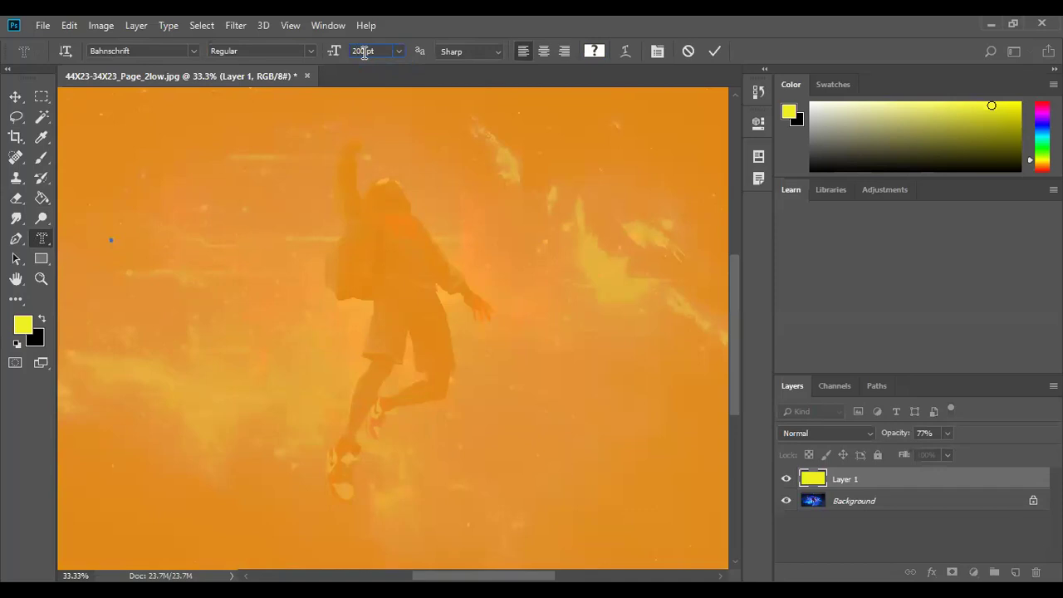
double_click(363, 52)
text(300)
text(CRE)
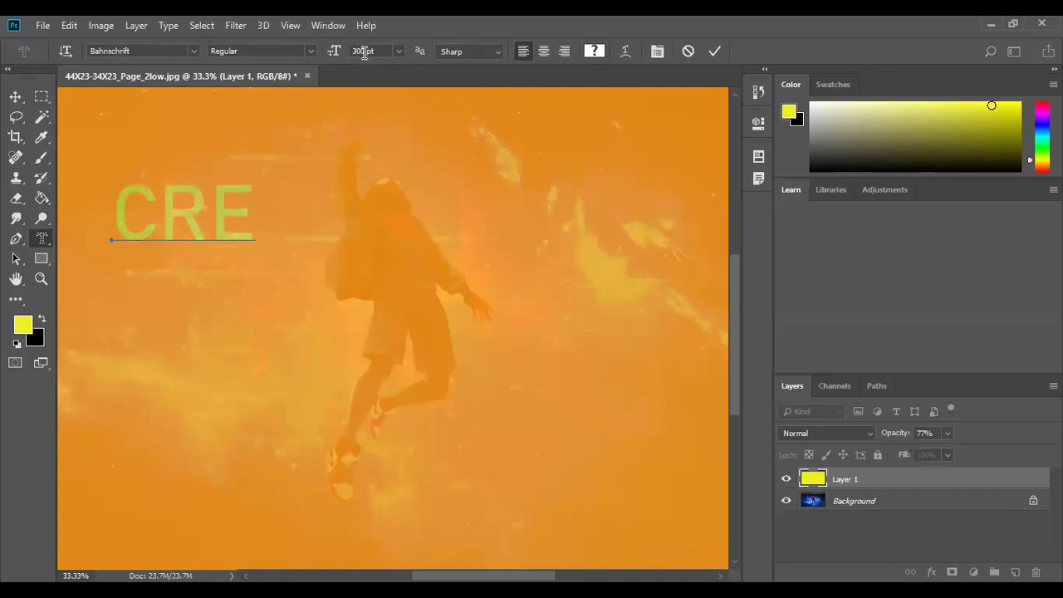
key(BackSpace)
key(BackSpace)
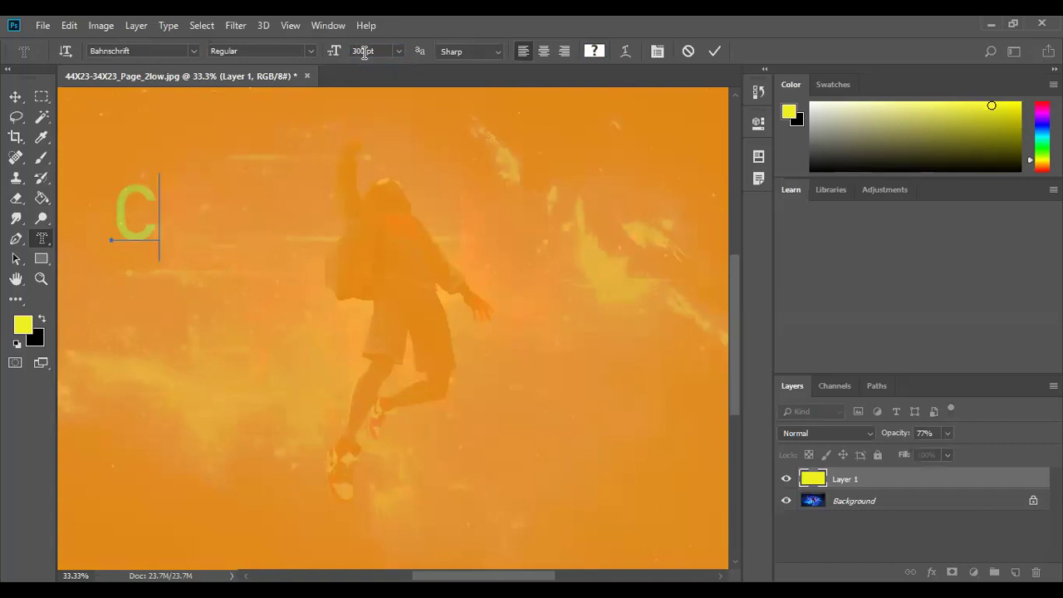
text(rea)
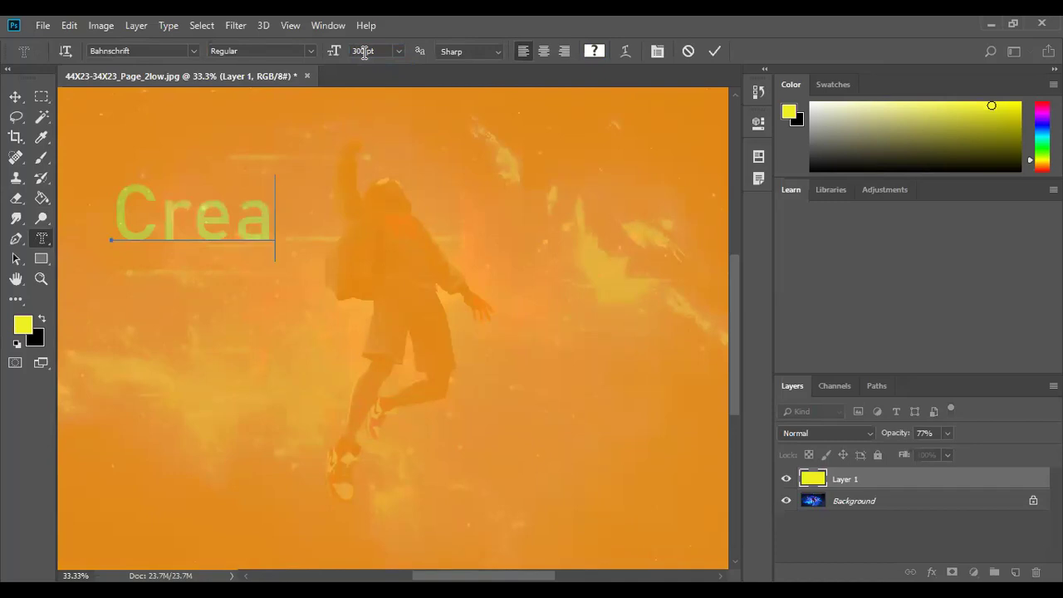
text(t)
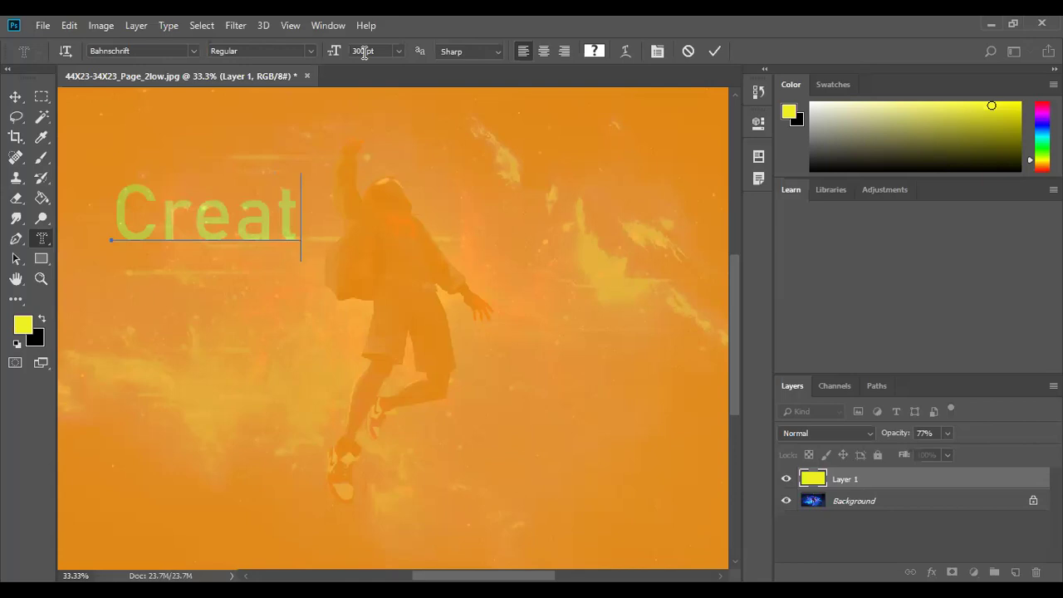
text(ive)
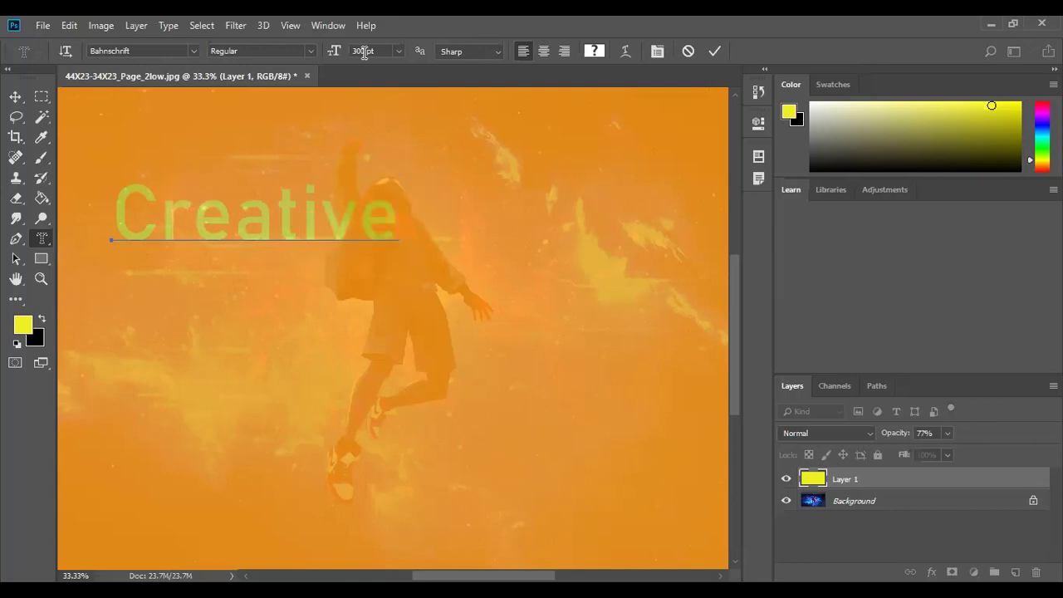
text( De)
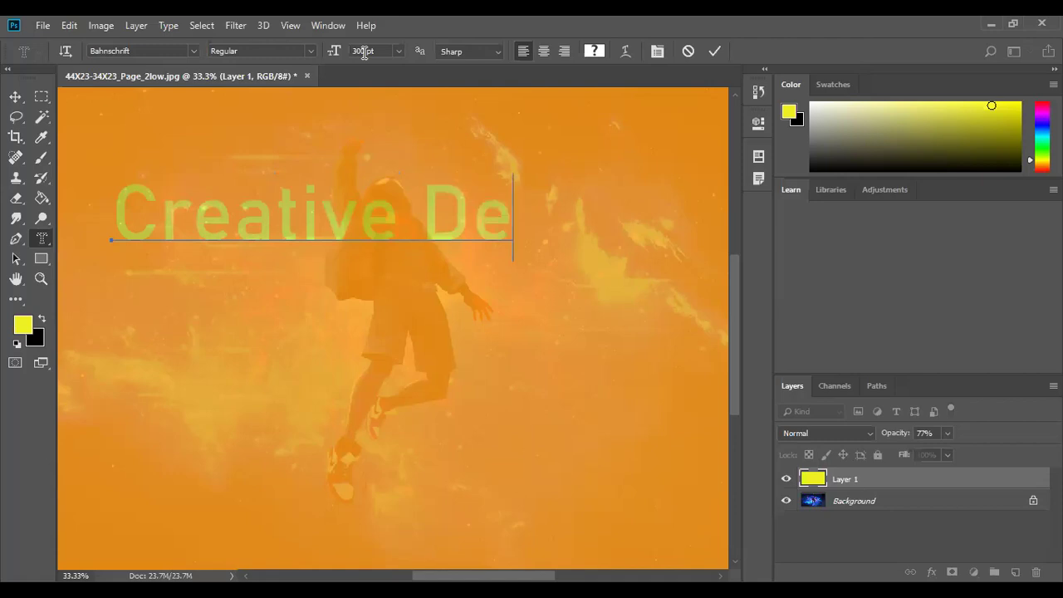
text(sign)
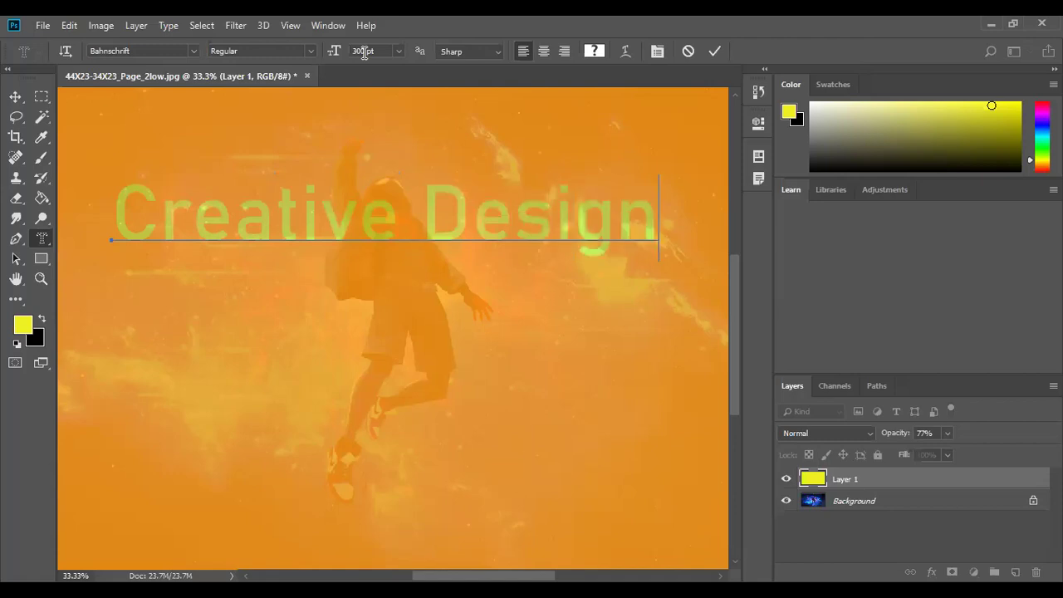
- Set all of the mask text to the Bold style and commit it as a selection
key(ctrl)
key(ctrl+a)
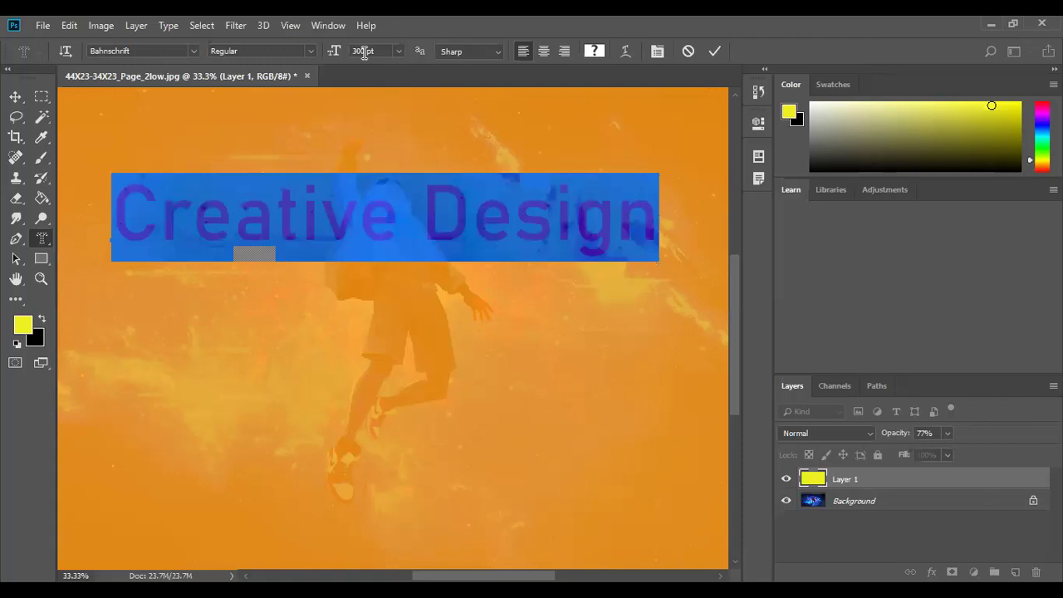
click(309, 50)
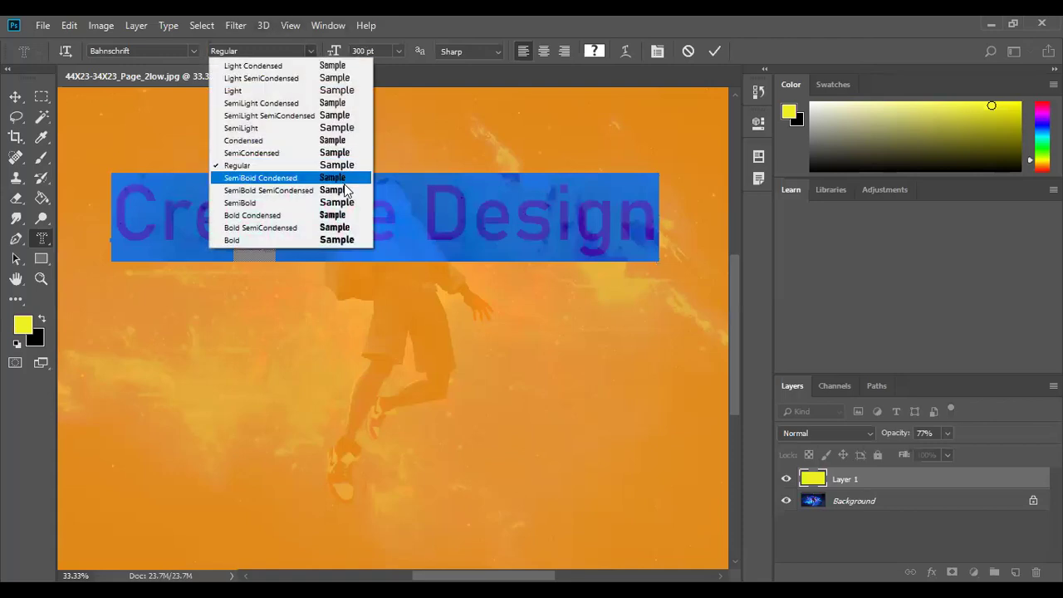
click(337, 240)
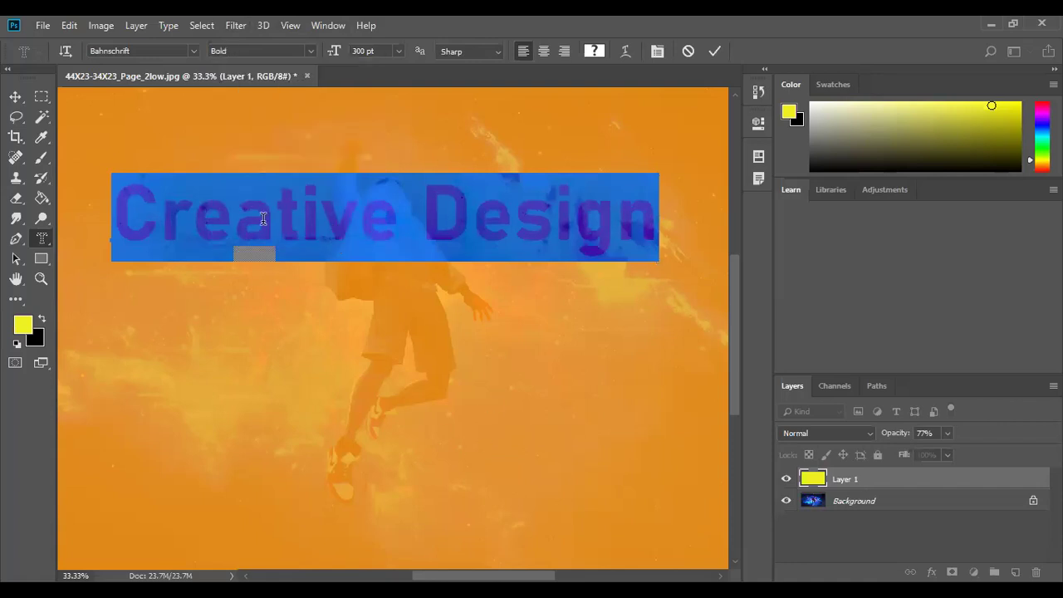
click(713, 51)
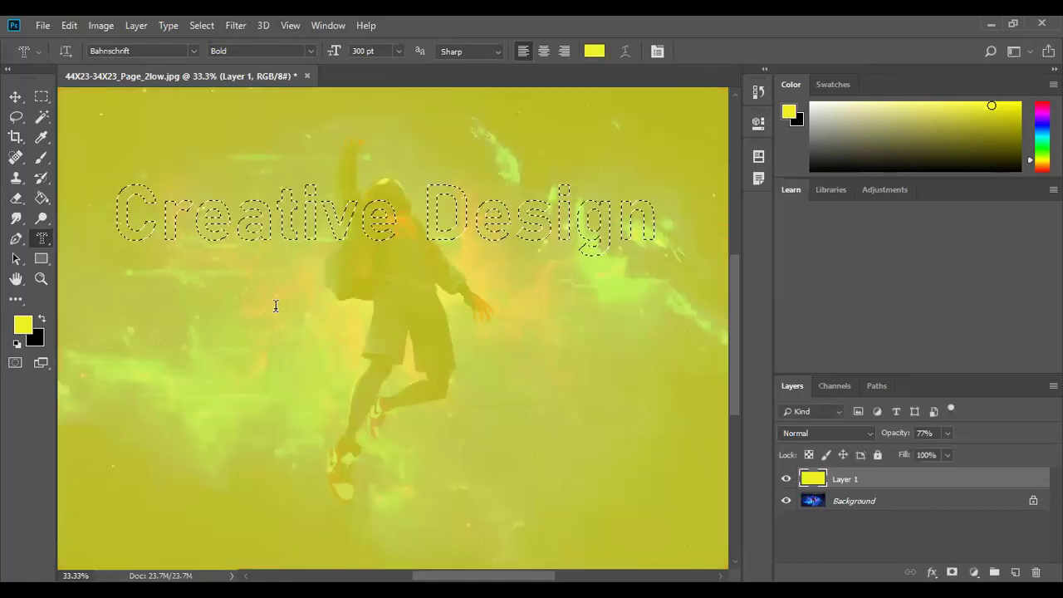
- Try to move the text-shaped selection outline down and to the right, and undo the move
click(15, 97)
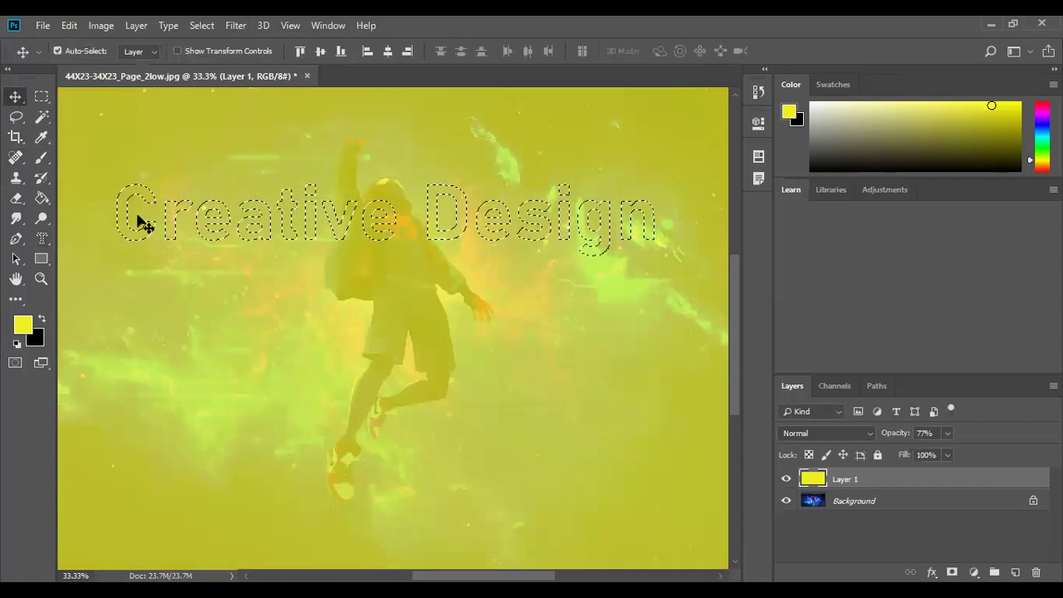
mouse_move(207, 214)
mouse_down()
mouse_move(208, 314)
mouse_move(202, 209)
mouse_up()
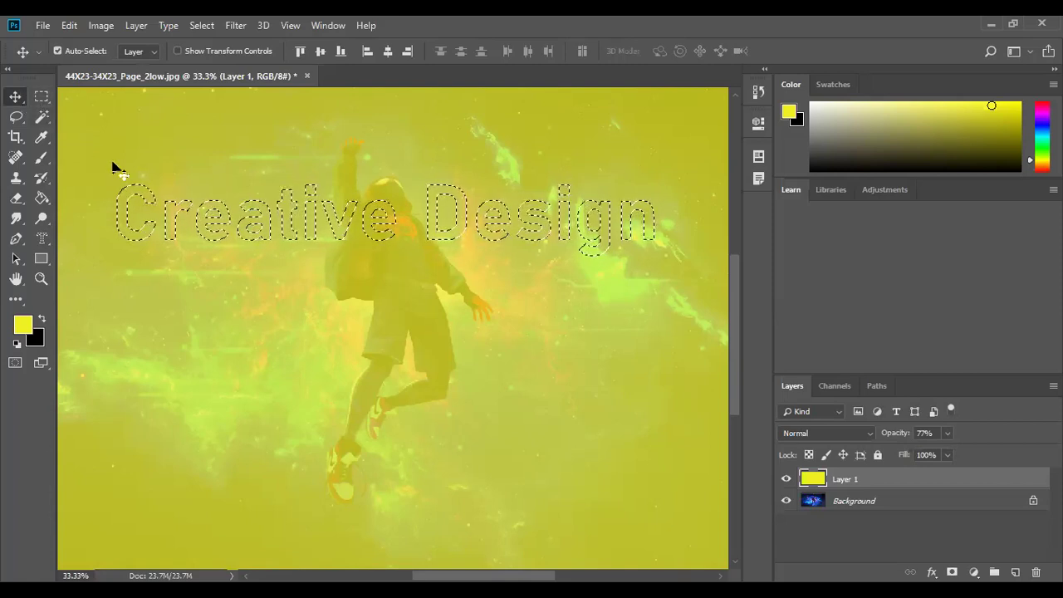
drag(77, 150, 156, 183)
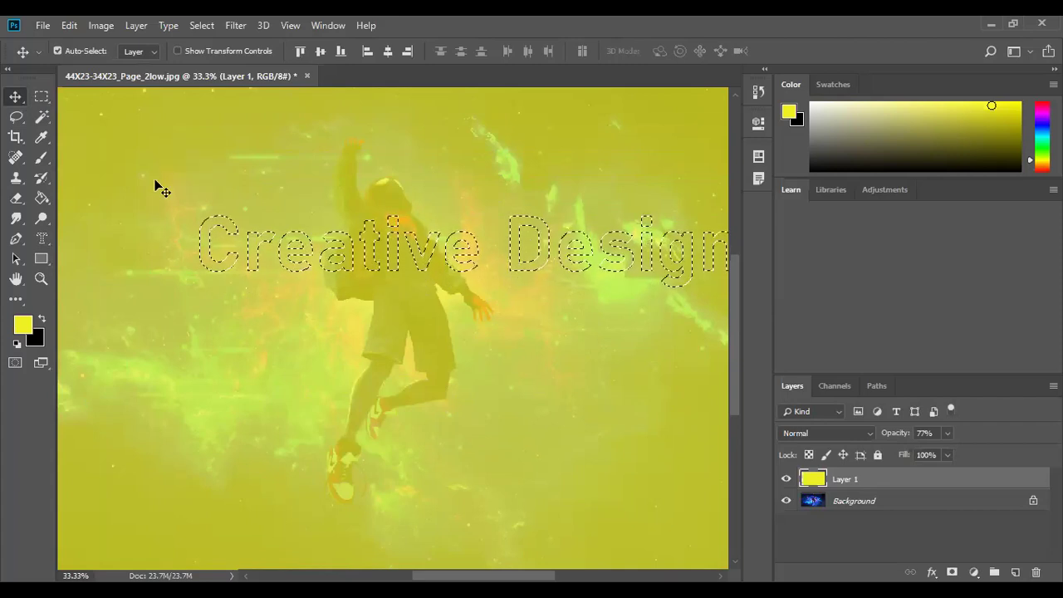
key(ctrl+z)
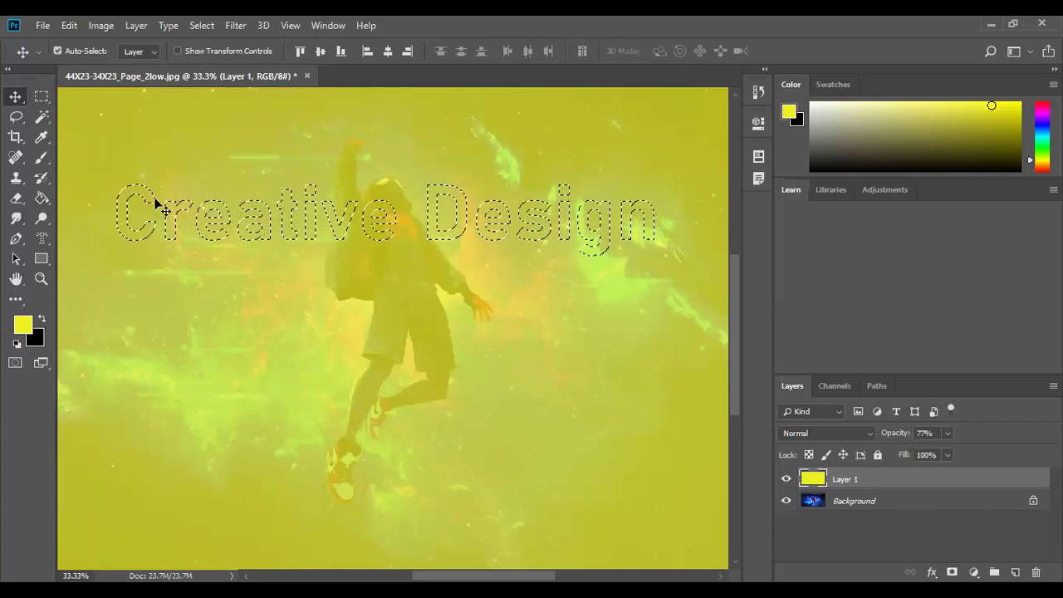
- Move the selected text-shaped pixels of Layer 1 about 0.33 in to the left, offsetting the letters from their cut-out
mouse_move(154, 200)
mouse_down()
mouse_move(149, 307)
mouse_move(144, 210)
mouse_move(157, 209)
mouse_move(146, 202)
mouse_up()
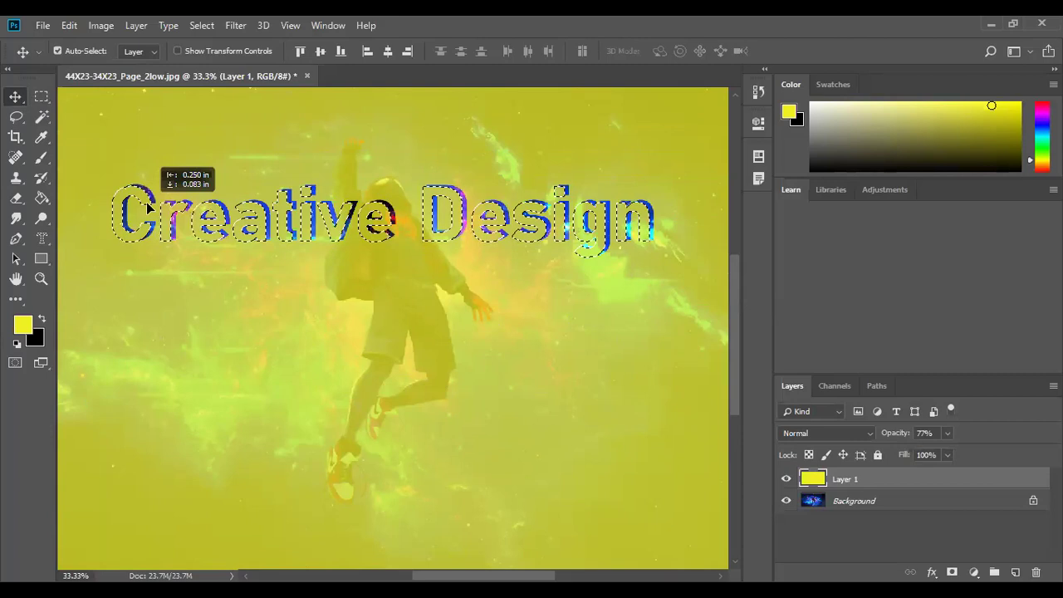
drag(146, 202, 143, 197)
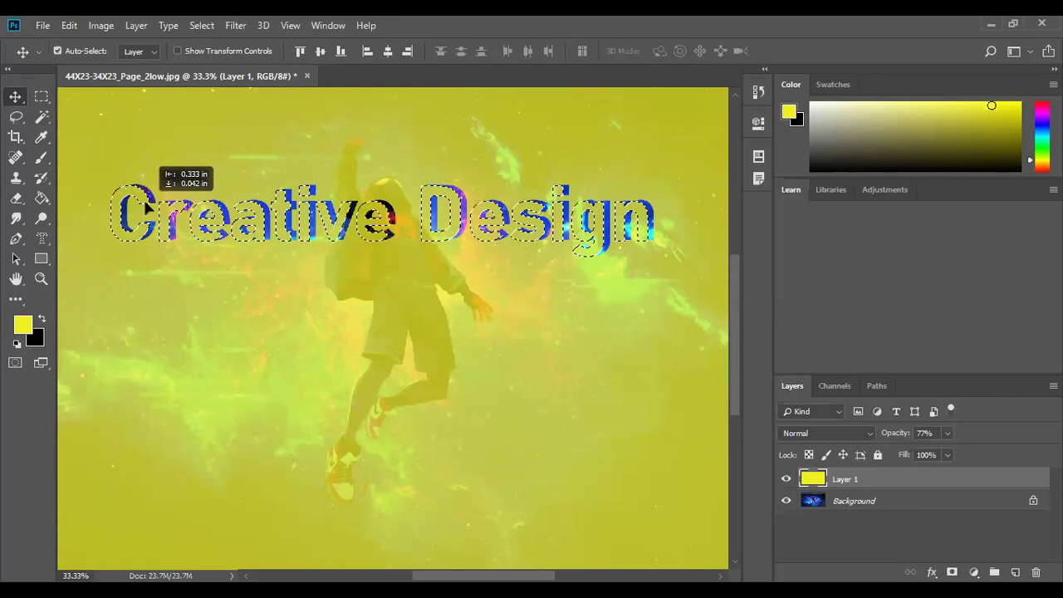
drag(143, 197, 143, 197)
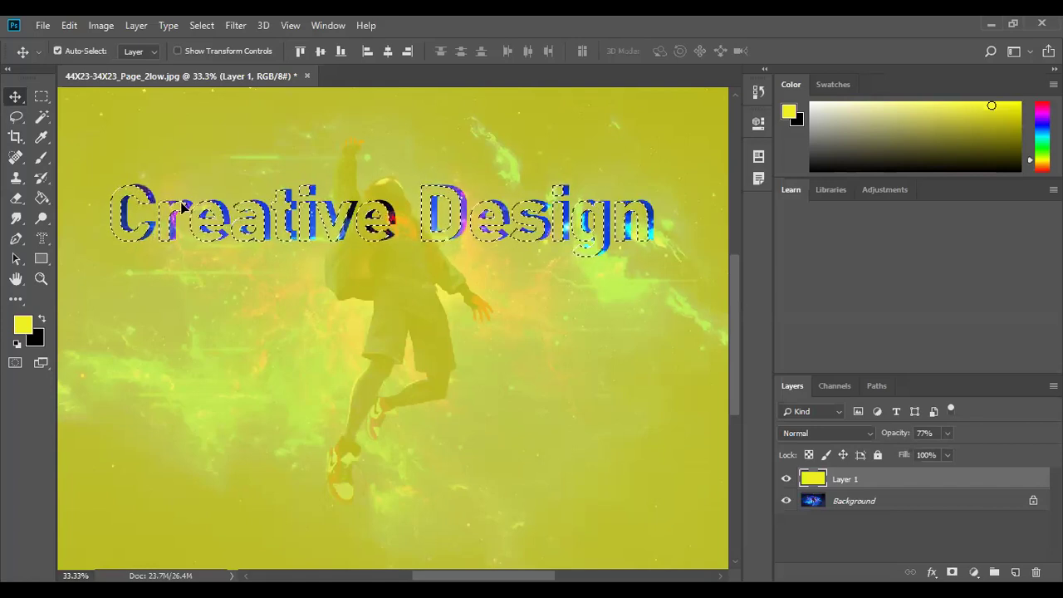
key(ctrl)
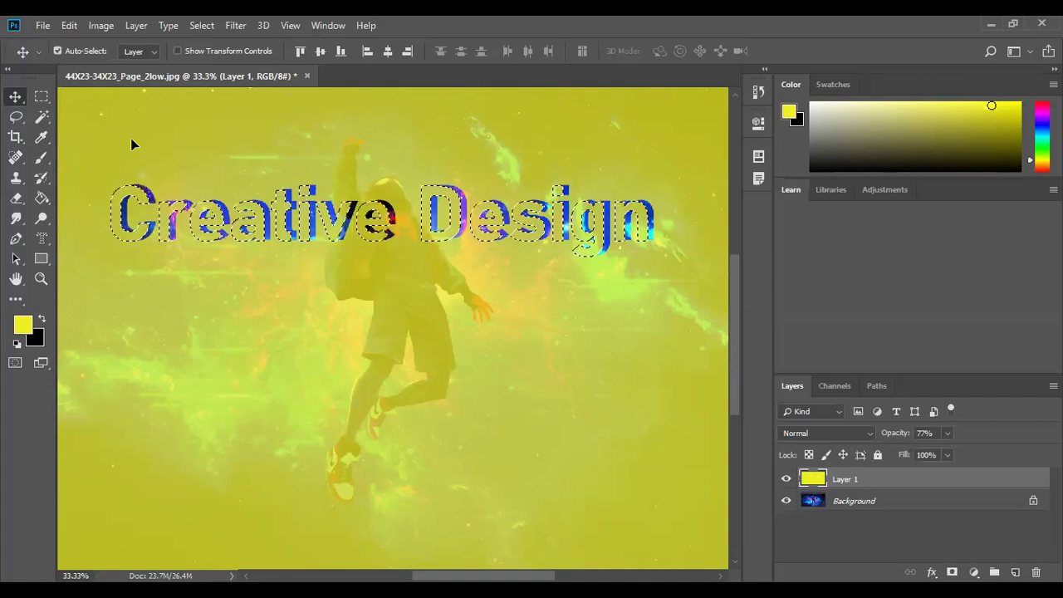
- Set the foreground colour to red f02249 and fill the "Creative Design" text selection with the Paint Bucket
click(38, 199)
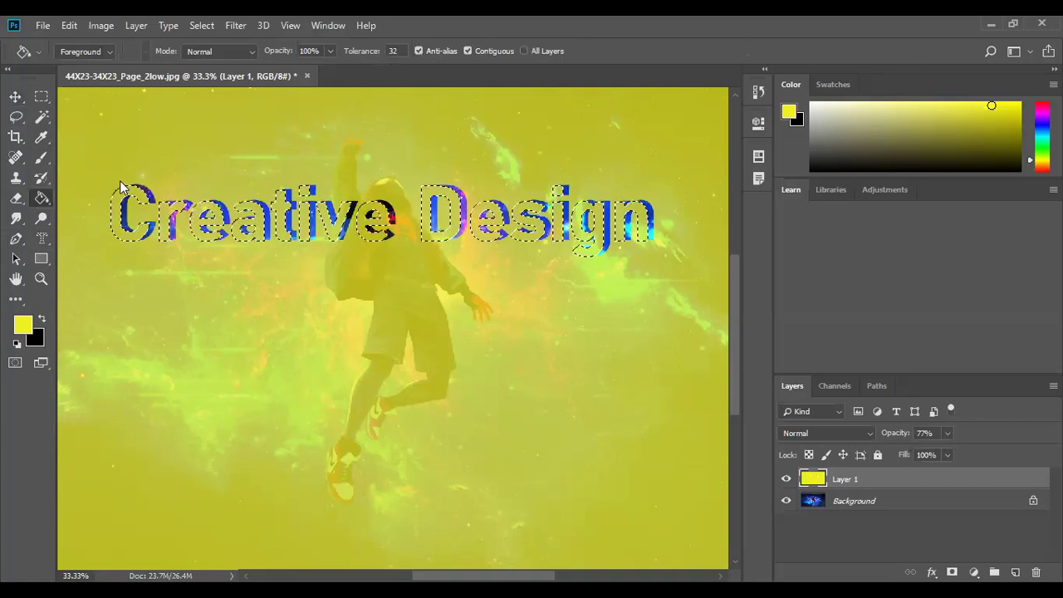
click(23, 326)
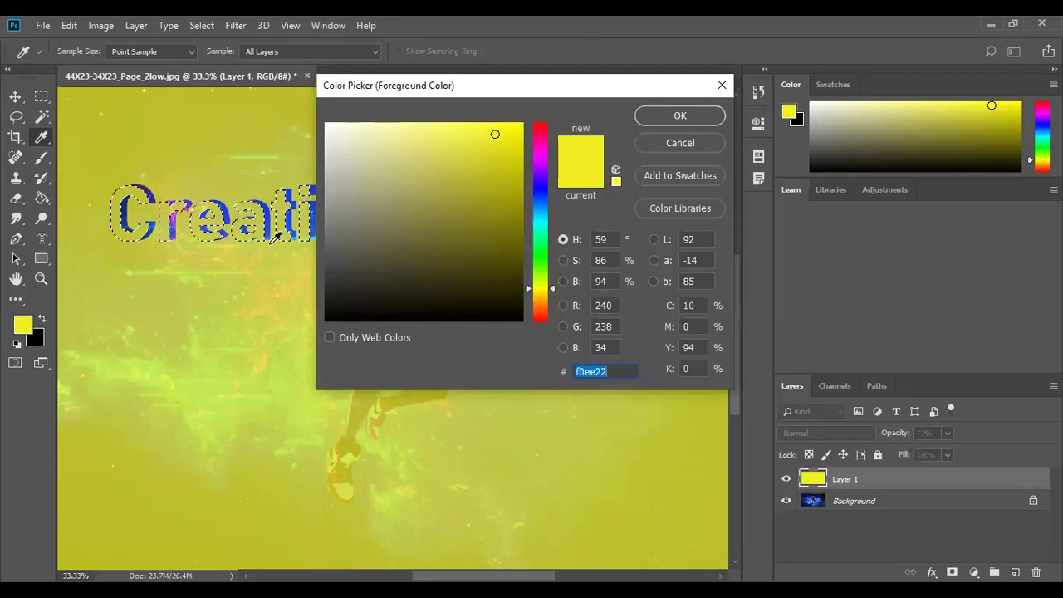
click(542, 128)
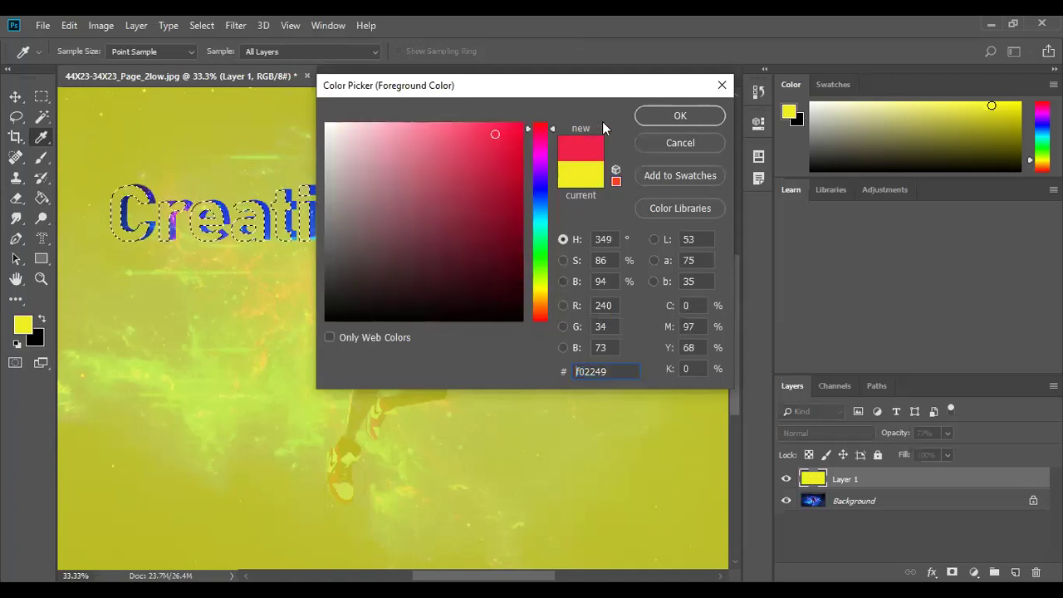
click(660, 116)
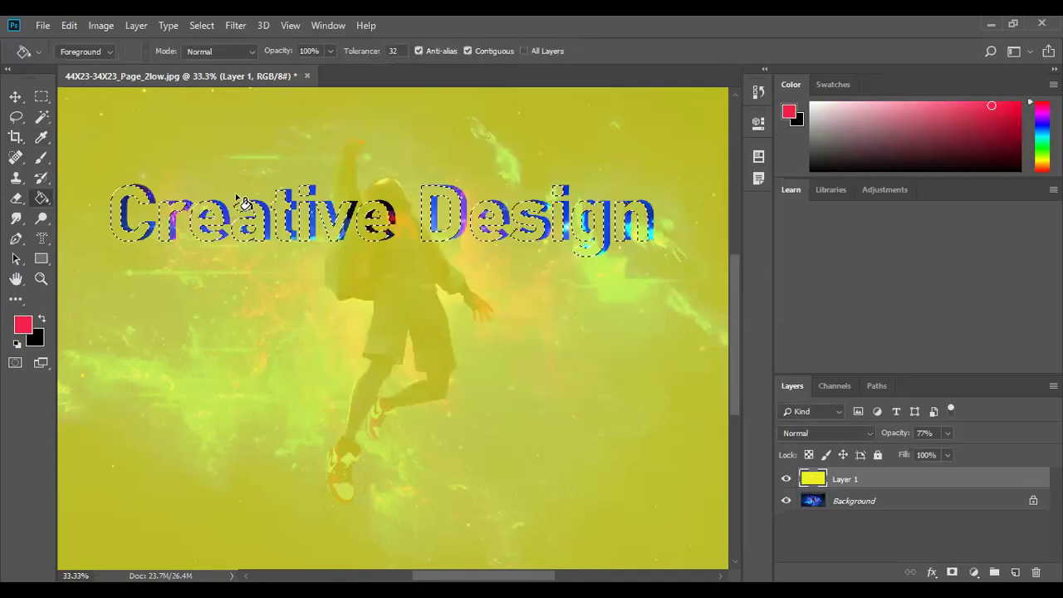
click(235, 192)
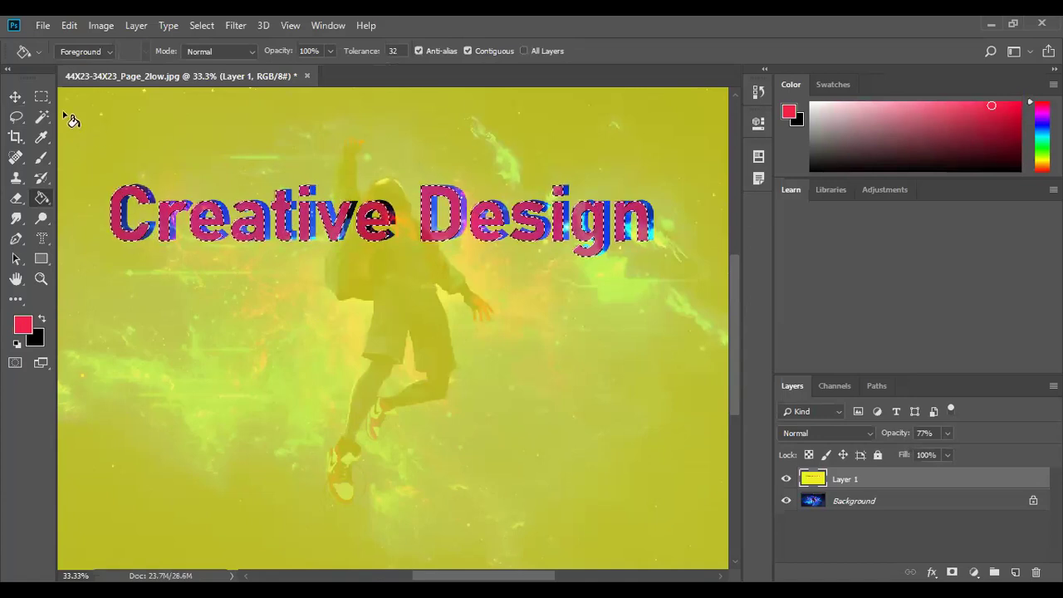
- Remove the red fill from the letters using a marquee selection tool and deselect the text outline
click(42, 96)
click(136, 121)
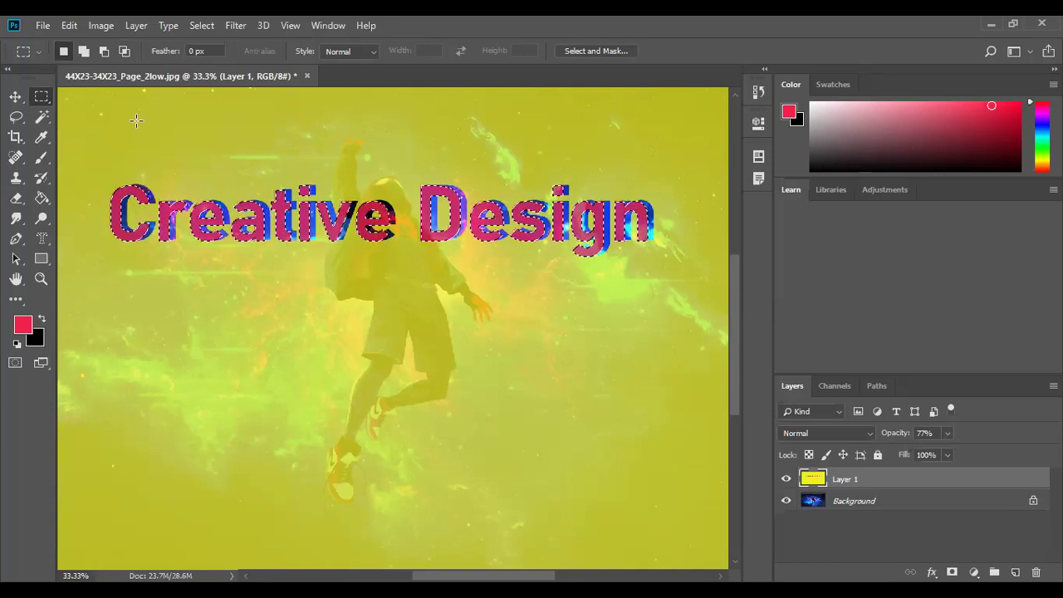
key(Delete)
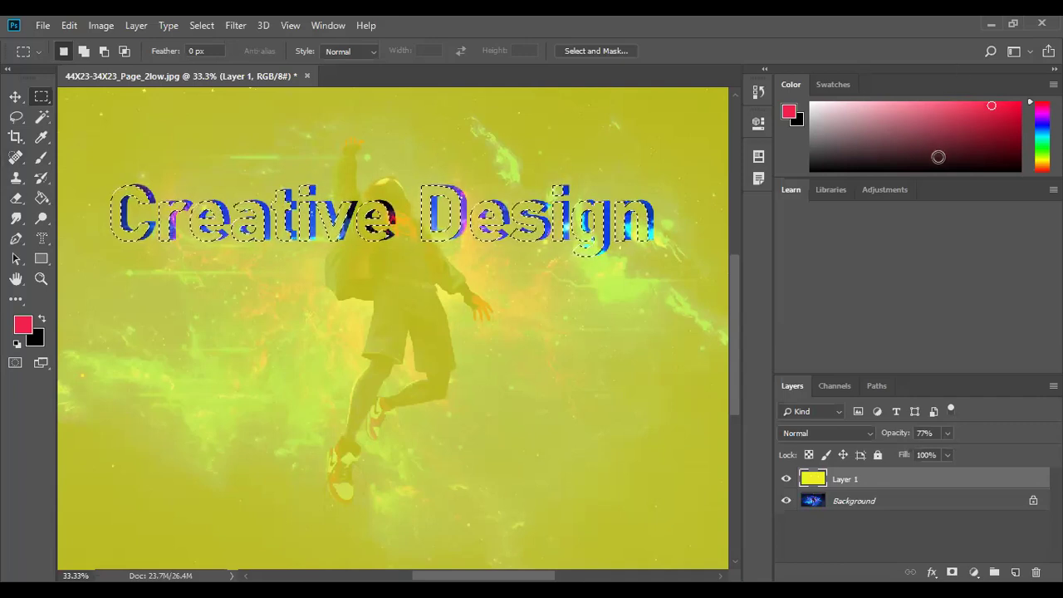
key(ctrl+d)
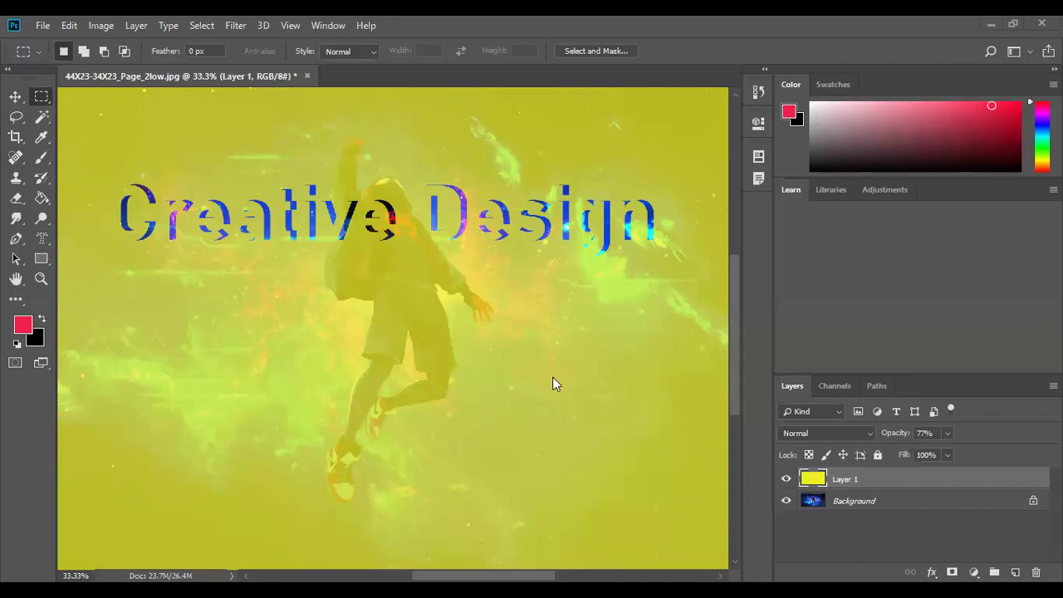
- Step back to the unmoved text-shaped selection, clear its pixels from Layer 1 and deselect
key(ctrl+z)
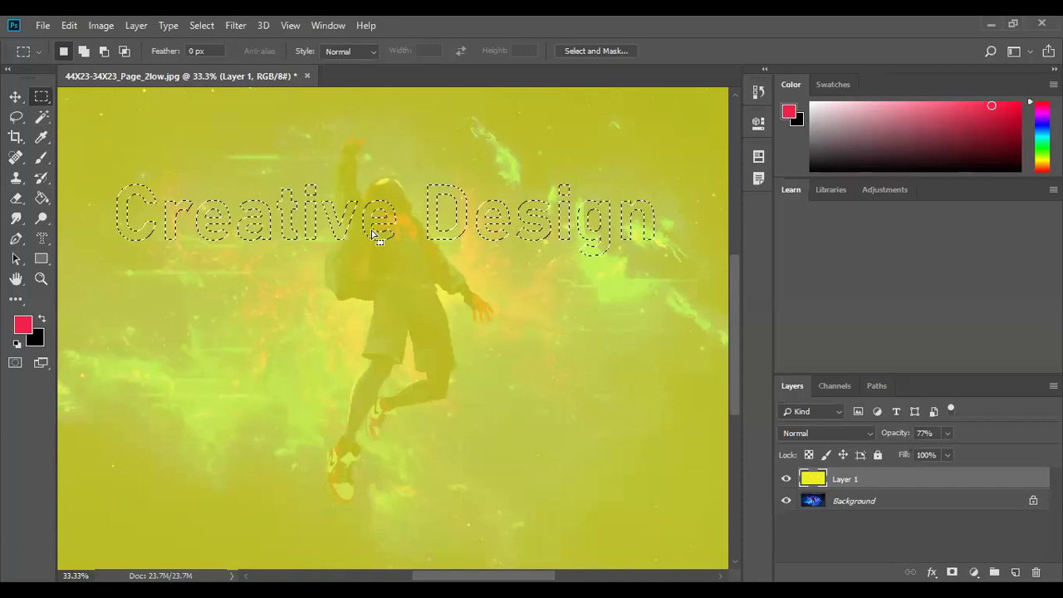
click(69, 27)
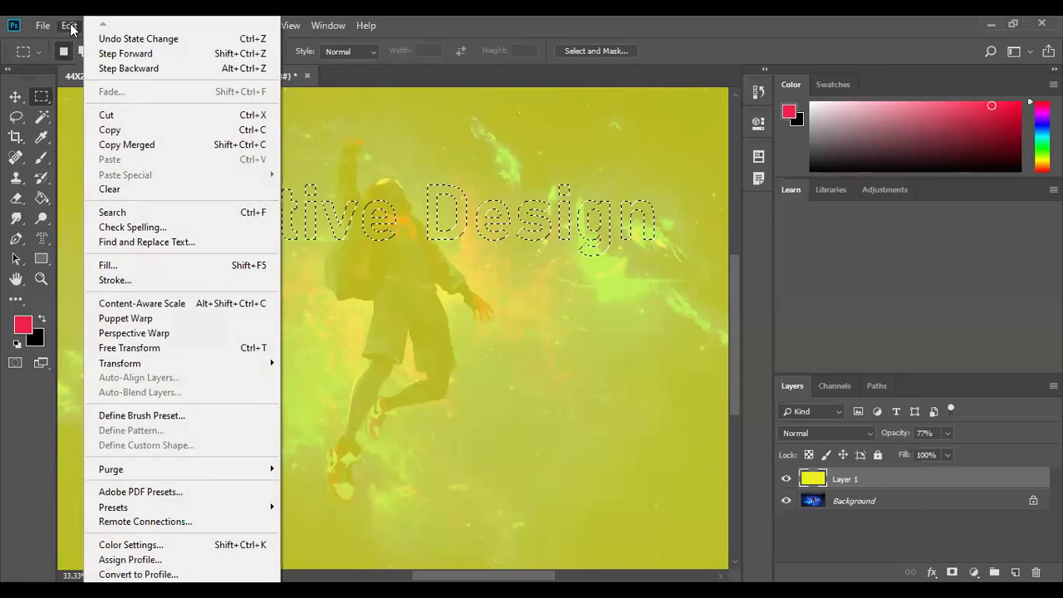
click(110, 189)
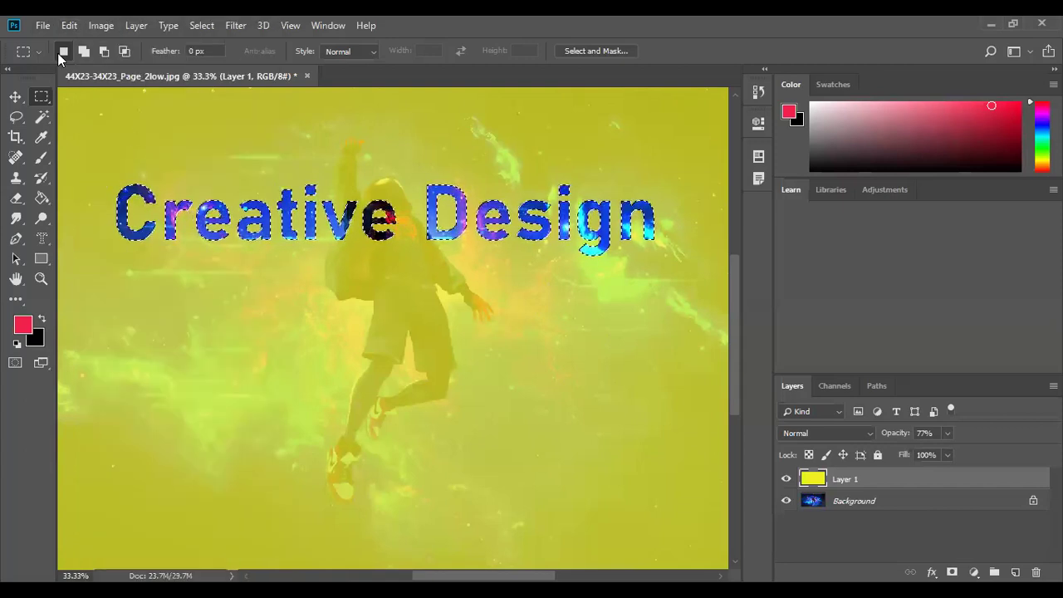
key(ctrl+d)
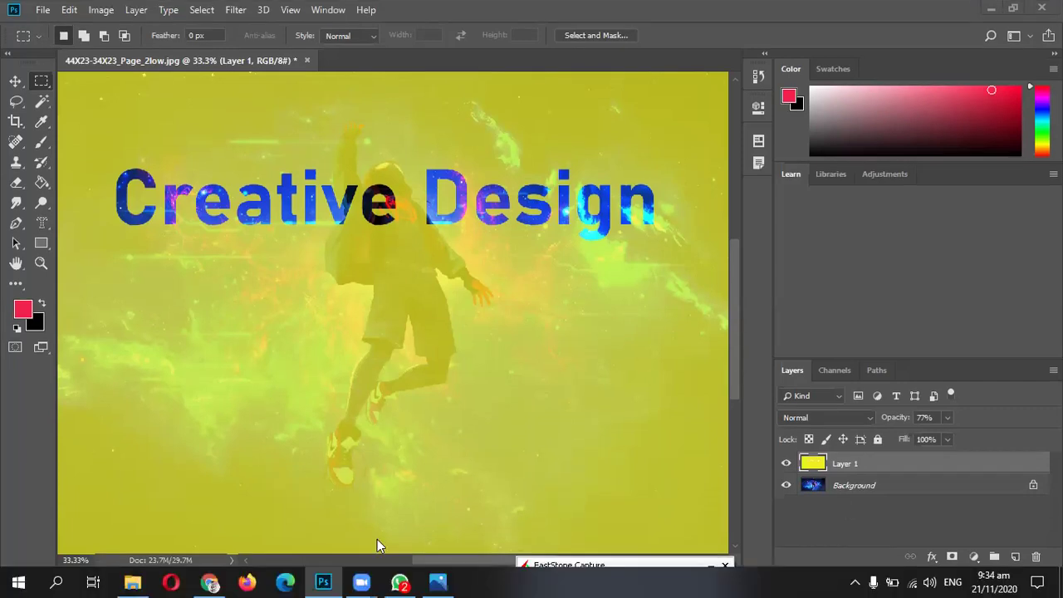
- Switch to Chrome and search Google in a new tab for "card in hand mockup"
key(alt+Tab)
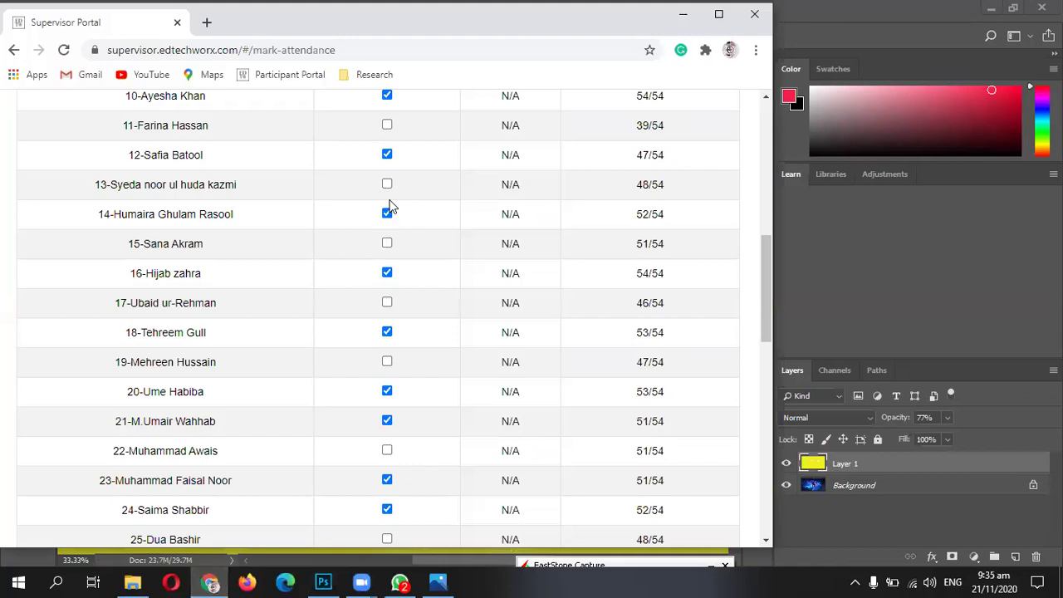
key(ctrl+t)
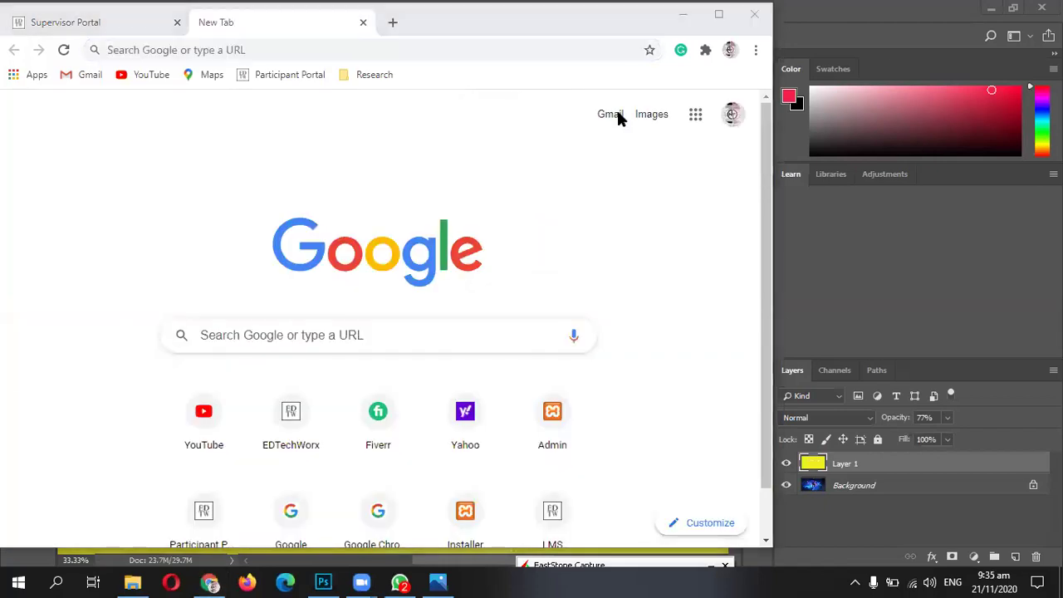
click(387, 335)
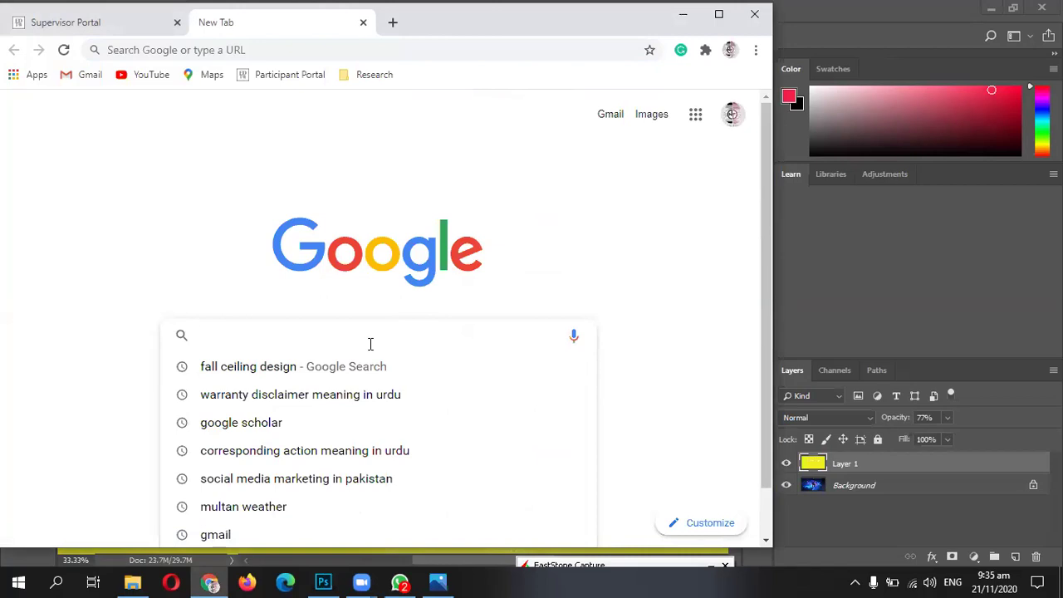
text(c)
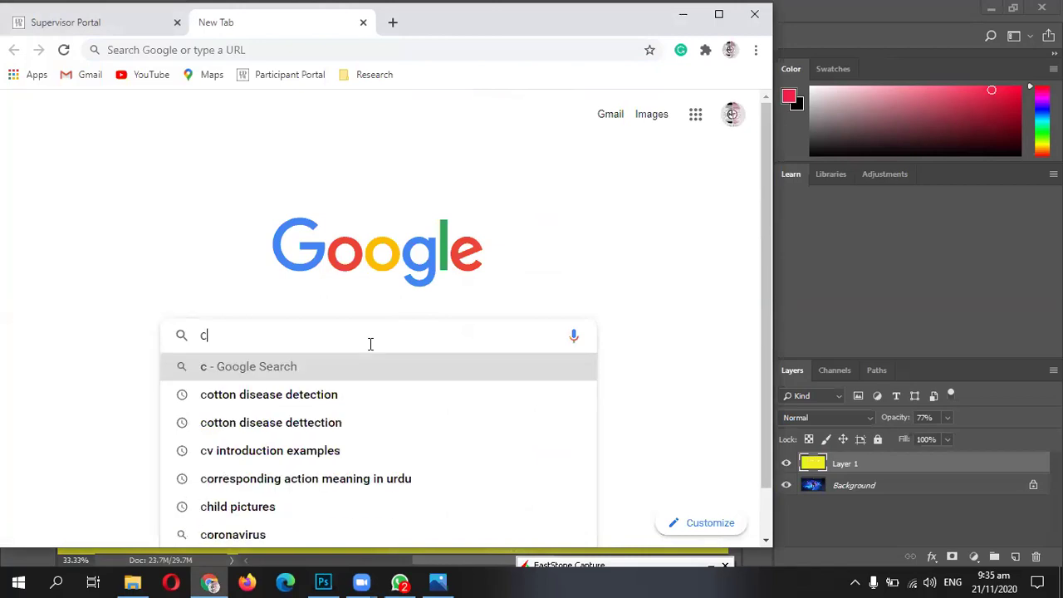
text(ard)
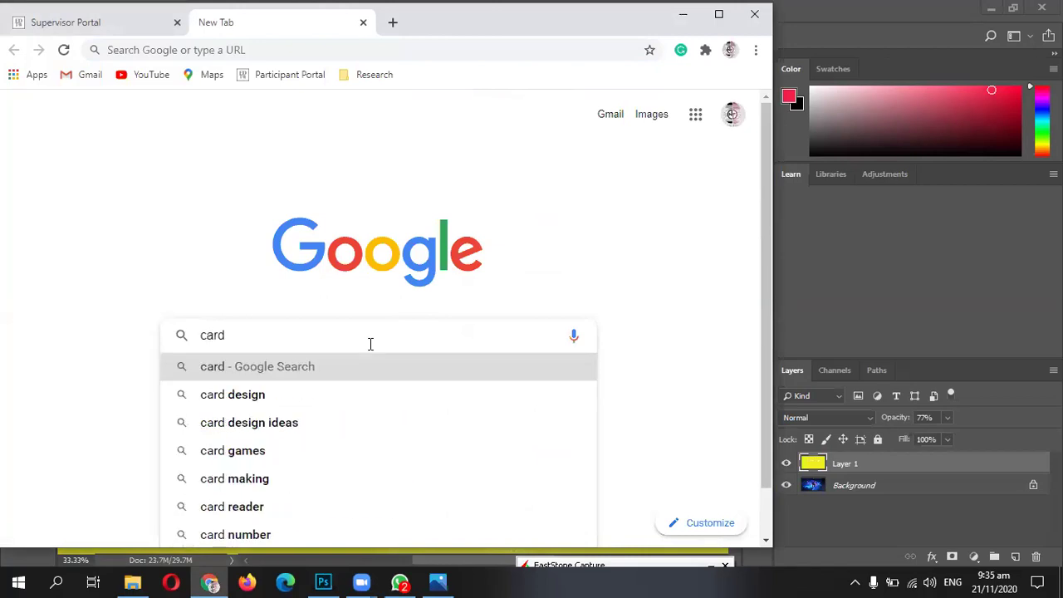
text( in hand)
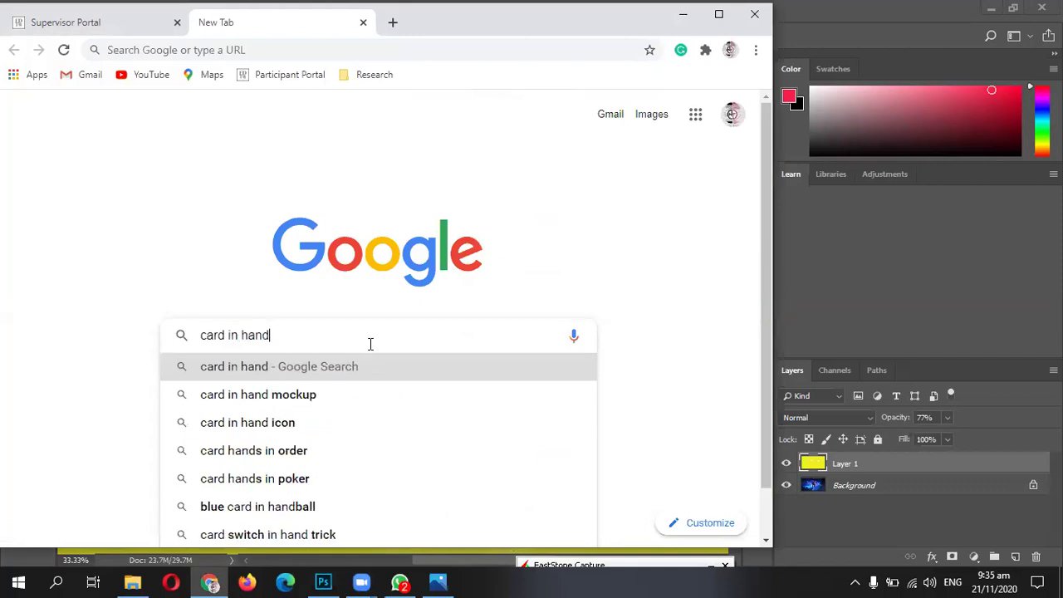
key(Down)
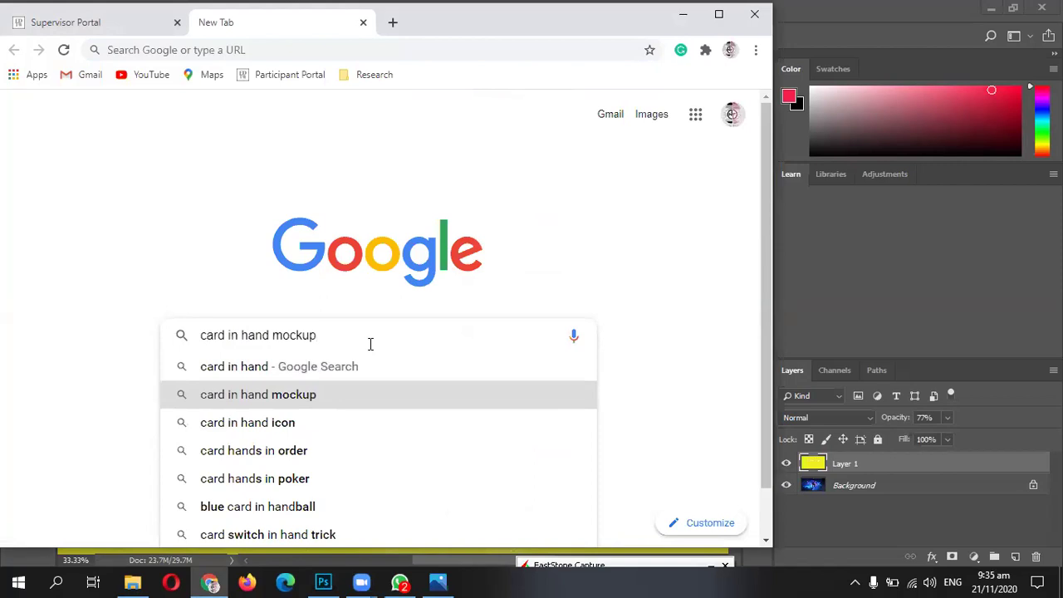
key(Return)
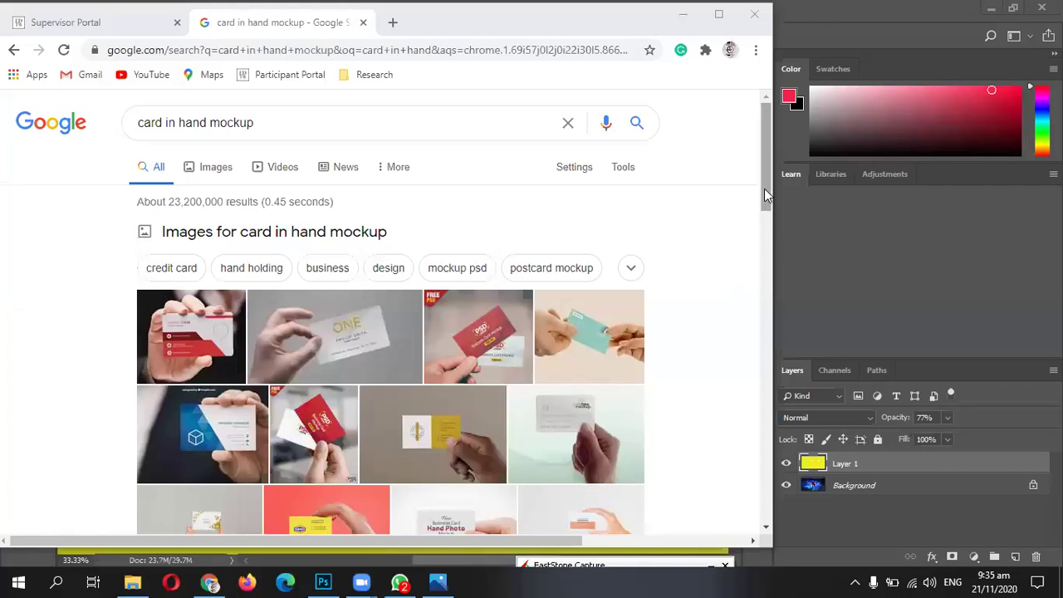
- Preview the Freepik "Hand holding business card mockup" image and examine the other card-in-hand mockup images
drag(764, 188, 767, 217)
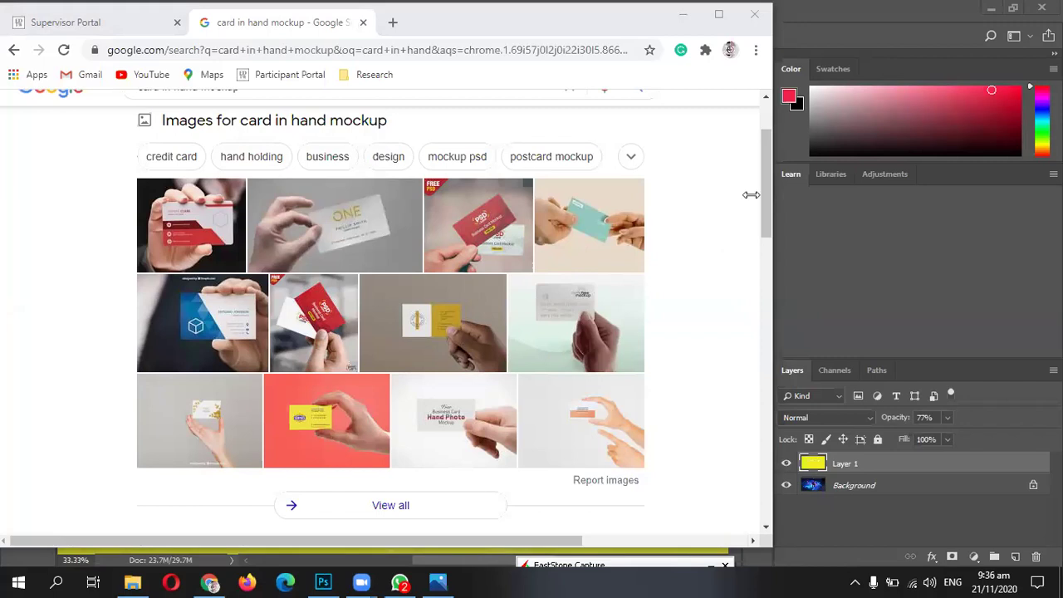
click(564, 424)
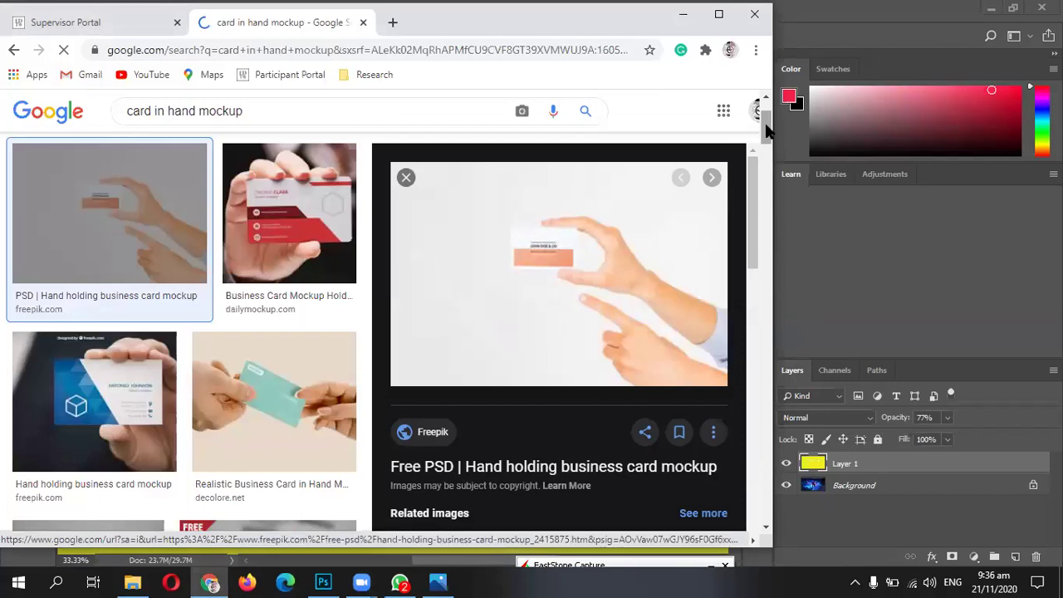
drag(766, 125, 766, 148)
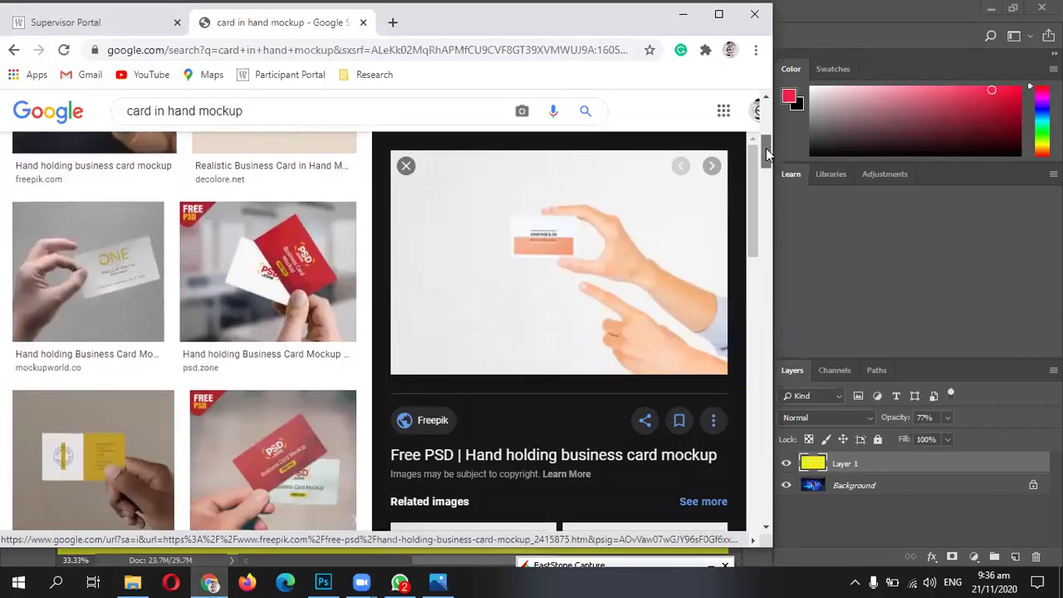
scroll(766, 147, up, 2)
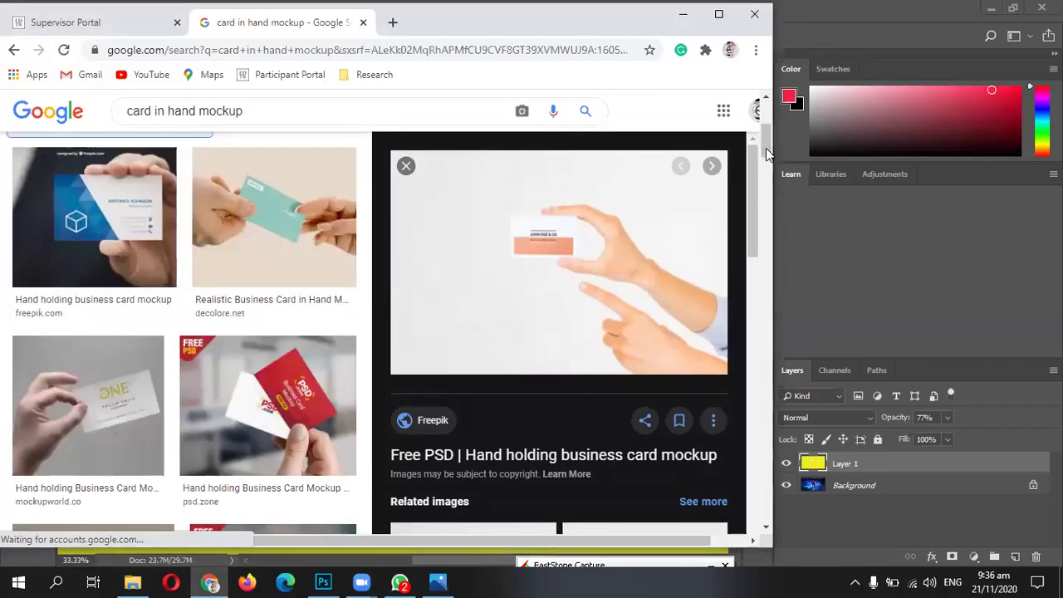
drag(767, 144, 764, 203)
scroll(764, 203, down, 1)
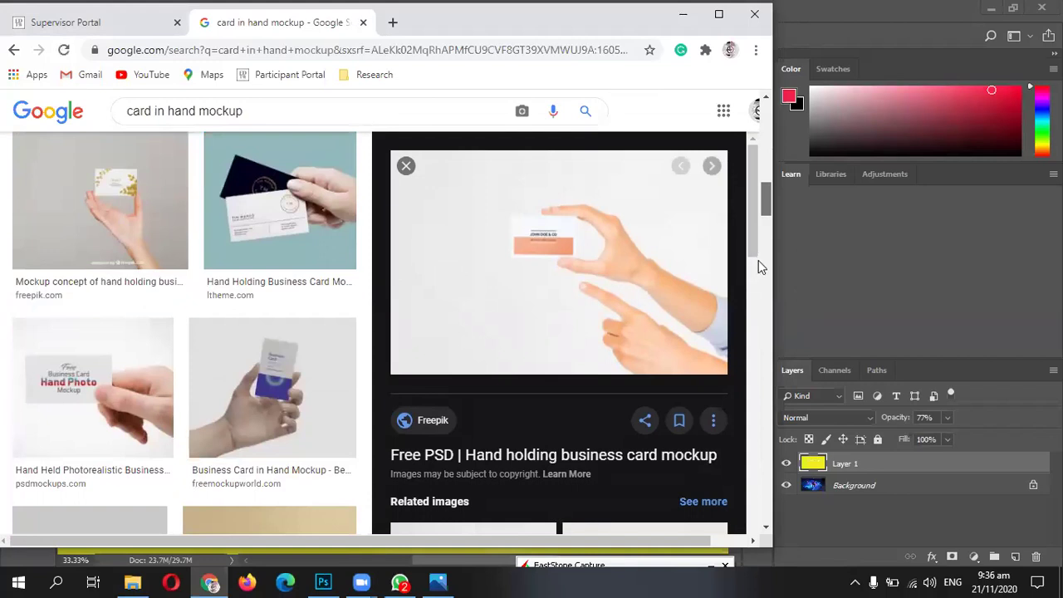
drag(763, 251, 739, 371)
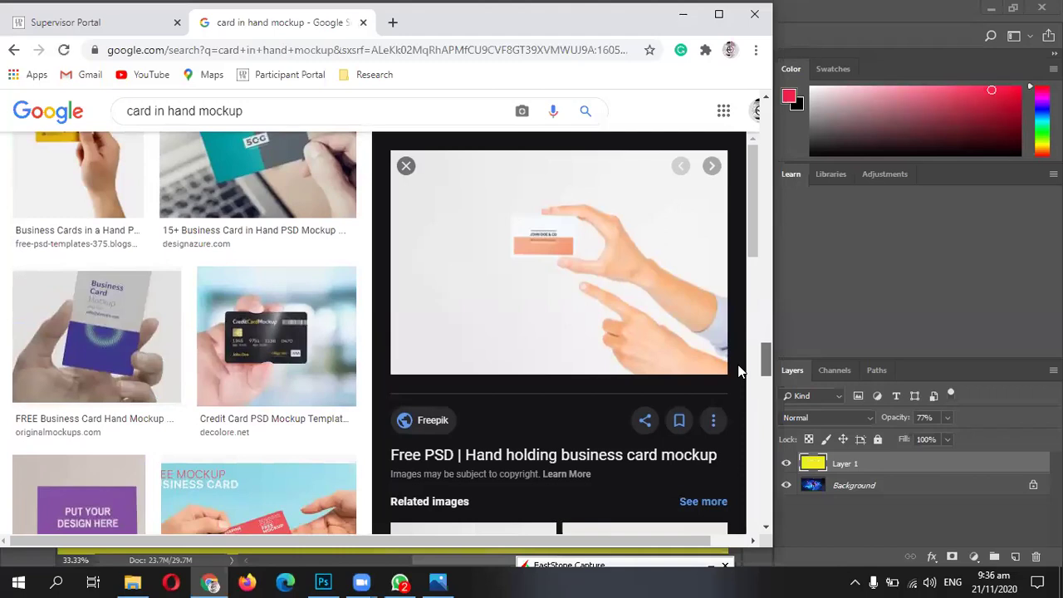
drag(741, 372, 762, 104)
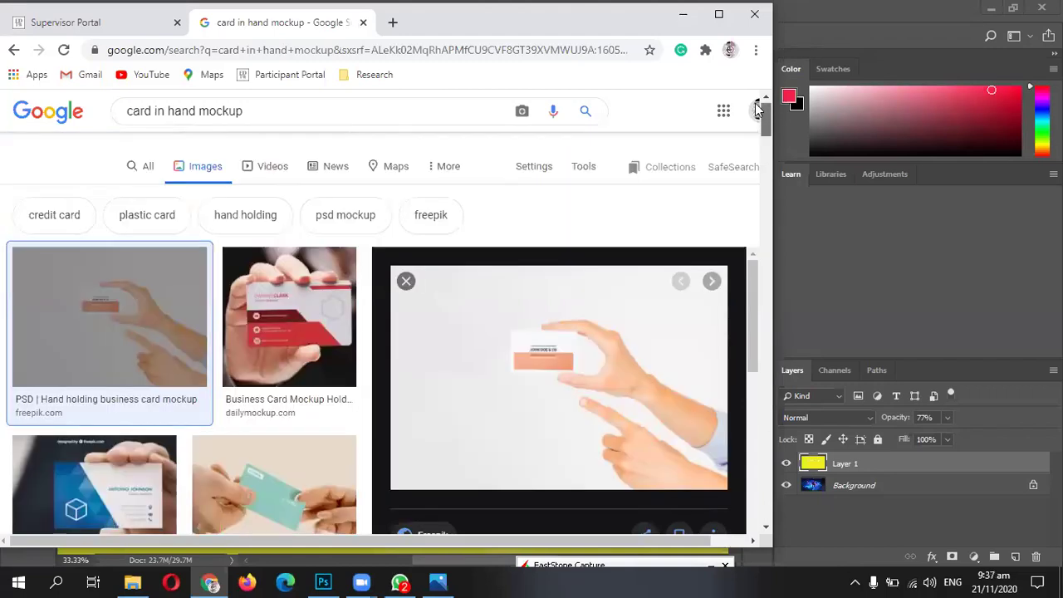
- Replace the image search with "poster mockup" and browse the poster mockup results
click(239, 124)
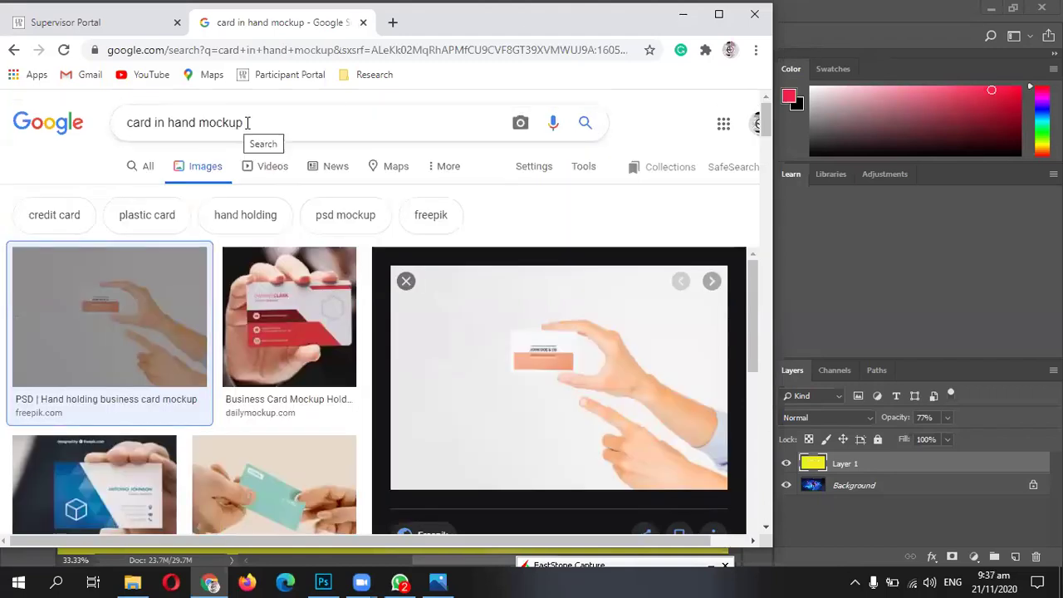
key(BackSpace)
key(BackSpace)
key(BackSpace)
key(BackSpace)
key(BackSpace)
key(BackSpace)
key(BackSpace)
key(BackSpace)
key(BackSpace)
key(BackSpace)
key(BackSpace)
key(BackSpace)
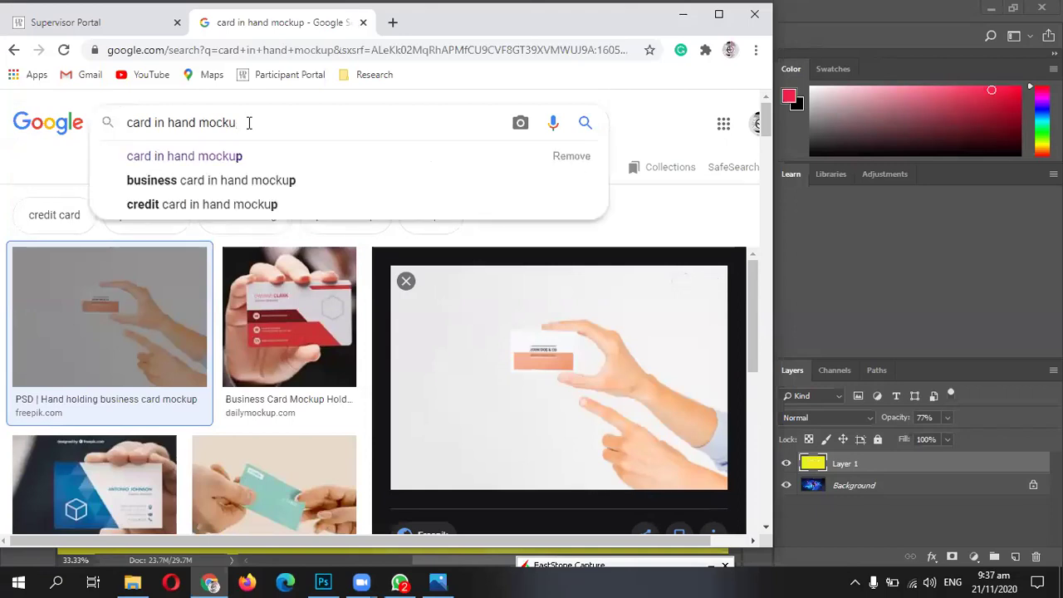
key(BackSpace)
key(BackSpace)
key(BackSpace)
key(BackSpace)
key(BackSpace)
key(BackSpace)
key(BackSpace)
text(p)
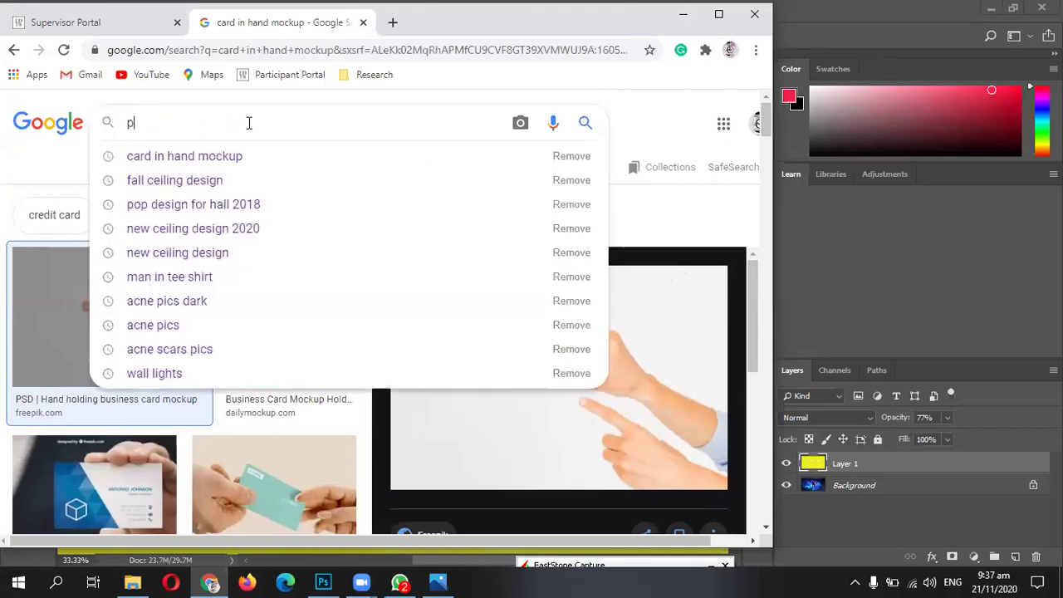
text(oster)
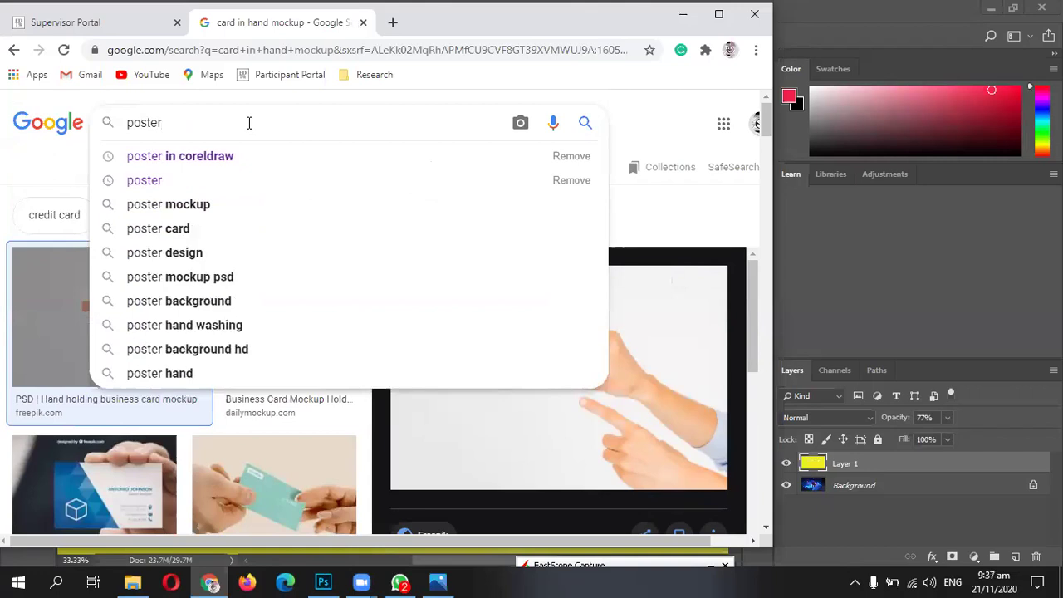
click(170, 205)
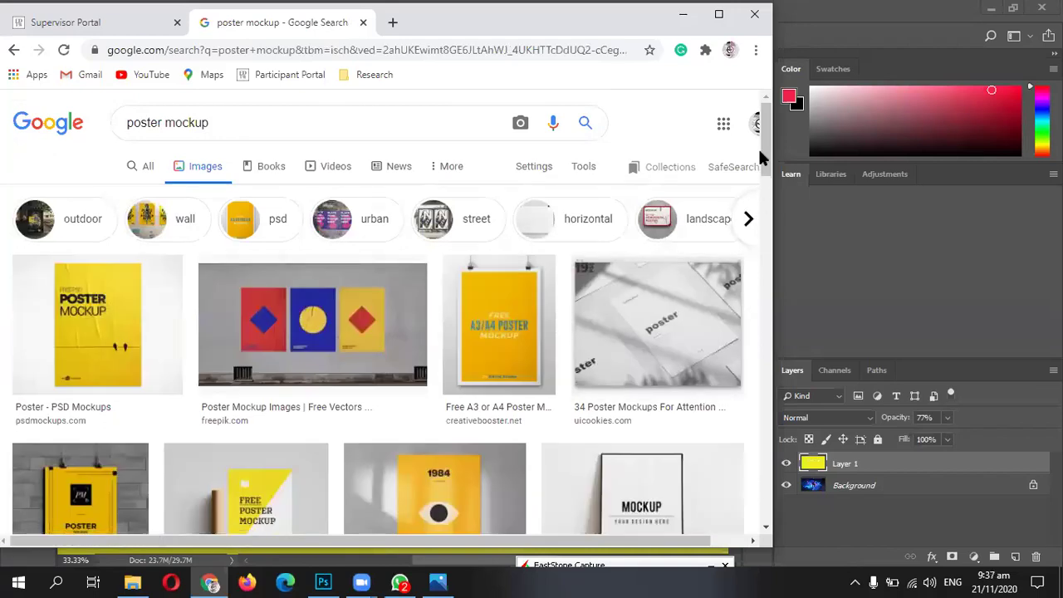
drag(767, 157, 771, 224)
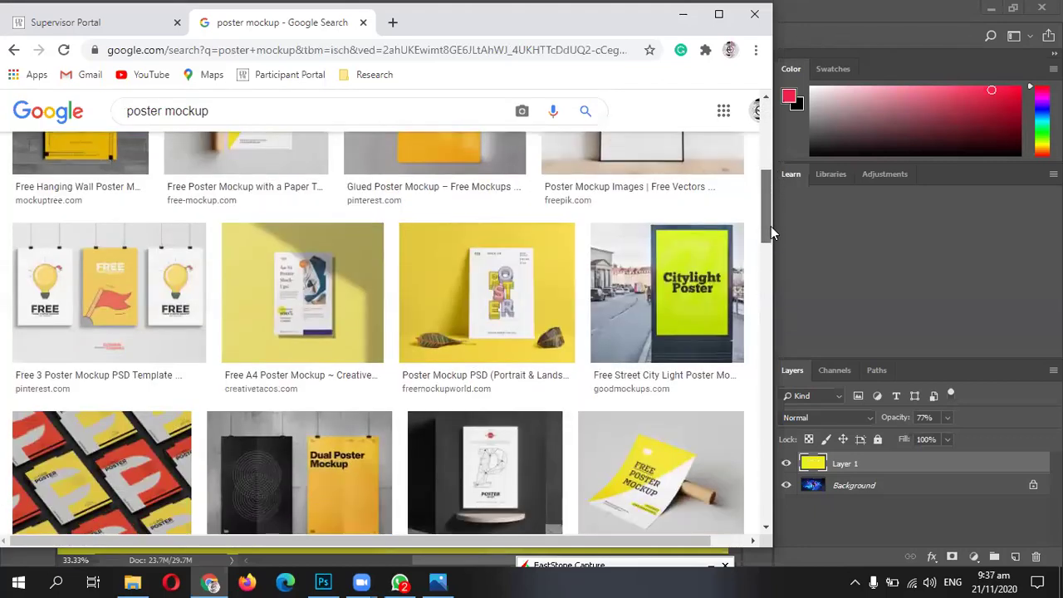
scroll(771, 226, down, 1)
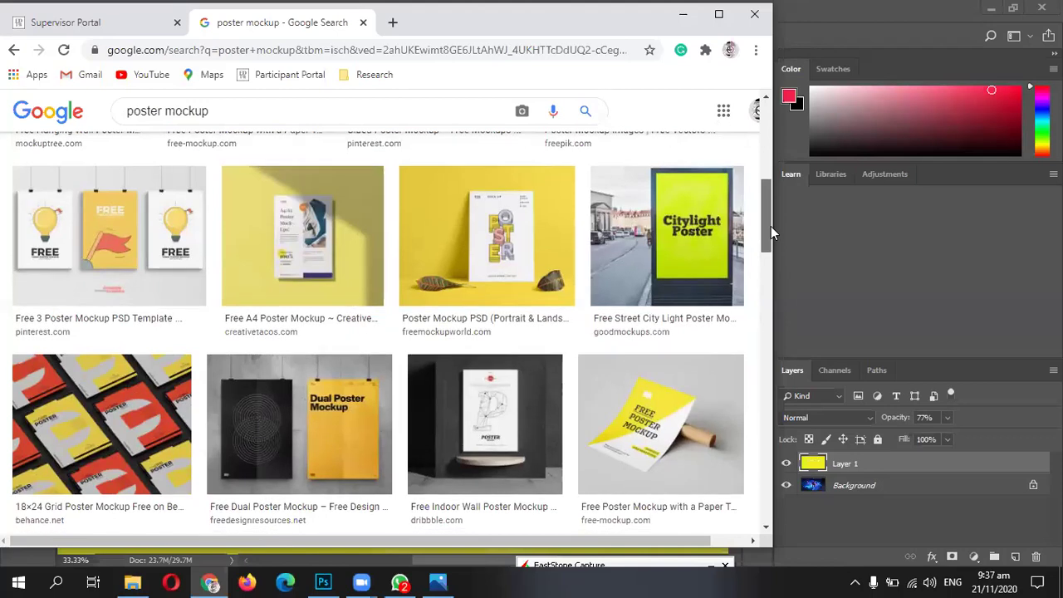
scroll(770, 226, down, 2)
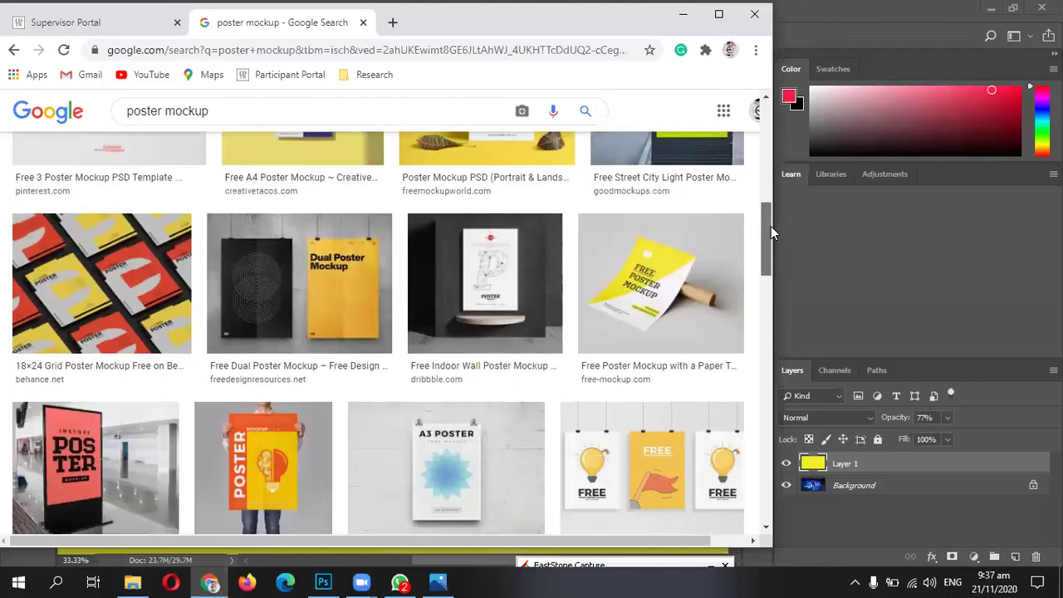
- Examine more of the poster mockup image results, including wall, street, indoor and glued poster designs
scroll(771, 226, down, 1)
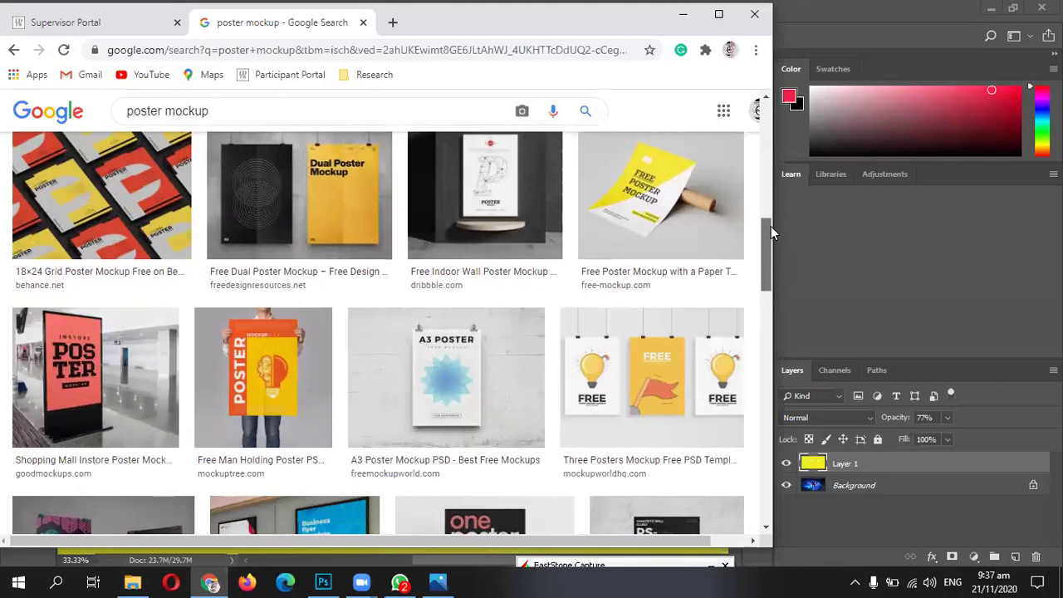
scroll(771, 226, down, 2)
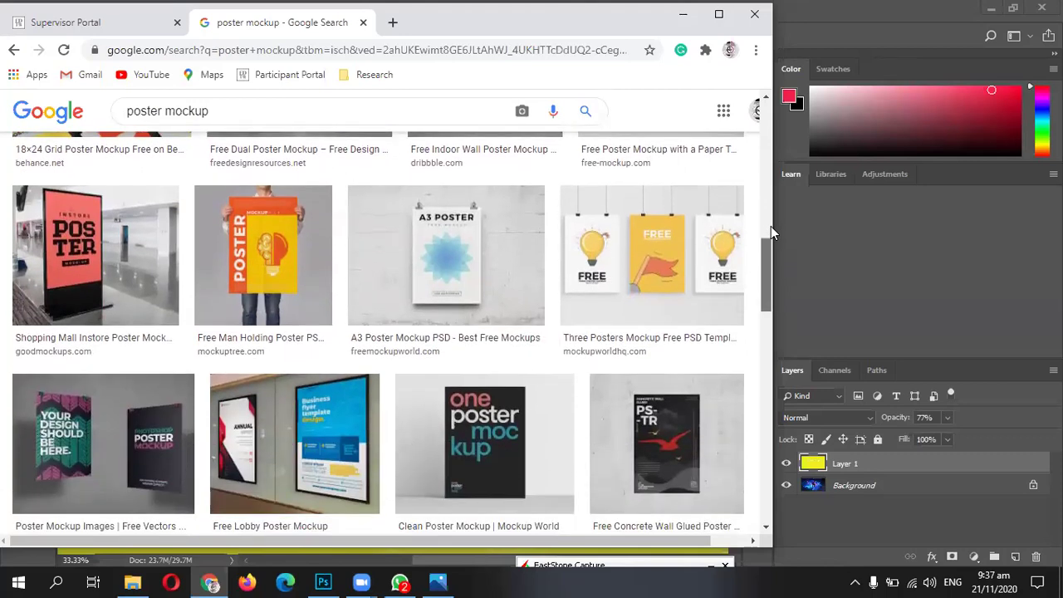
scroll(771, 225, down, 1)
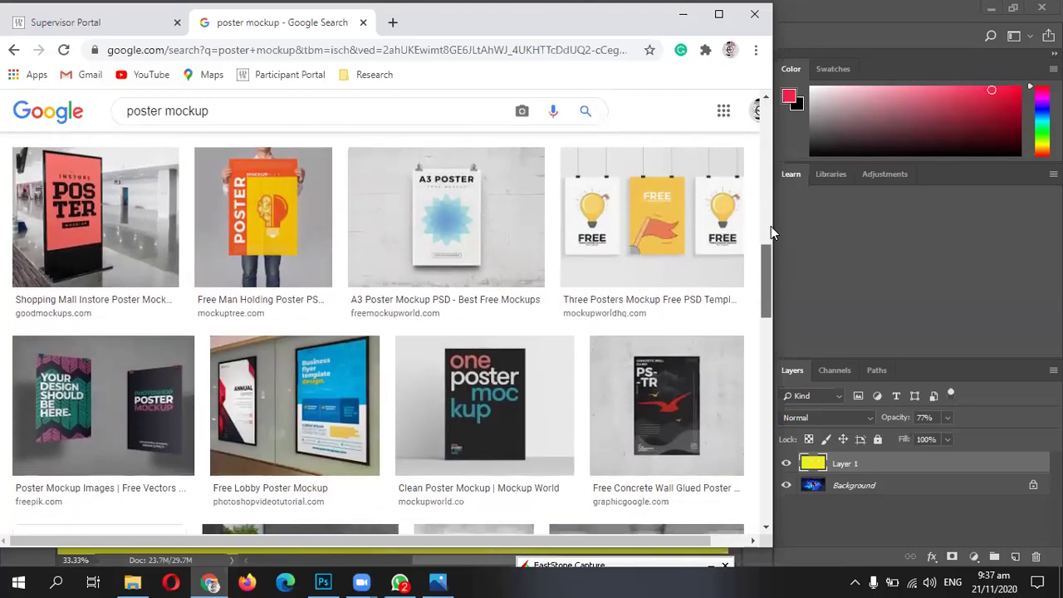
scroll(771, 226, down, 2)
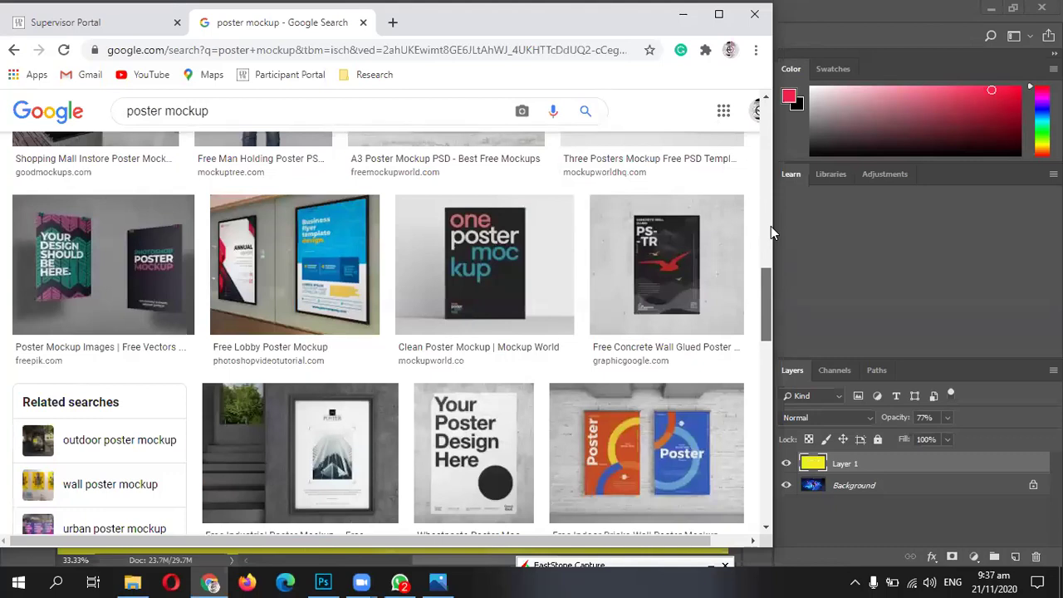
scroll(771, 226, down, 2)
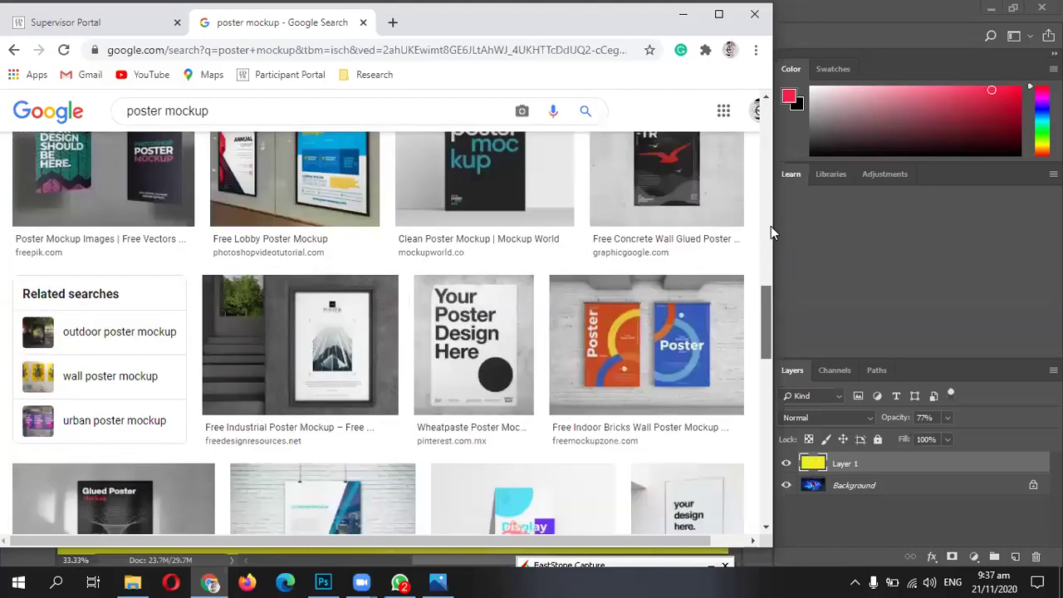
scroll(770, 226, down, 2)
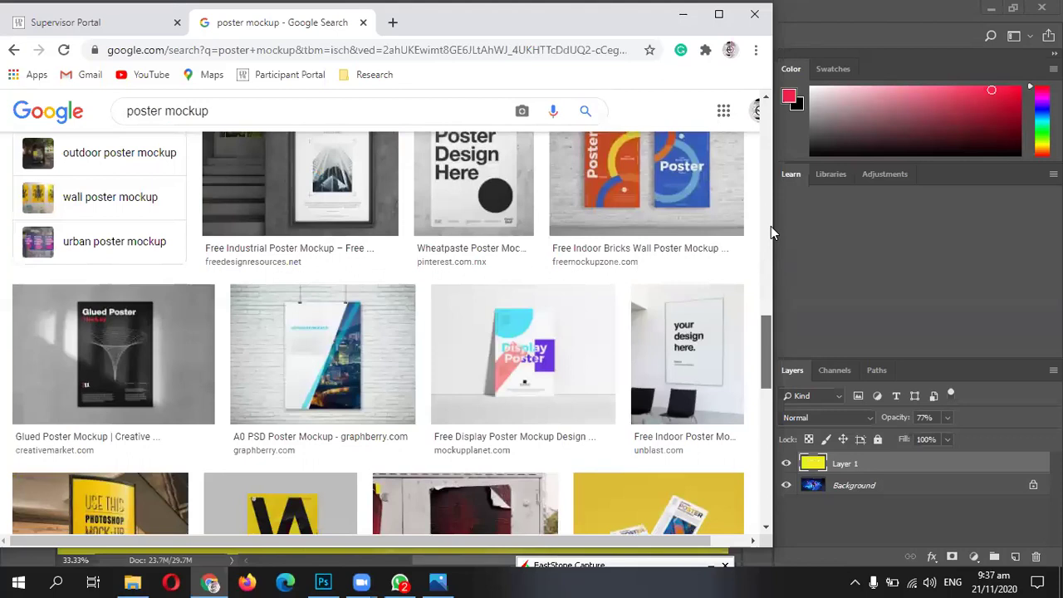
scroll(770, 225, down, 3)
scroll(770, 226, up, 3)
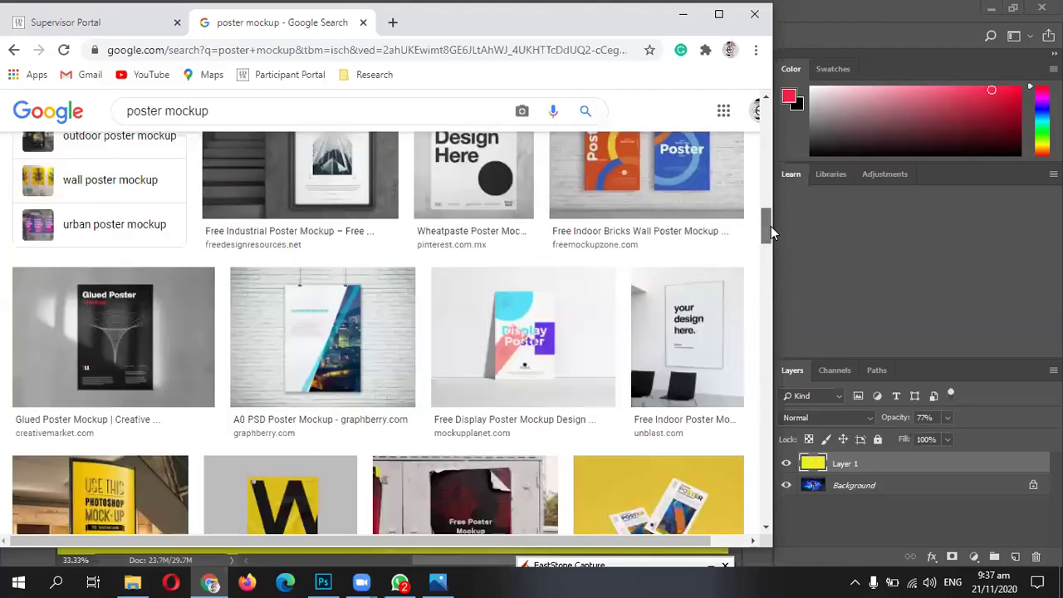
scroll(771, 226, down, 2)
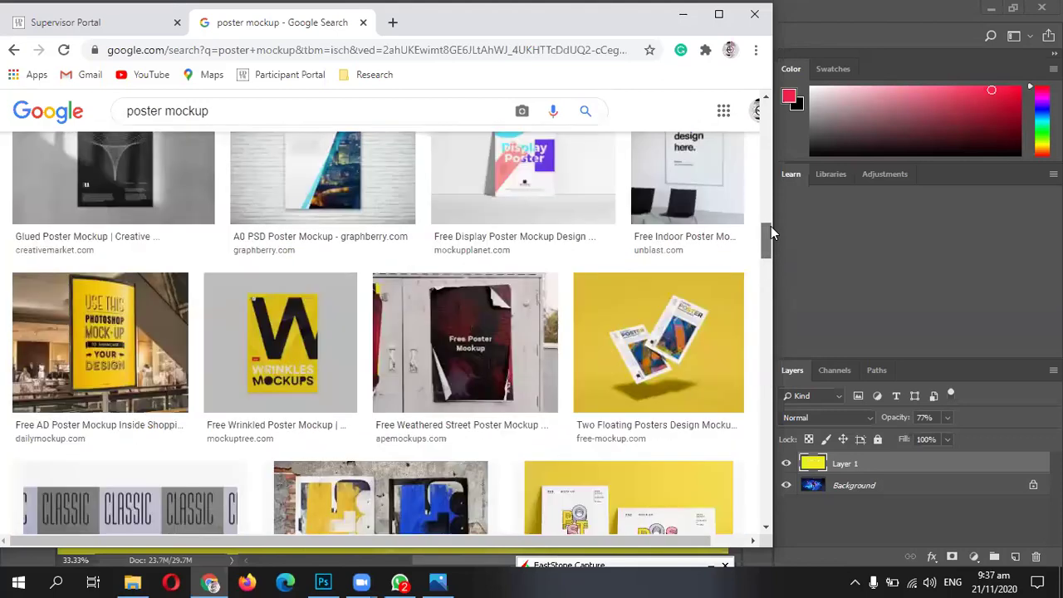
scroll(771, 225, down, 6)
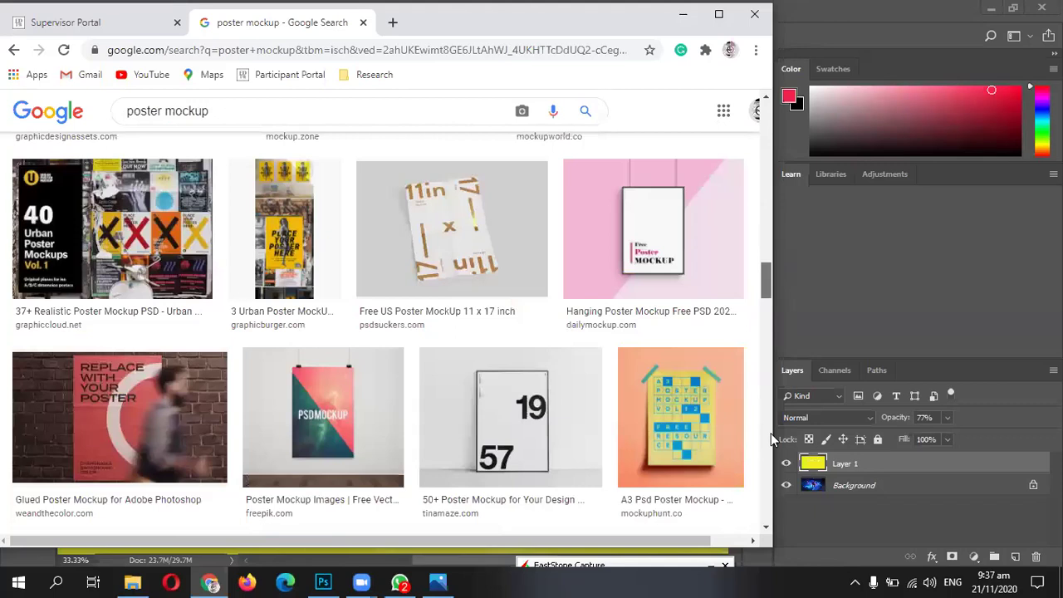
scroll(771, 433, down, 2)
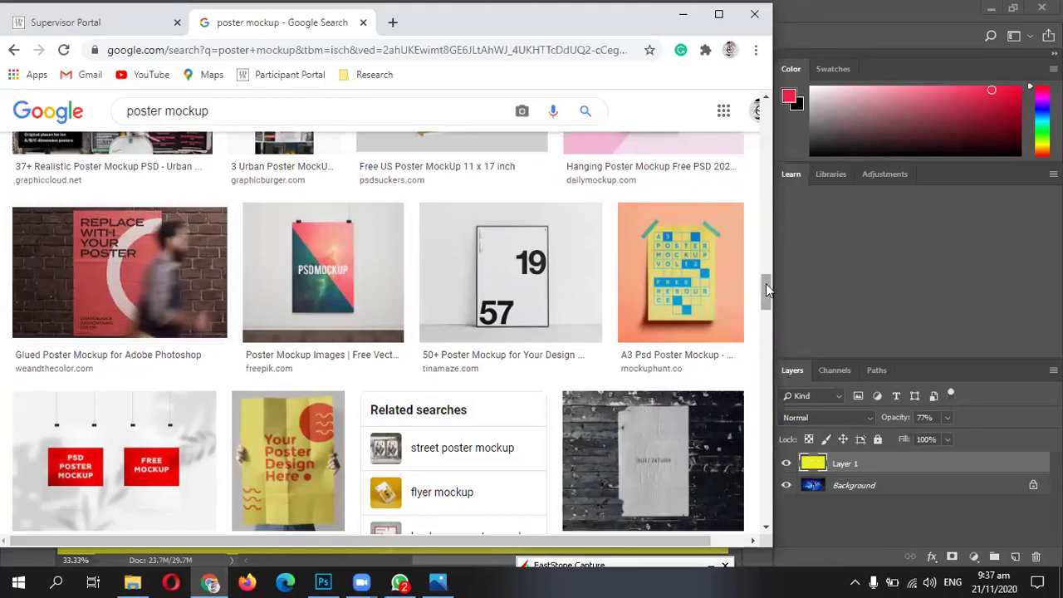
drag(766, 283, 783, 135)
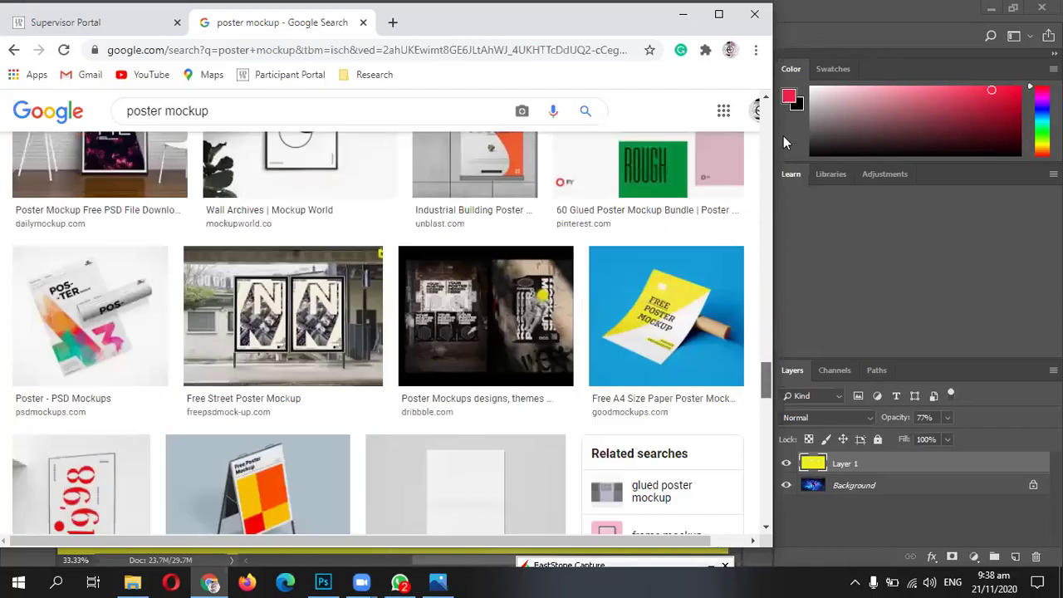
- Replace the image search with "wall pics" and view the first wall image results
click(284, 126)
key(BackSpace)
key(BackSpace)
key(BackSpace)
key(BackSpace)
key(BackSpace)
key(BackSpace)
key(BackSpace)
key(BackSpace)
key(BackSpace)
key(BackSpace)
key(BackSpace)
key(BackSpace)
key(BackSpace)
text(wall)
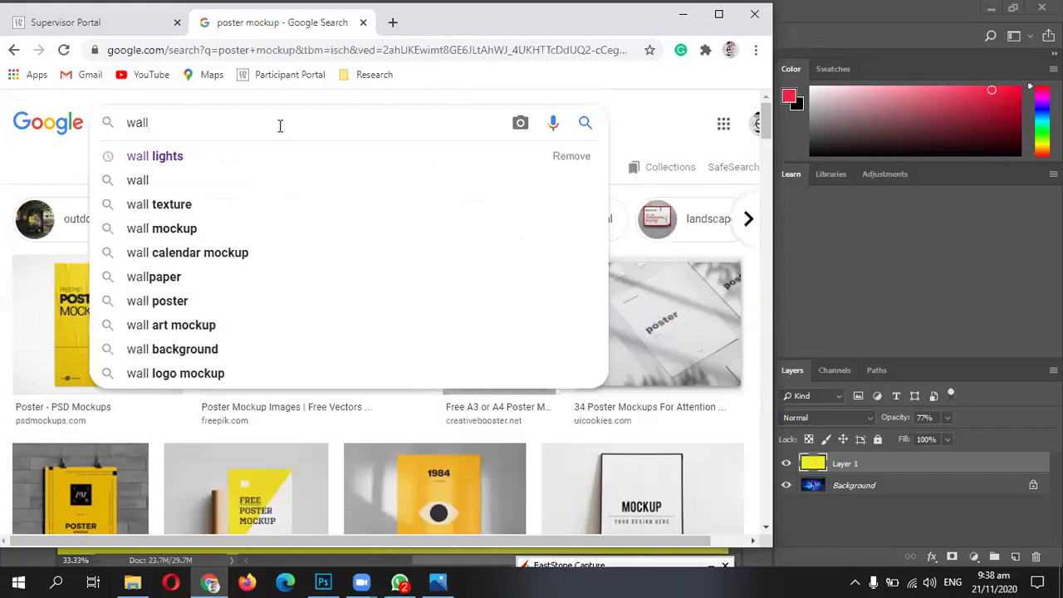
text( pics)
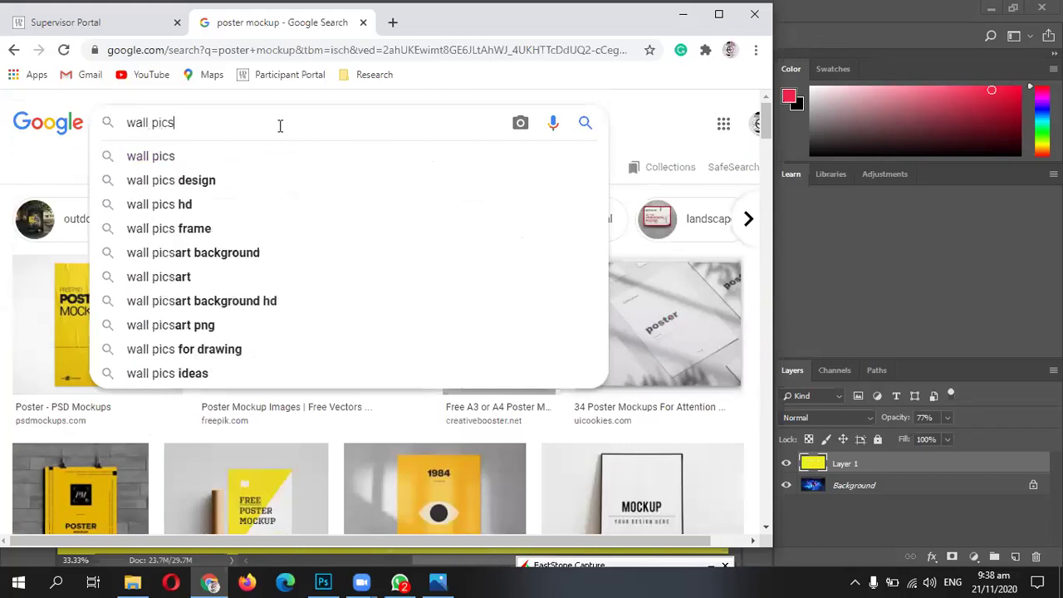
key(Return)
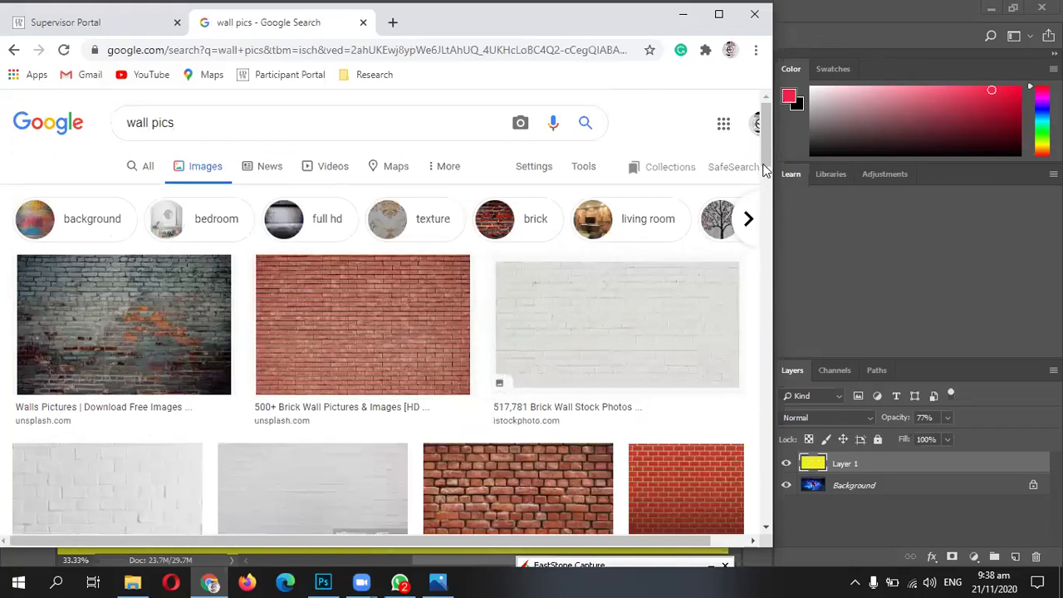
drag(766, 151, 767, 163)
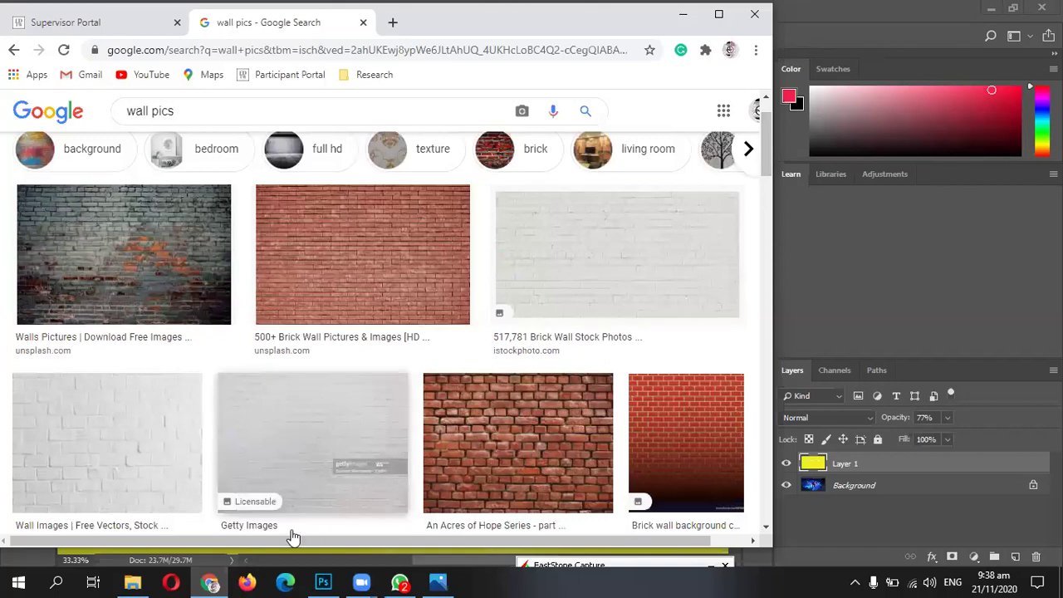
- Switch to the Supervisor Portal attendance list and mark the participants in rows 22 and 17 as present
click(67, 19)
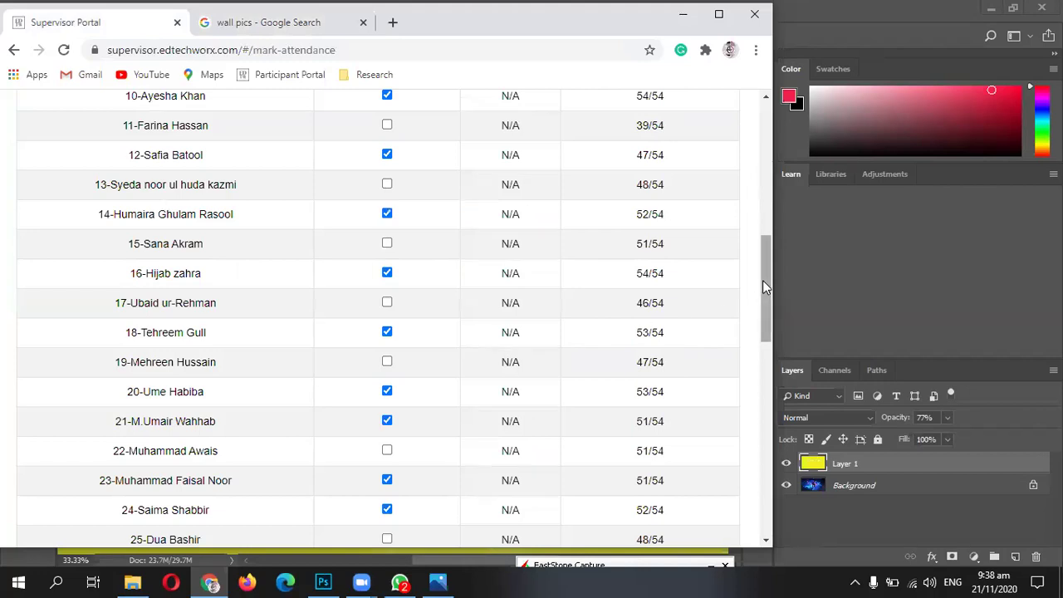
drag(762, 280, 762, 340)
click(387, 331)
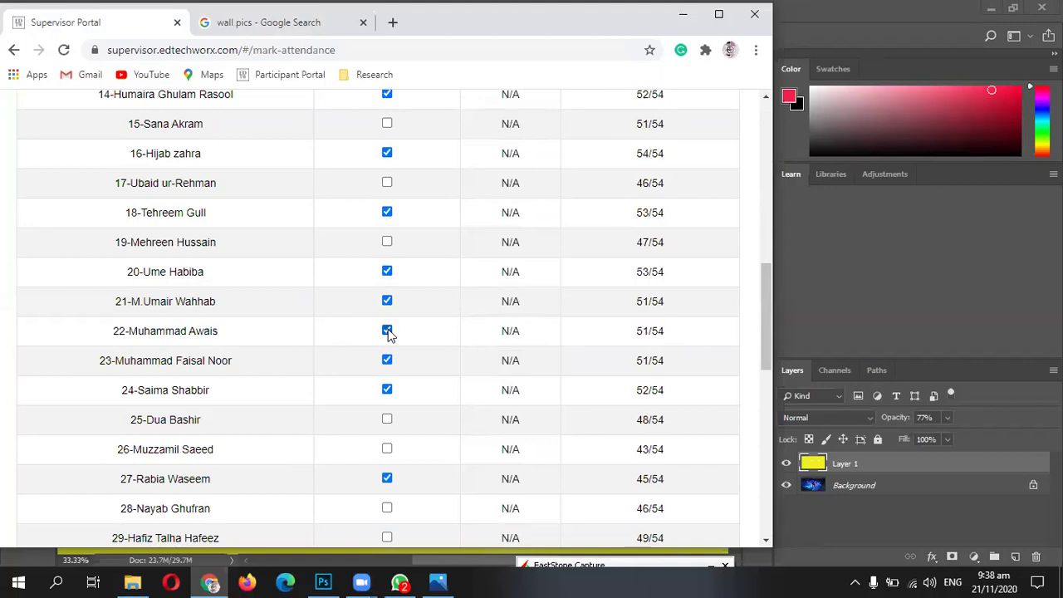
drag(763, 299, 582, 254)
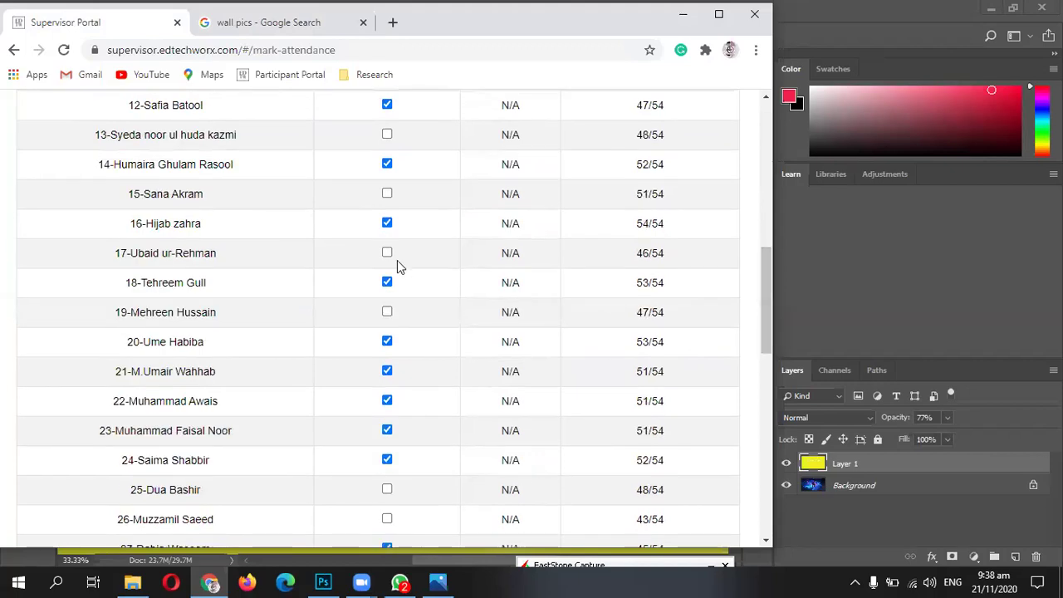
click(387, 254)
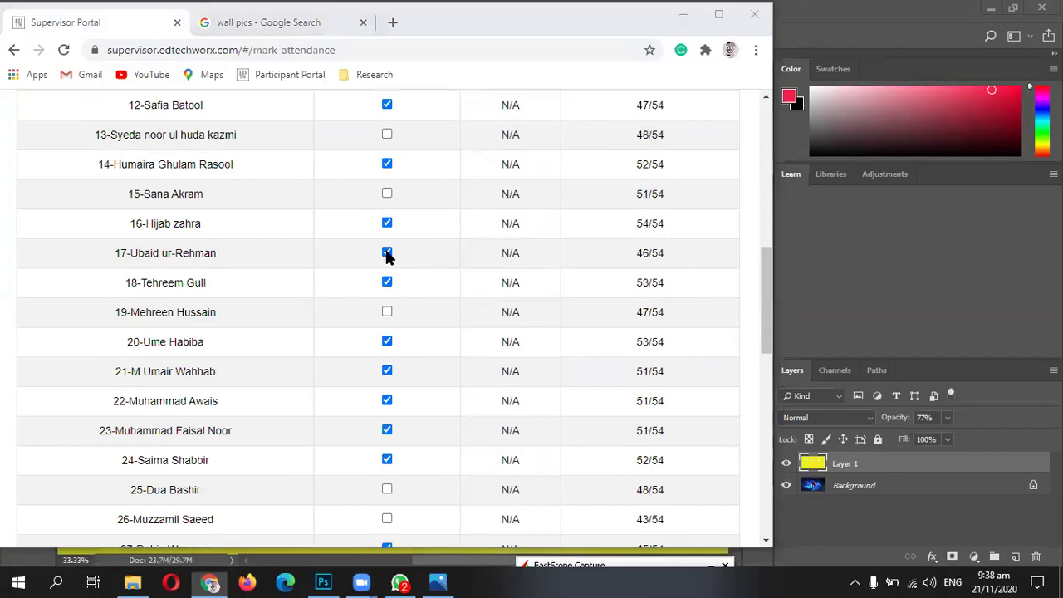
- Mark the participant in row 30 as present, submit the attendance list, and return to the "wall pics" results
drag(764, 288, 763, 306)
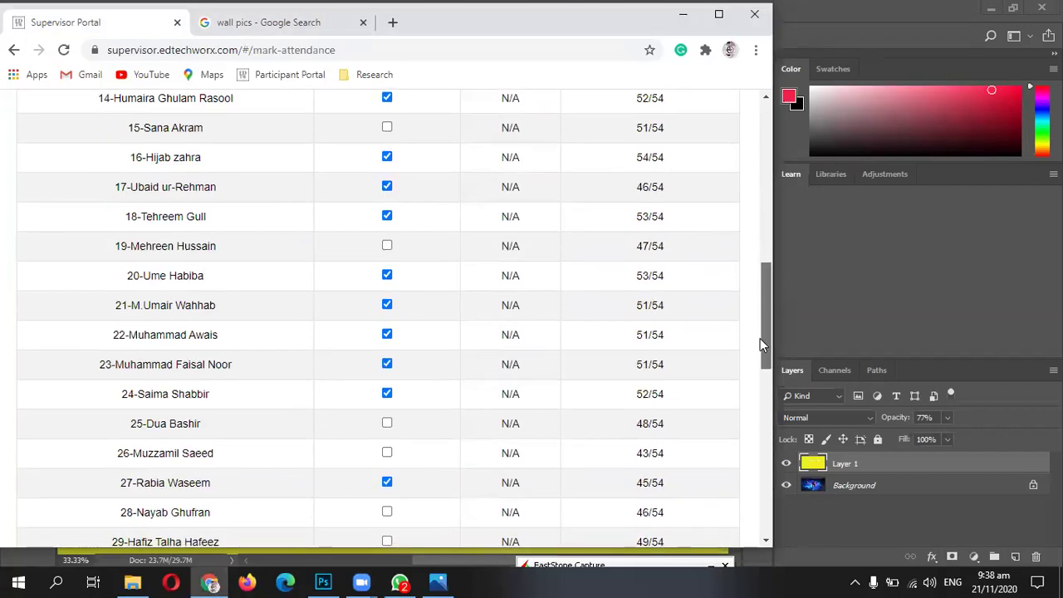
scroll(762, 345, down, 3)
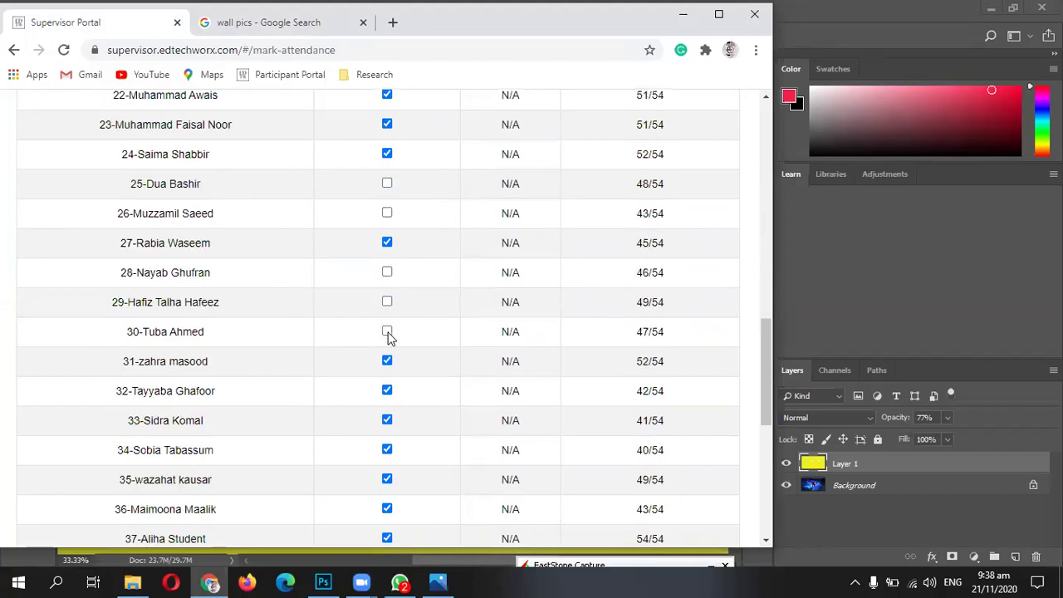
click(387, 332)
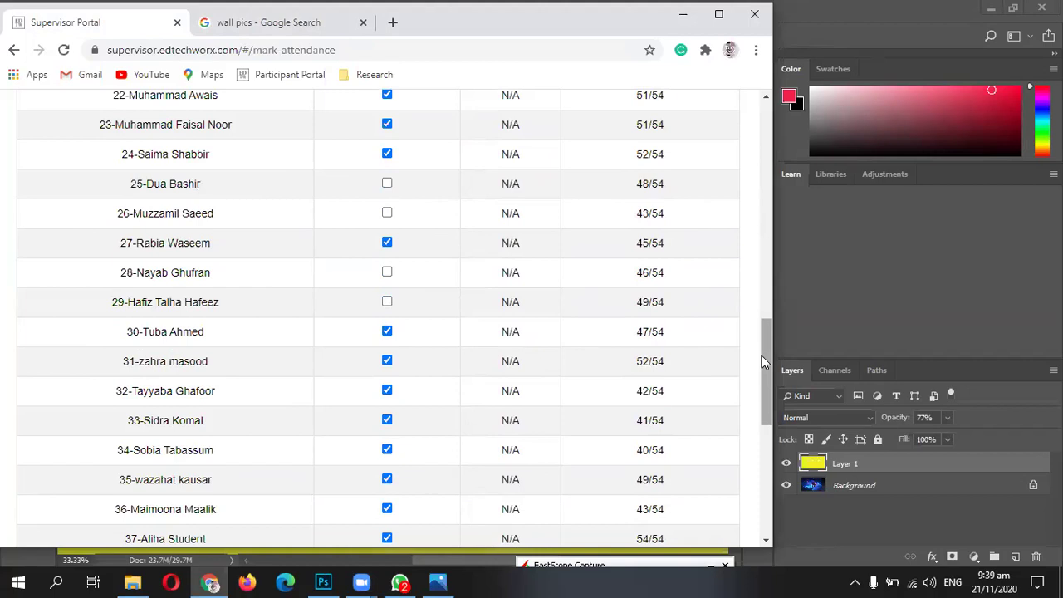
scroll(761, 356, down, 6)
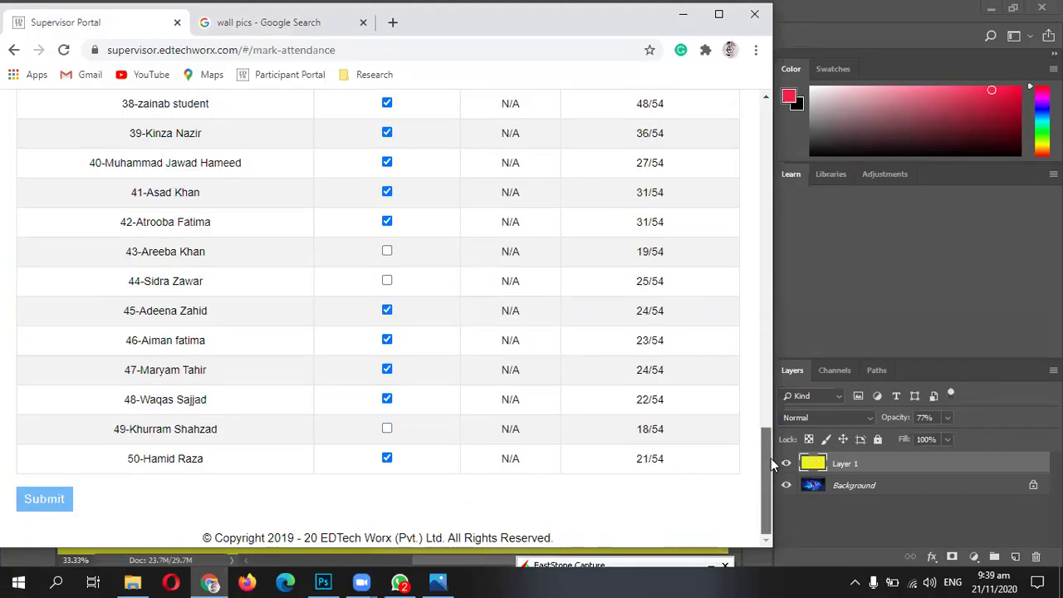
scroll(771, 457, up, 7)
scroll(770, 457, up, 3)
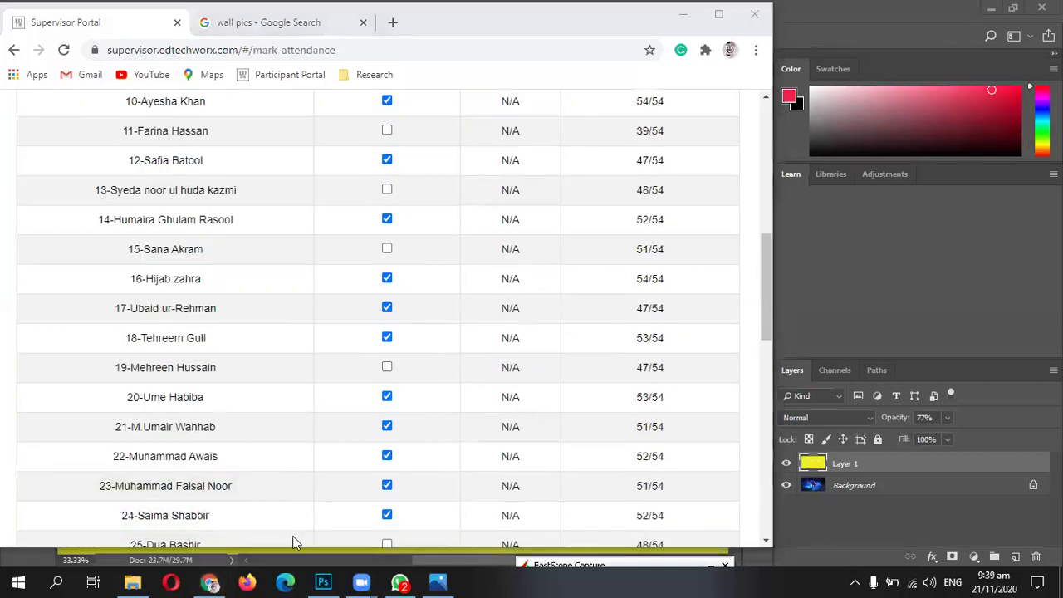
click(285, 25)
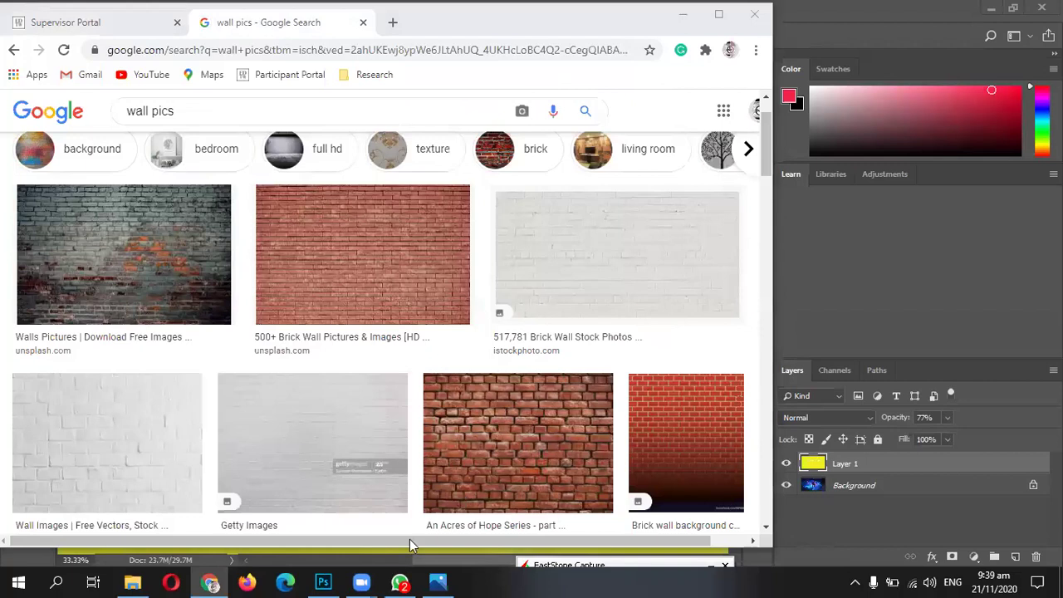
- Capture the full Zoom participants list with FastStone's scrolling window capture and save the image
click(856, 581)
click(841, 550)
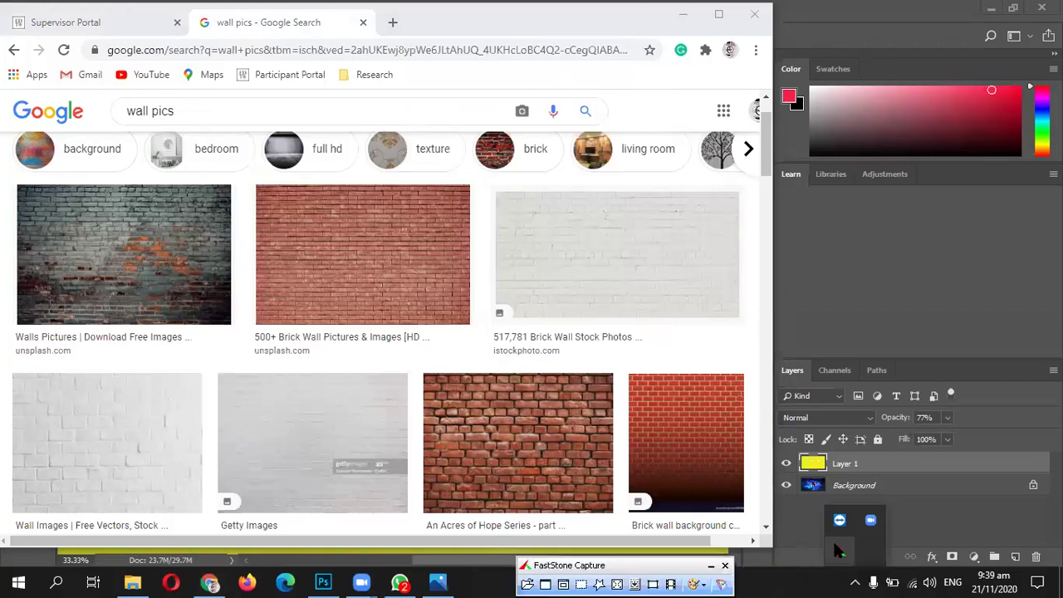
click(635, 583)
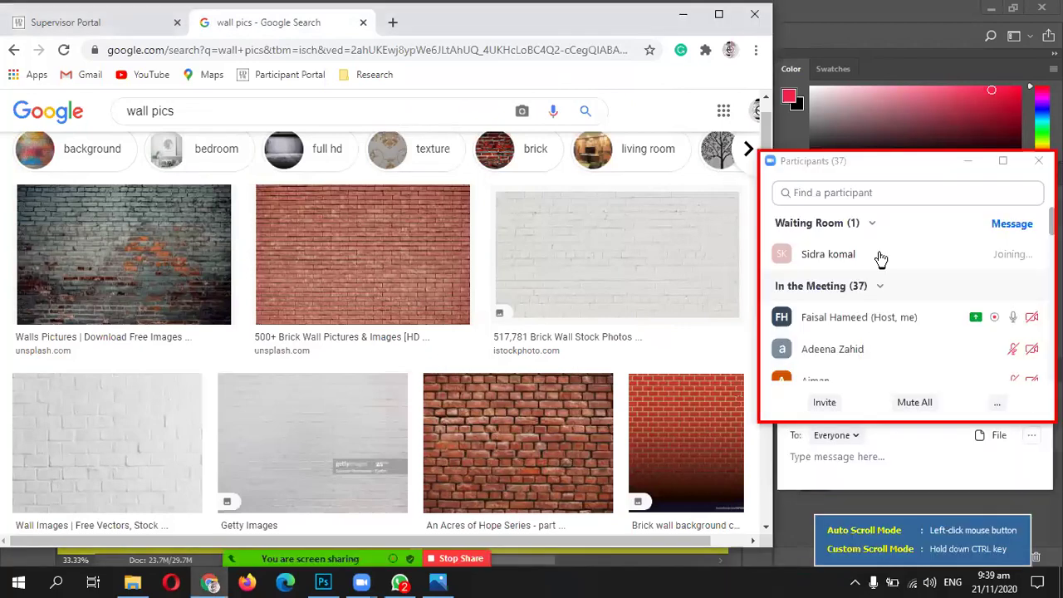
click(881, 258)
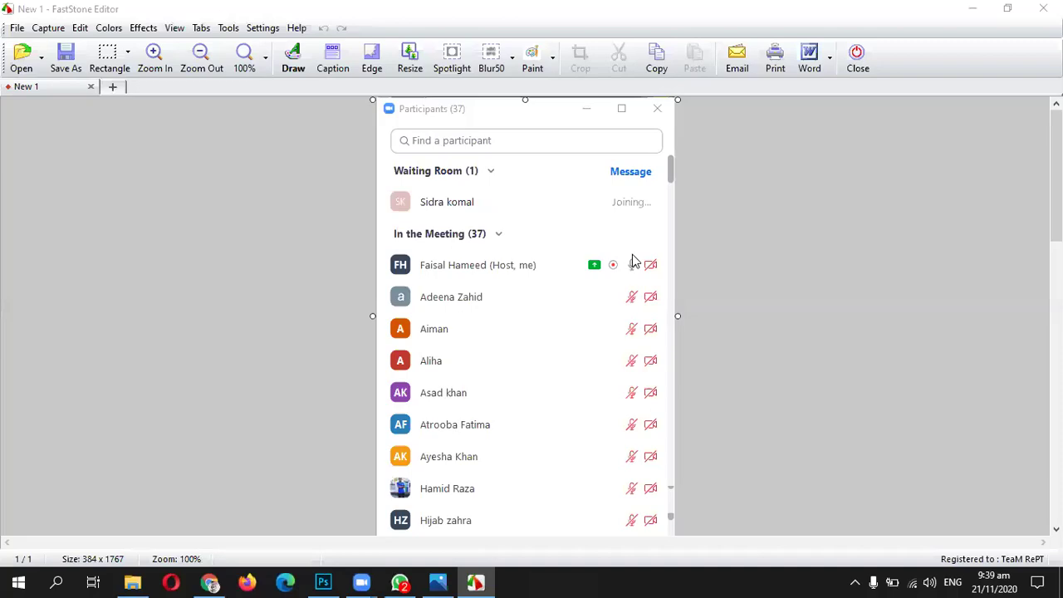
click(60, 64)
click(726, 418)
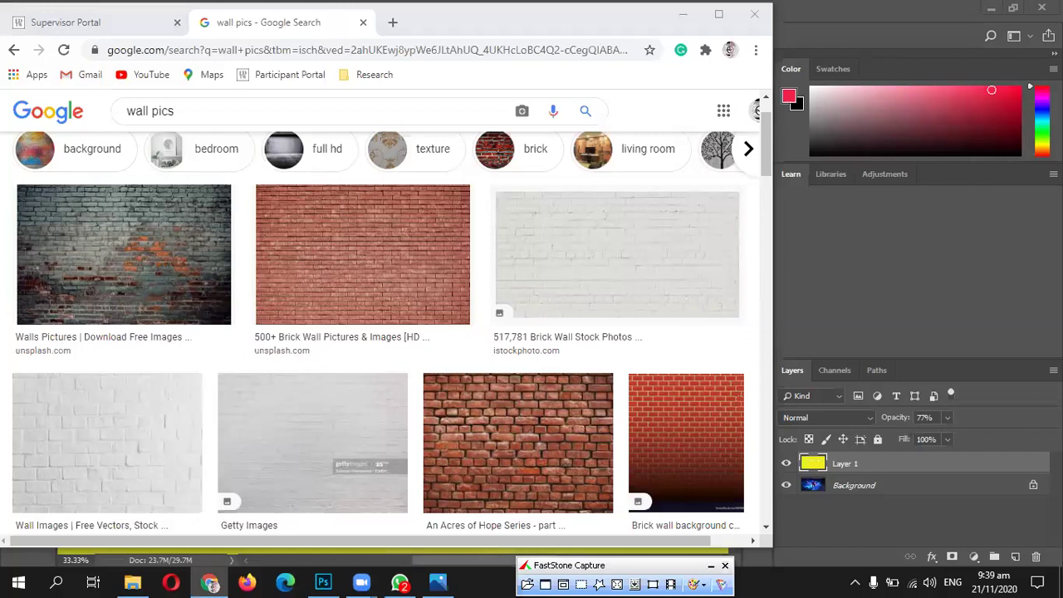
- Browse further through the wall images and preview the House Beautiful "17 Best DIY Wall Decor Ideas" picture
click(764, 170)
drag(764, 170, 764, 332)
scroll(766, 263, down, 1)
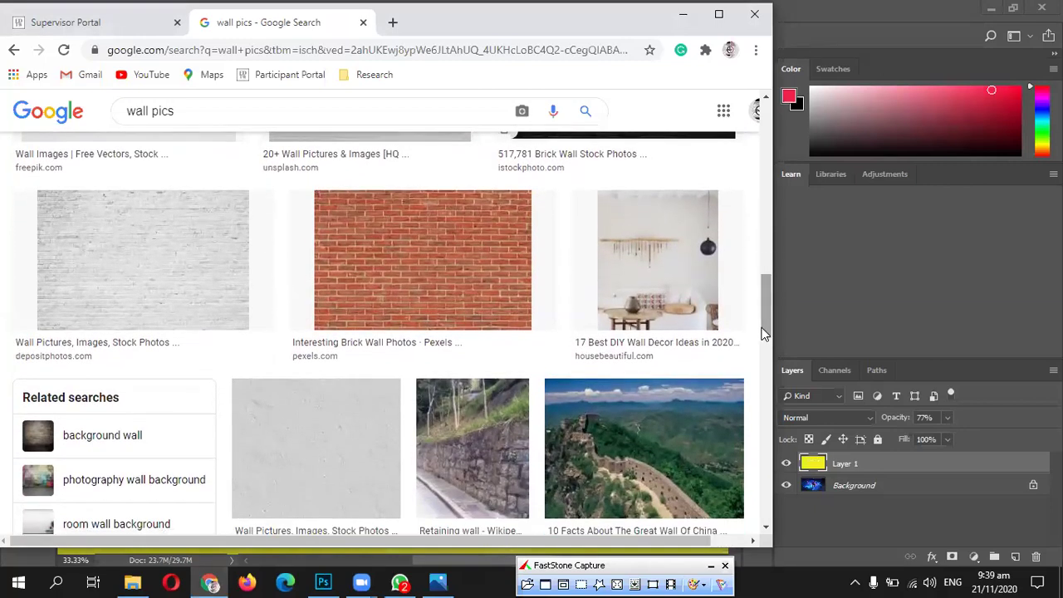
click(623, 285)
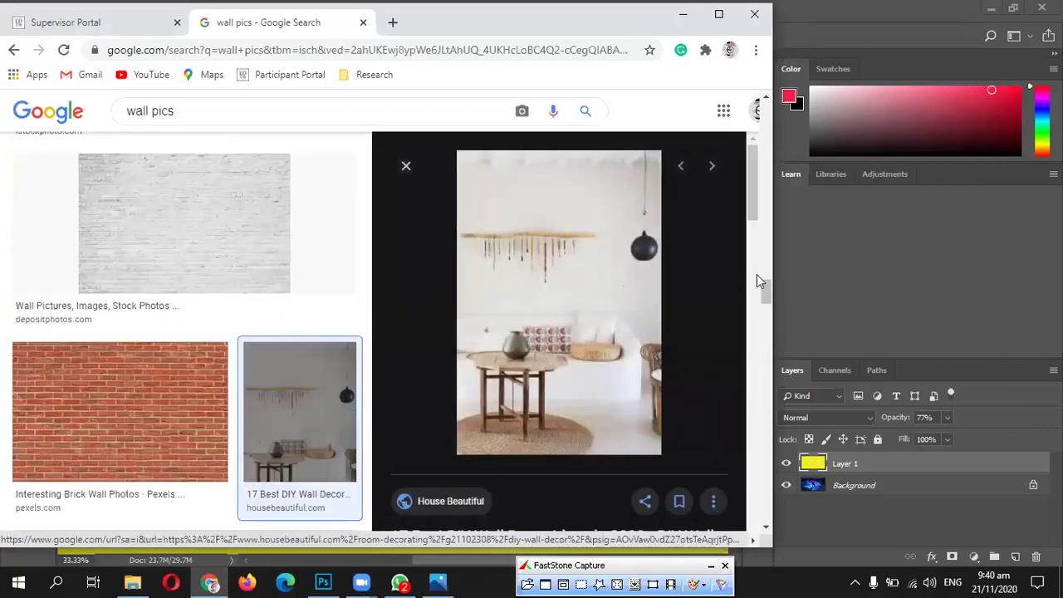
scroll(766, 295, down, 2)
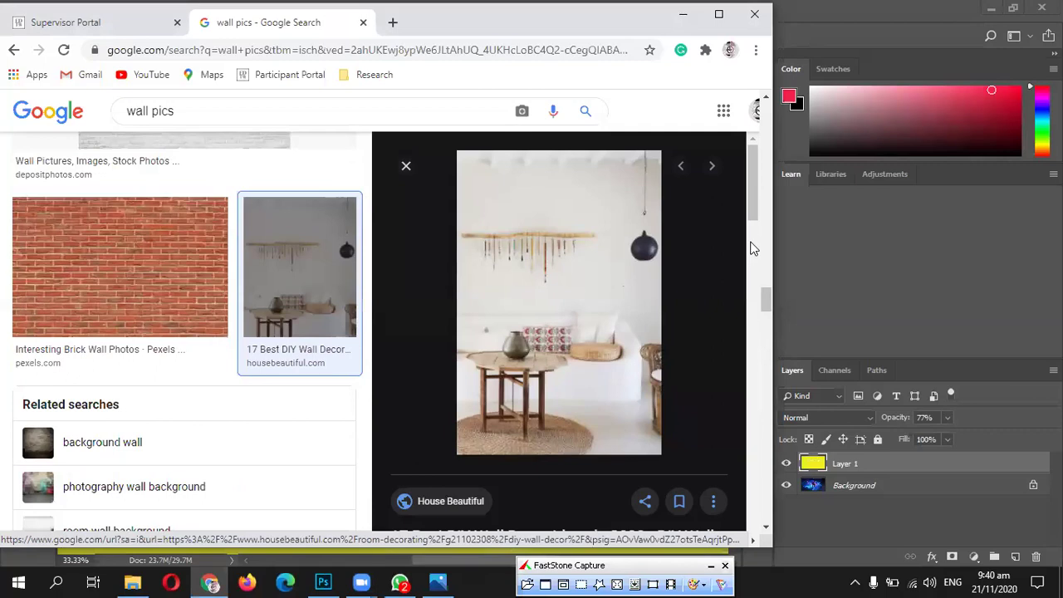
- Preview the related We Heart It "Cheap Wall Decor Ideas" image and examine its related wall decor pictures
drag(750, 214, 747, 320)
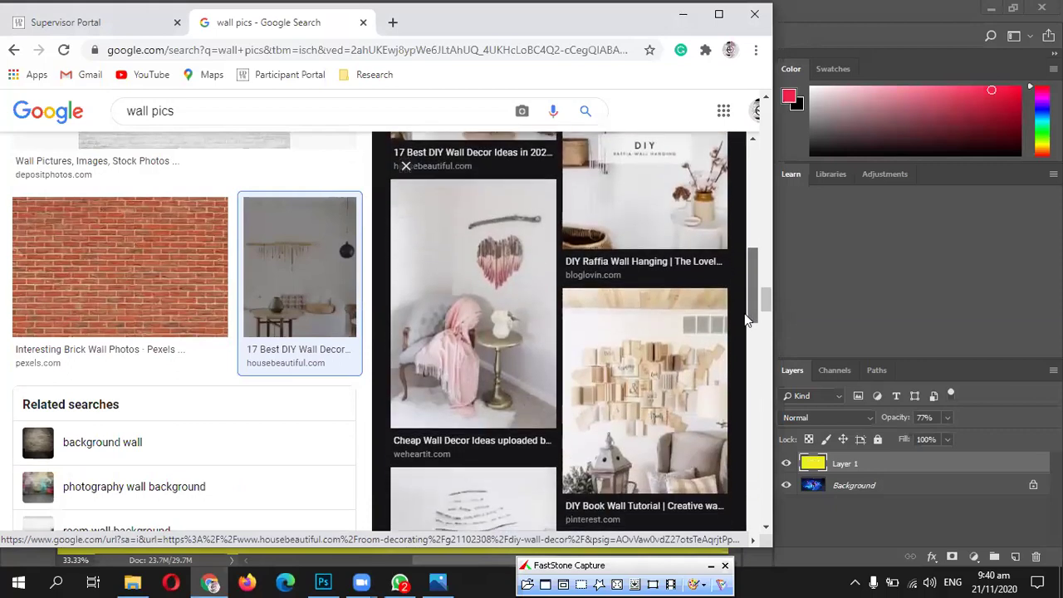
click(439, 243)
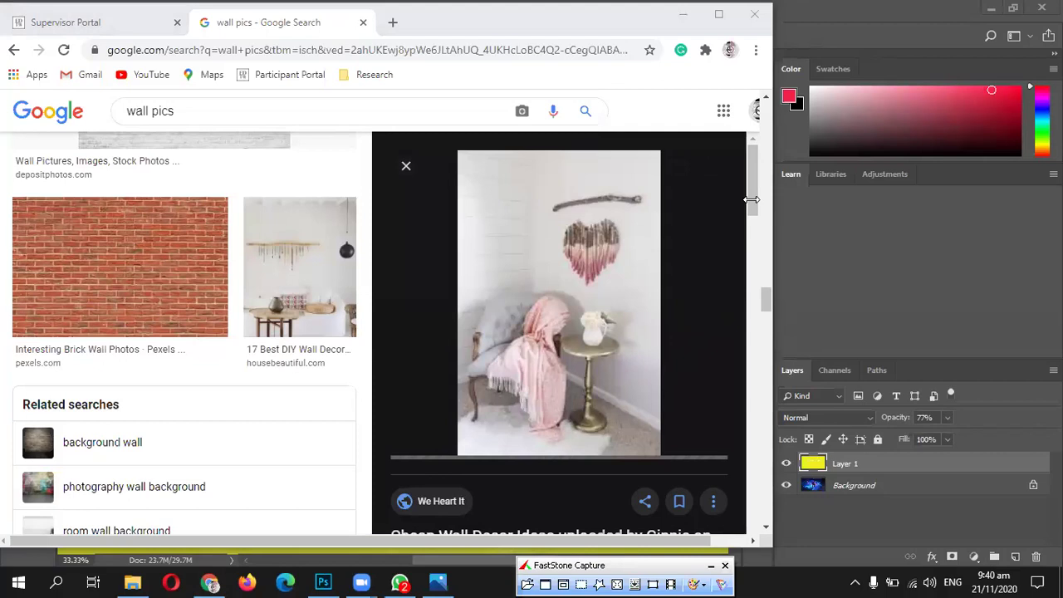
drag(750, 205, 727, 476)
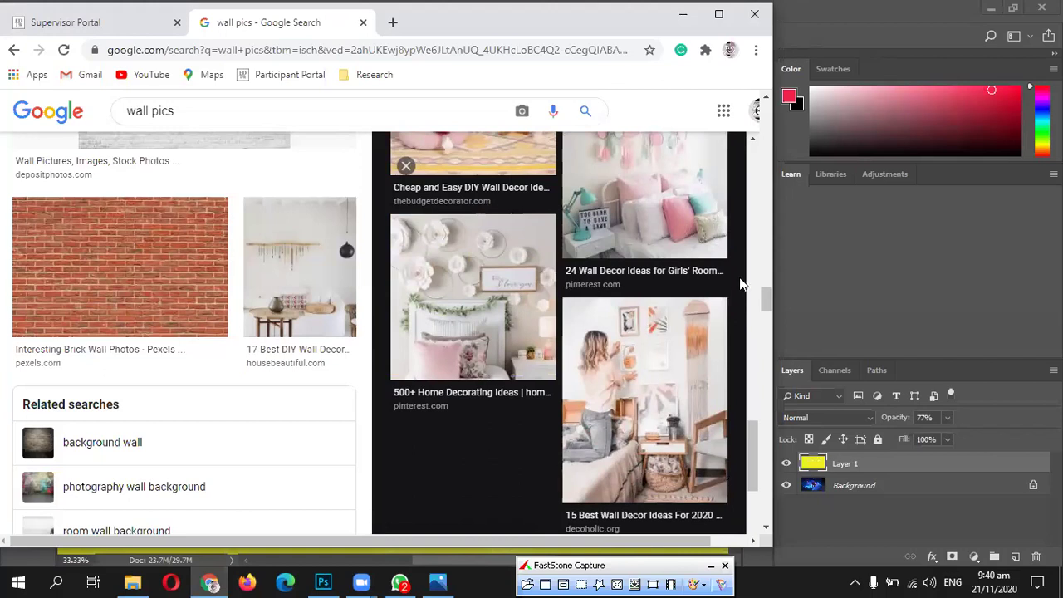
- Preview the related Pinterest "How to Make an Interesting Art Piece" image and examine its related wall hanging pictures
drag(757, 467, 747, 234)
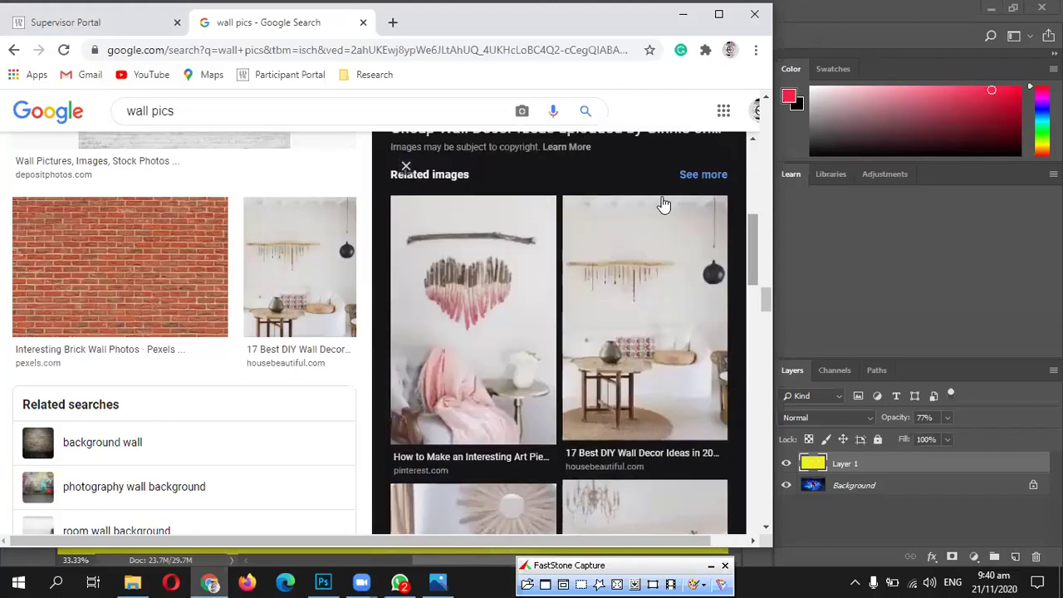
click(489, 332)
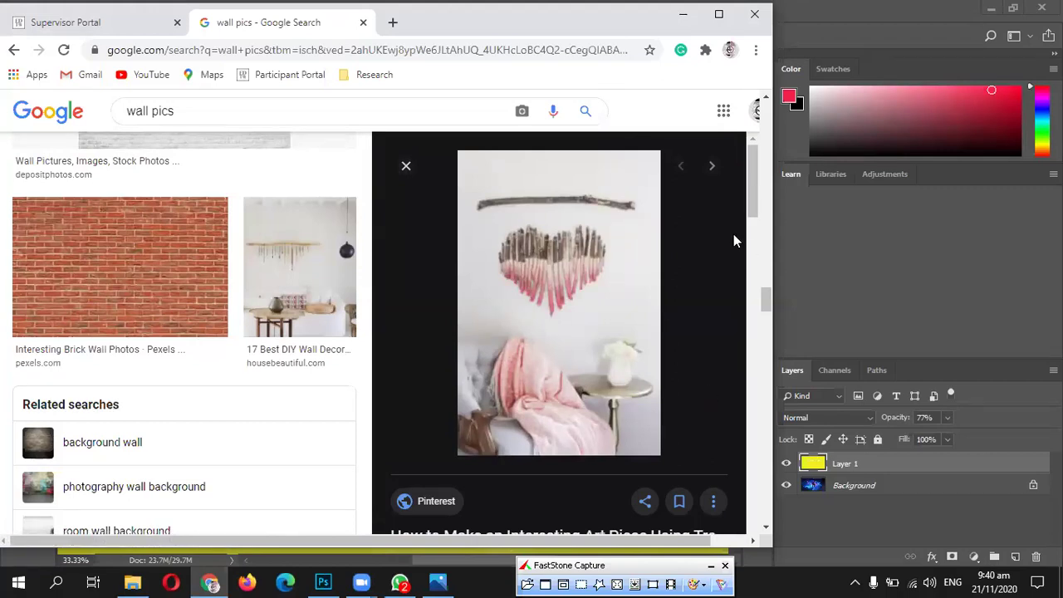
drag(752, 214, 751, 229)
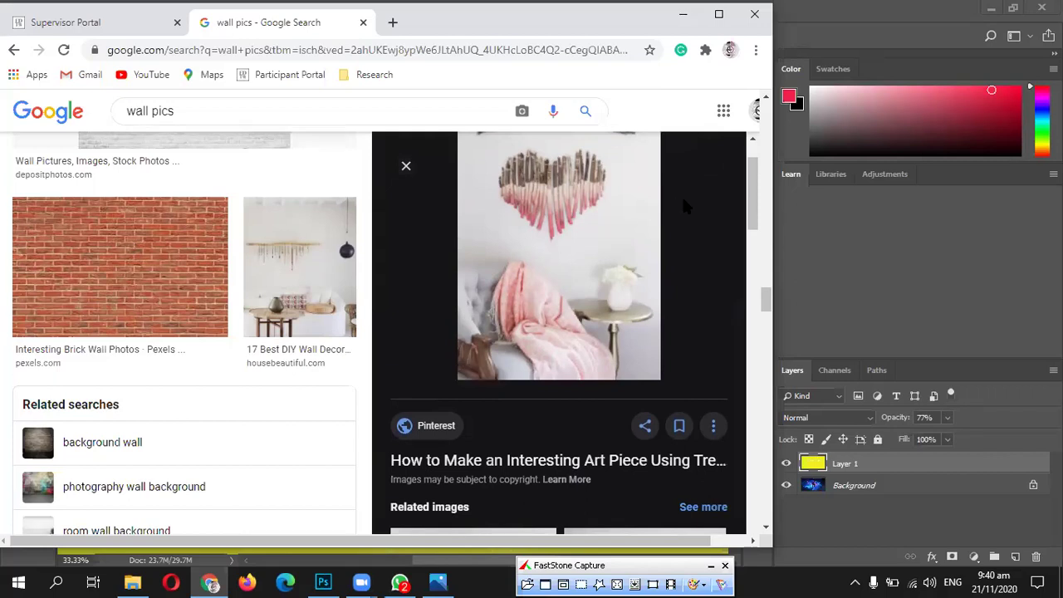
drag(747, 199, 744, 259)
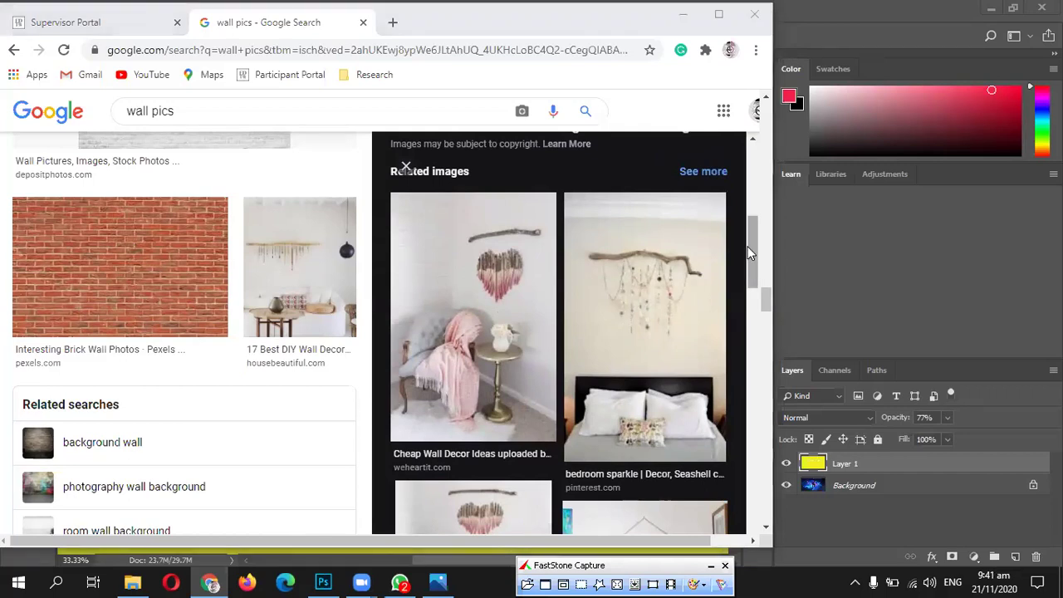
drag(748, 246, 743, 305)
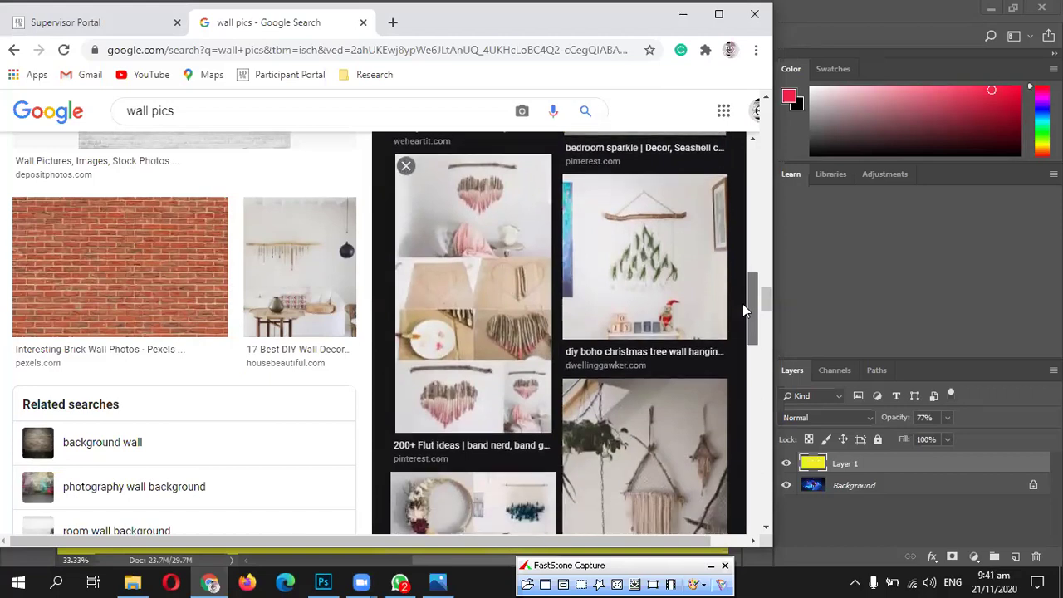
drag(743, 304, 729, 395)
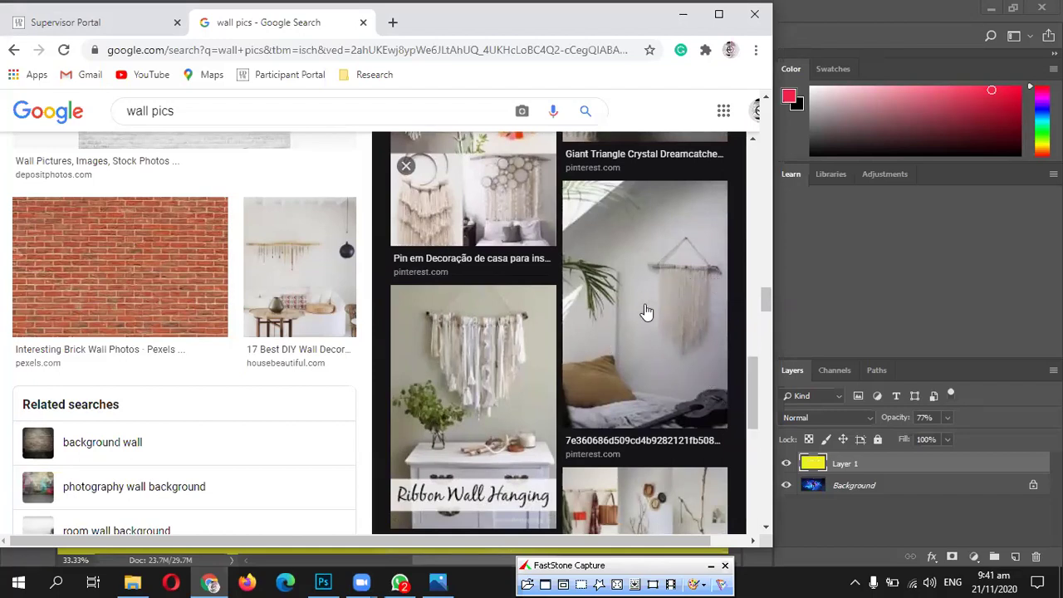
- Preview the related Pinterest picture of a fringed wall hanging above a bed and the Pexels "Interesting Brick Wall Photos" image
click(676, 338)
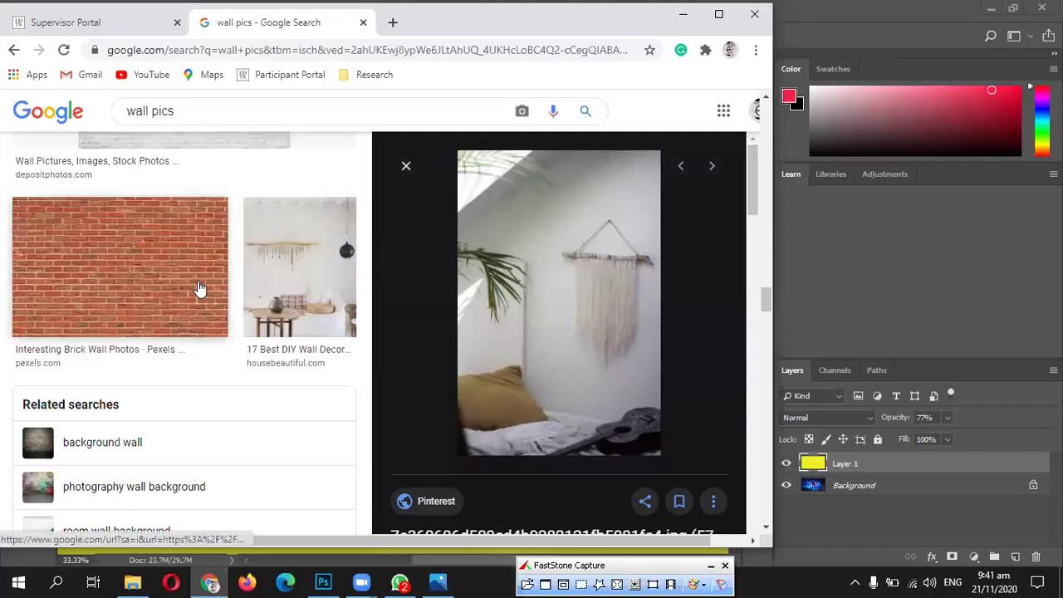
click(104, 276)
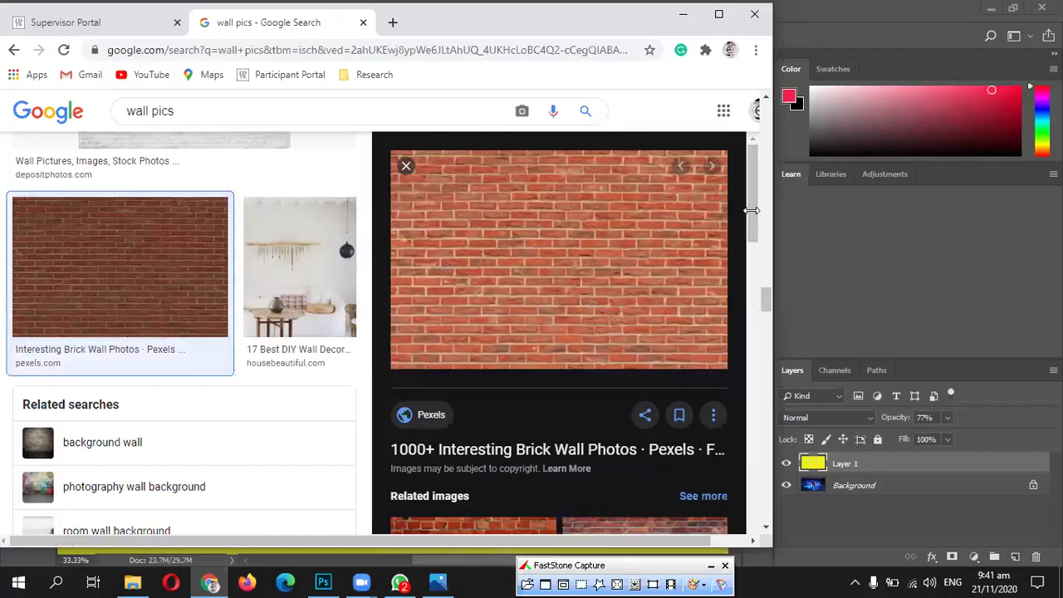
drag(750, 226, 719, 204)
- Search Google Images for "wall pics hd"
click(276, 107)
text(c)
key(BackSpace)
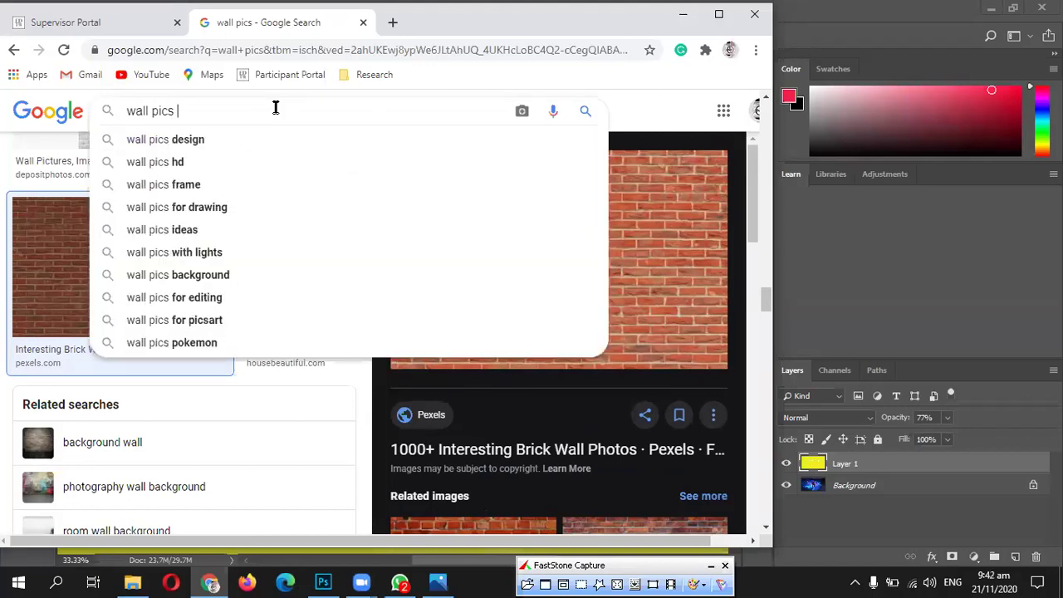
text(hd)
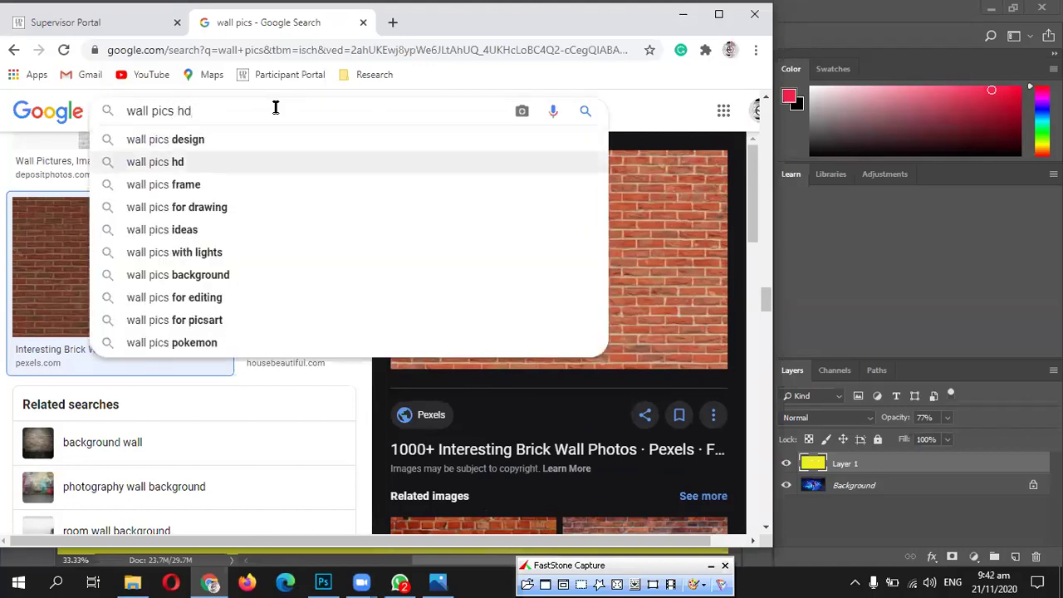
key(Return)
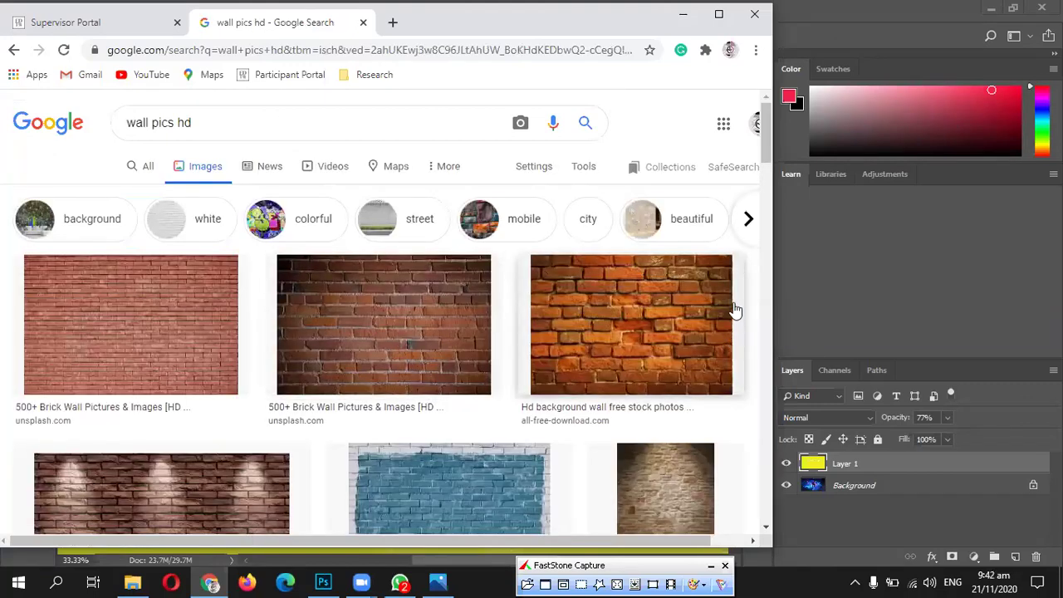
- Save the Unsplash blue-painted brick wall image as a JPEG named "wall" in the For me folder
drag(766, 130, 764, 141)
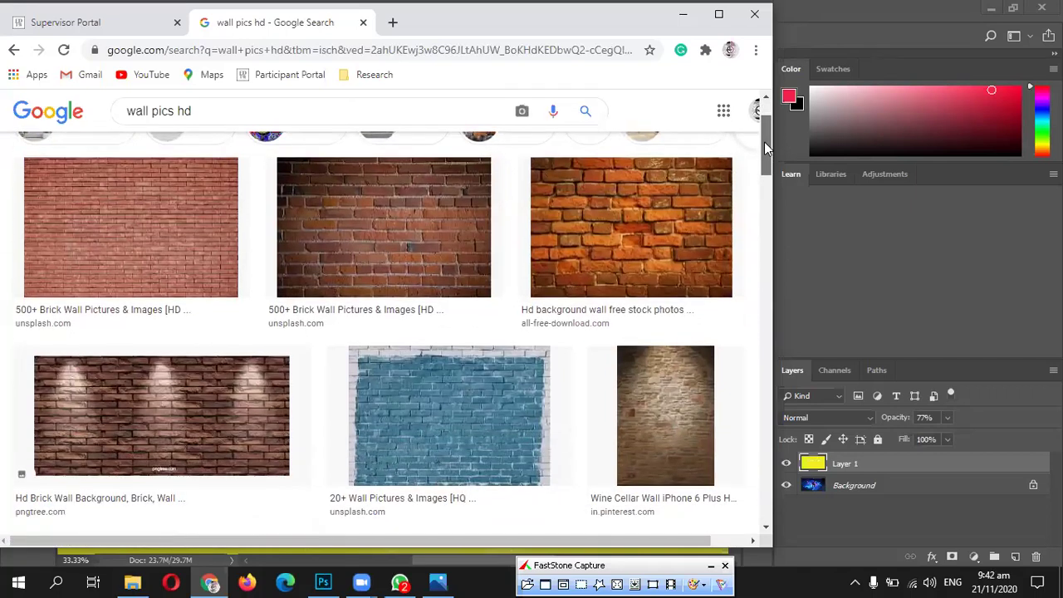
scroll(764, 141, down, 3)
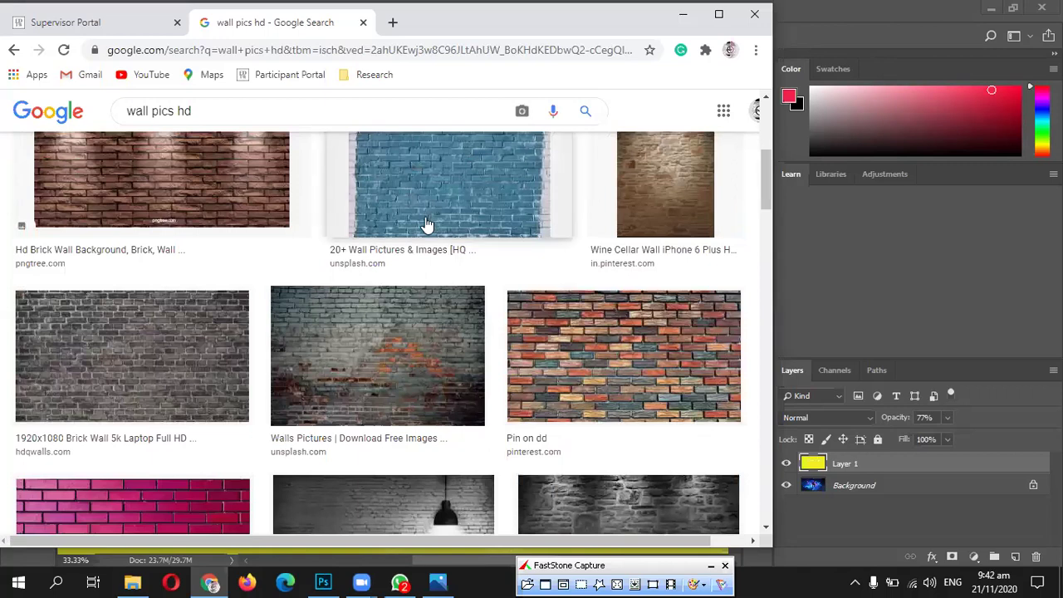
click(429, 183)
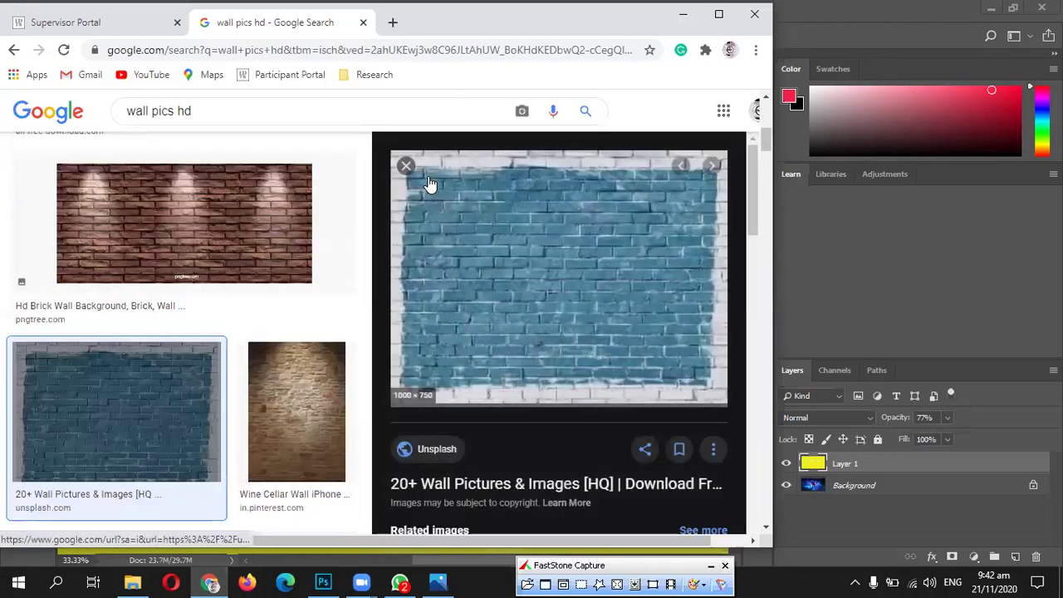
right_click(515, 274)
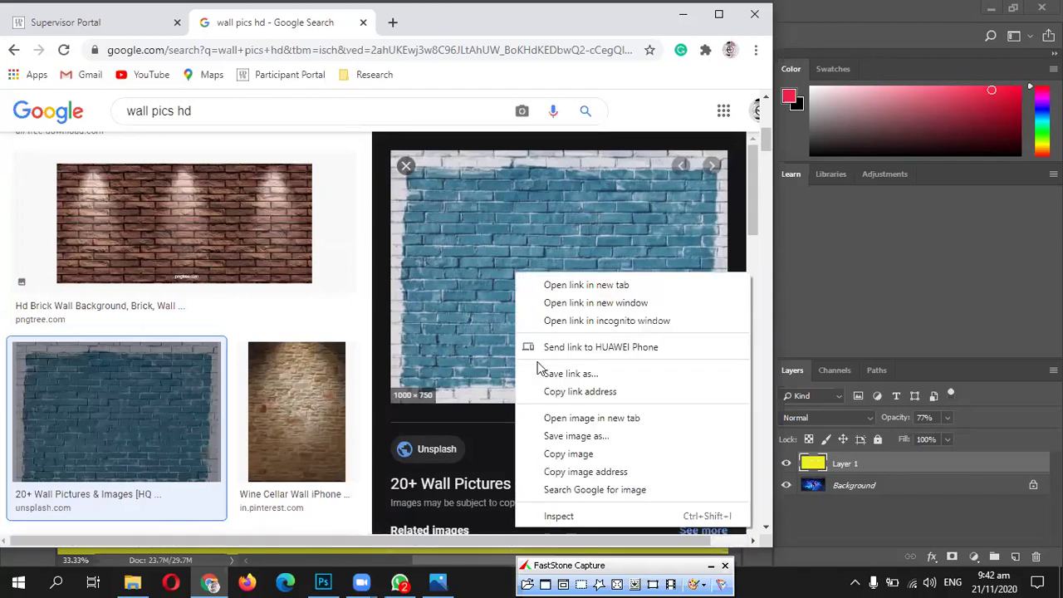
click(558, 438)
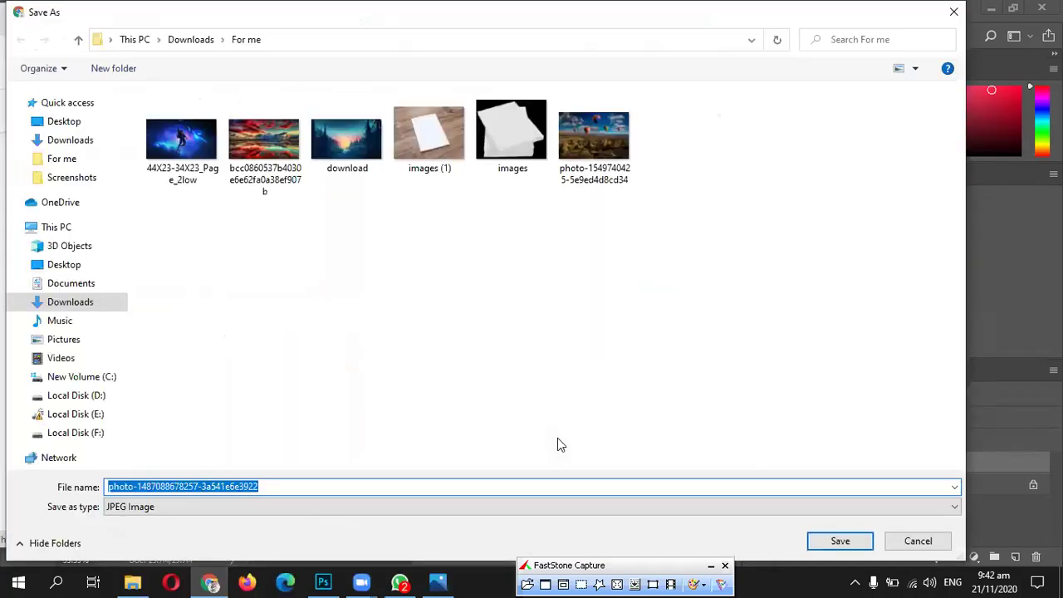
text(wall)
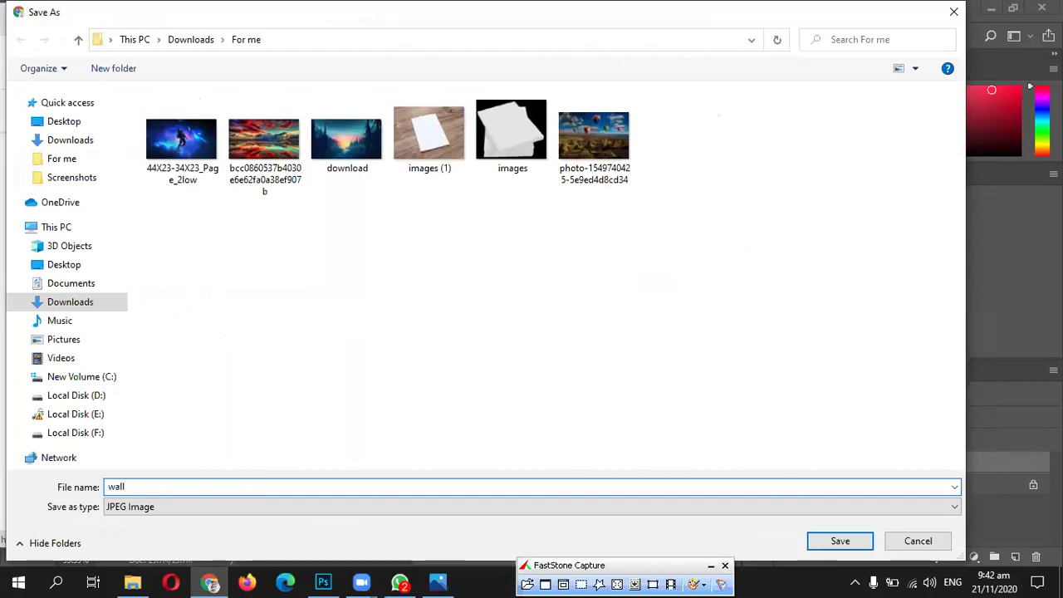
key(Return)
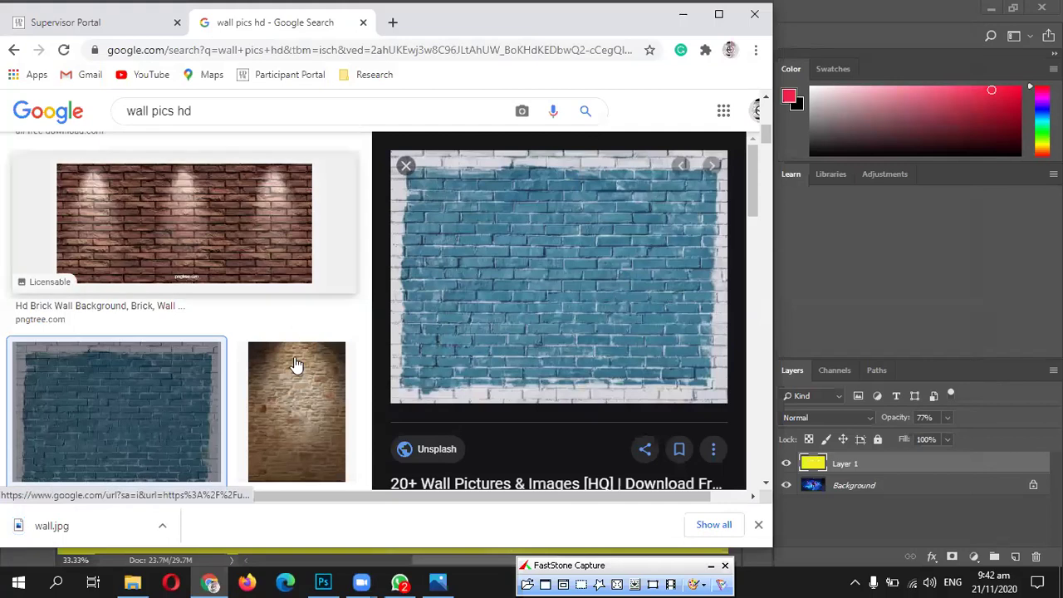
- Save the Pinterest "Wine Cellar Wall iPhone 6 Plus HD Wallpaper" image as a JPEG named "wall2" in the For me folder
click(313, 403)
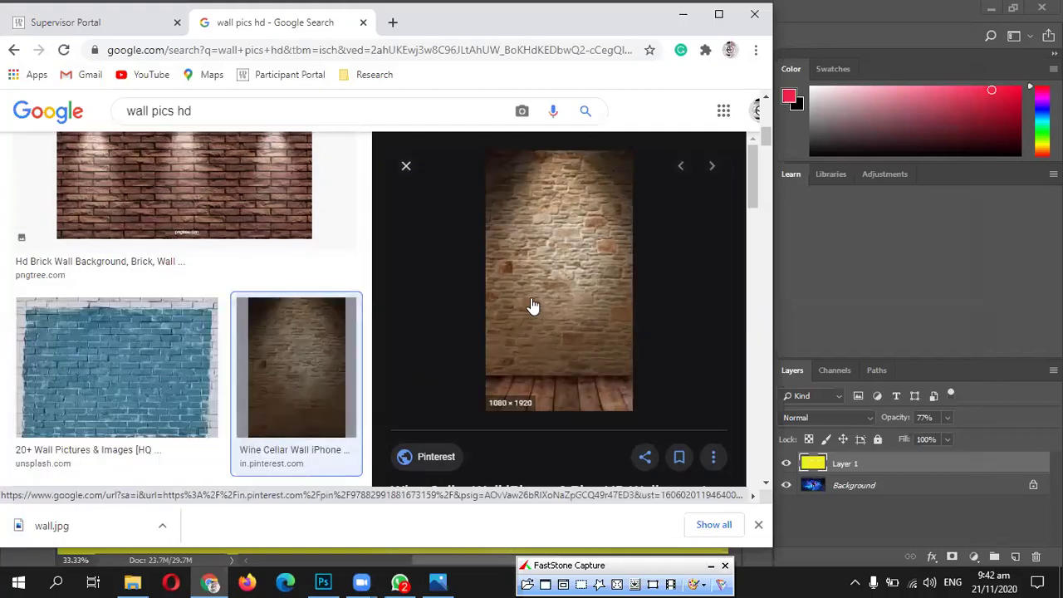
right_click(533, 305)
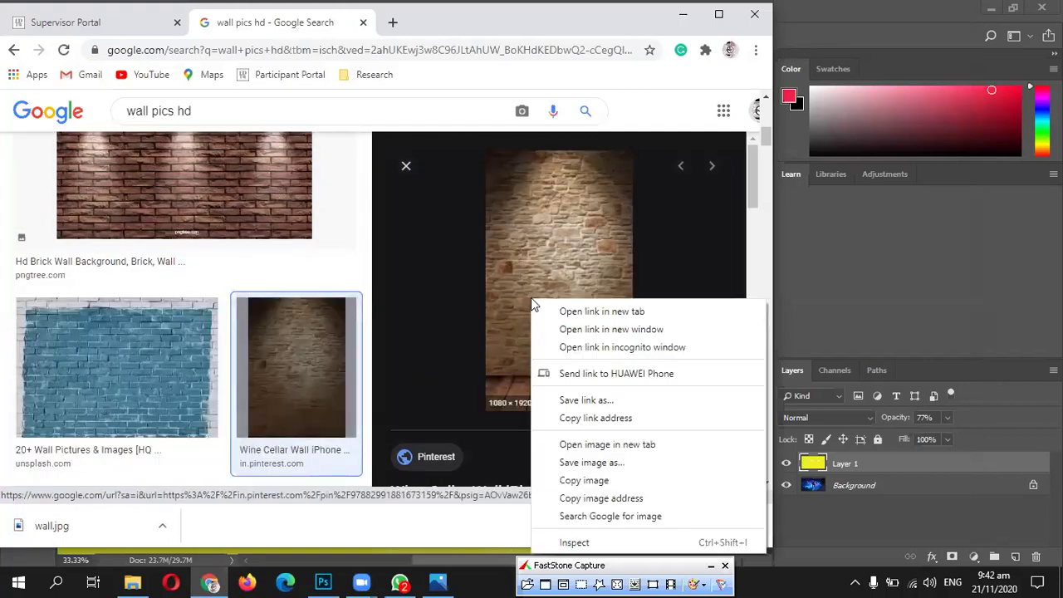
click(586, 462)
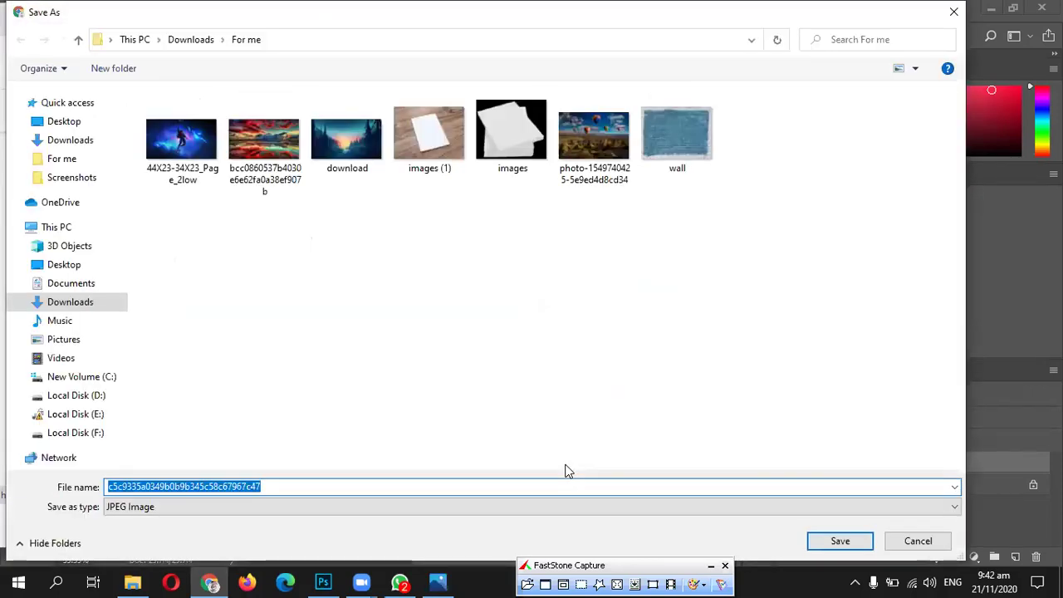
text(wa)
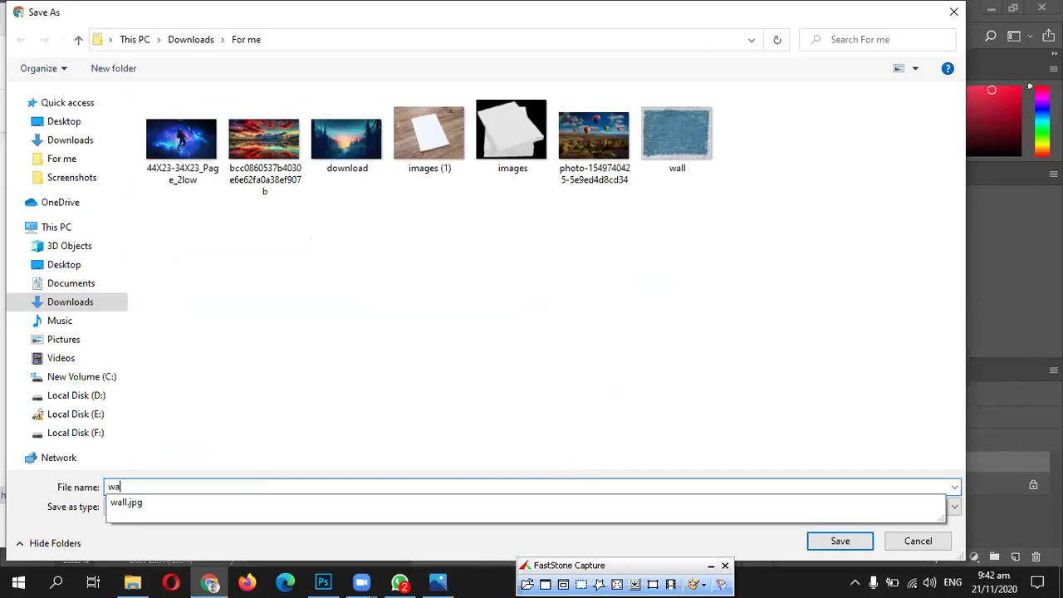
text(ll2)
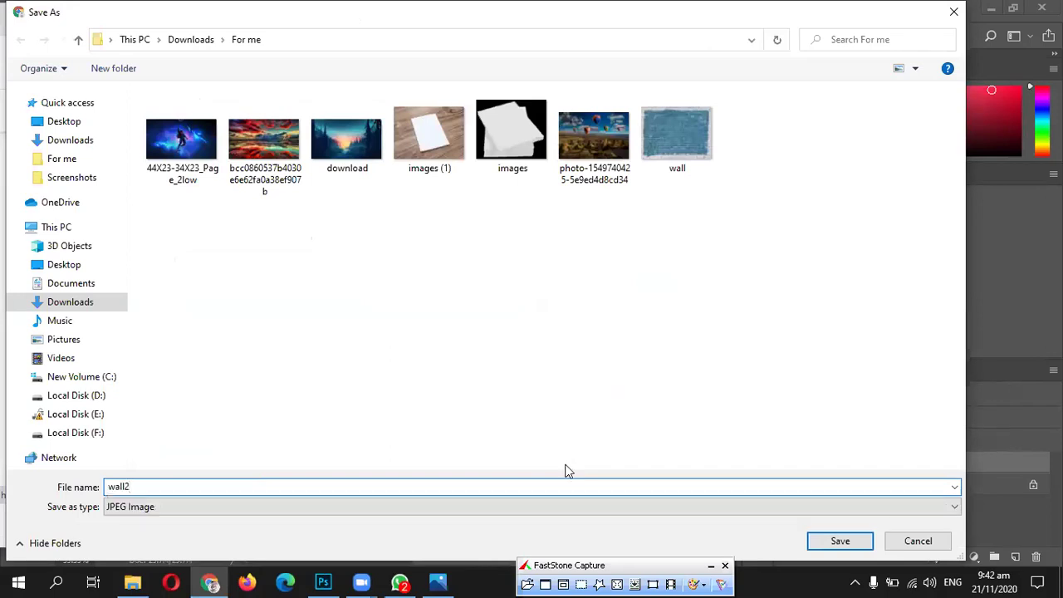
key(Return)
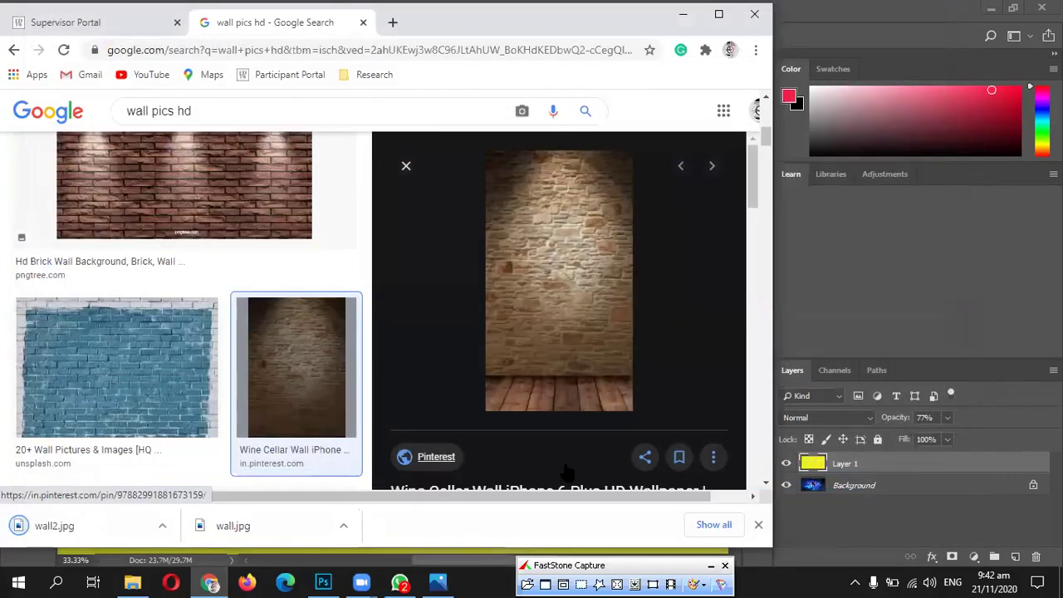
- Switch to Photoshop and open the wall2 image from the For me folder
click(439, 581)
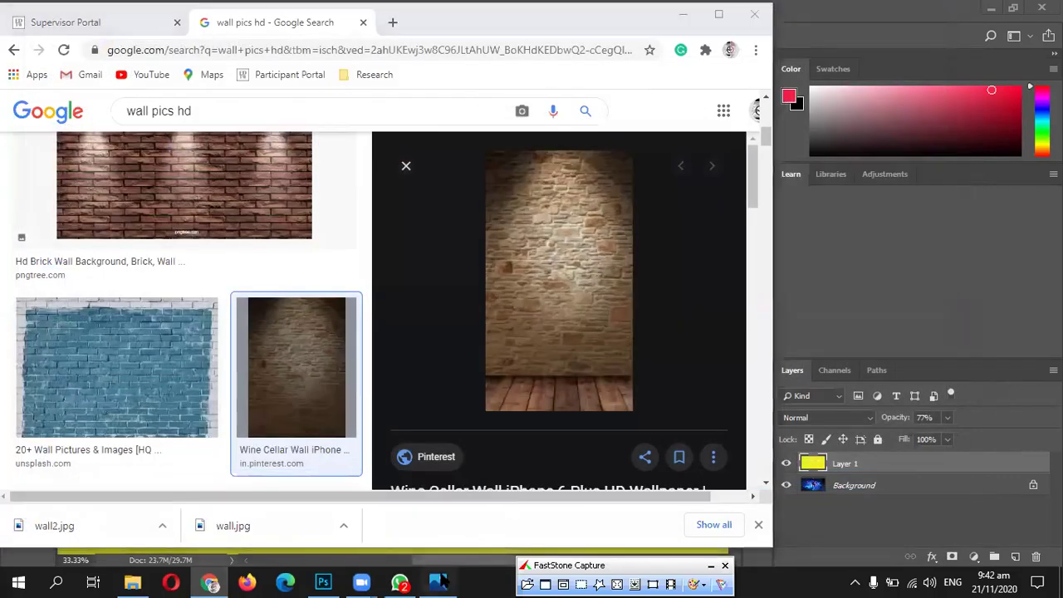
click(325, 581)
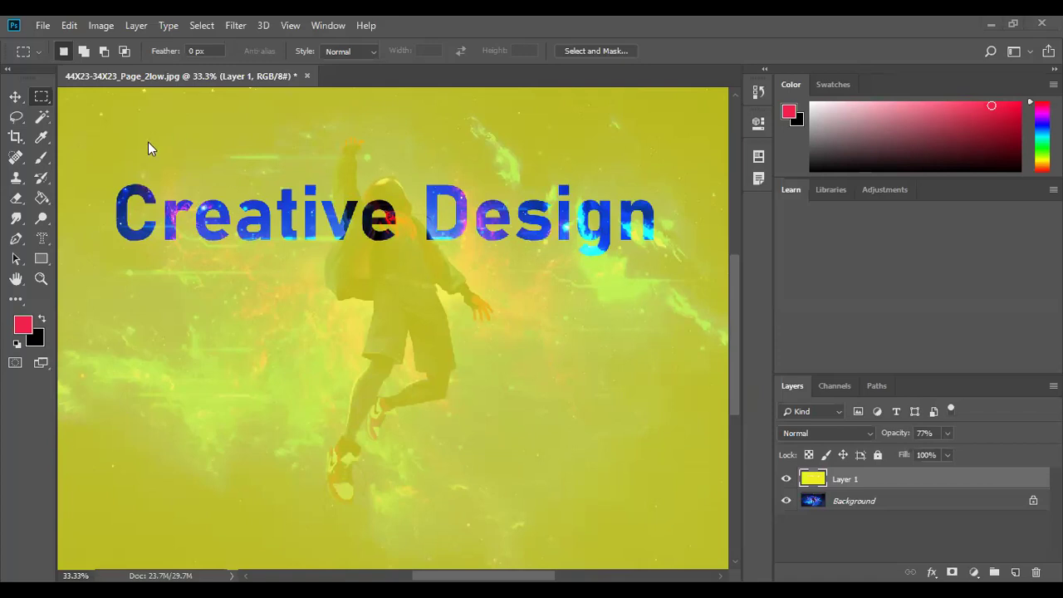
click(44, 26)
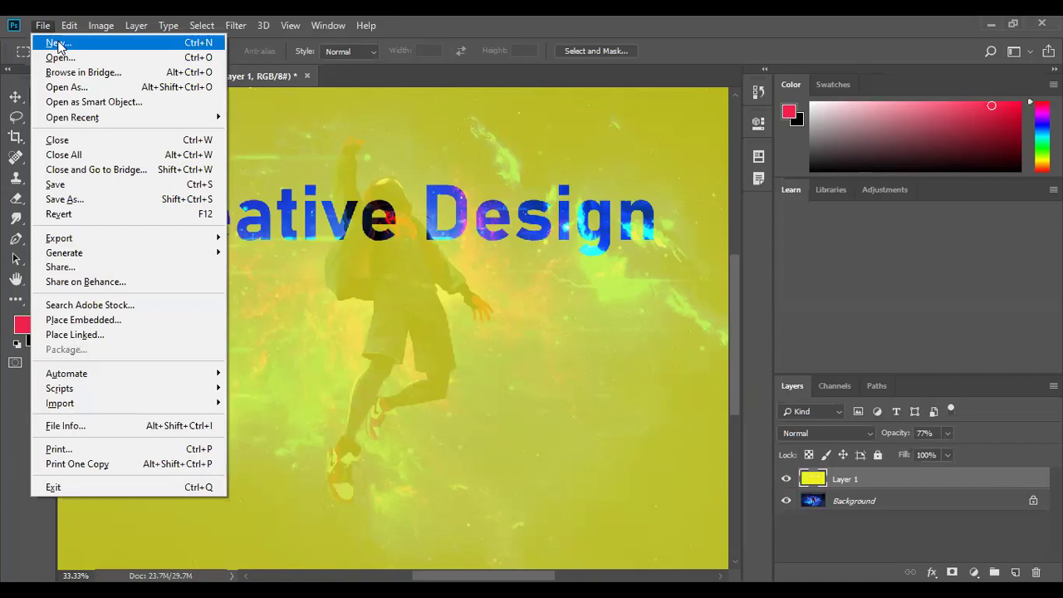
click(60, 58)
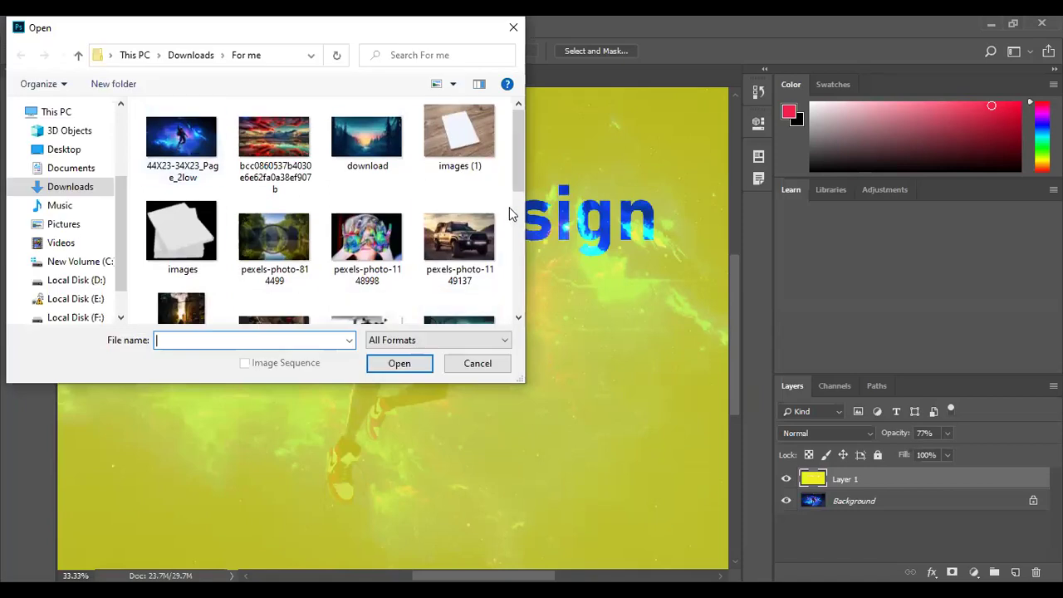
drag(519, 176, 523, 287)
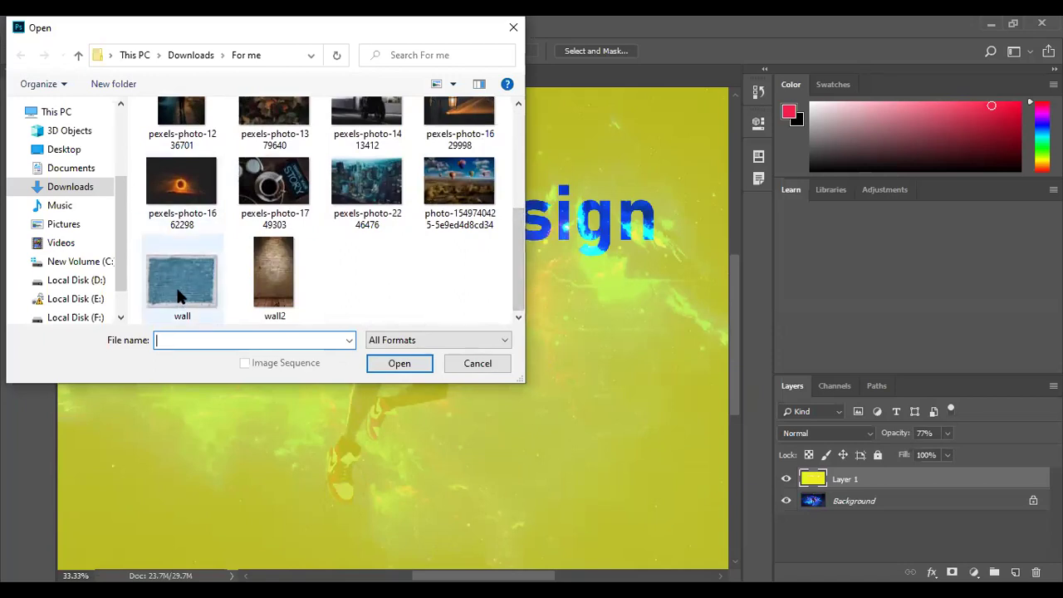
click(268, 277)
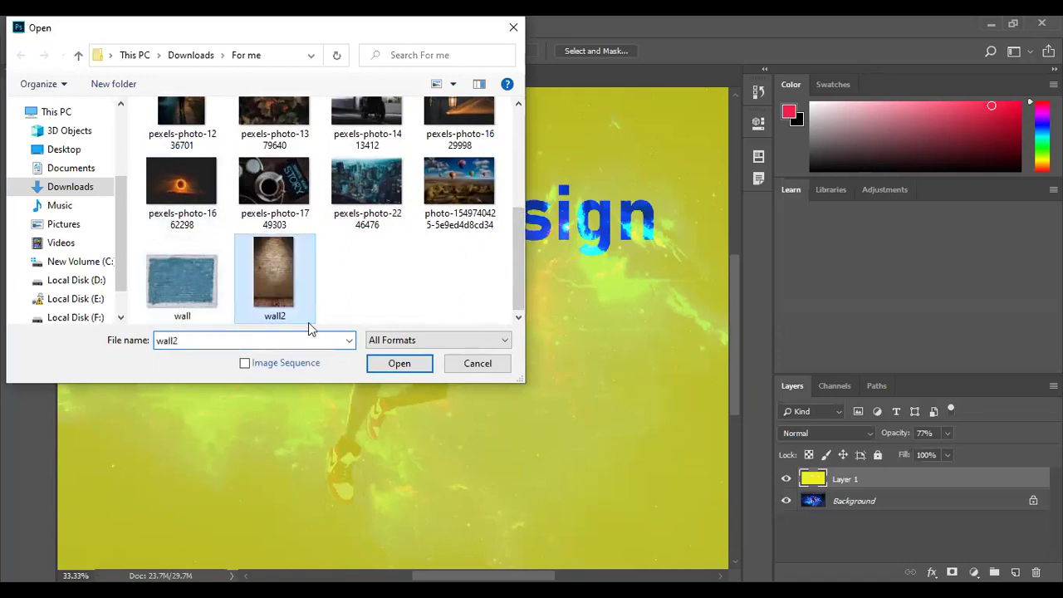
click(407, 365)
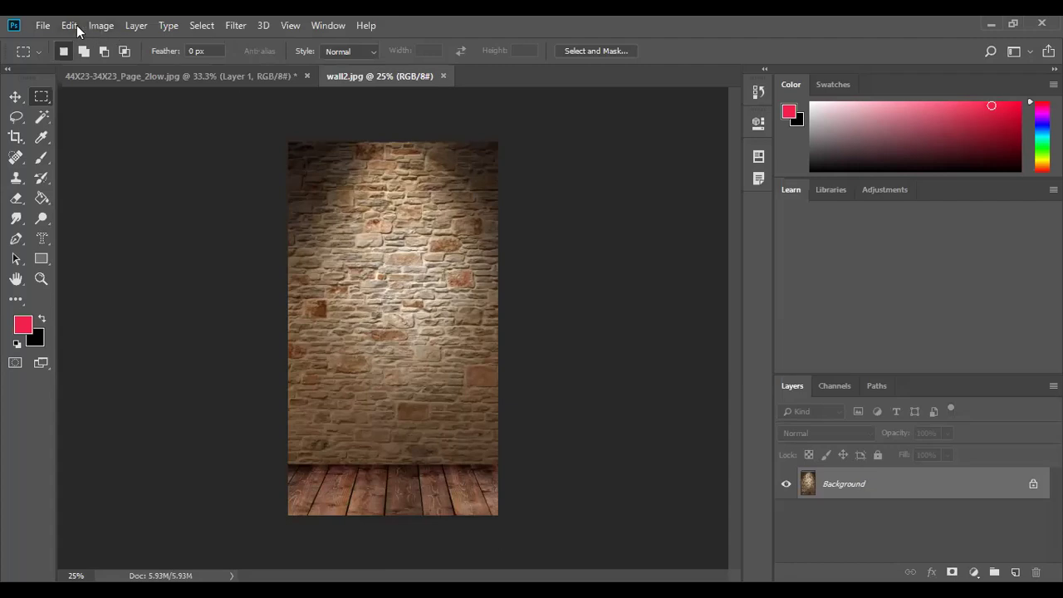
- Create a new document named "poster" from the A4 print preset at 300 ppi, with its units set to inches
click(42, 26)
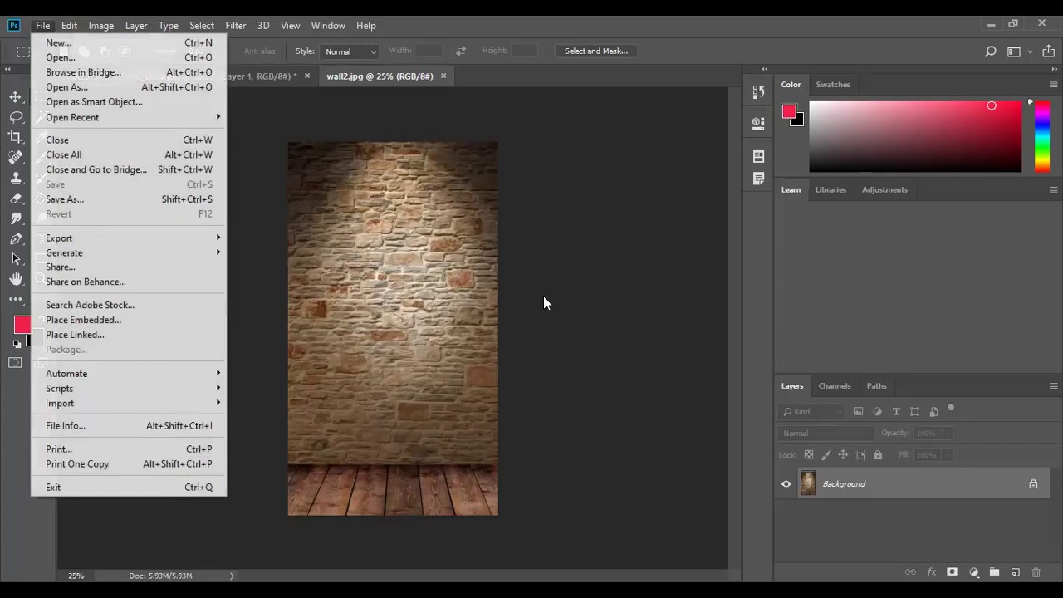
click(730, 293)
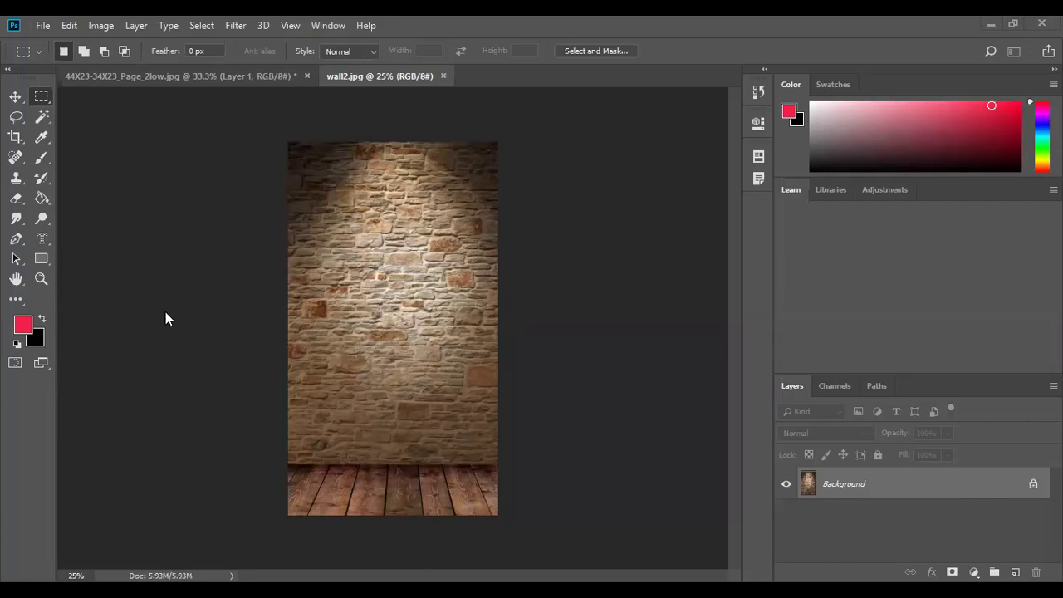
click(44, 25)
key(ctrl+n)
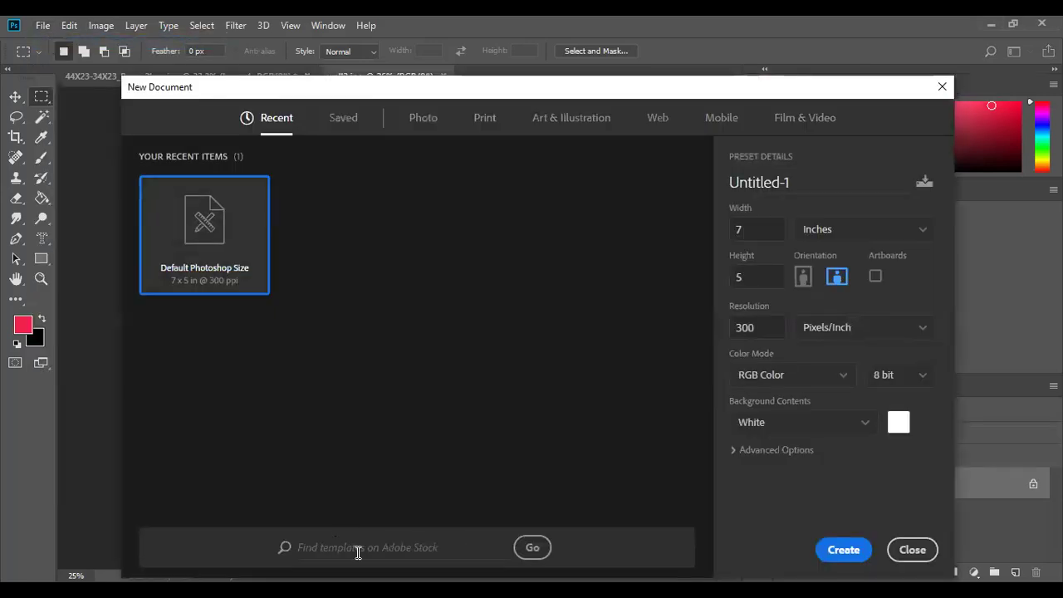
click(807, 182)
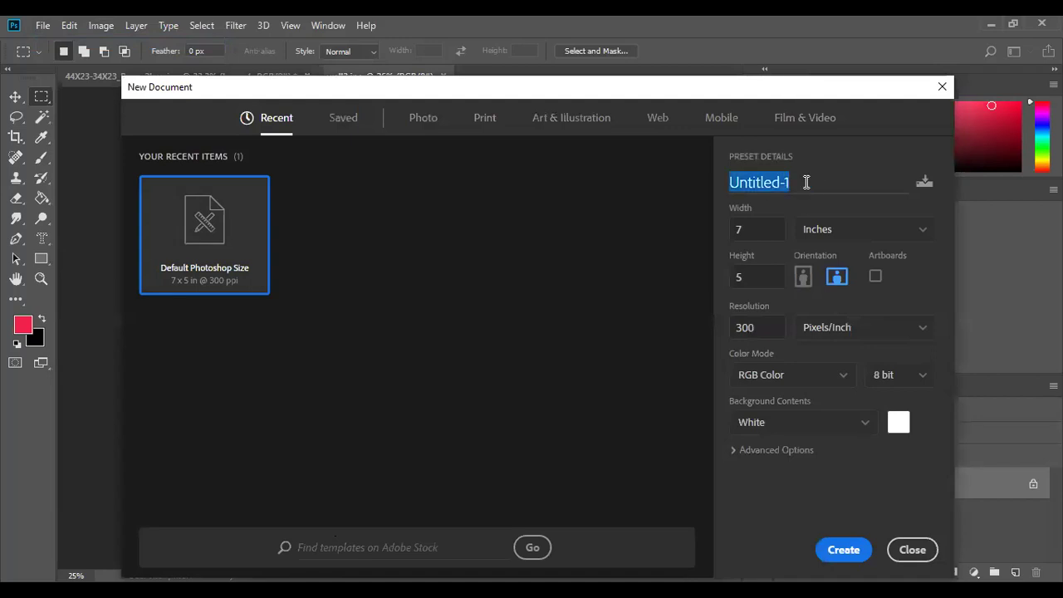
text(poster)
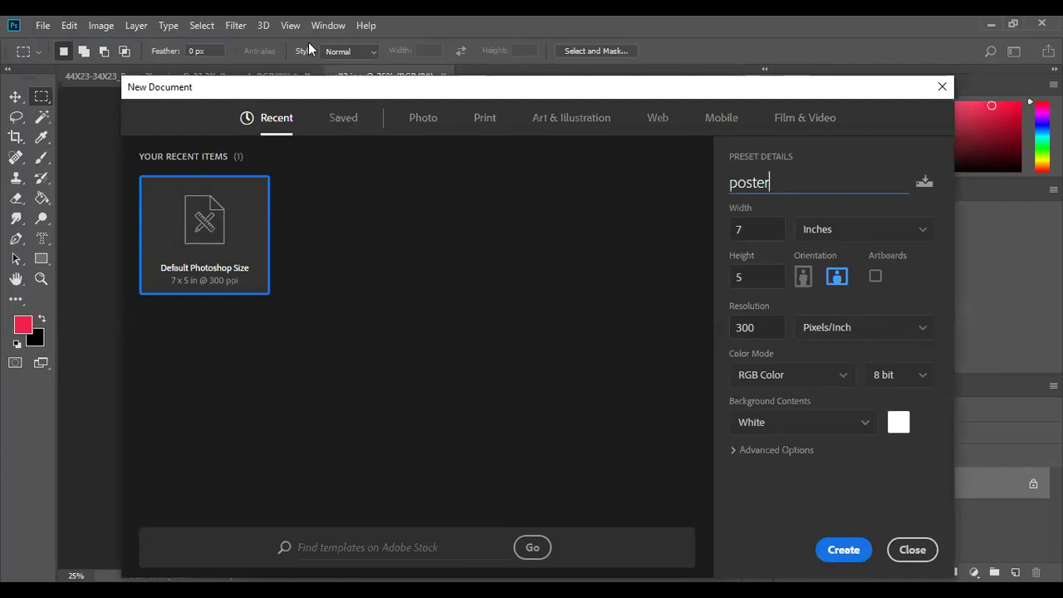
click(483, 127)
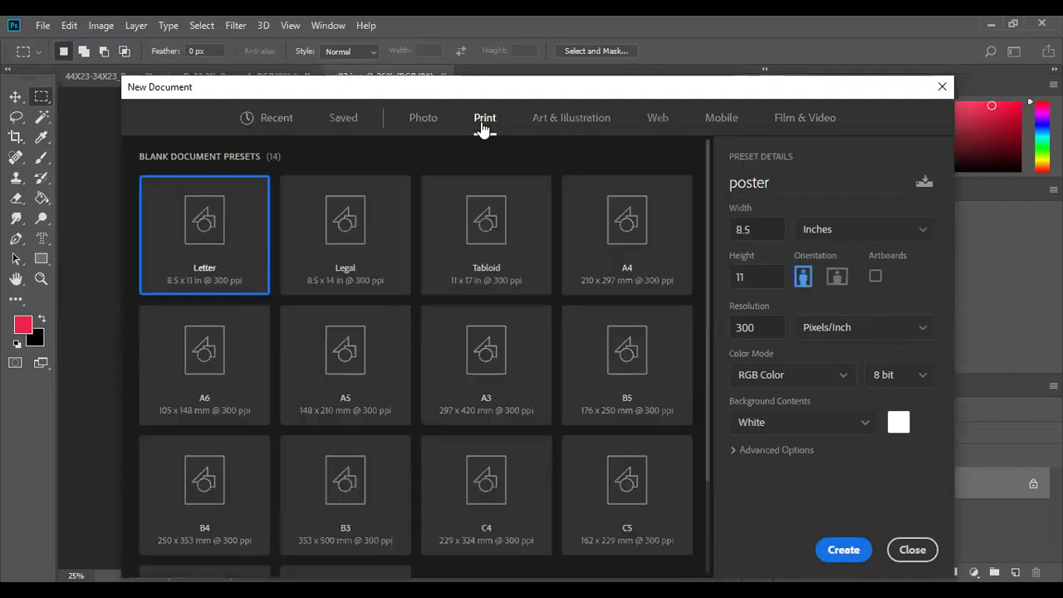
click(638, 236)
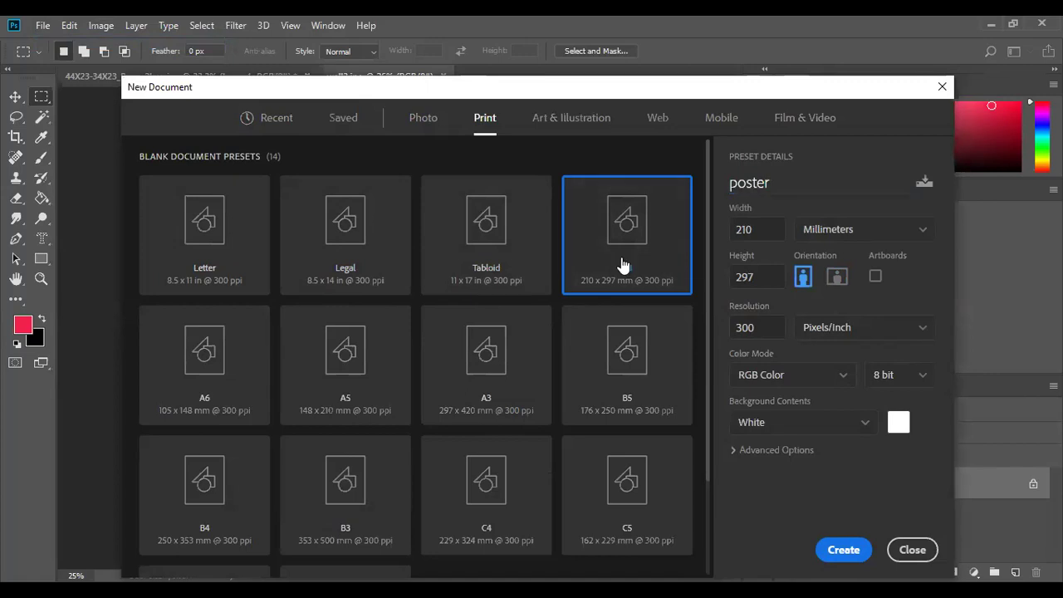
click(923, 237)
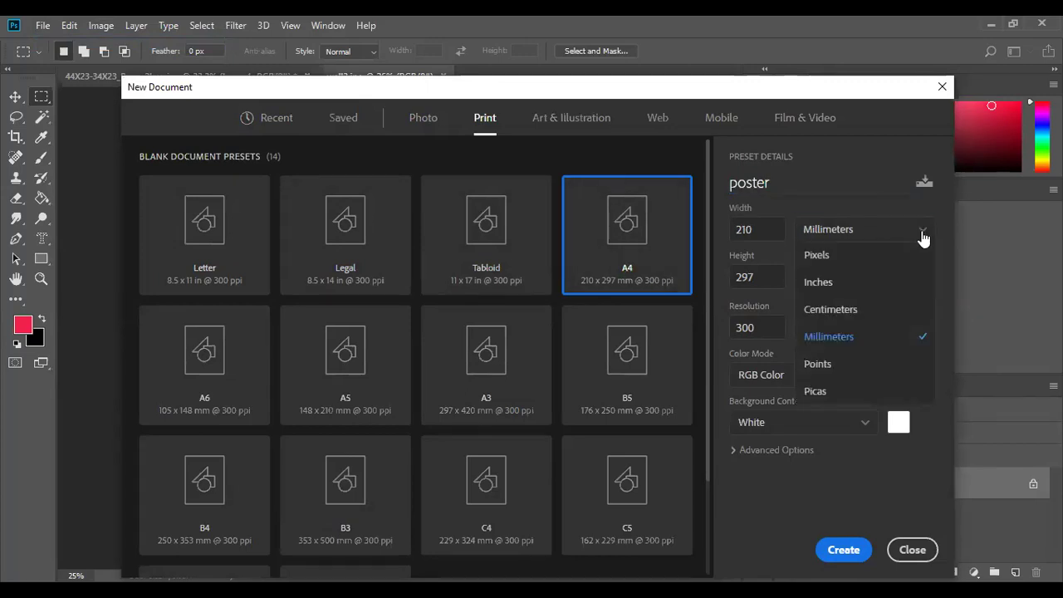
click(837, 284)
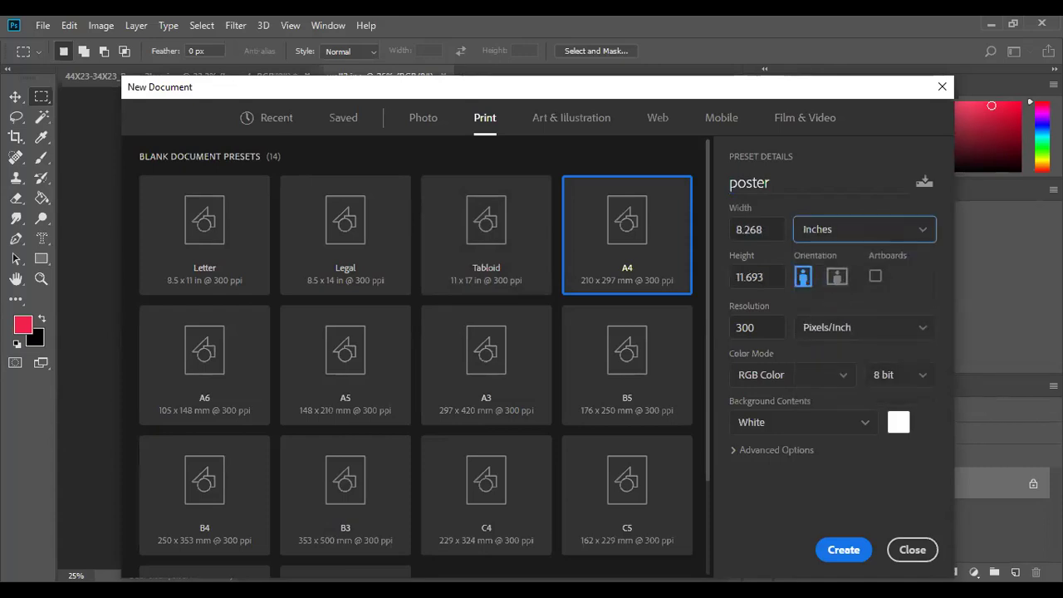
click(828, 551)
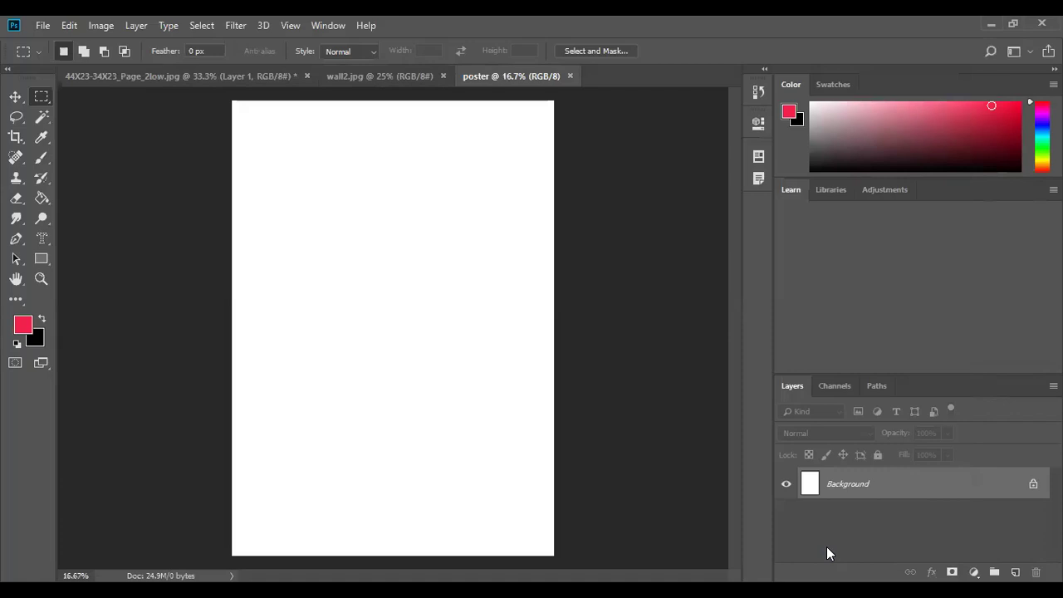
- Convert the poster's Background layer to a smart object and move a copy of it into the wall2 document
right_click(864, 488)
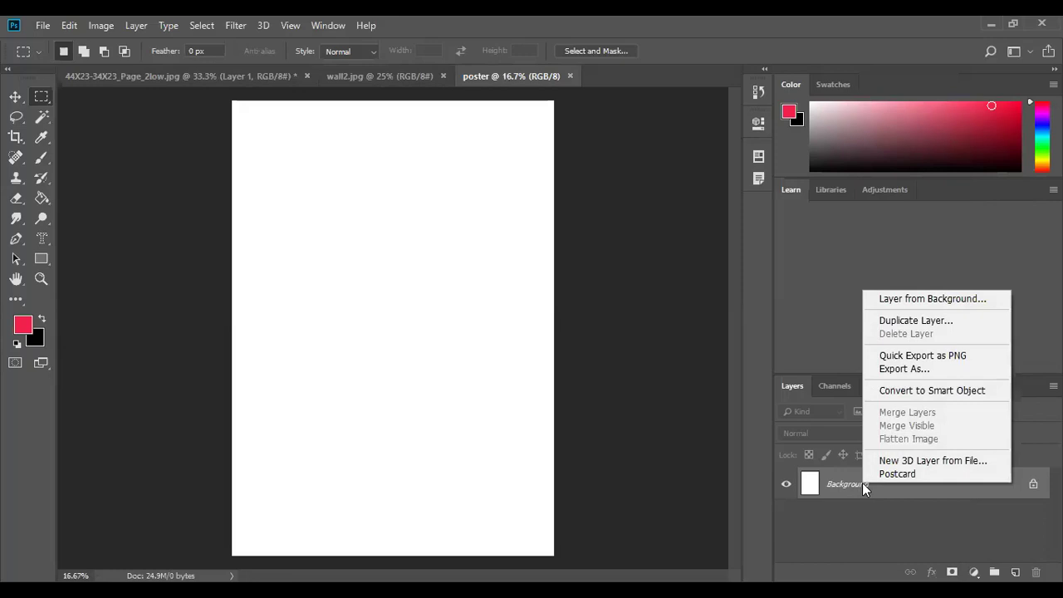
click(890, 392)
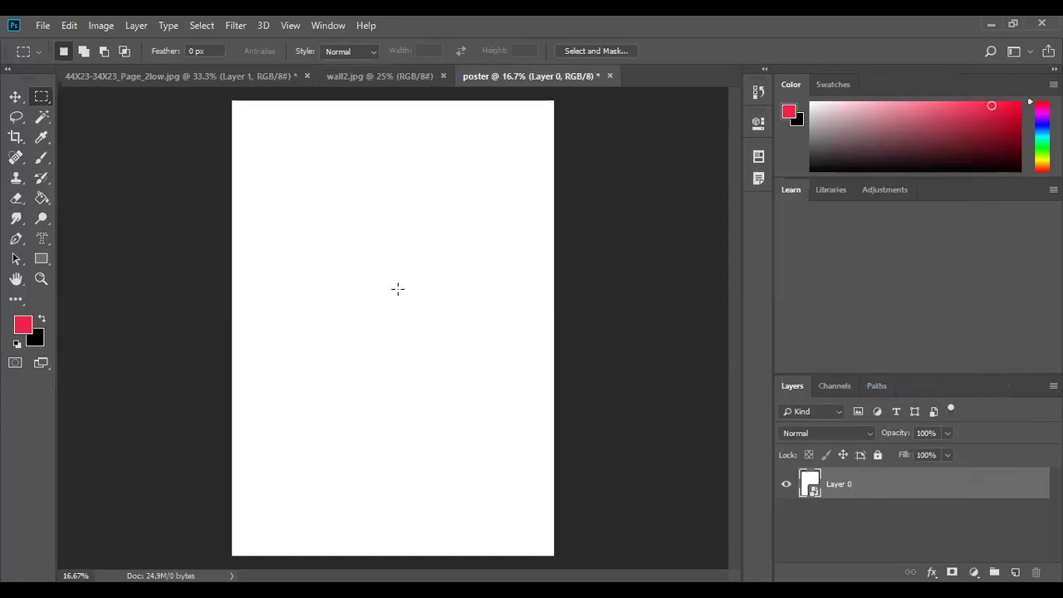
click(15, 97)
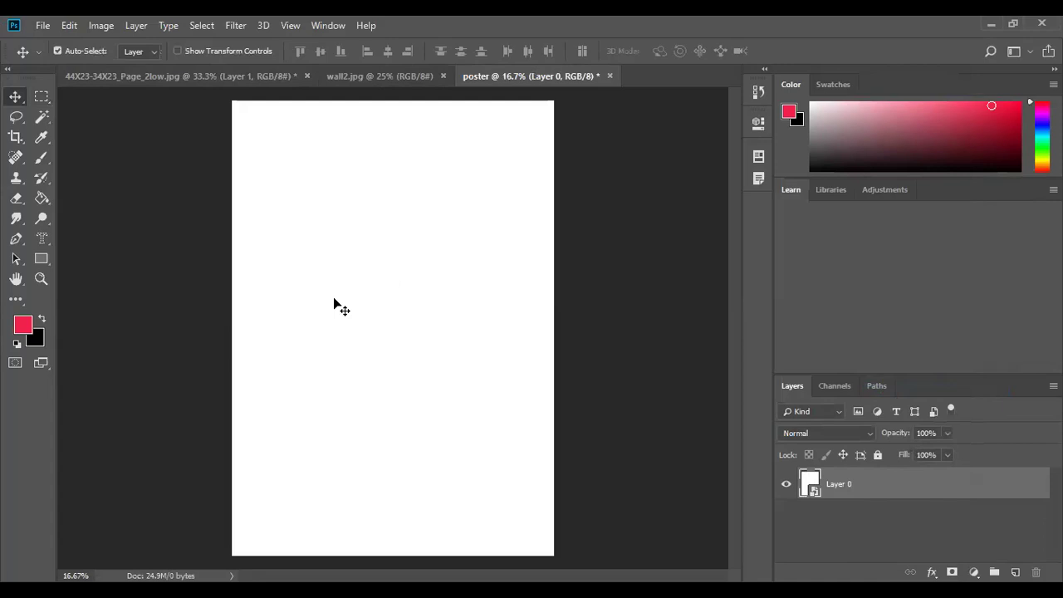
drag(372, 323, 381, 263)
click(376, 77)
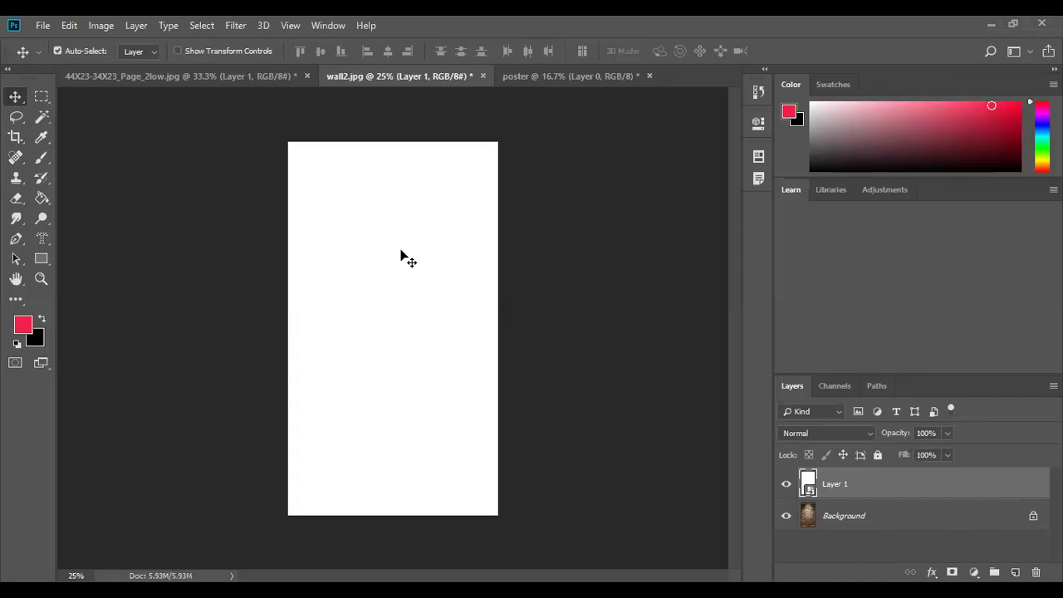
drag(373, 244, 400, 272)
key(ctrl+t)
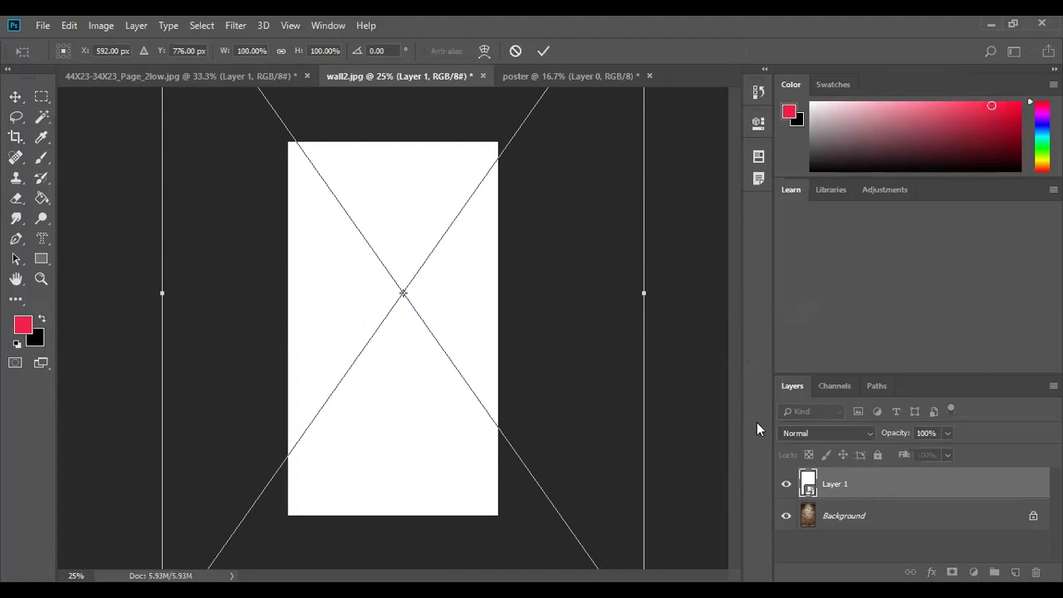
key(space)
drag(643, 295, 613, 292)
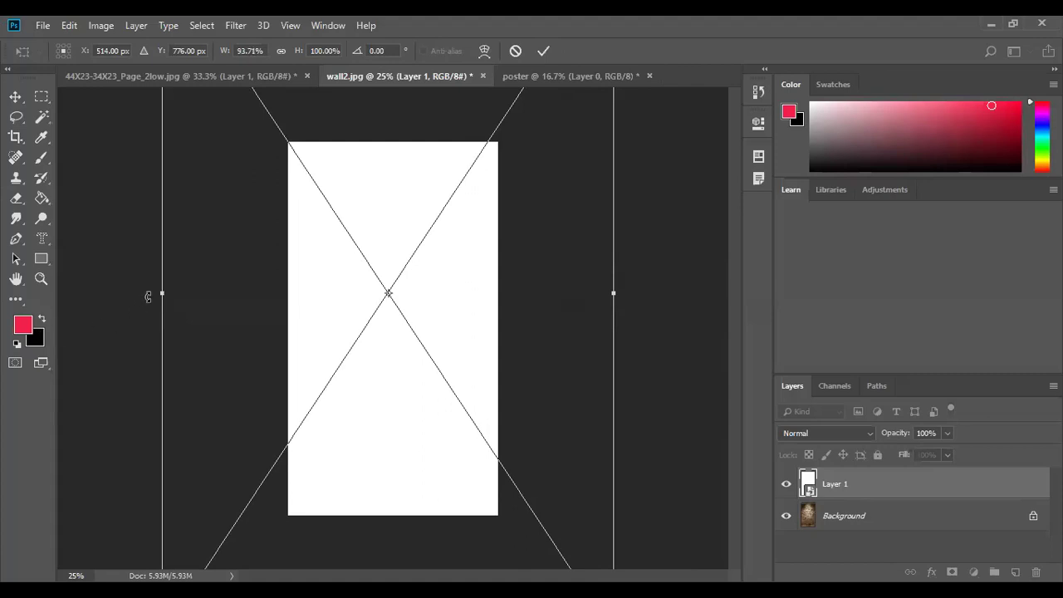
drag(163, 293, 316, 335)
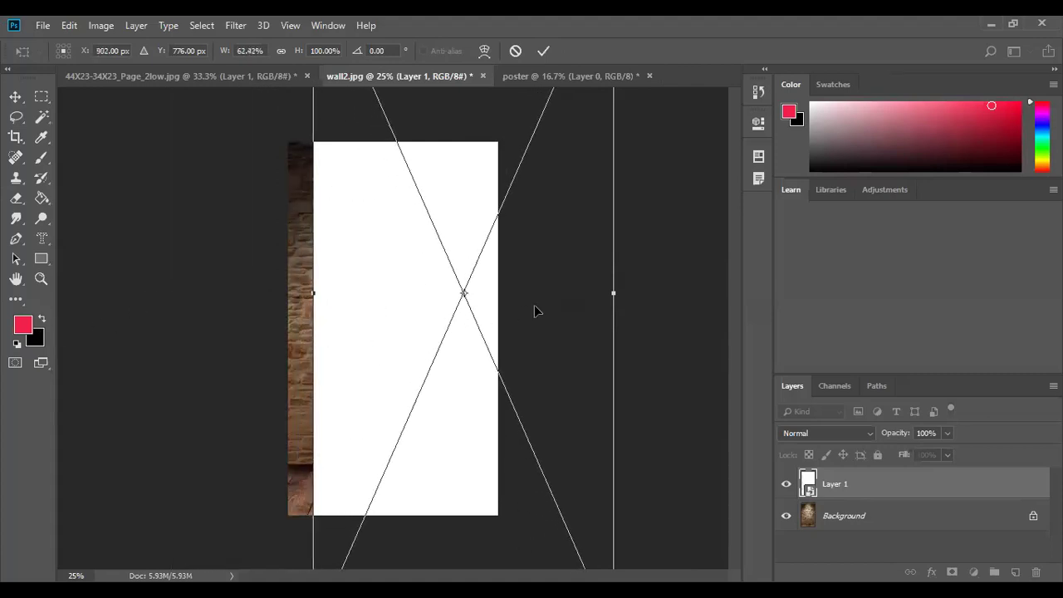
drag(614, 295, 485, 311)
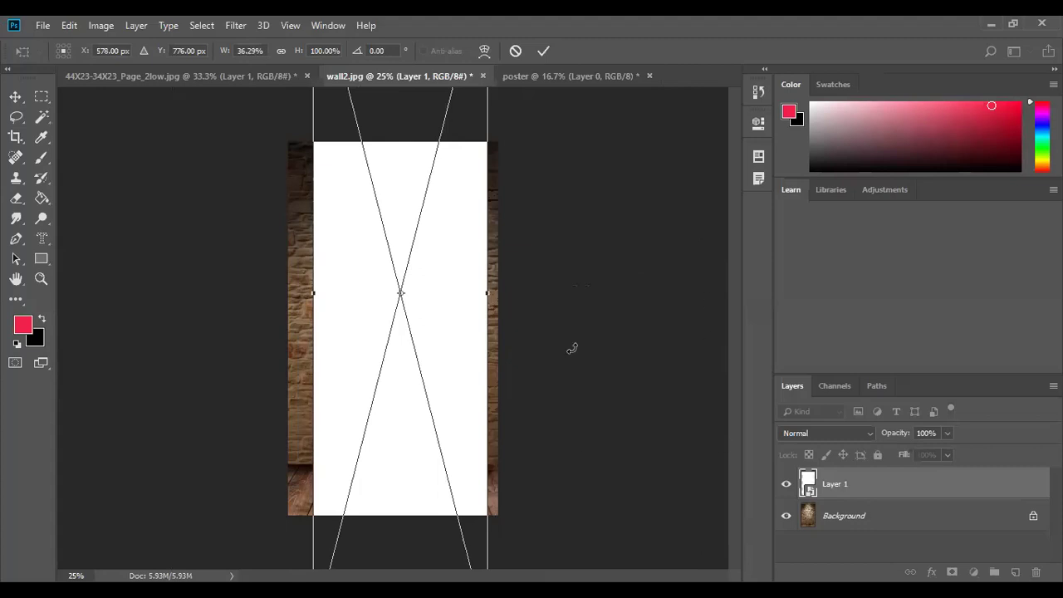
drag(398, 231, 416, 432)
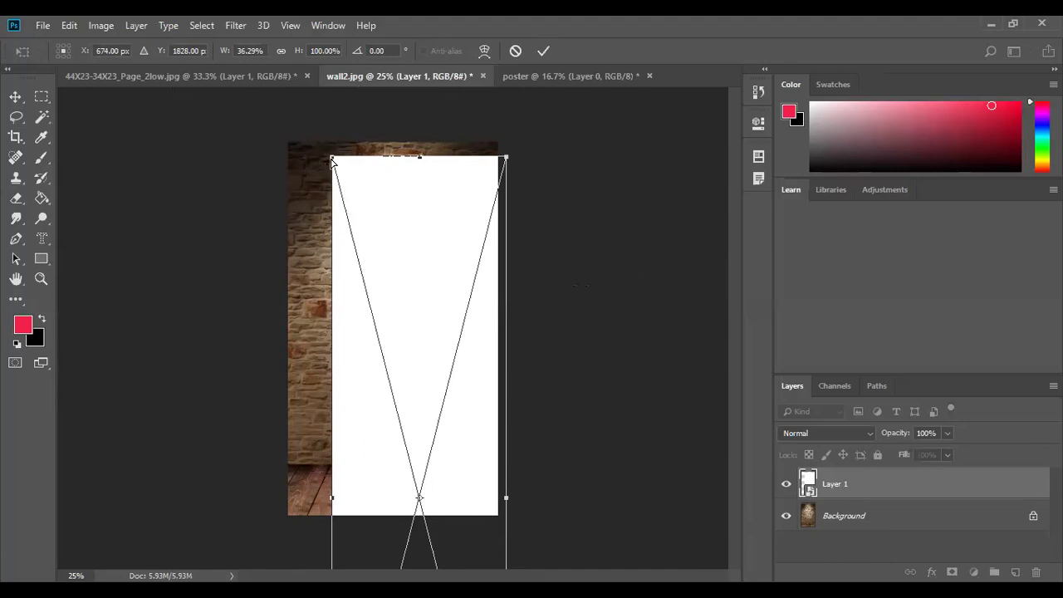
mouse_move(332, 160)
mouse_down()
mouse_move(313, 141)
mouse_move(331, 160)
mouse_up()
key(ctrl+z)
key(ctrl+z)
key(ctrl+z)
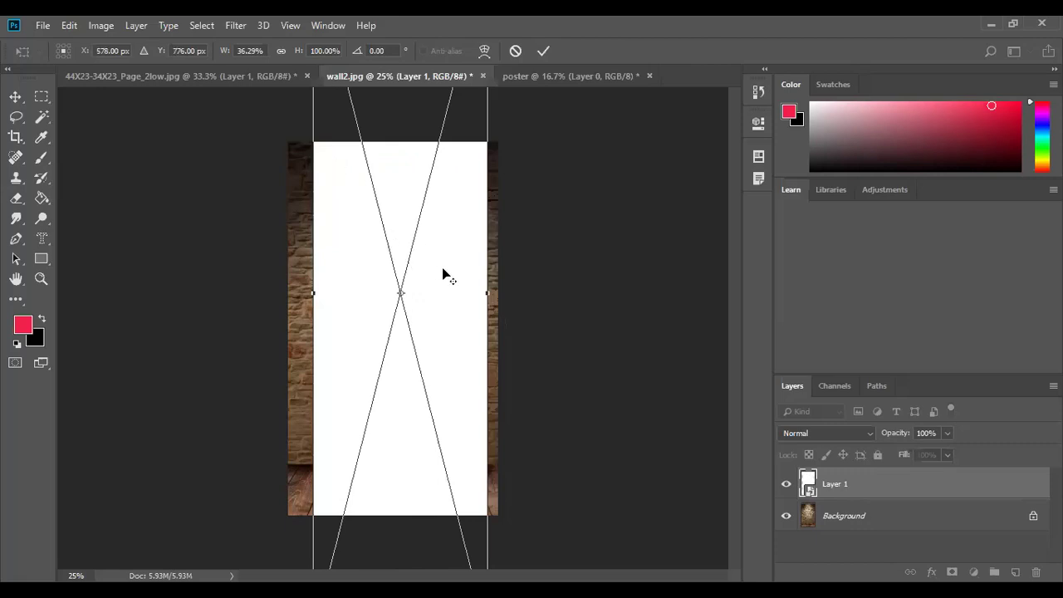
click(515, 52)
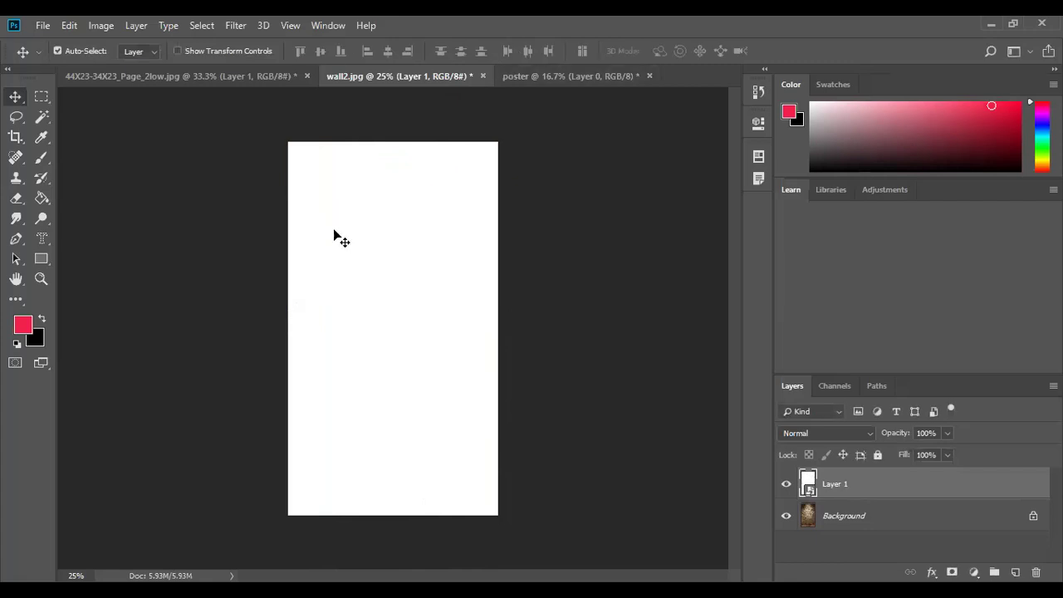
- Scale the white poster layer to about 17% width and 20% height, positioned on the upper middle of the brick wall
key(ctrl+semicolon)
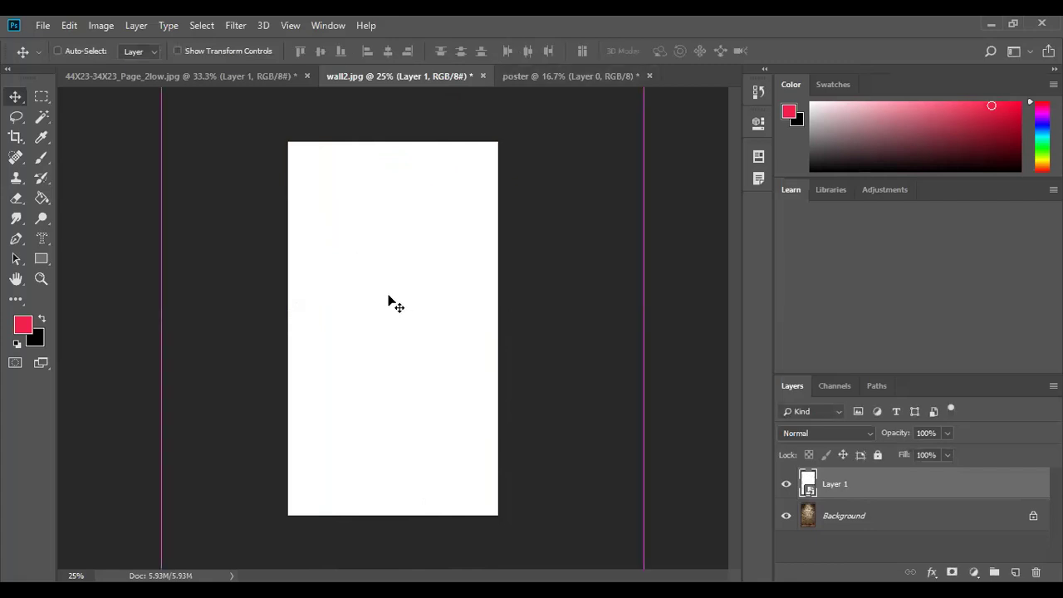
key(ctrl+t)
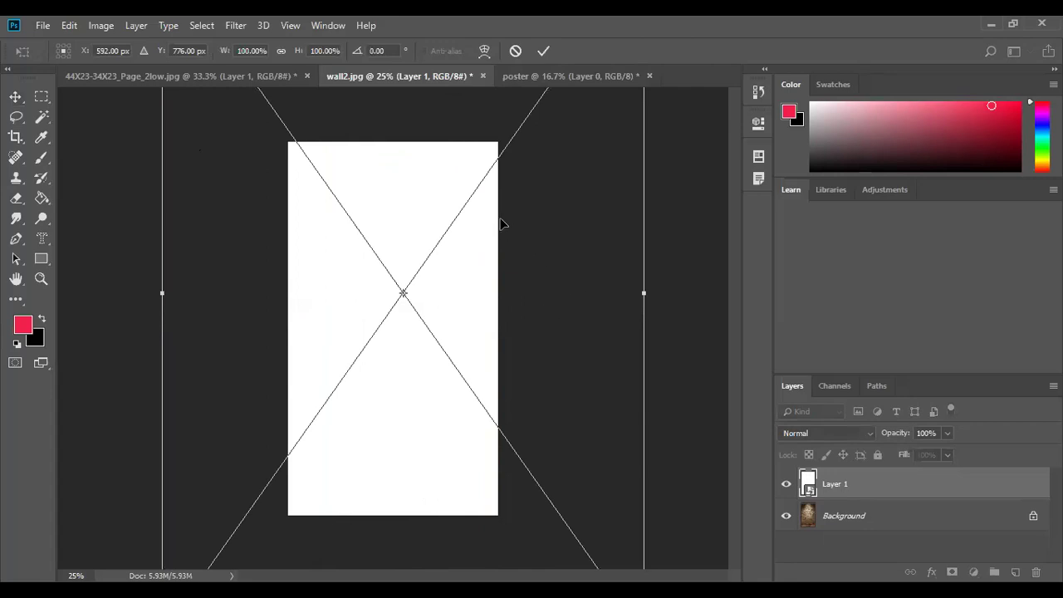
drag(422, 249, 394, 492)
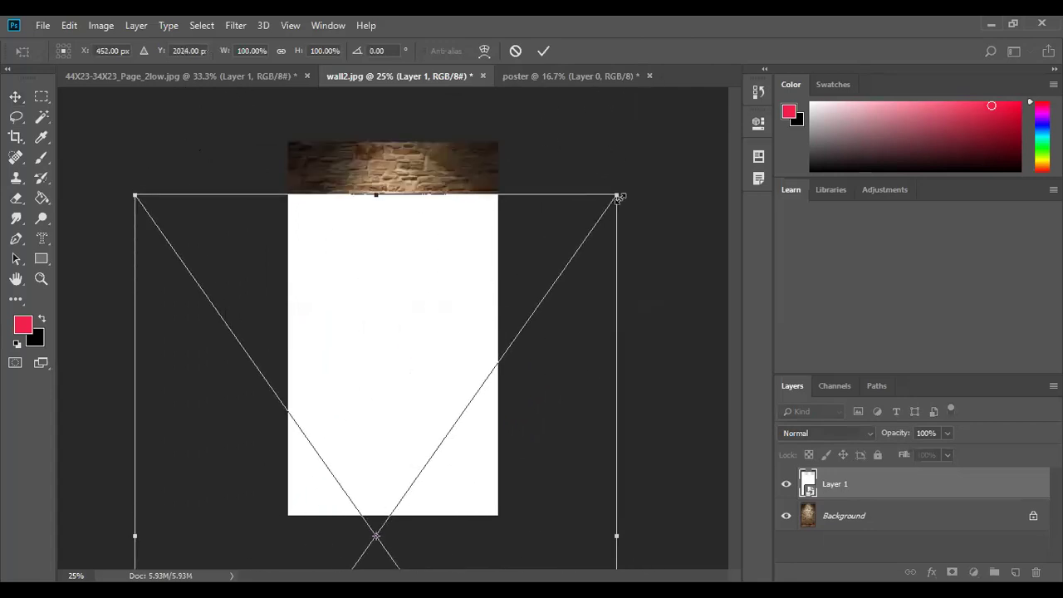
drag(616, 196, 375, 330)
drag(253, 405, 354, 317)
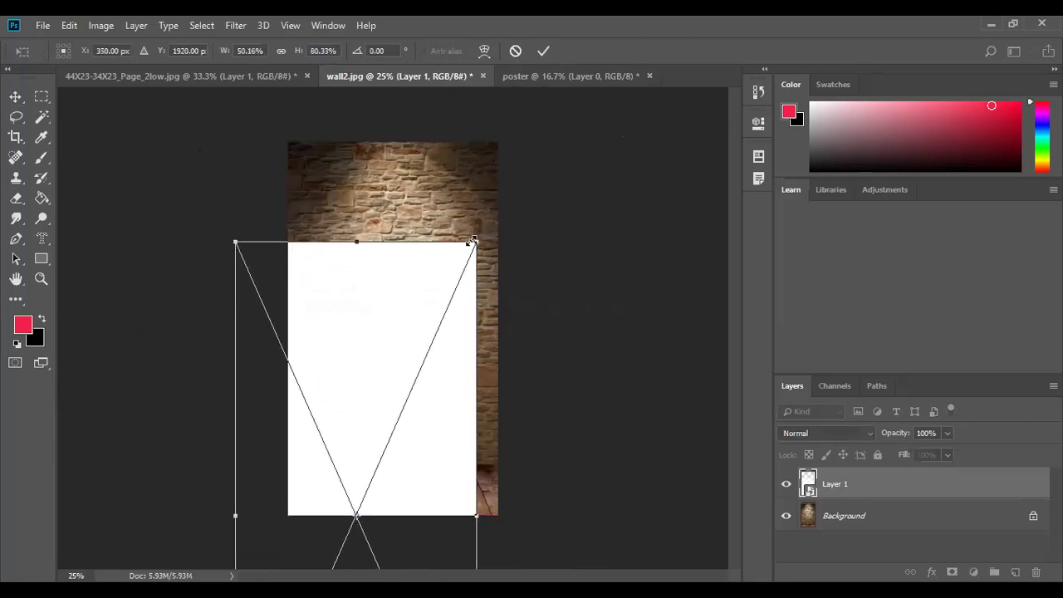
drag(477, 241, 417, 345)
drag(368, 420, 405, 263)
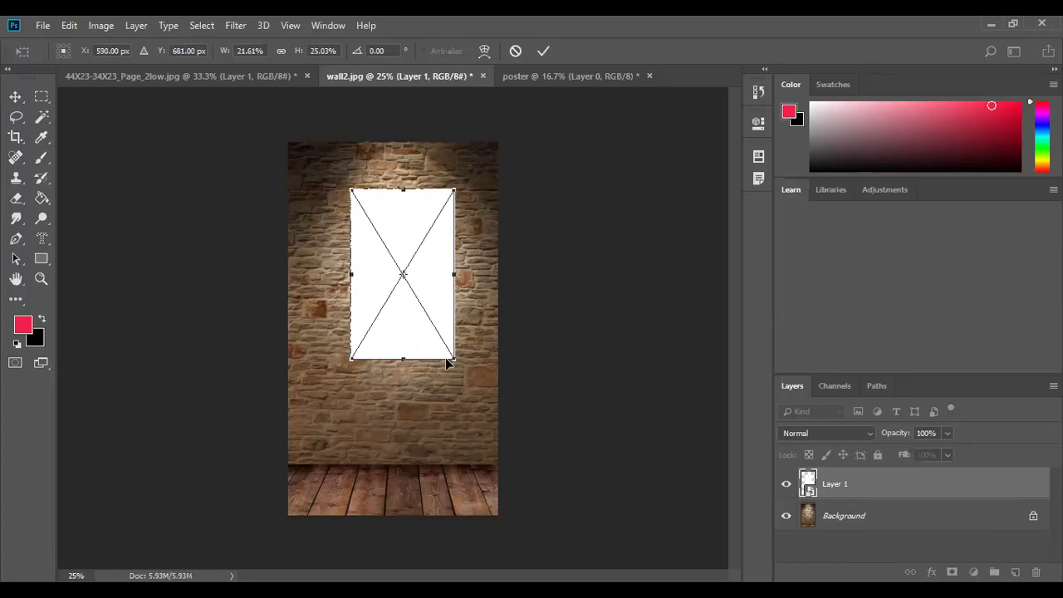
drag(455, 357, 434, 321)
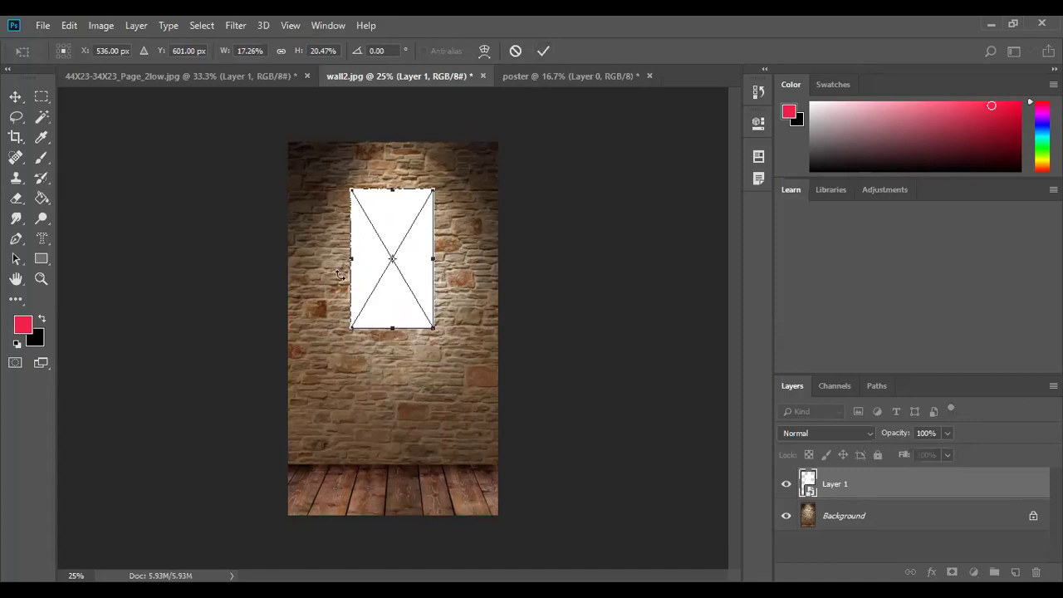
- Try the Scale and Distort transform modes on the white poster layer, and flip it horizontally and back
right_click(385, 263)
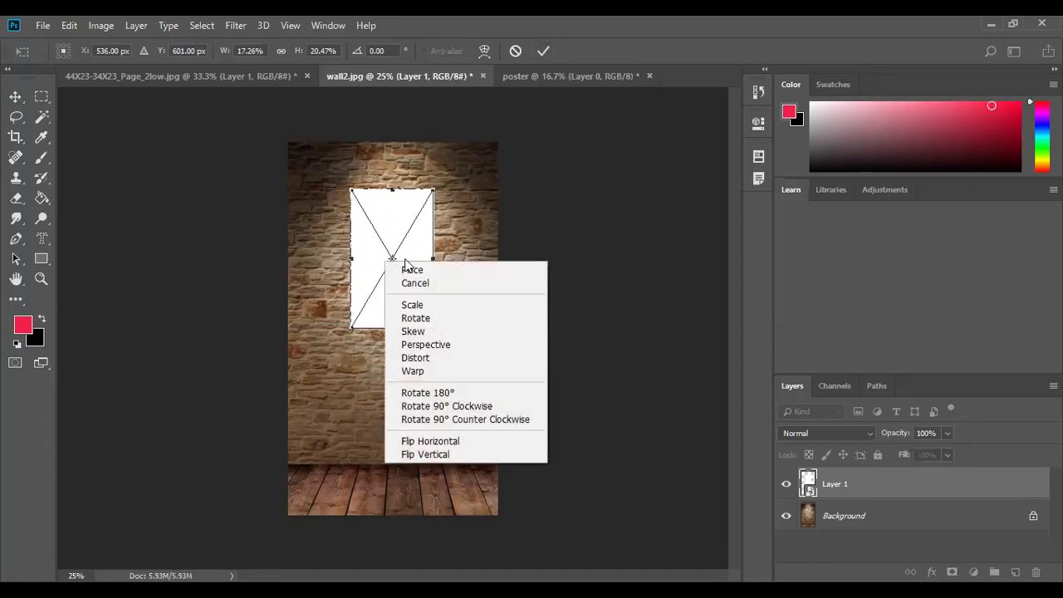
click(426, 306)
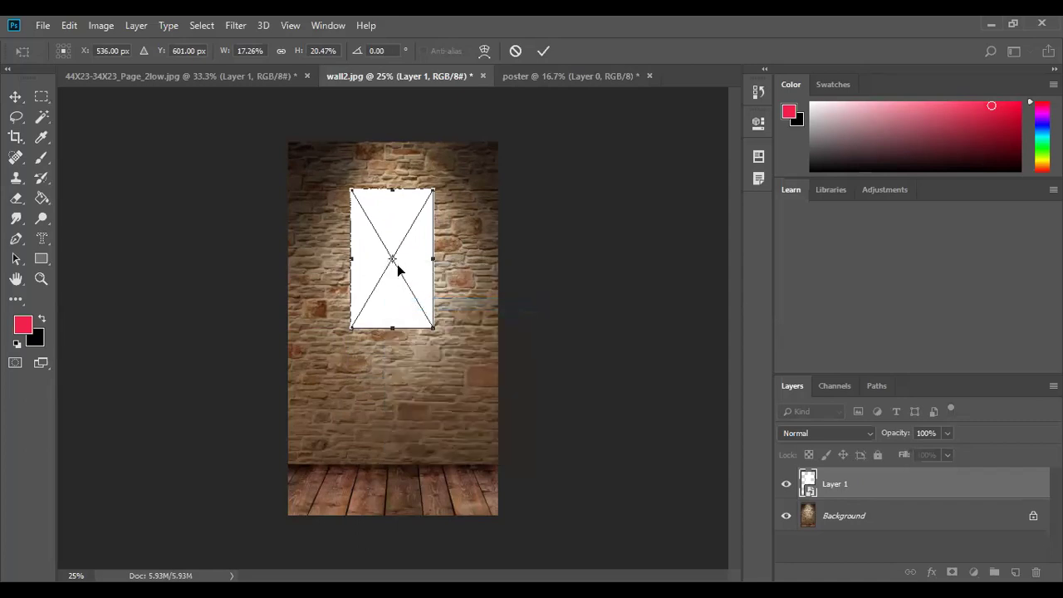
right_click(404, 265)
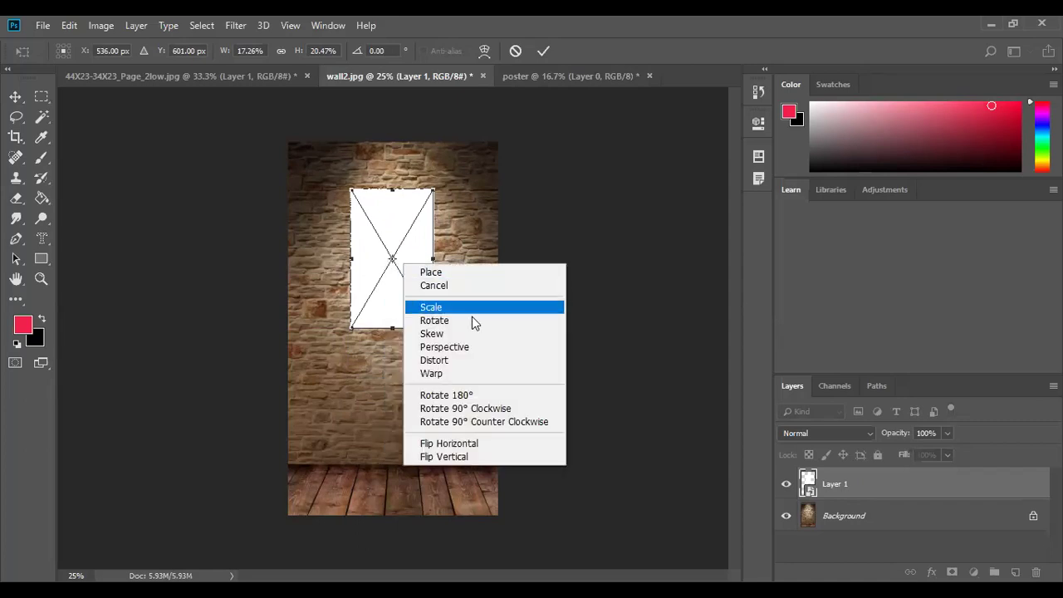
click(459, 359)
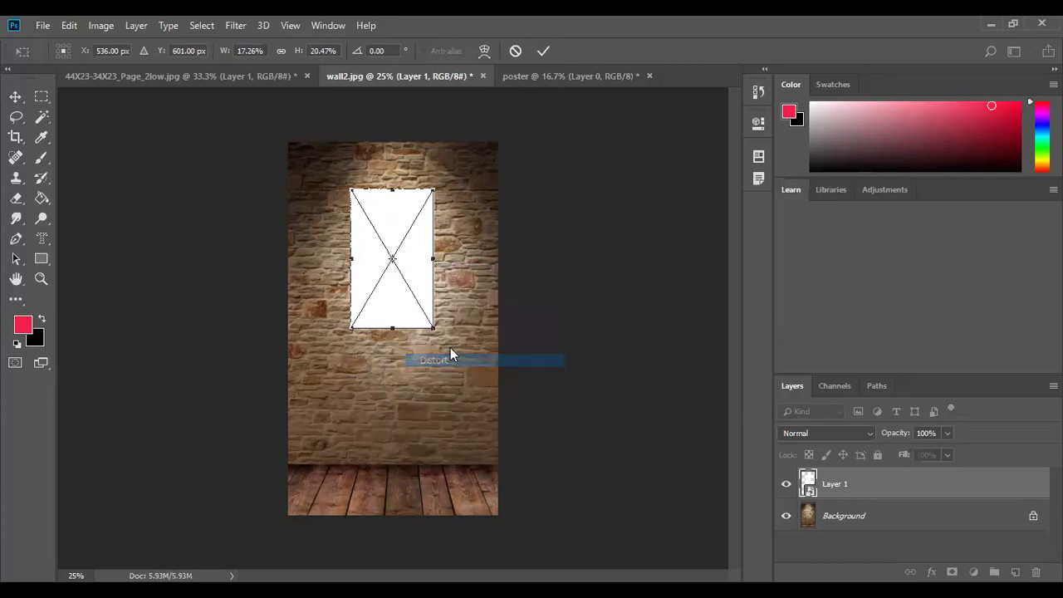
right_click(392, 255)
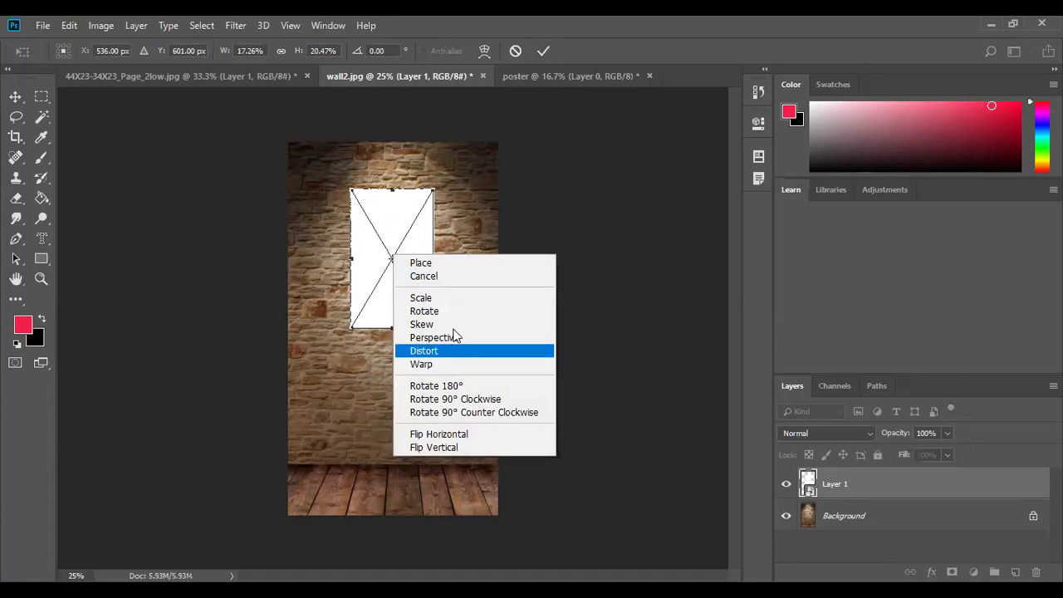
click(456, 235)
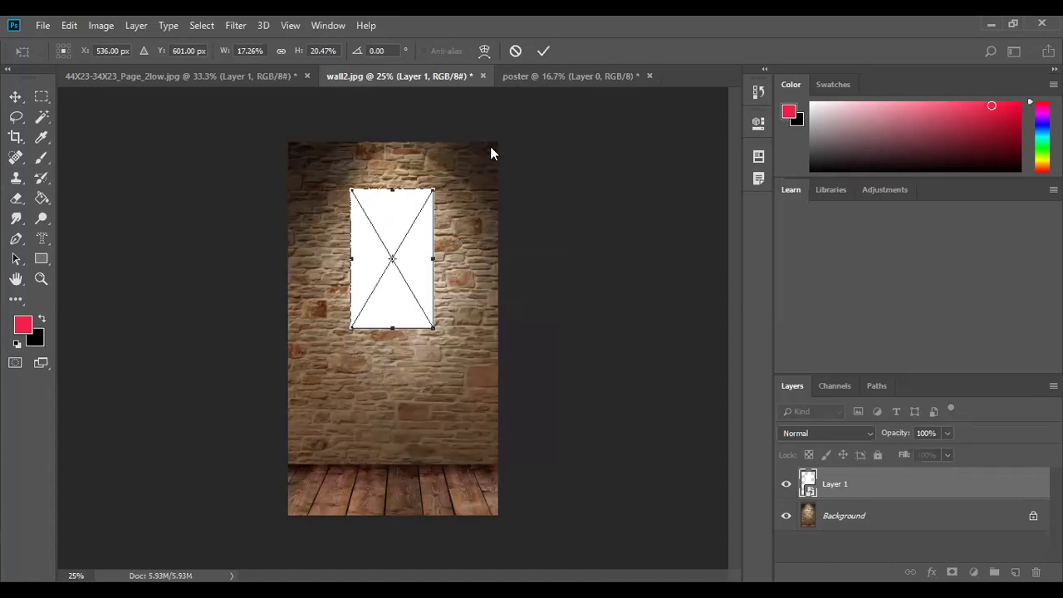
right_click(394, 260)
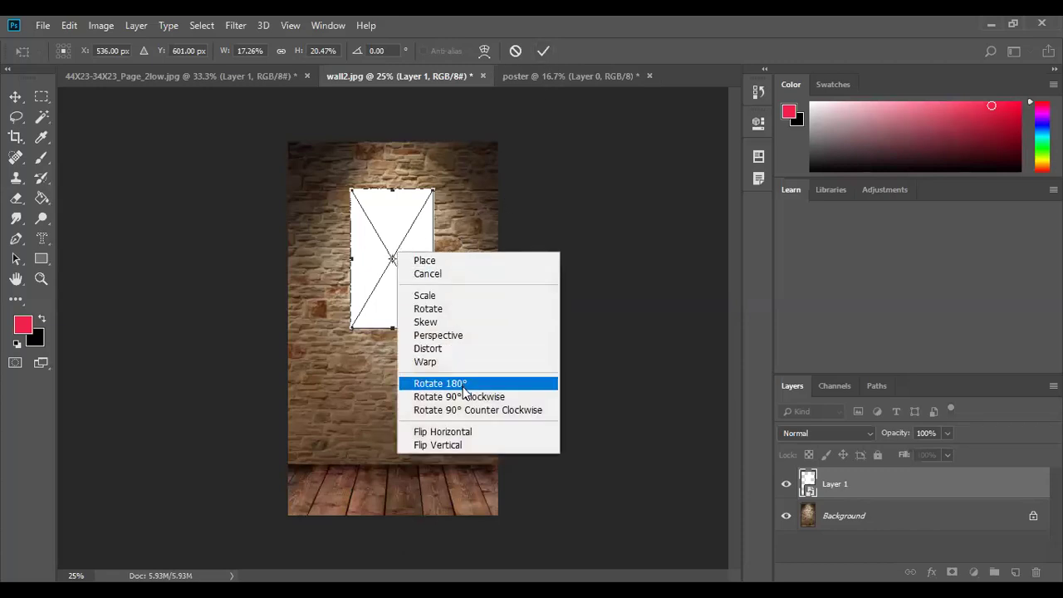
click(508, 433)
right_click(402, 248)
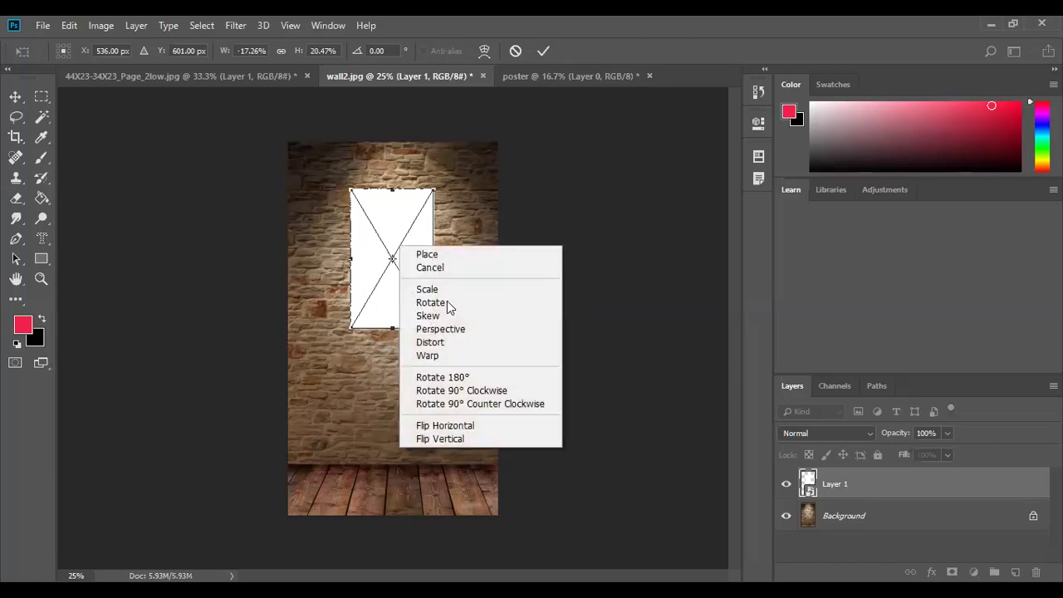
click(473, 426)
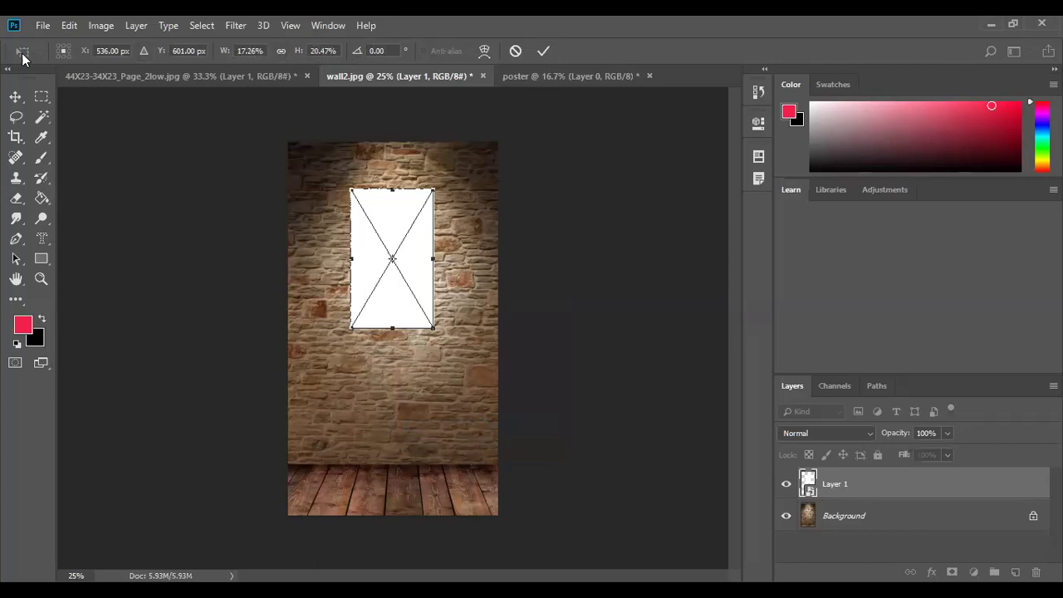
- Warp the right edge of the white poster slightly outward with a Custom warp, and apply the transform
click(485, 55)
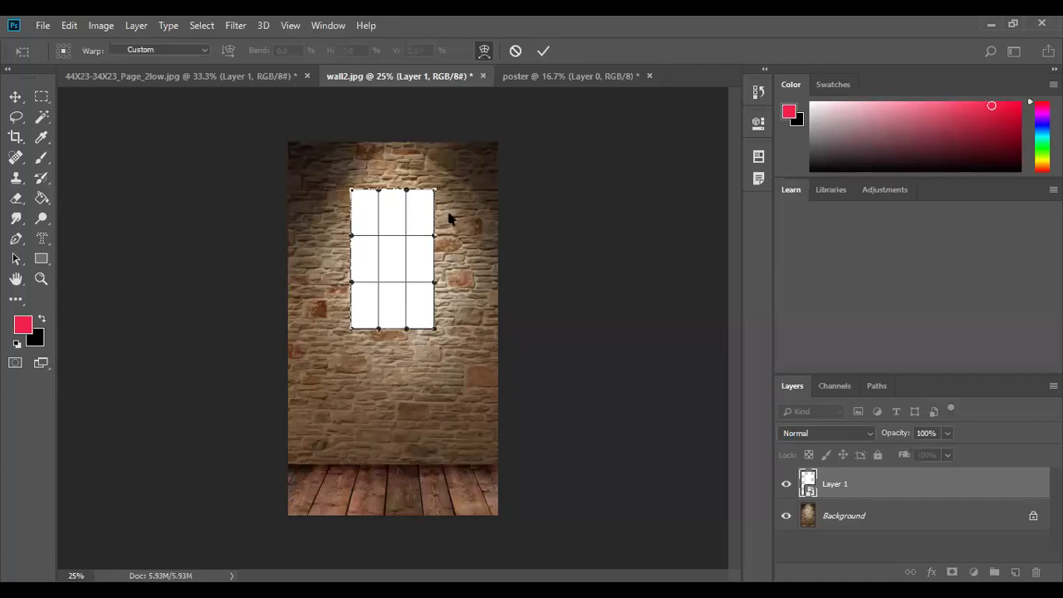
click(482, 51)
click(483, 51)
mouse_move(432, 240)
mouse_down()
mouse_move(420, 242)
mouse_move(448, 238)
mouse_move(430, 238)
mouse_up()
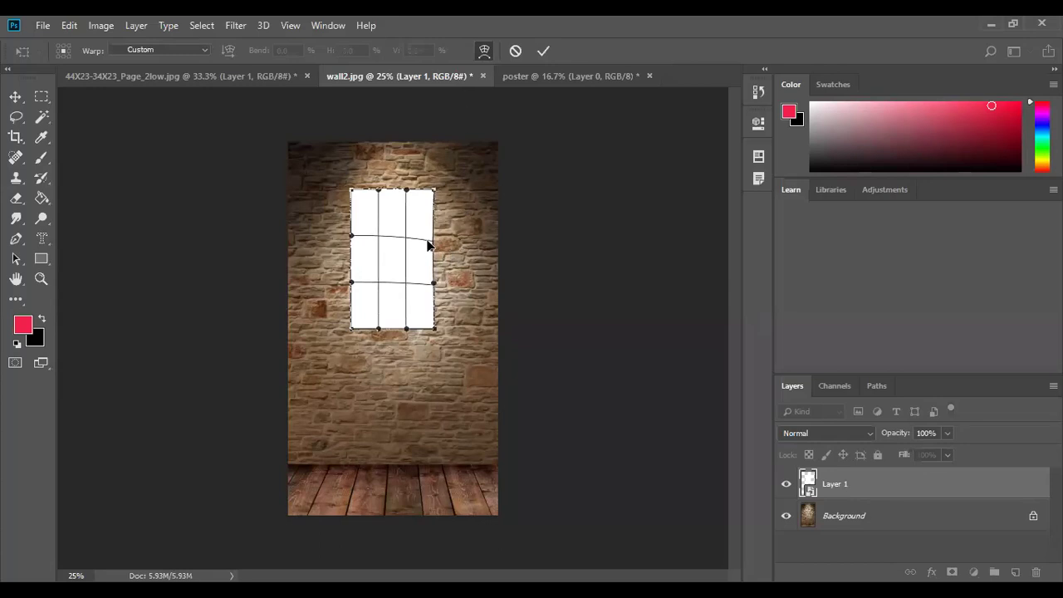
mouse_move(432, 246)
mouse_down()
mouse_move(430, 220)
mouse_move(432, 239)
mouse_move(417, 238)
mouse_move(430, 236)
mouse_up()
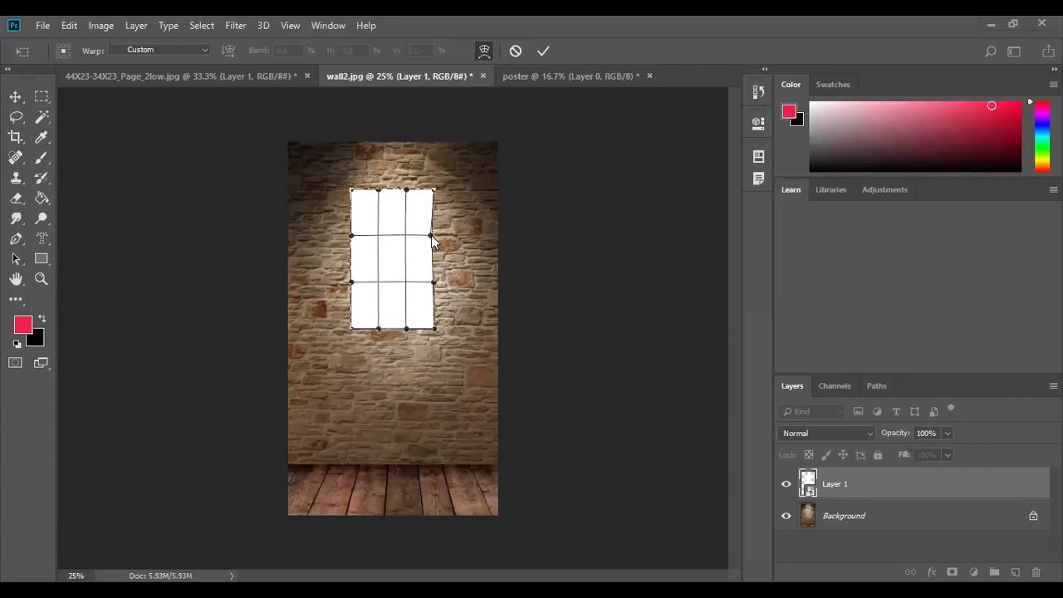
mouse_move(431, 235)
mouse_down()
mouse_move(465, 241)
mouse_move(474, 279)
mouse_move(466, 251)
mouse_move(434, 241)
mouse_up()
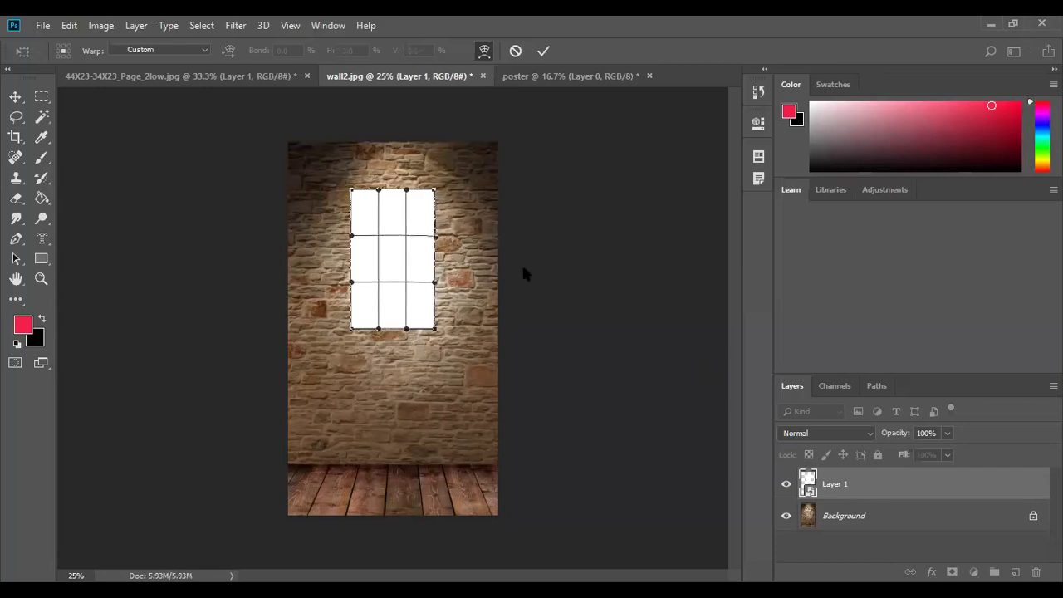
click(487, 50)
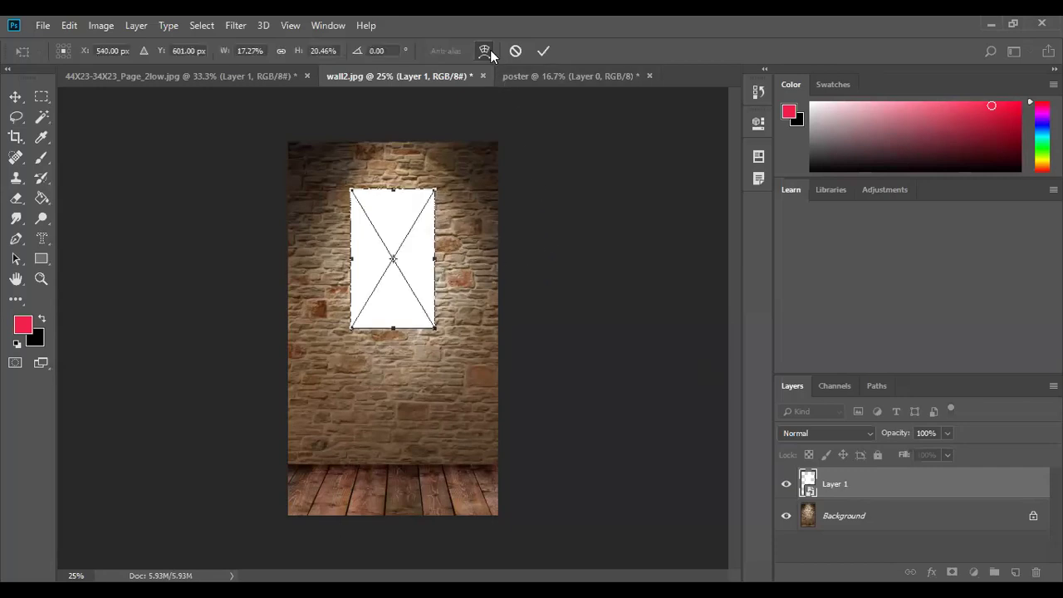
click(542, 51)
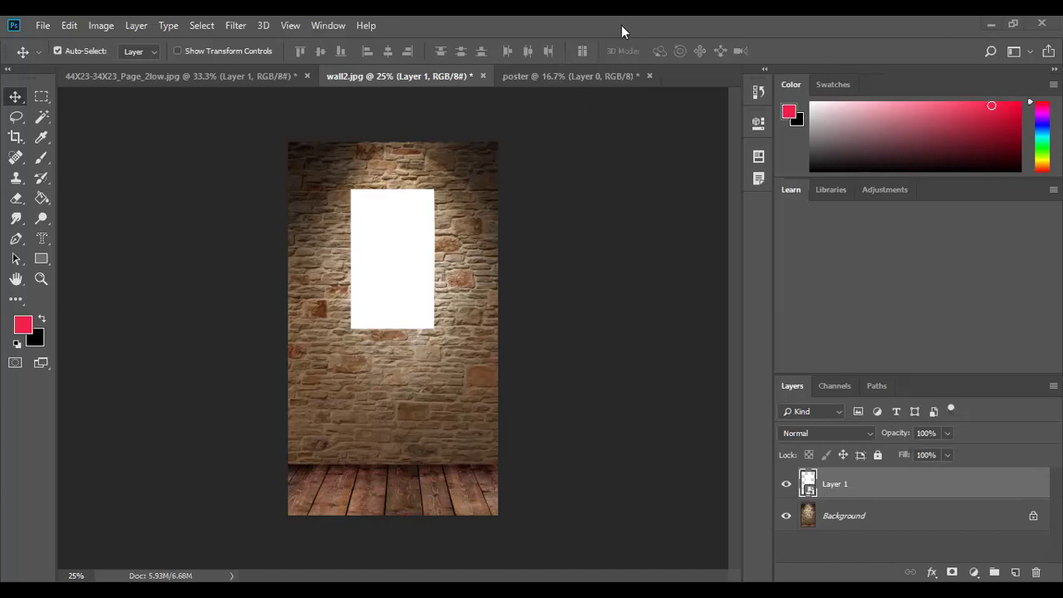
- Close the poster document without saving its changes
click(631, 75)
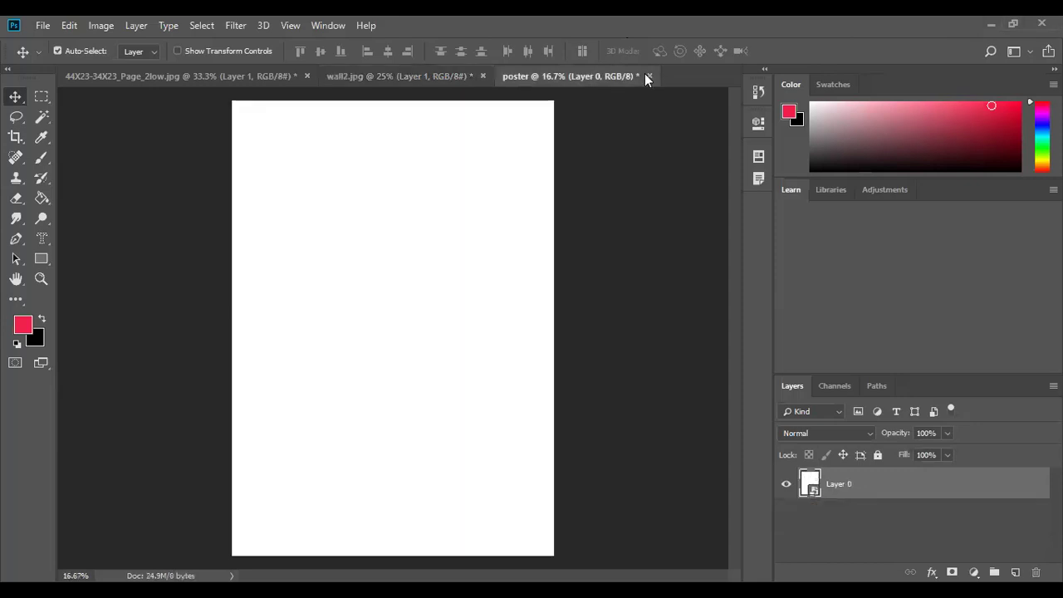
click(649, 76)
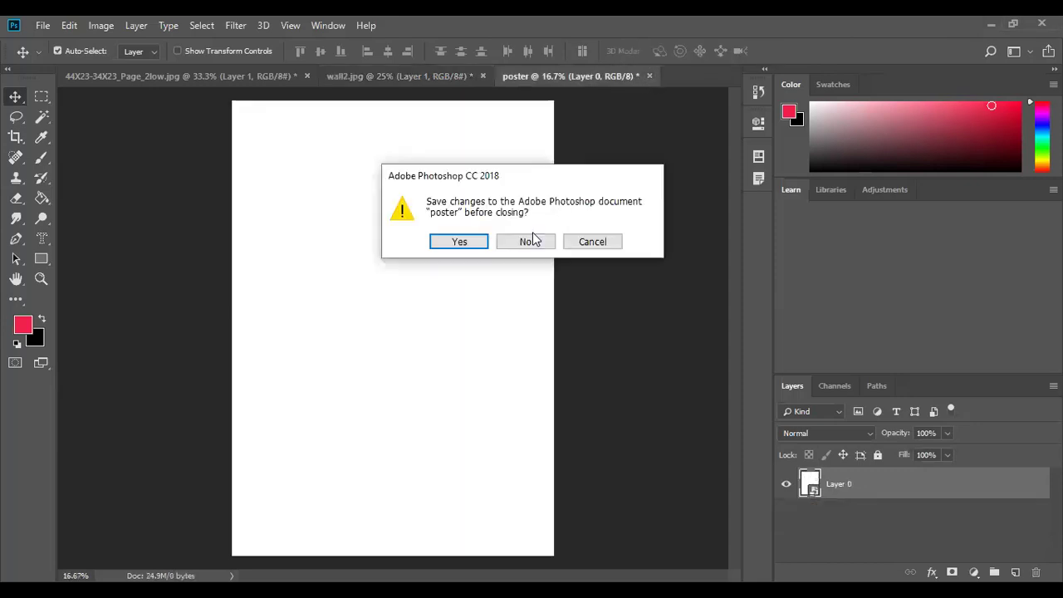
click(532, 239)
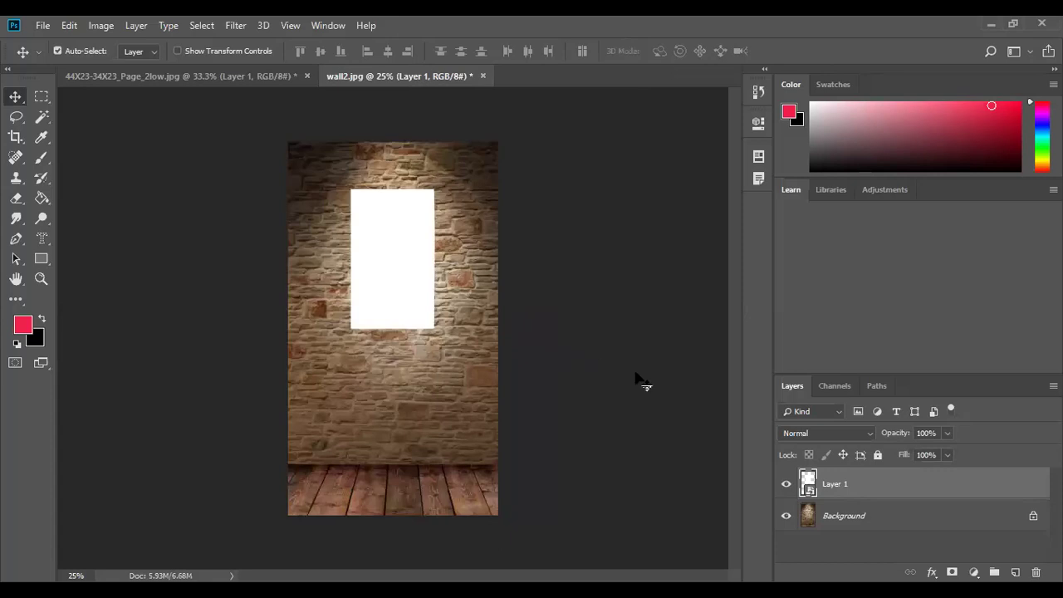
- Rename the white poster layer "place poster here"
double_click(829, 487)
text(poster)
key(Return)
right_click(828, 482)
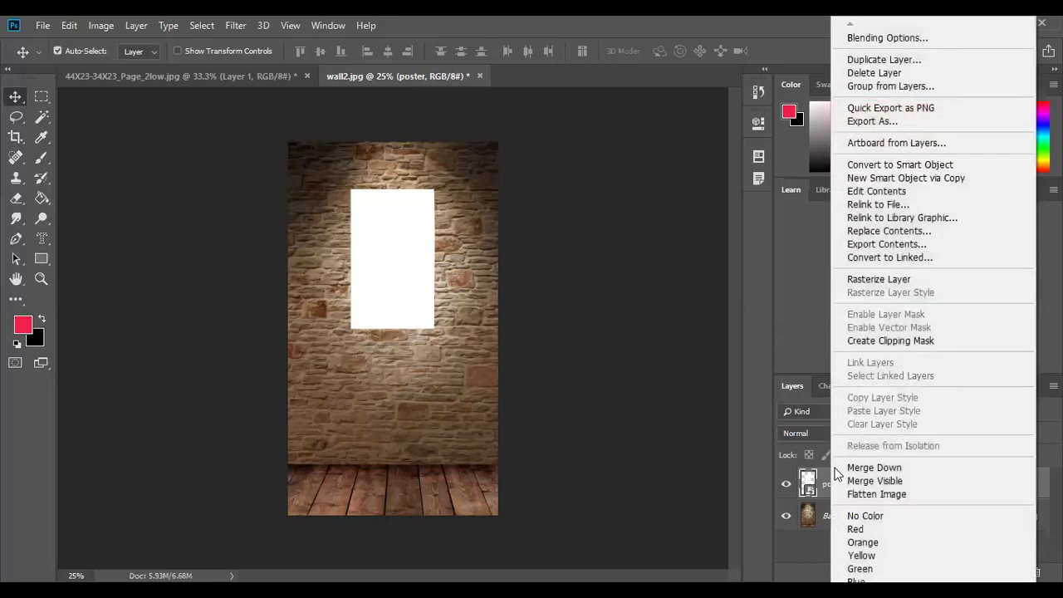
click(820, 489)
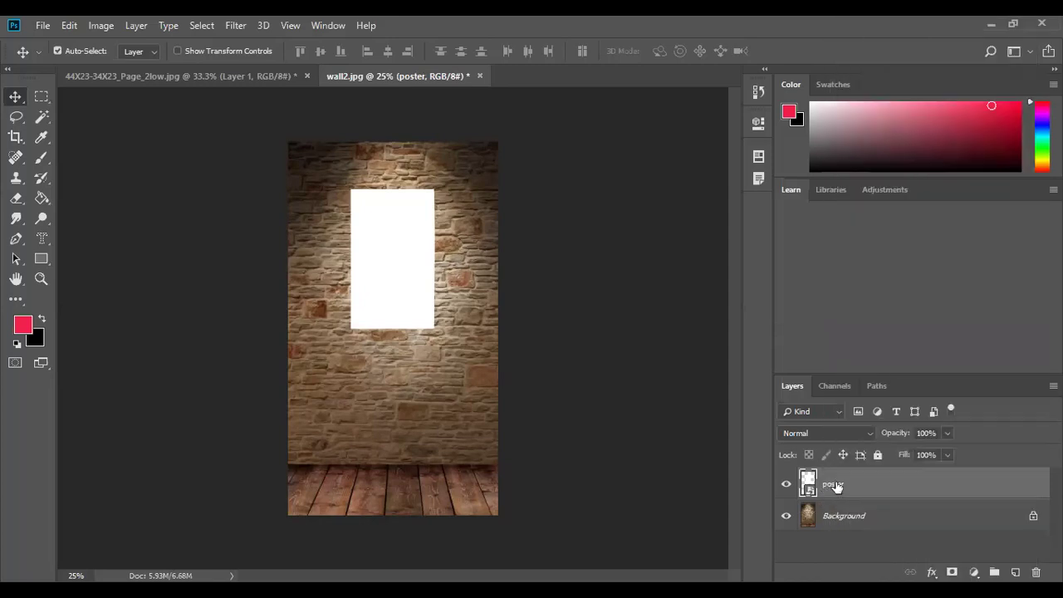
double_click(833, 484)
key(Home)
text(place)
key(End)
text(here)
key(Return)
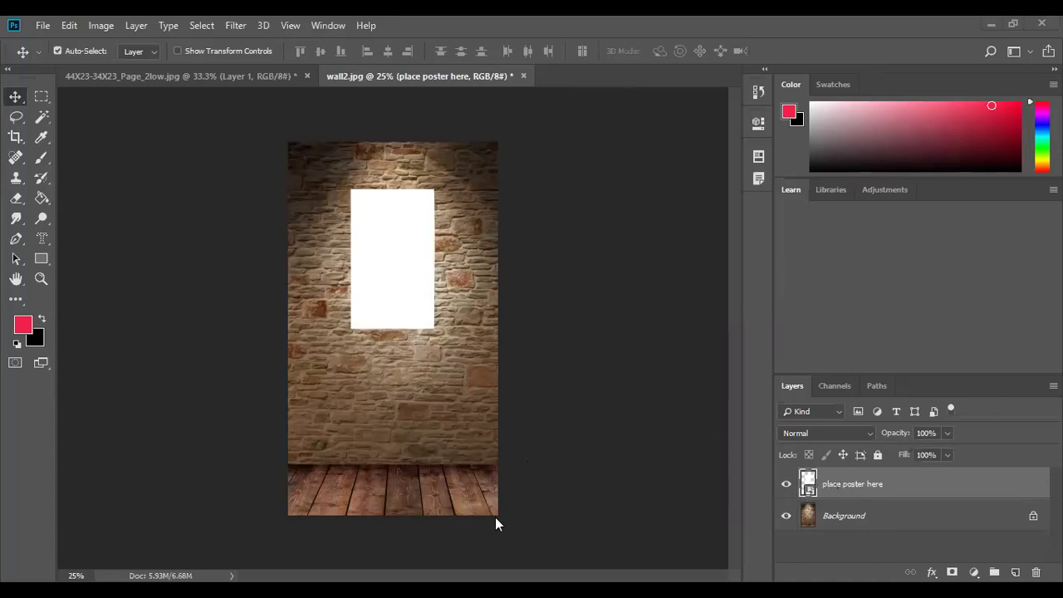
- Open the contents of the "place poster here" smart object and return to the wall2 document
double_click(809, 485)
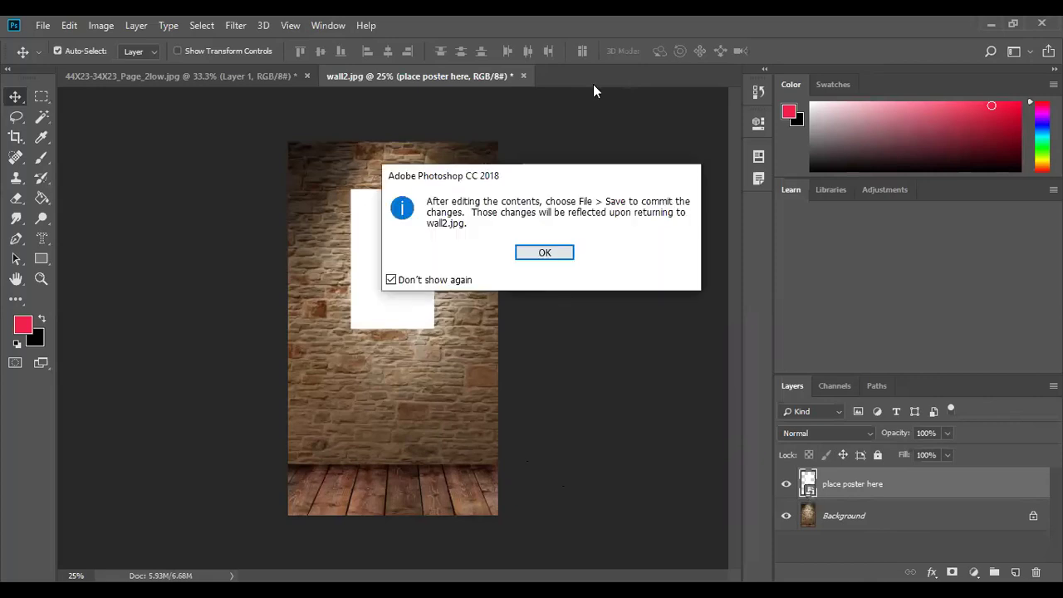
click(544, 253)
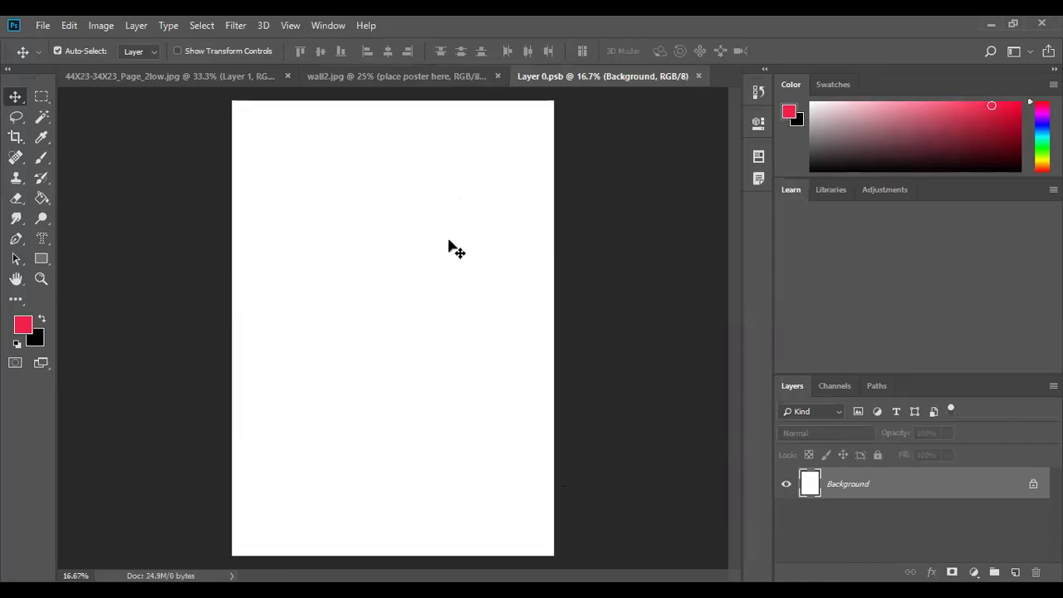
click(451, 77)
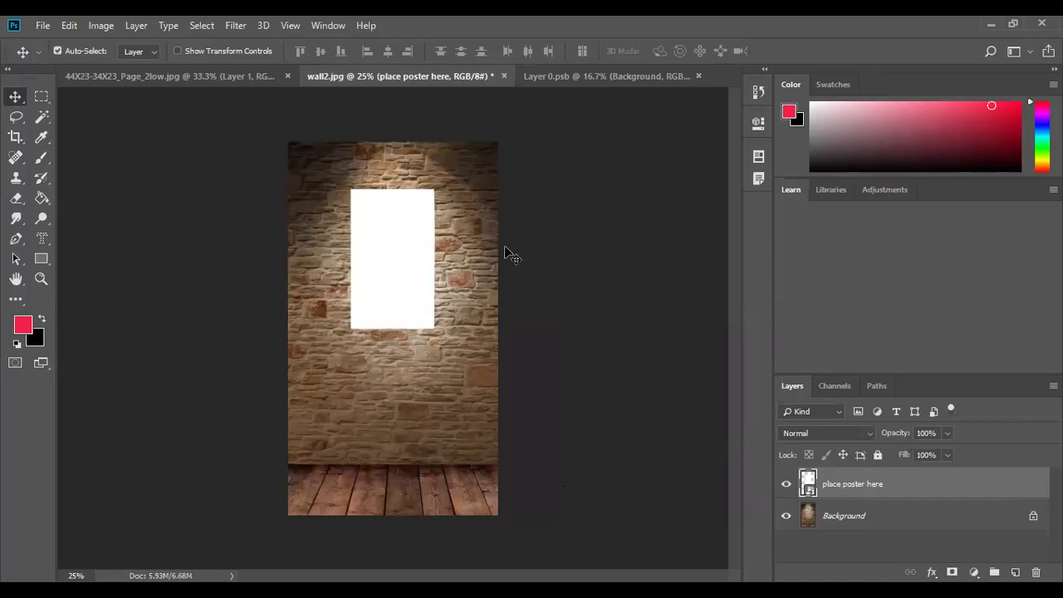
- Save wall2 as a layered Photoshop file named wall2 in the For me folder, with Maximize Compatibility on
key(ctrl+shift+s)
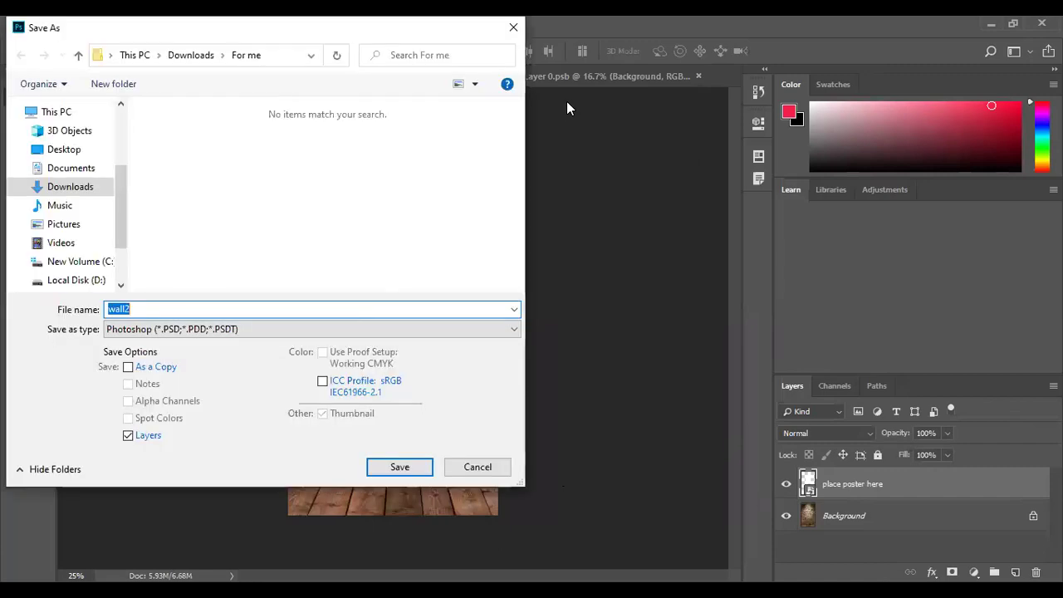
click(407, 468)
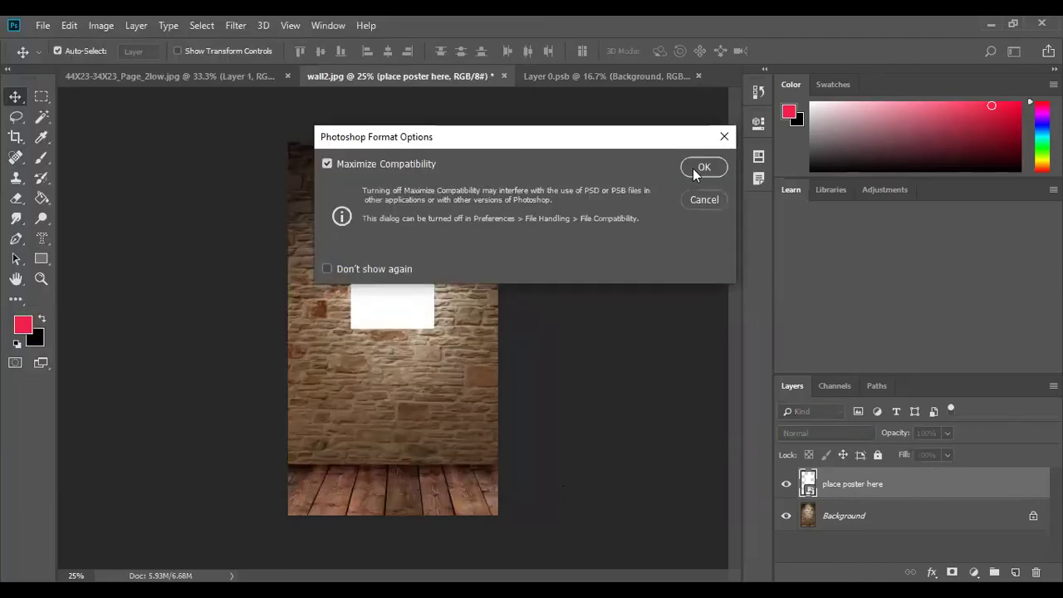
click(693, 169)
- Revisit the smart object's contents document, Layer 0.psb, and close it
click(584, 82)
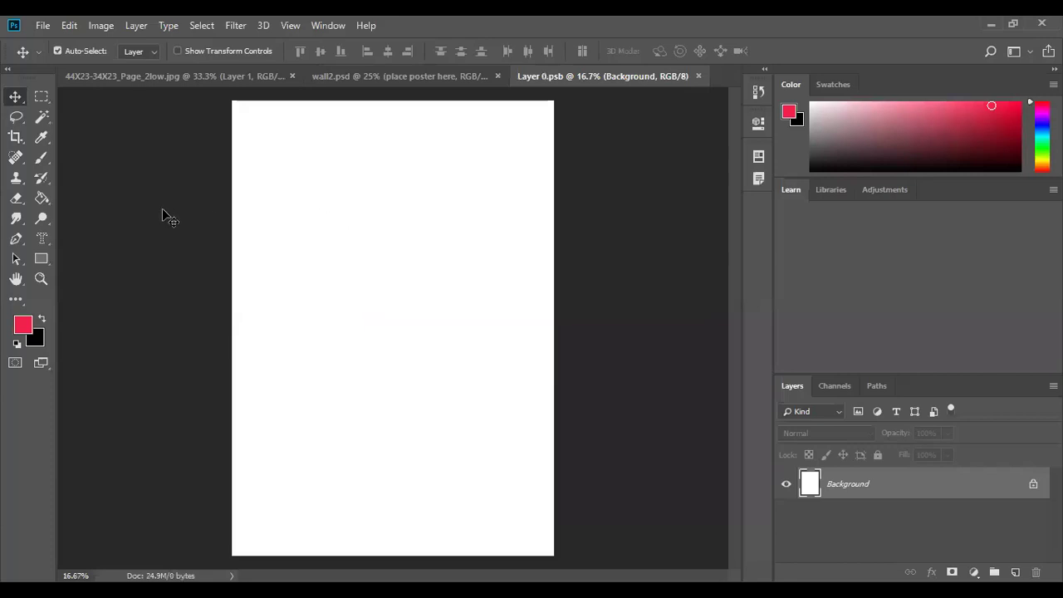
click(40, 26)
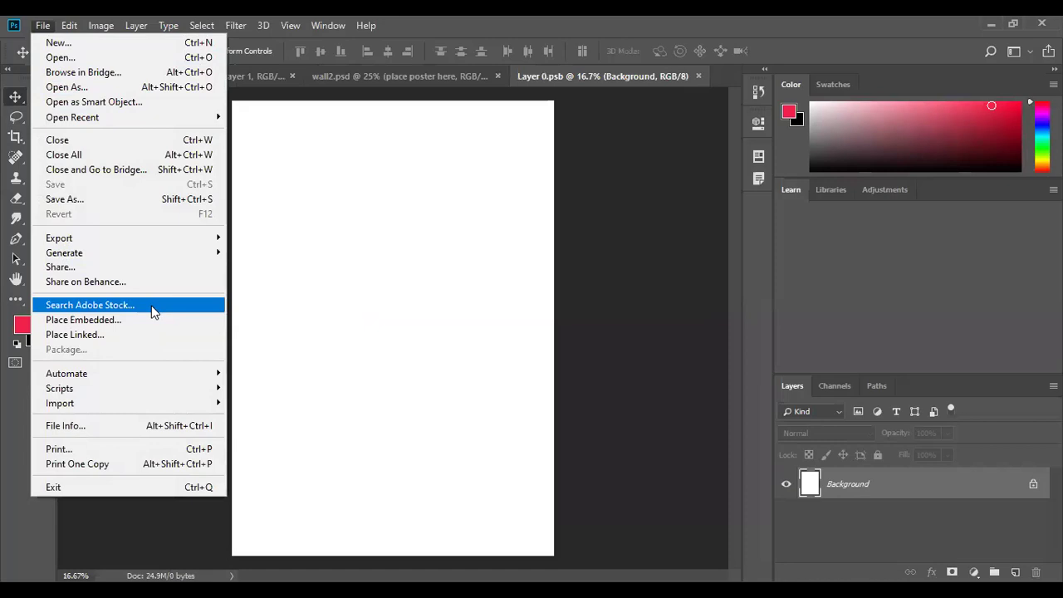
click(477, 76)
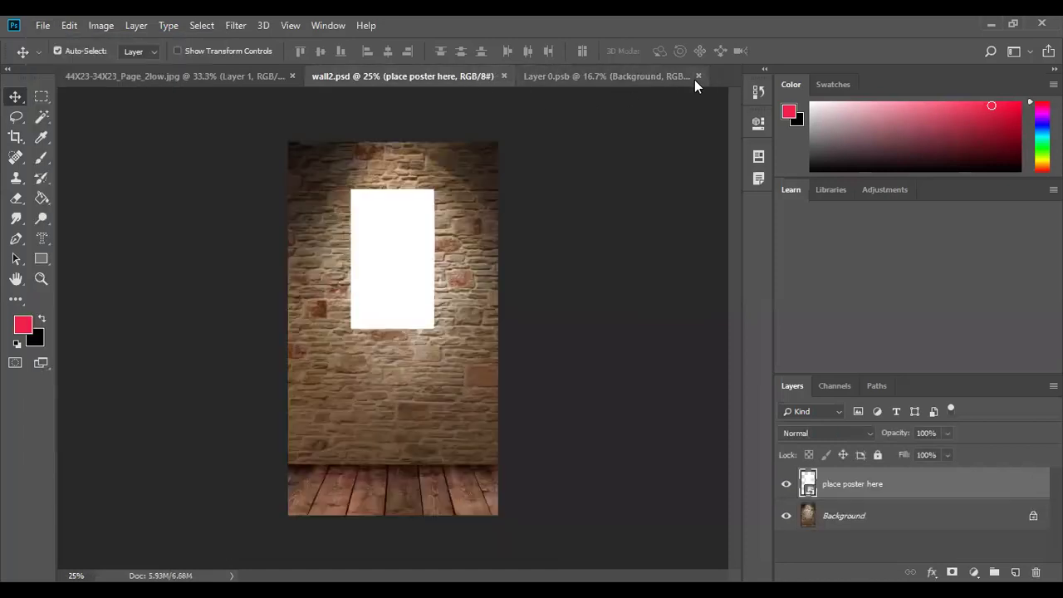
click(698, 76)
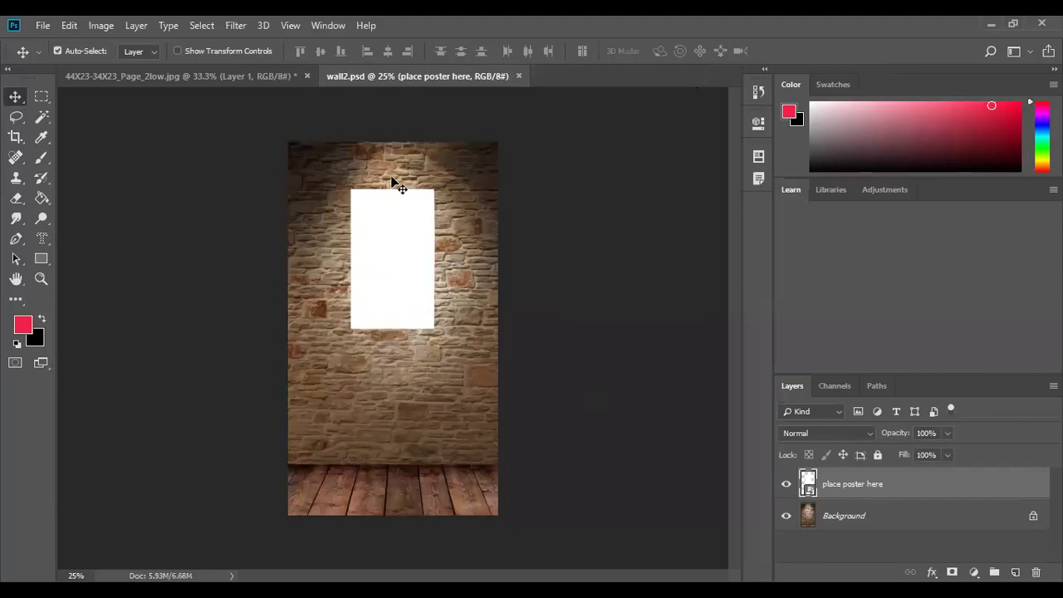
- Open the contents of the "place poster here" smart object and place the Poster image from the Desktop as an embedded layer
double_click(808, 485)
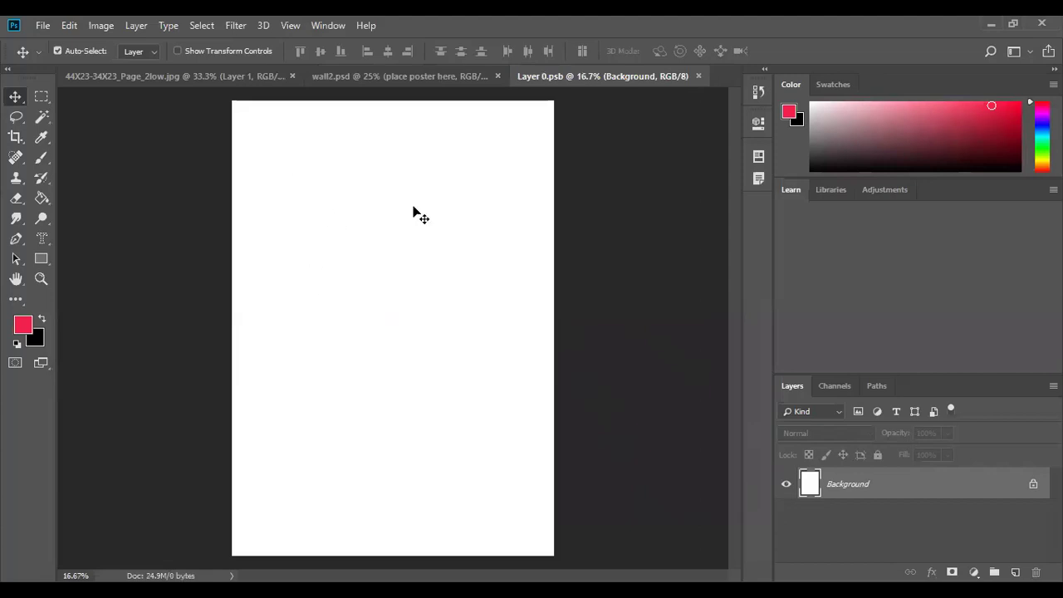
click(41, 26)
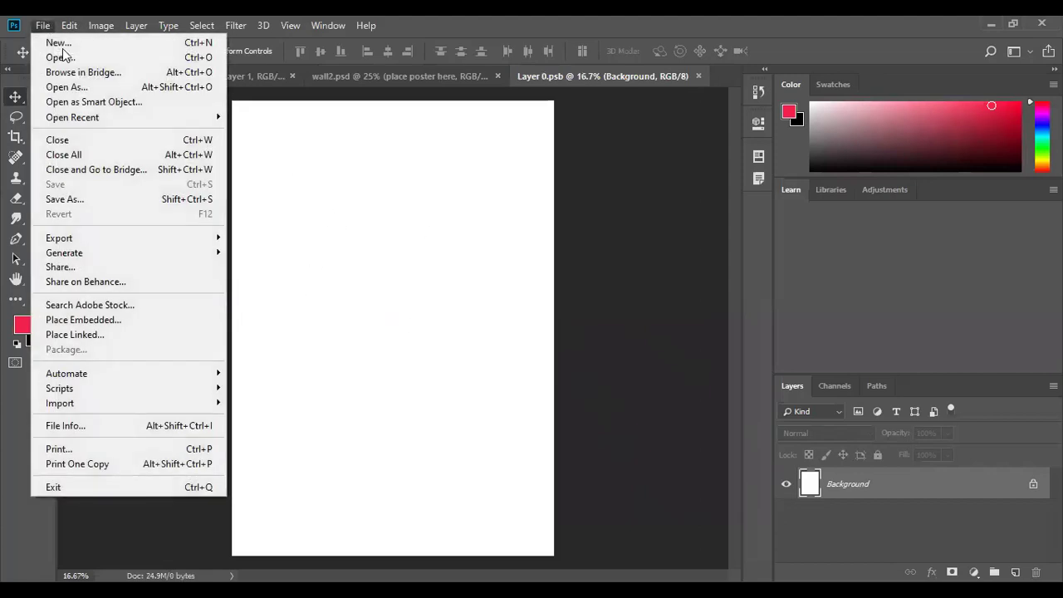
click(115, 320)
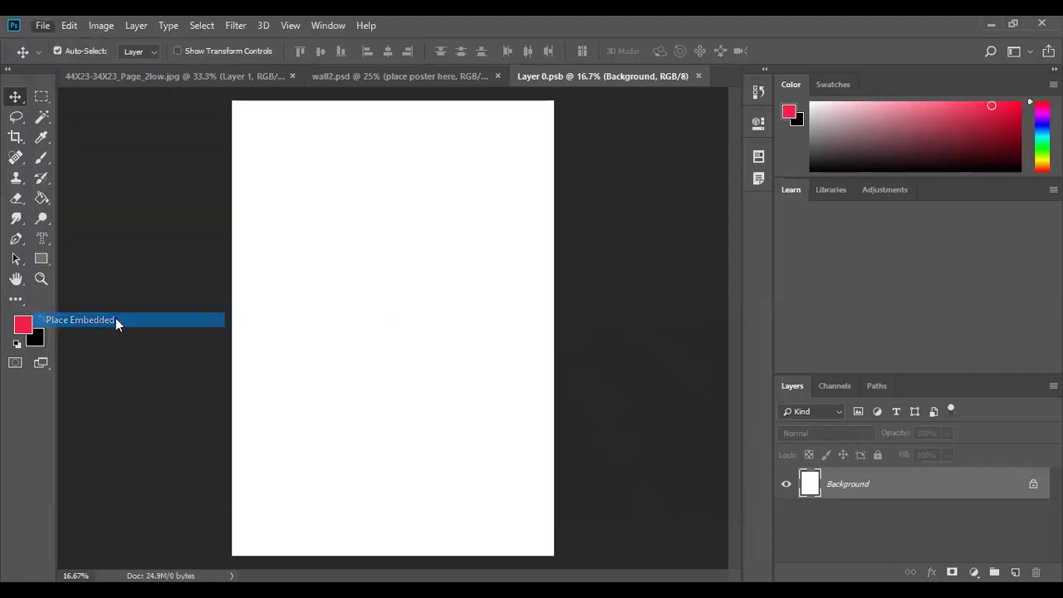
click(71, 152)
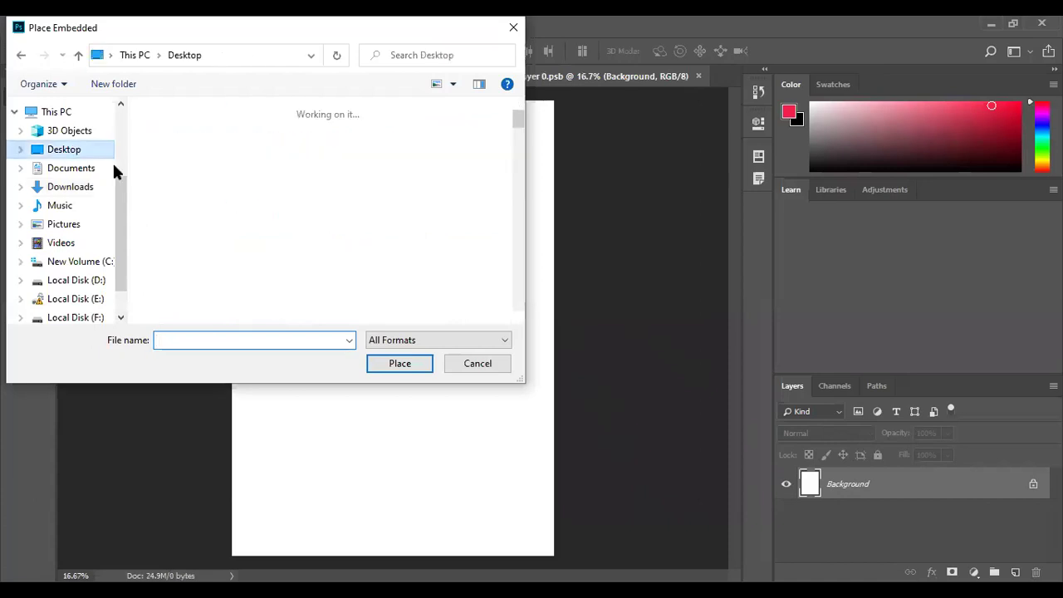
scroll(233, 241, down, 5)
scroll(233, 242, down, 8)
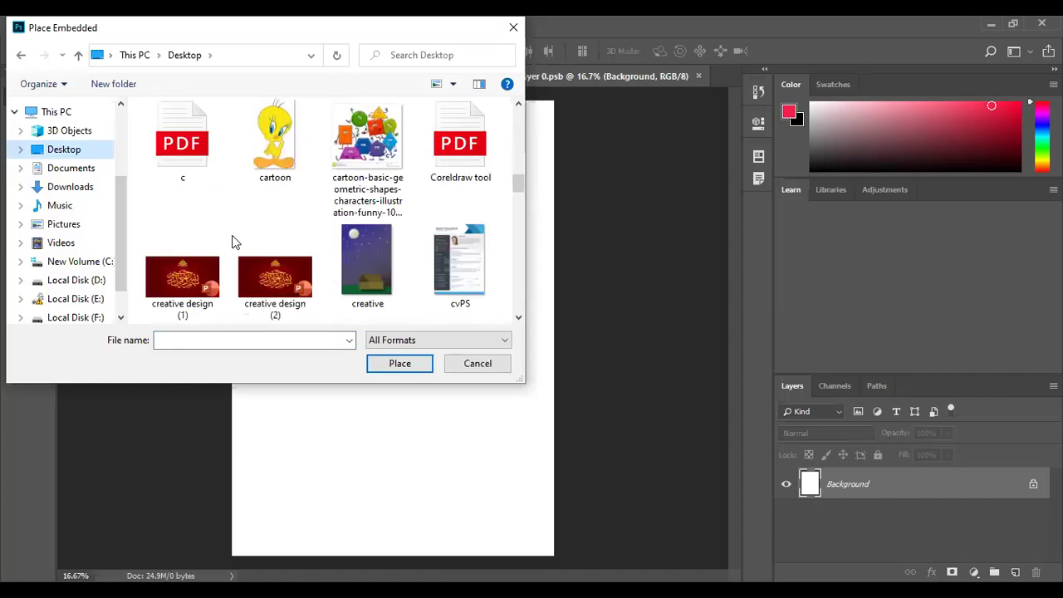
scroll(233, 242, down, 2)
scroll(232, 242, down, 1)
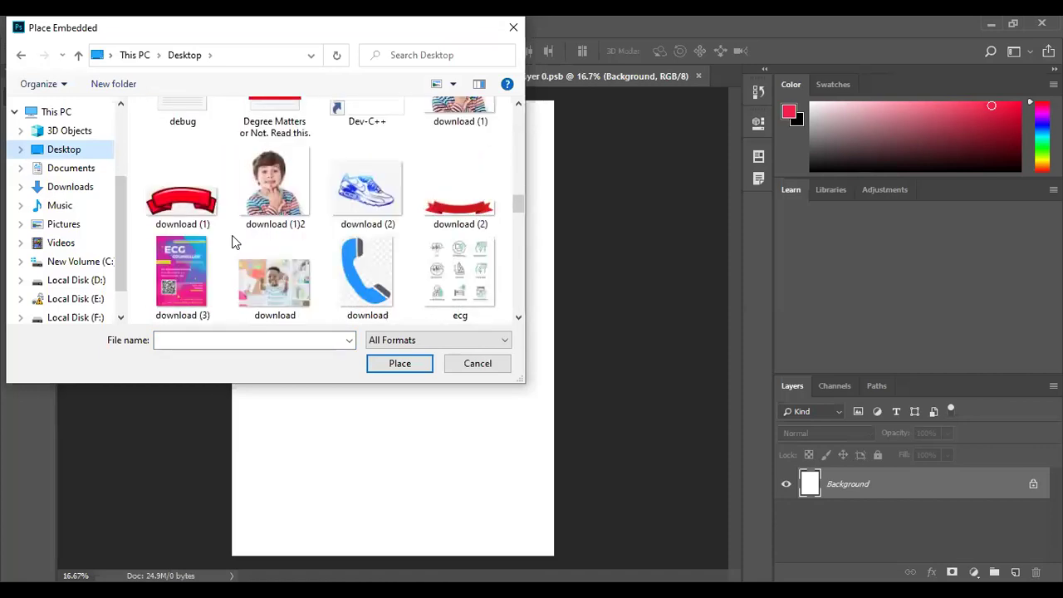
scroll(232, 242, up, 3)
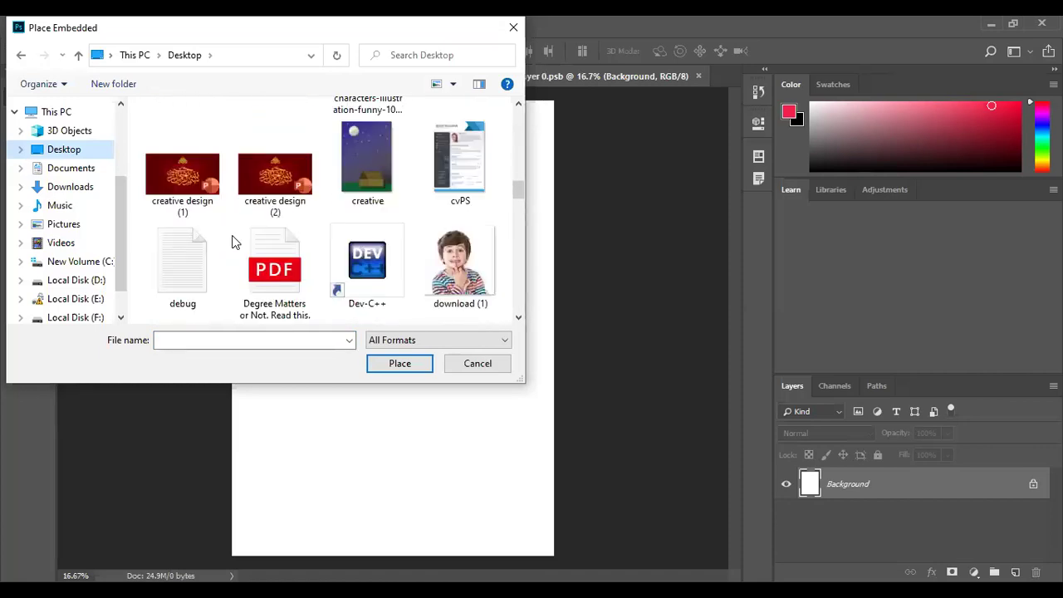
scroll(232, 242, down, 1)
scroll(248, 256, down, 1)
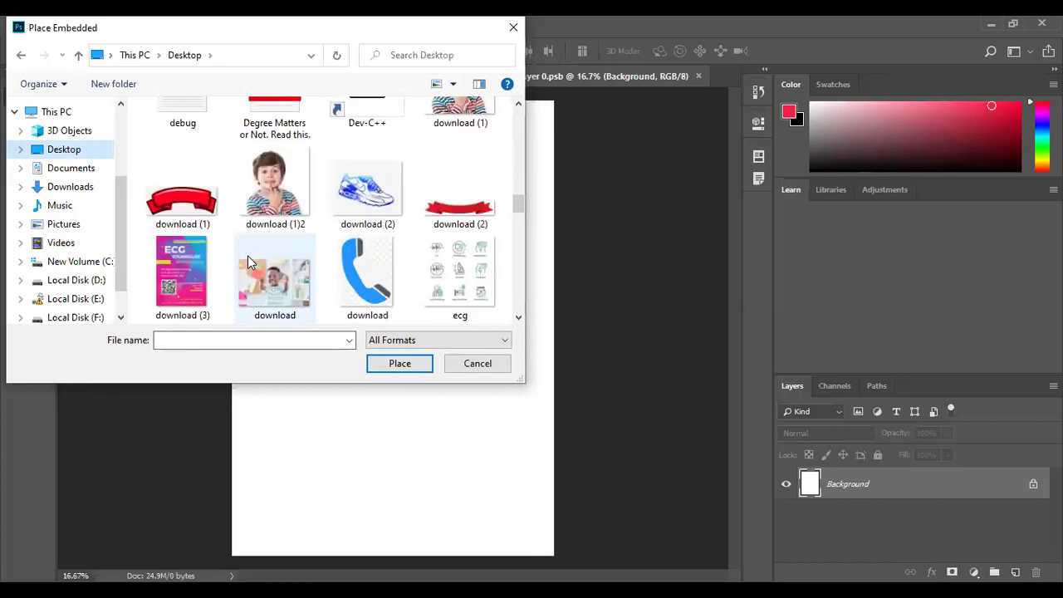
scroll(247, 256, down, 1)
scroll(205, 191, down, 1)
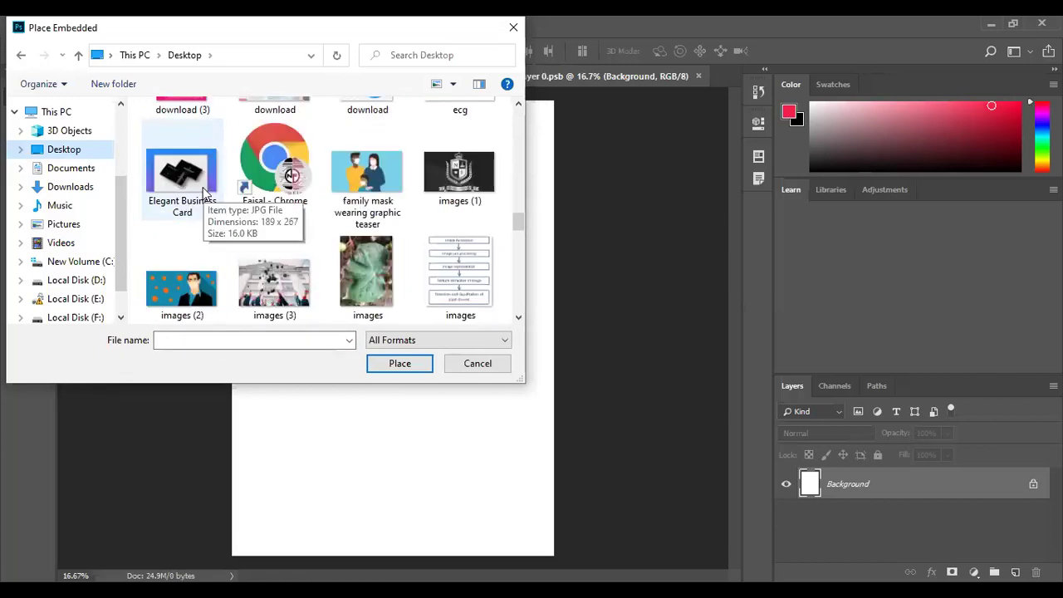
scroll(205, 191, down, 3)
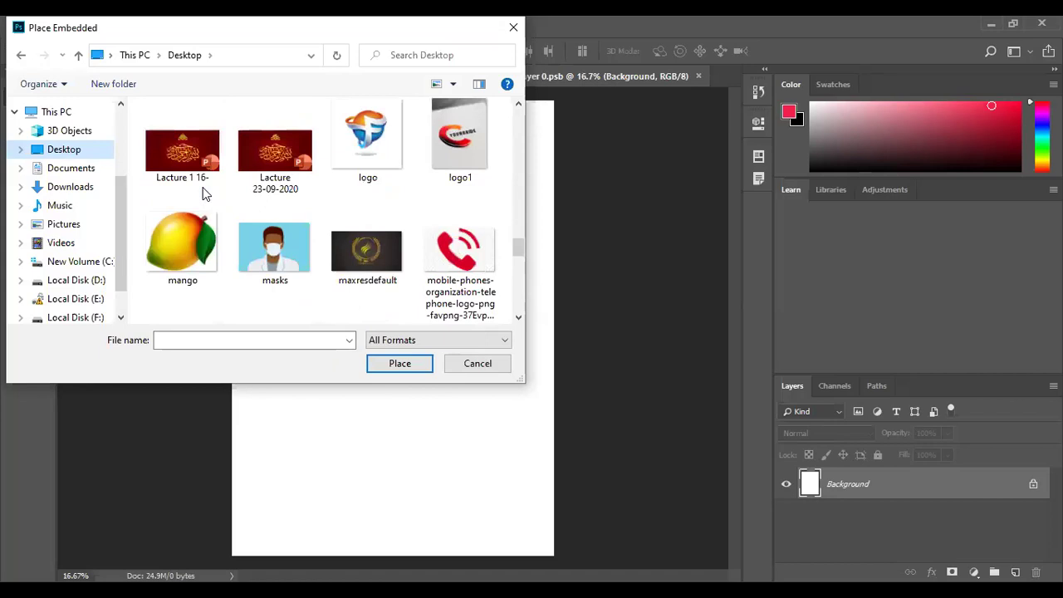
scroll(205, 193, down, 1)
scroll(206, 199, down, 1)
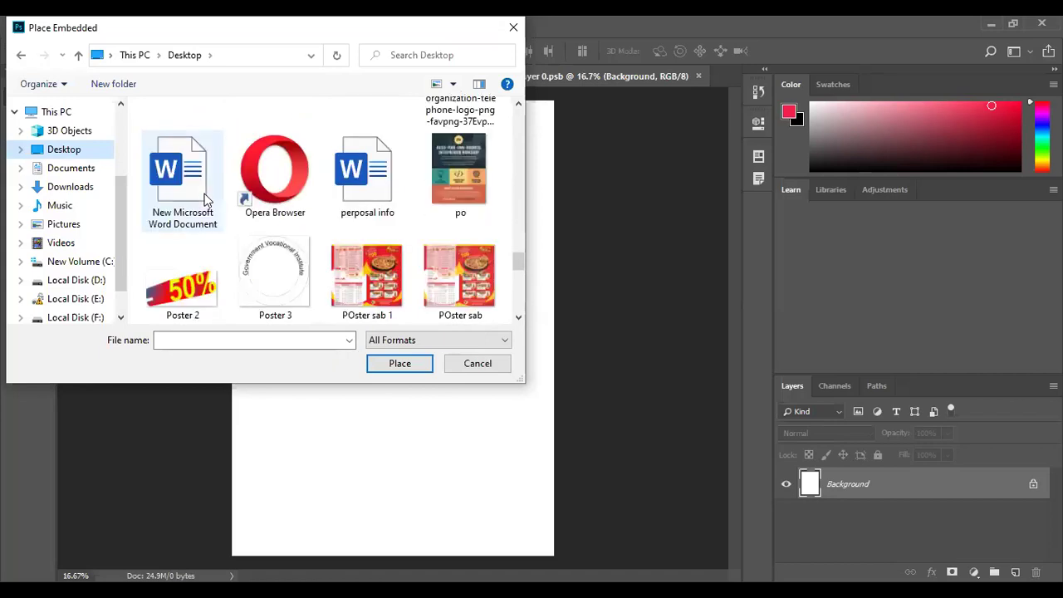
scroll(207, 199, down, 1)
scroll(235, 196, up, 1)
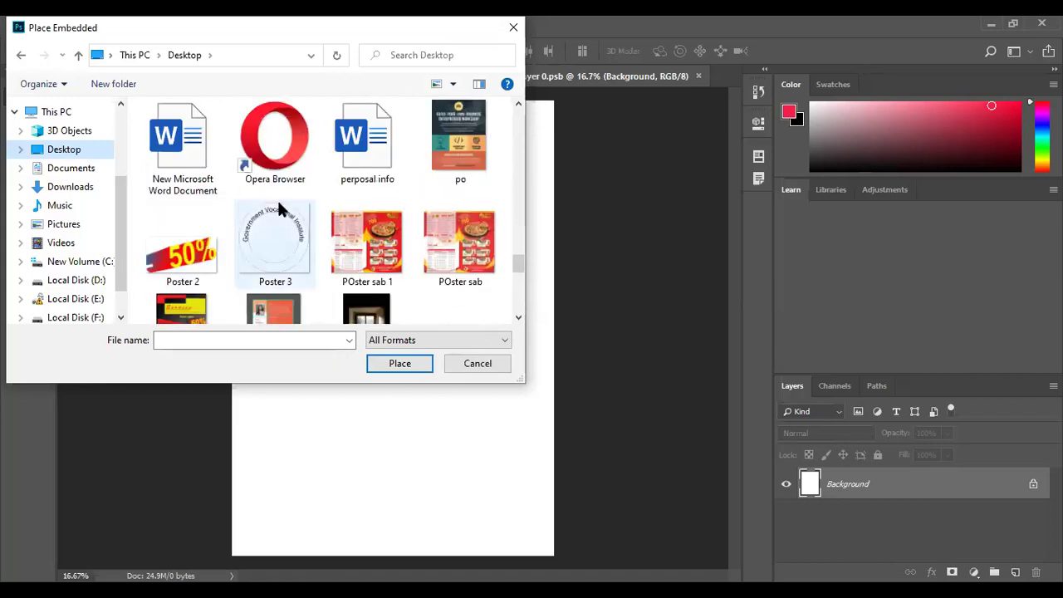
scroll(283, 208, down, 2)
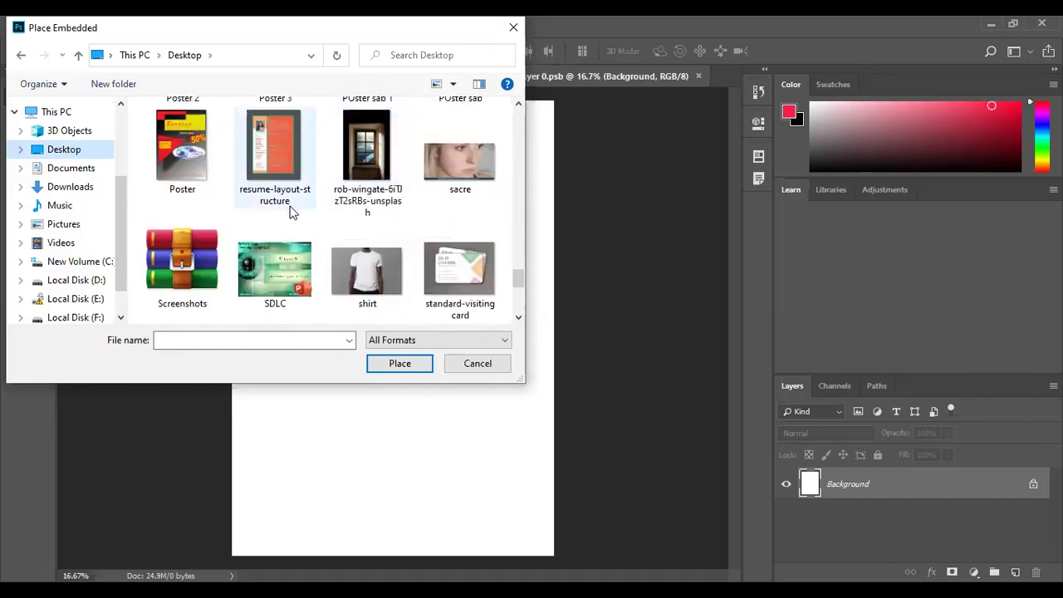
click(202, 178)
click(391, 364)
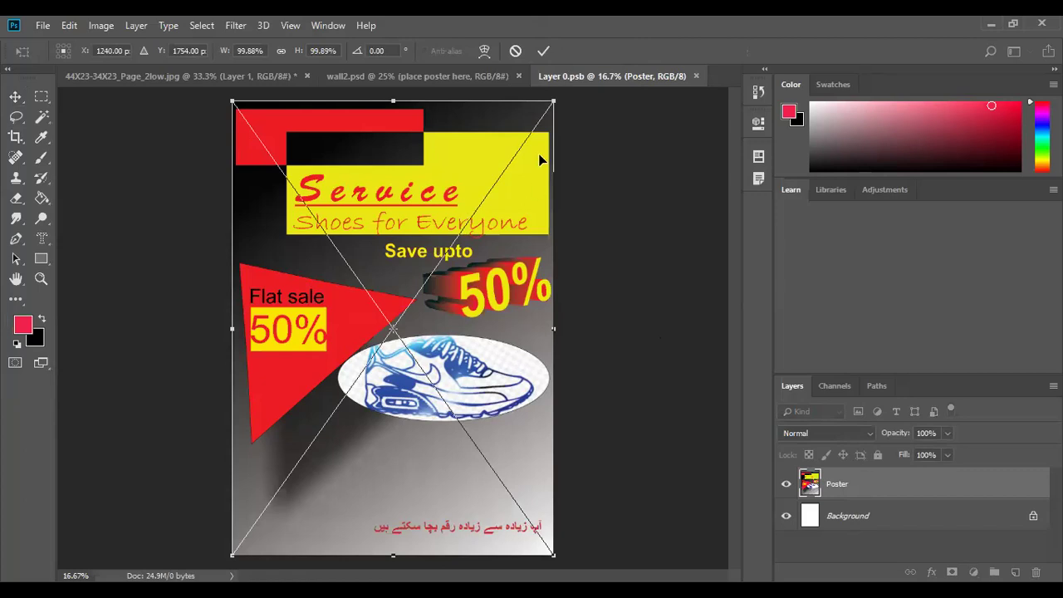
click(543, 50)
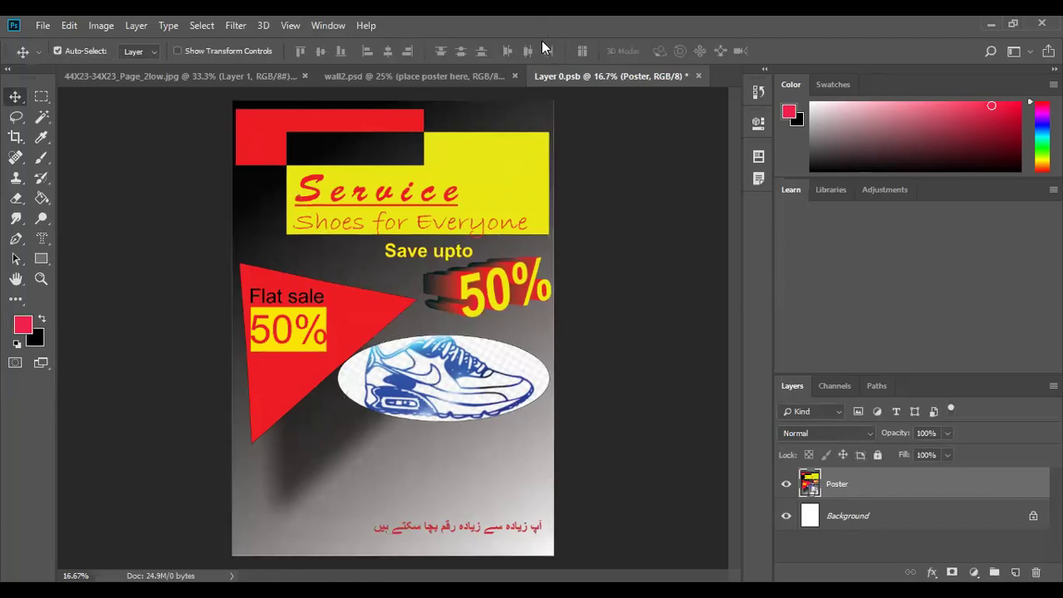
- Save the smart object's contents with the placed poster and return to the wall2 document
key(ctrl+s)
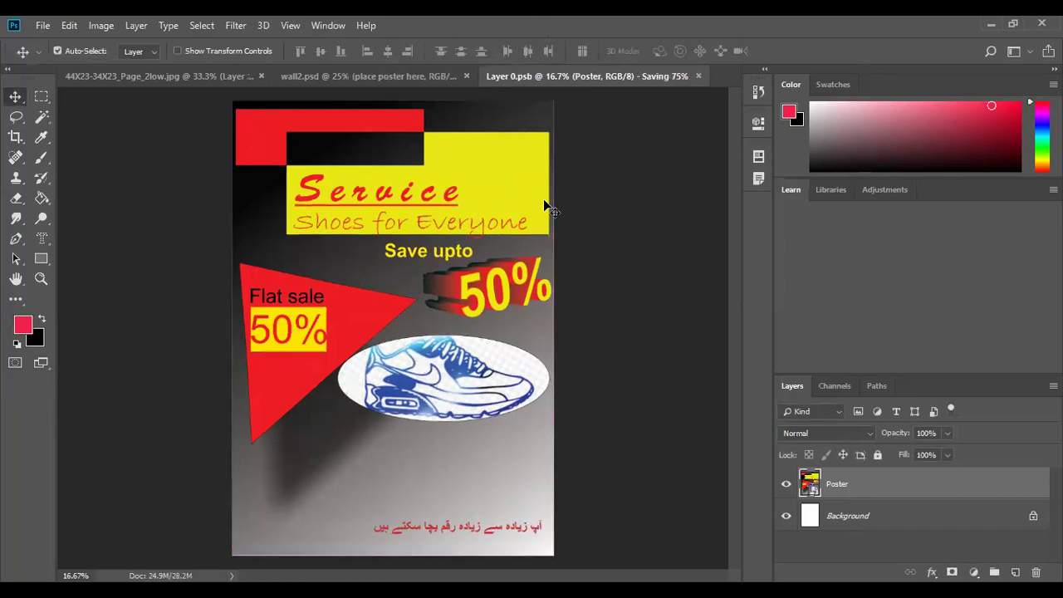
click(352, 77)
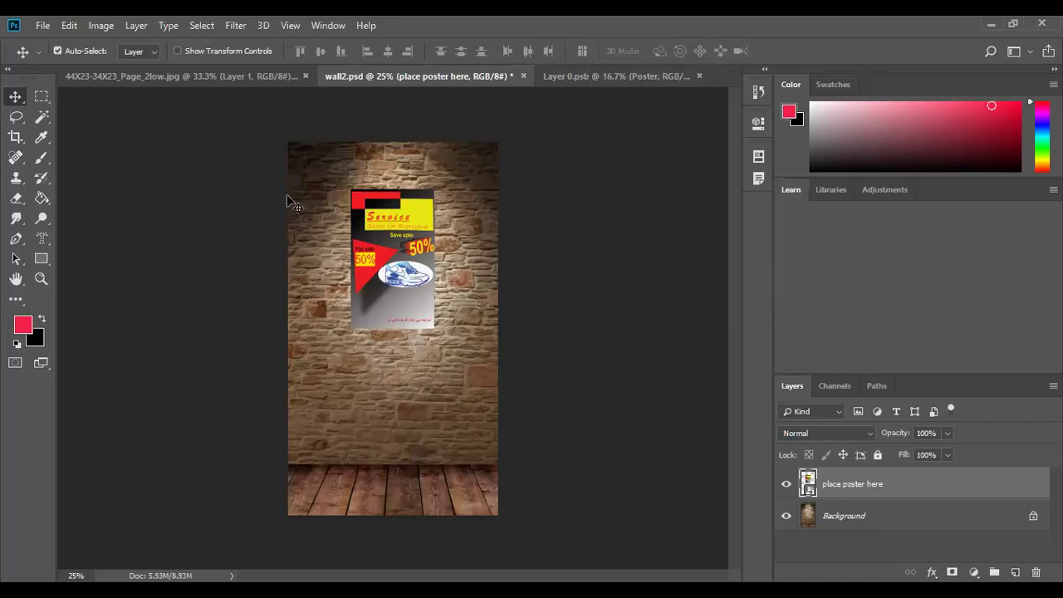
click(42, 25)
mouse_move(68, 25)
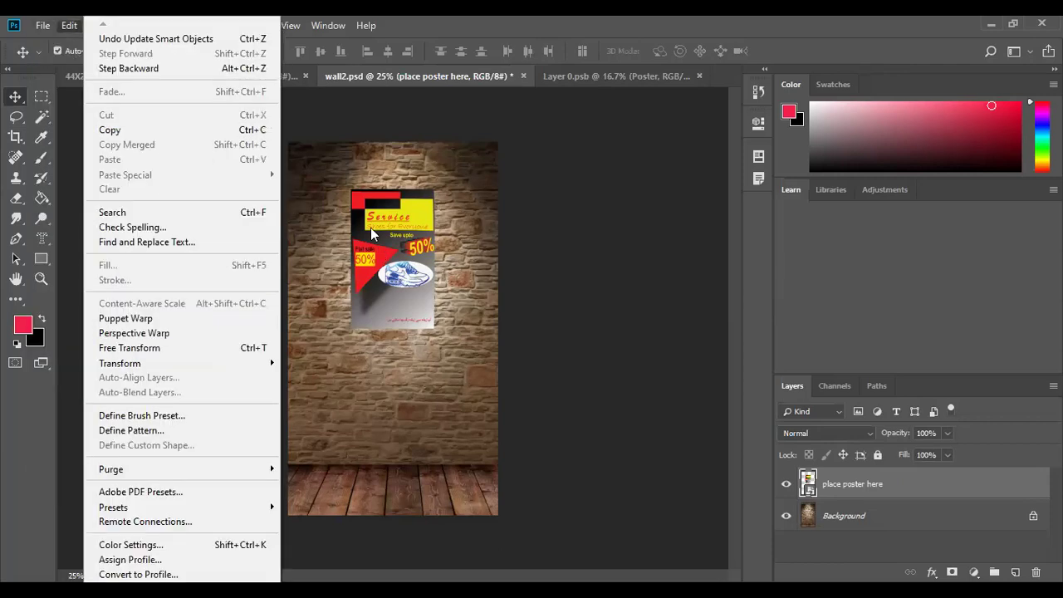
click(653, 265)
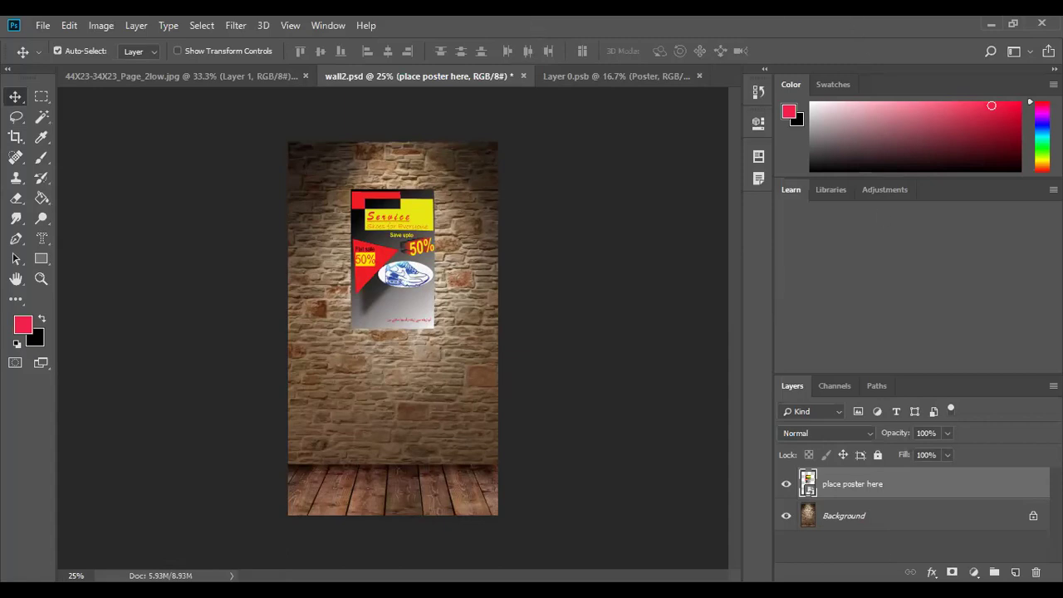
- Close the smart object's contents document, Layer 0.psb
click(651, 78)
click(698, 76)
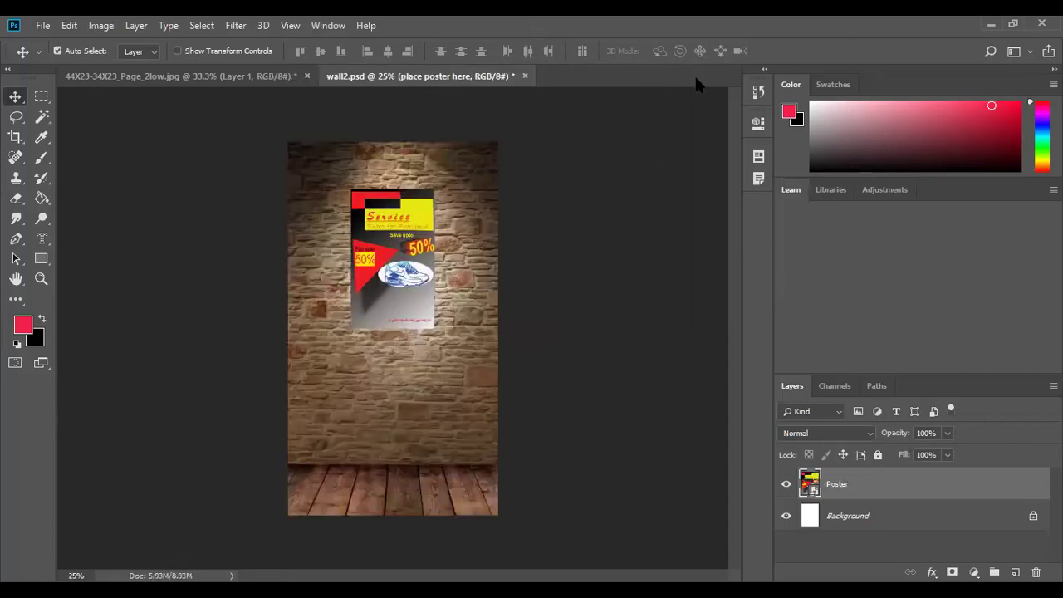
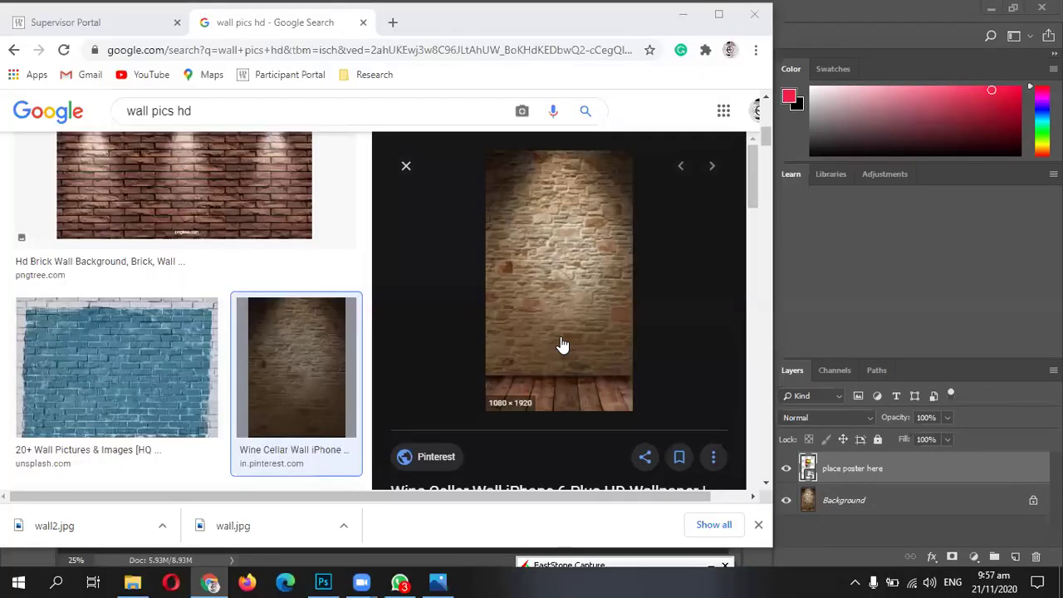
- Clear the "wall pics hd" query from the Google Images search
click(290, 130)
key(BackSpace)
key(BackSpace)
key(BackSpace)
key(BackSpace)
key(BackSpace)
key(BackSpace)
key(BackSpace)
key(BackSpace)
key(BackSpace)
key(BackSpace)
key(BackSpace)
key(BackSpace)
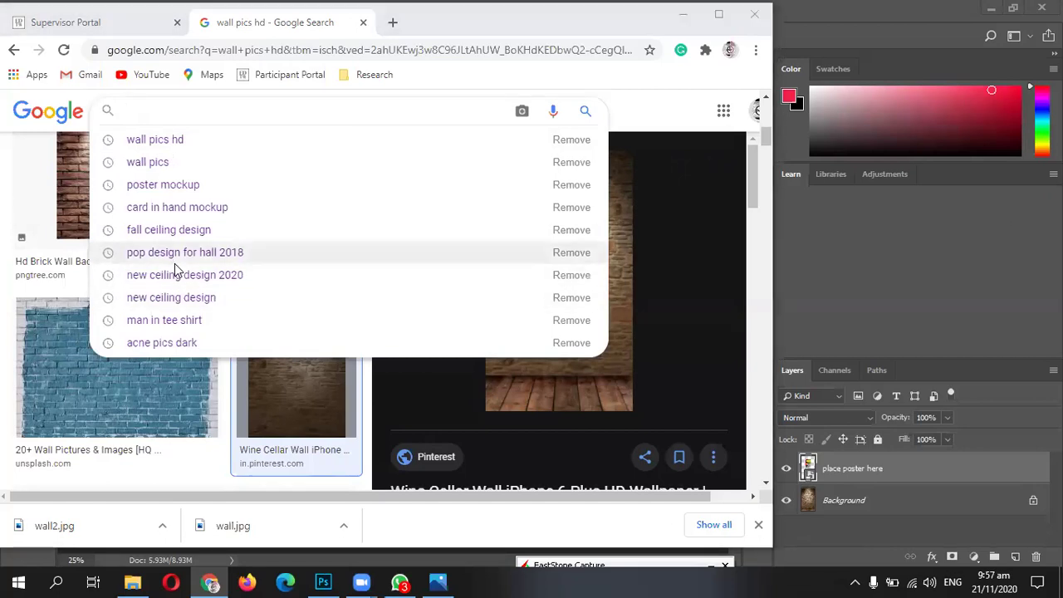
click(348, 121)
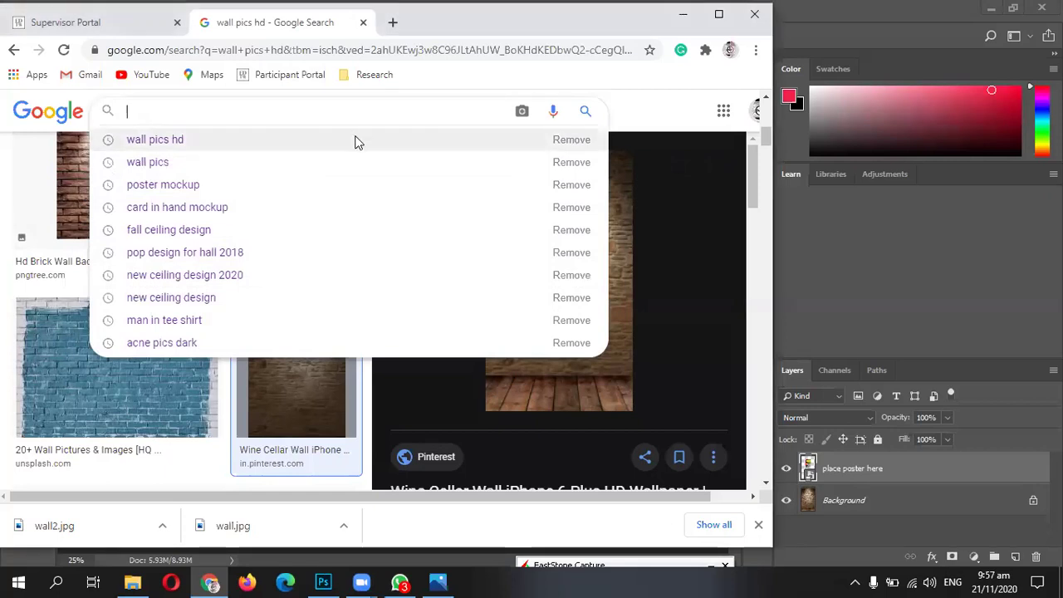
text(po)
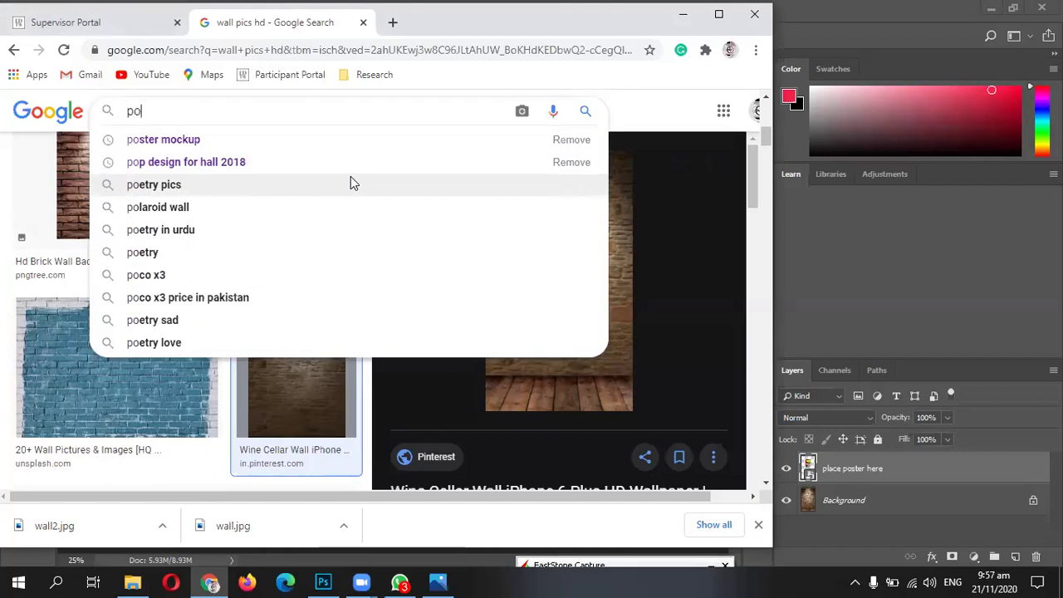
key(BackSpace)
key(BackSpace)
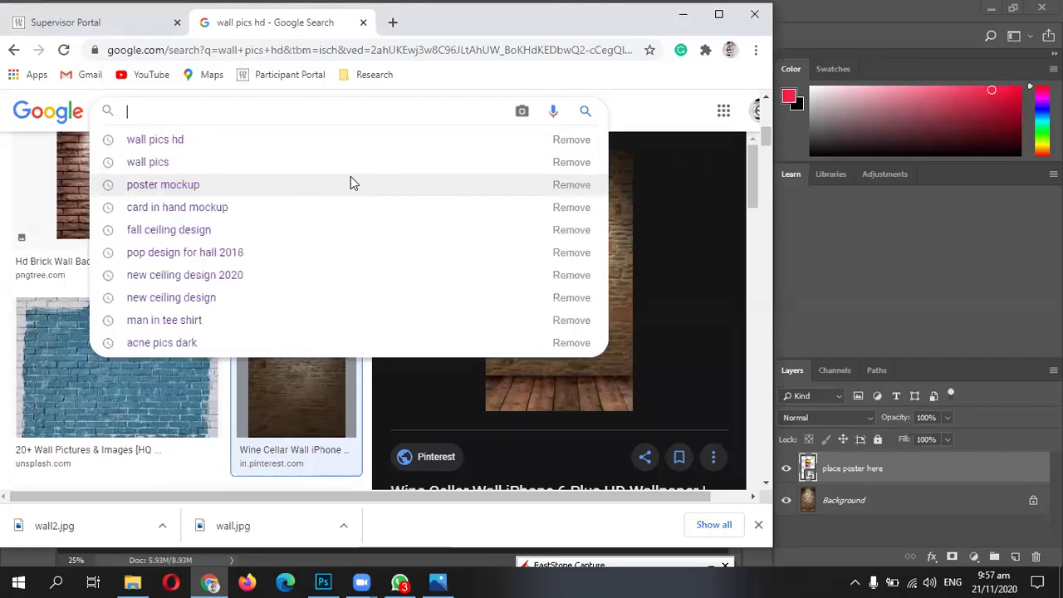
- Search Google Images for "sign board"
text(sign)
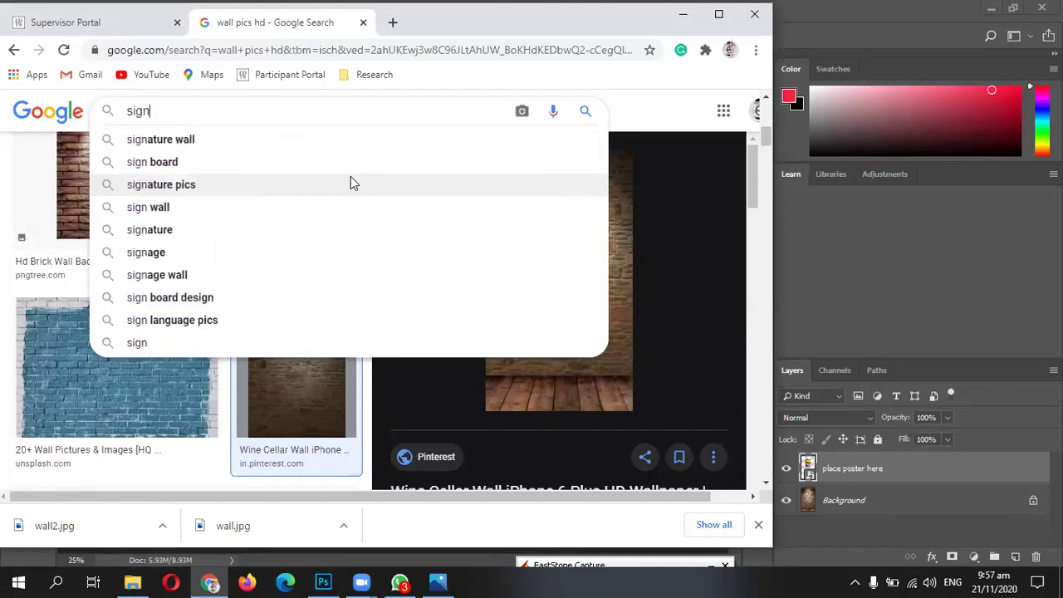
key(Down)
key(Up)
key(Up)
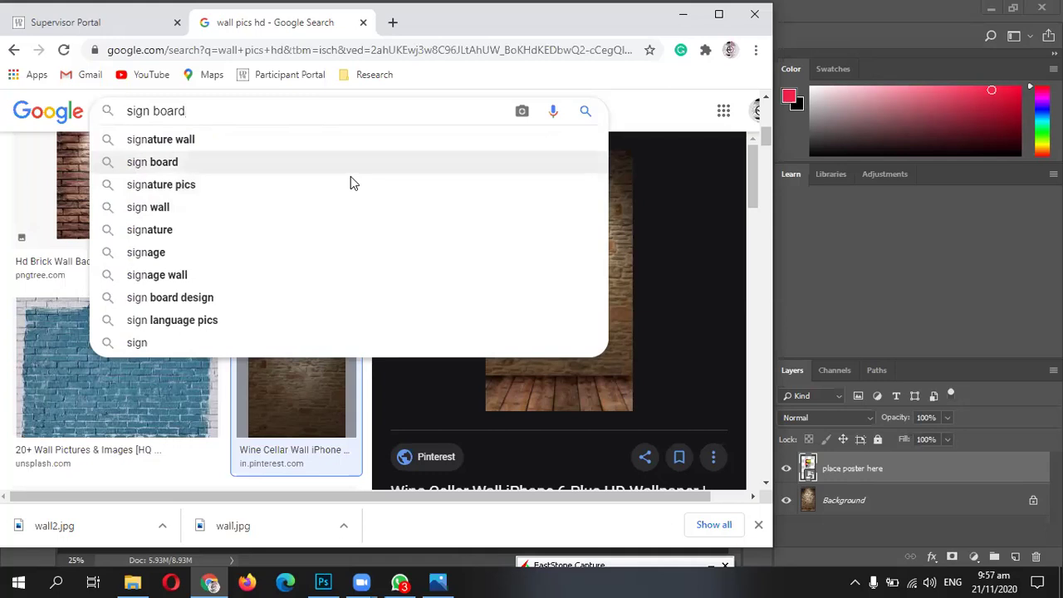
key(Return)
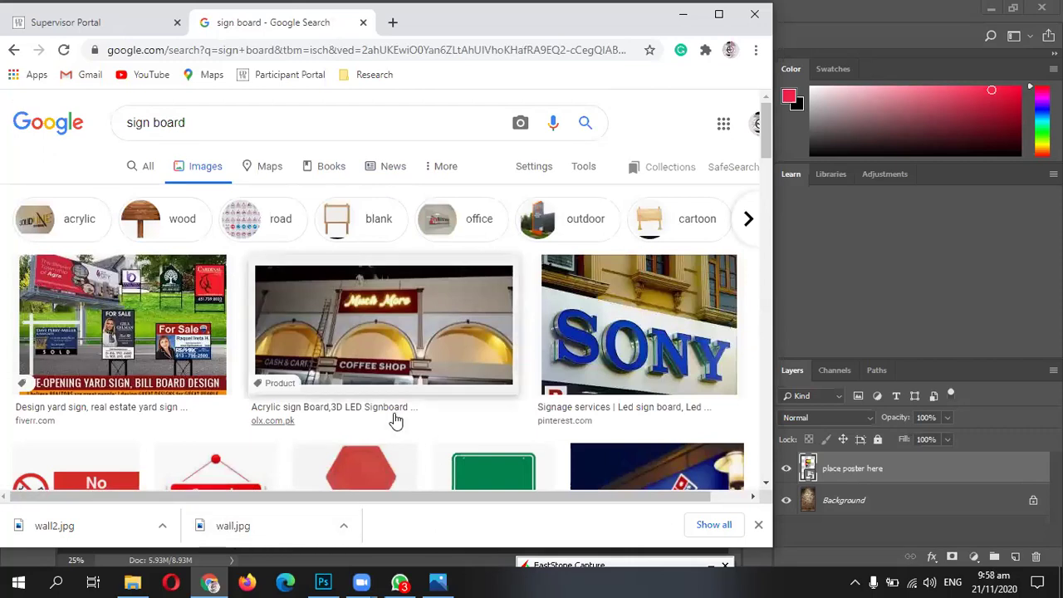
- Preview the blue Domino's storefront picture in the sign board results and examine its related images
scroll(376, 339, down, 2)
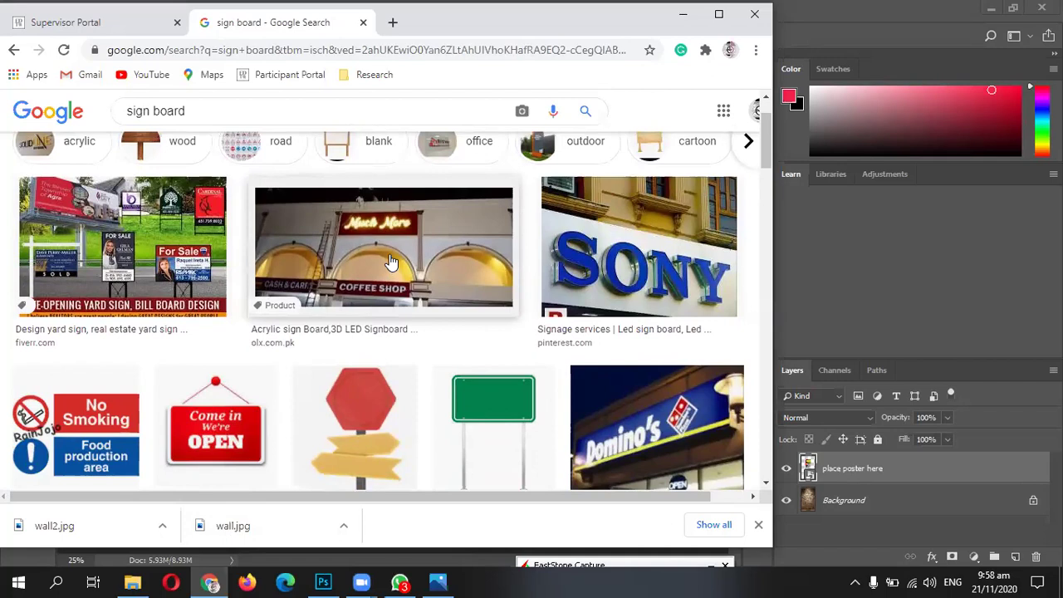
scroll(391, 262, down, 1)
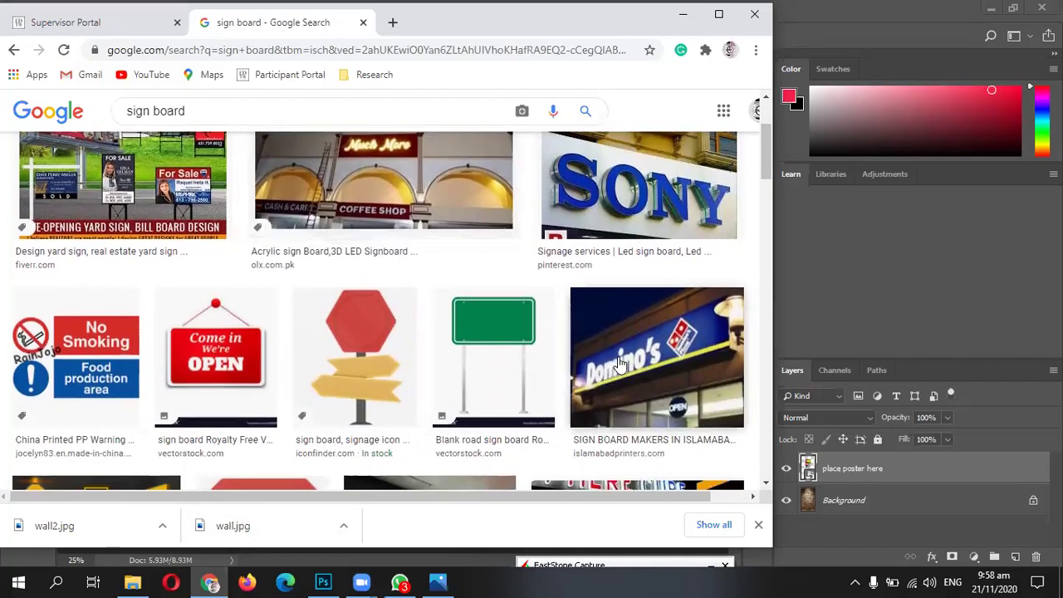
scroll(618, 365, down, 1)
click(663, 299)
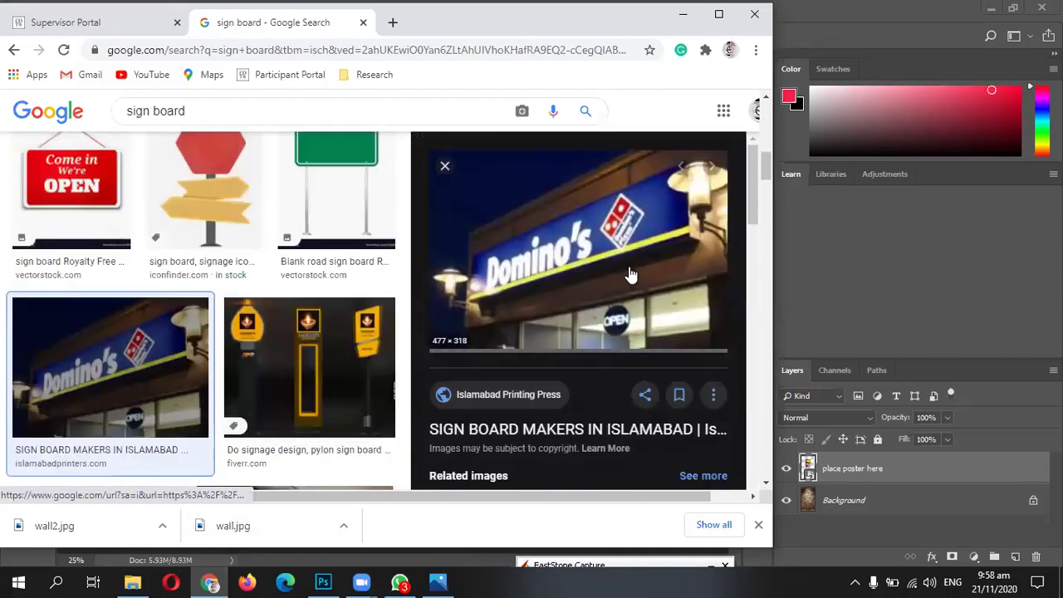
scroll(507, 320, down, 3)
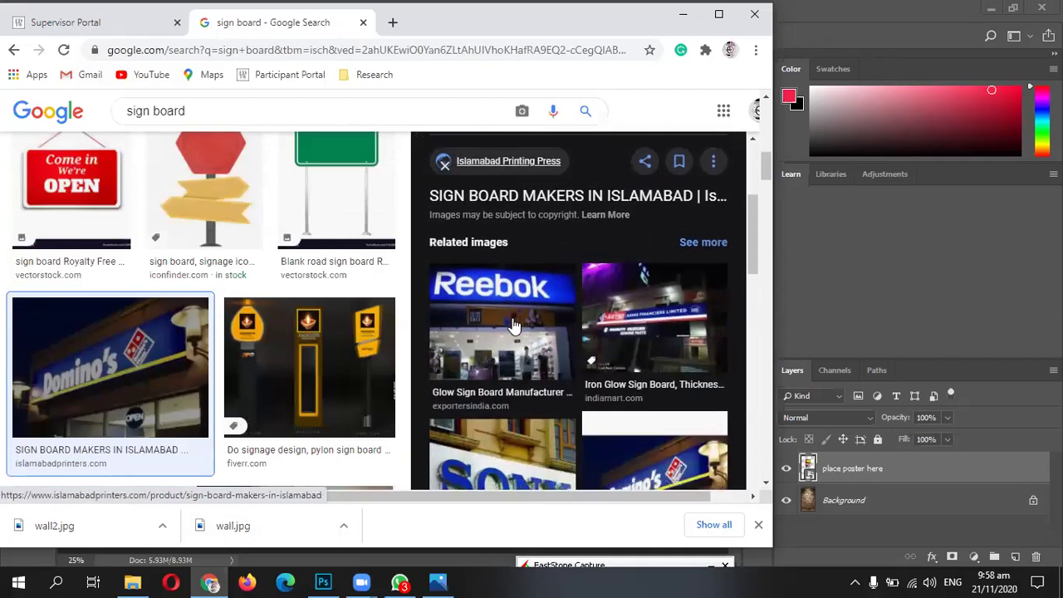
scroll(519, 338, down, 1)
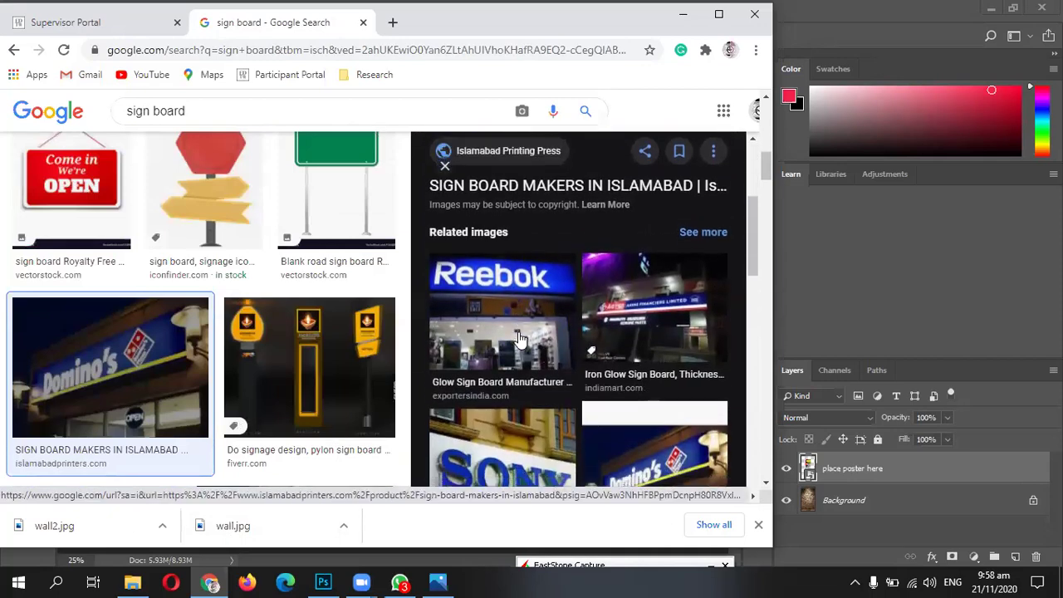
scroll(519, 339, down, 1)
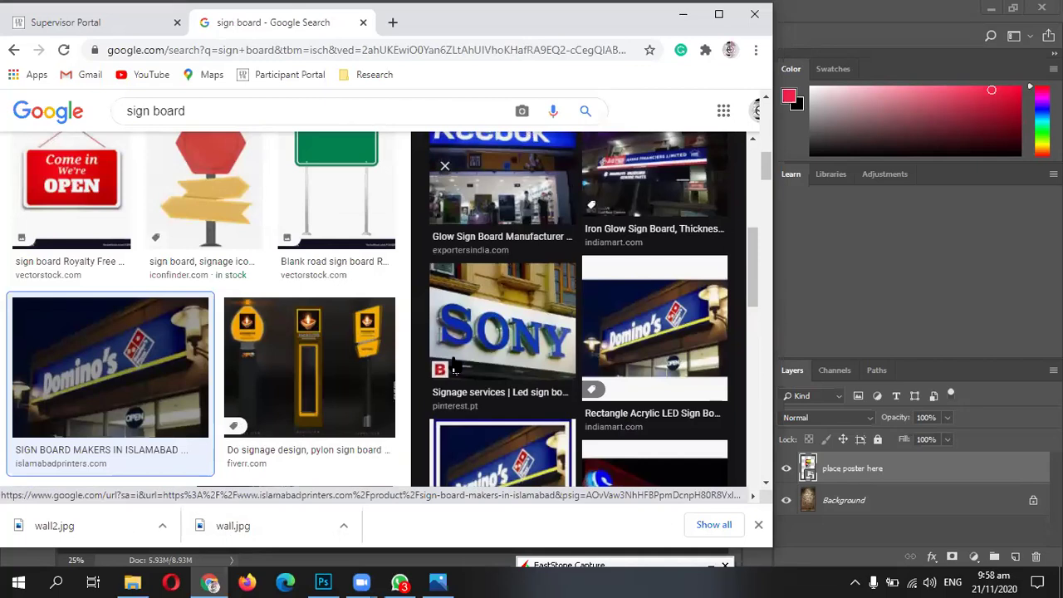
scroll(473, 366, down, 2)
scroll(477, 366, down, 1)
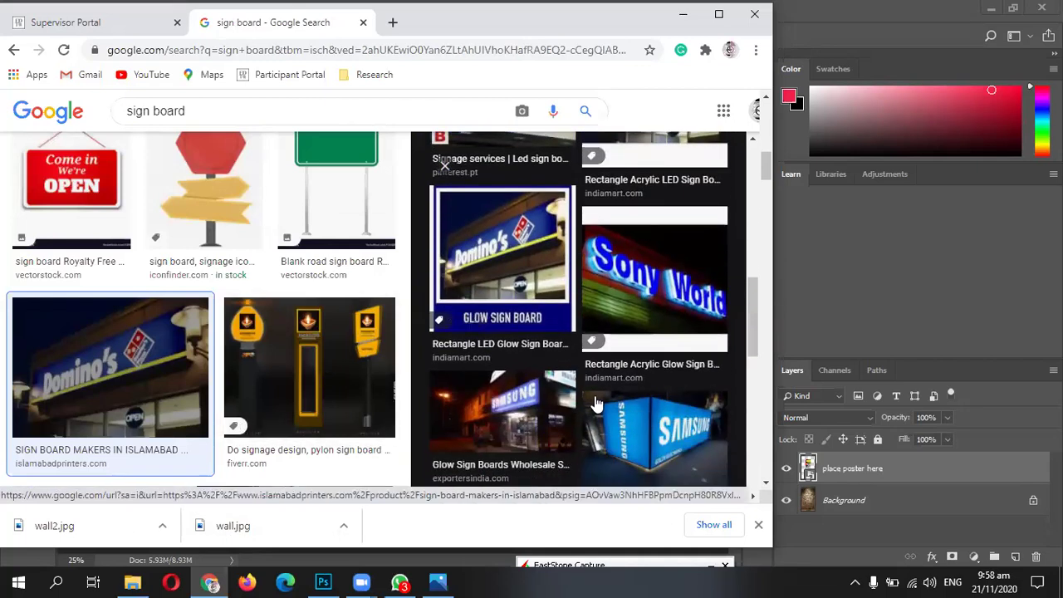
scroll(478, 366, down, 2)
scroll(249, 382, down, 1)
- Look further through the sign board results, preview the wooden sign board on a stick, and close the preview
scroll(281, 367, down, 3)
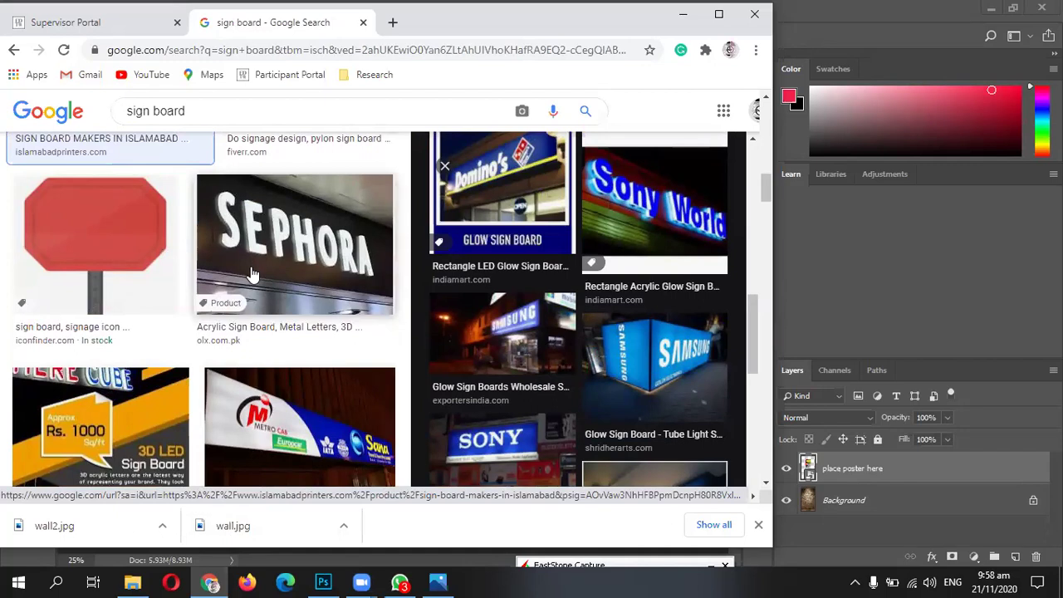
scroll(254, 274, down, 2)
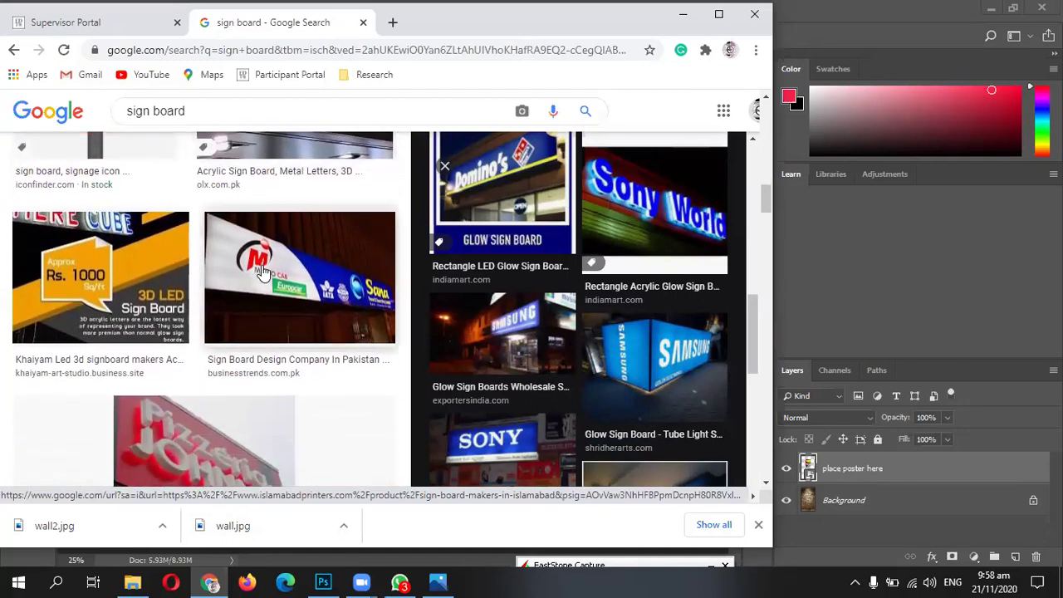
scroll(239, 392, down, 1)
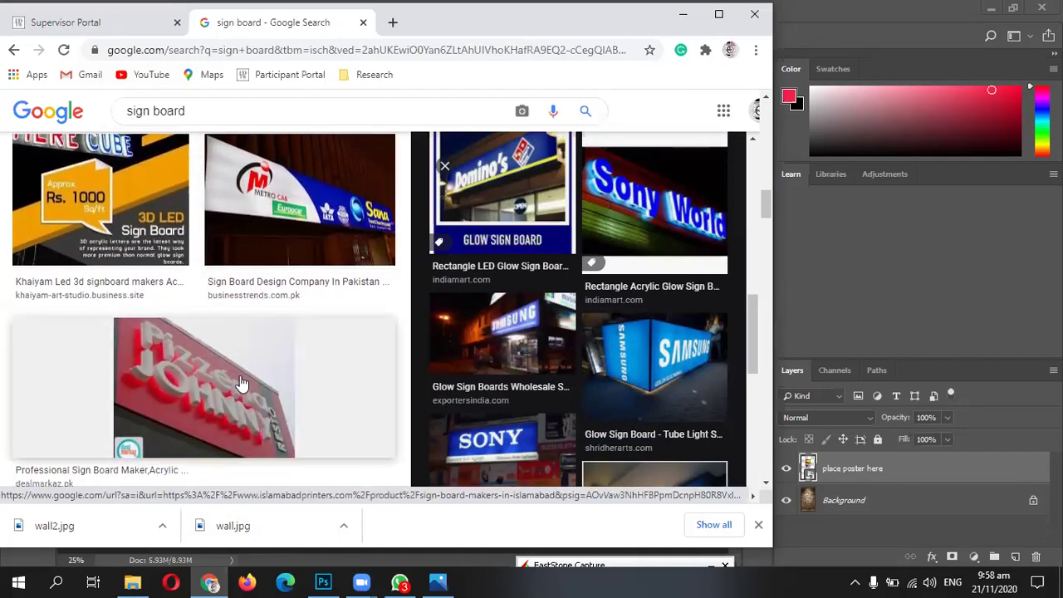
scroll(241, 384, down, 2)
scroll(241, 384, down, 5)
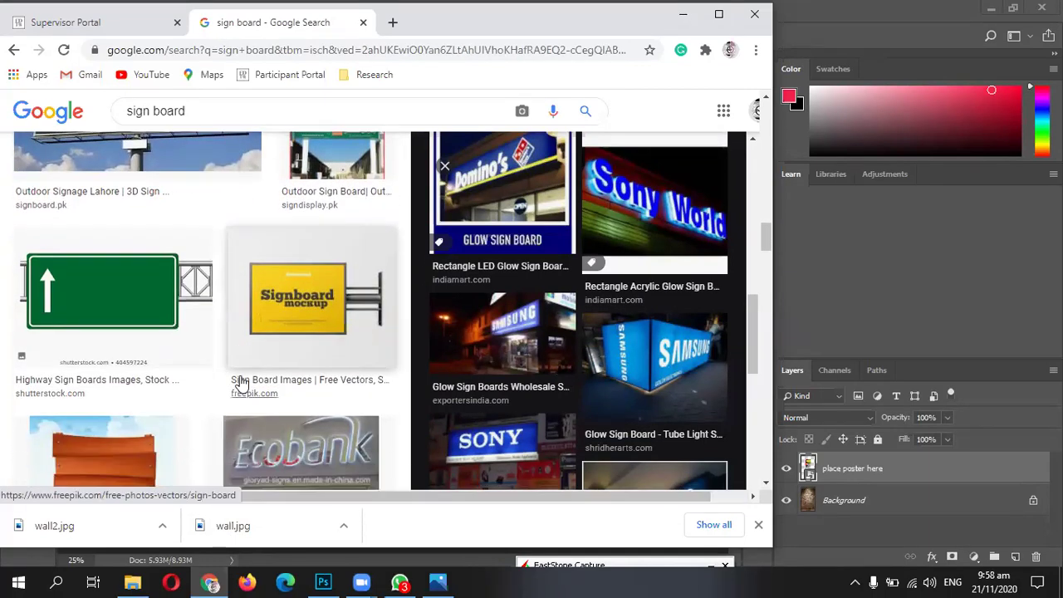
scroll(241, 384, down, 1)
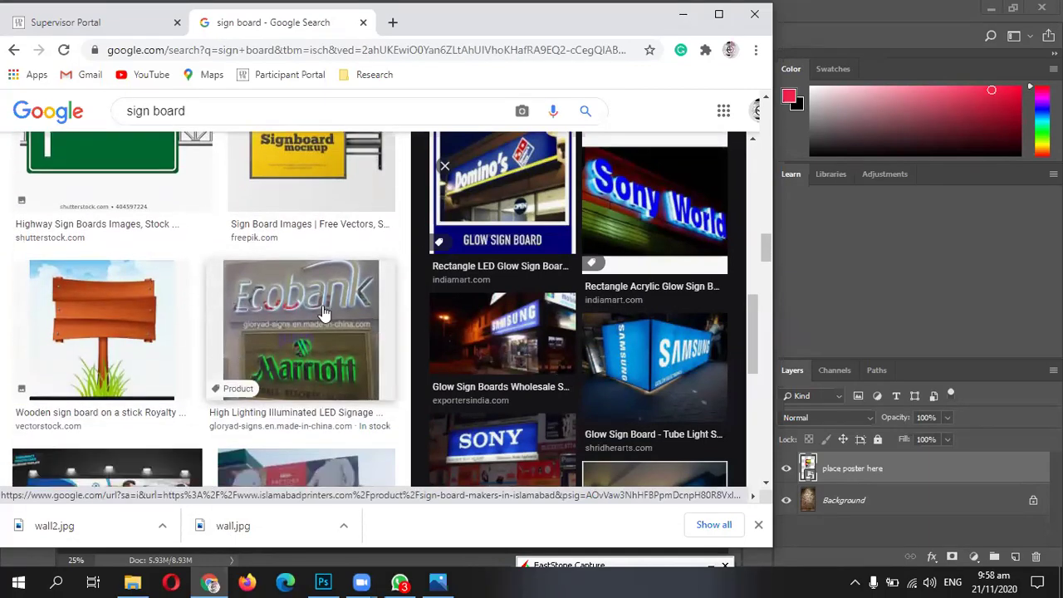
scroll(320, 315, down, 2)
scroll(320, 315, down, 1)
scroll(249, 303, up, 1)
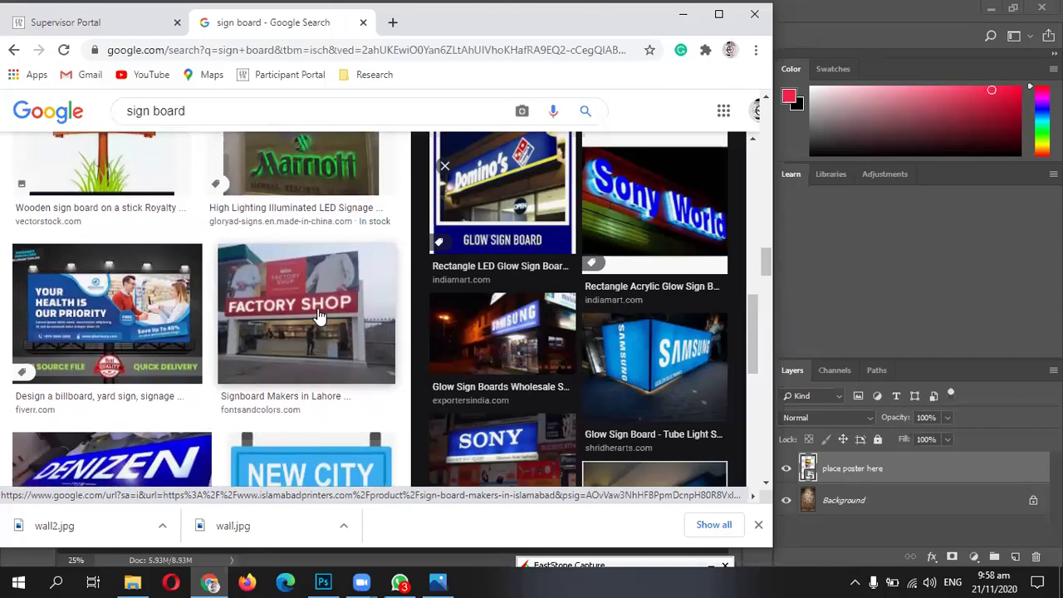
scroll(212, 287, up, 3)
scroll(86, 415, down, 1)
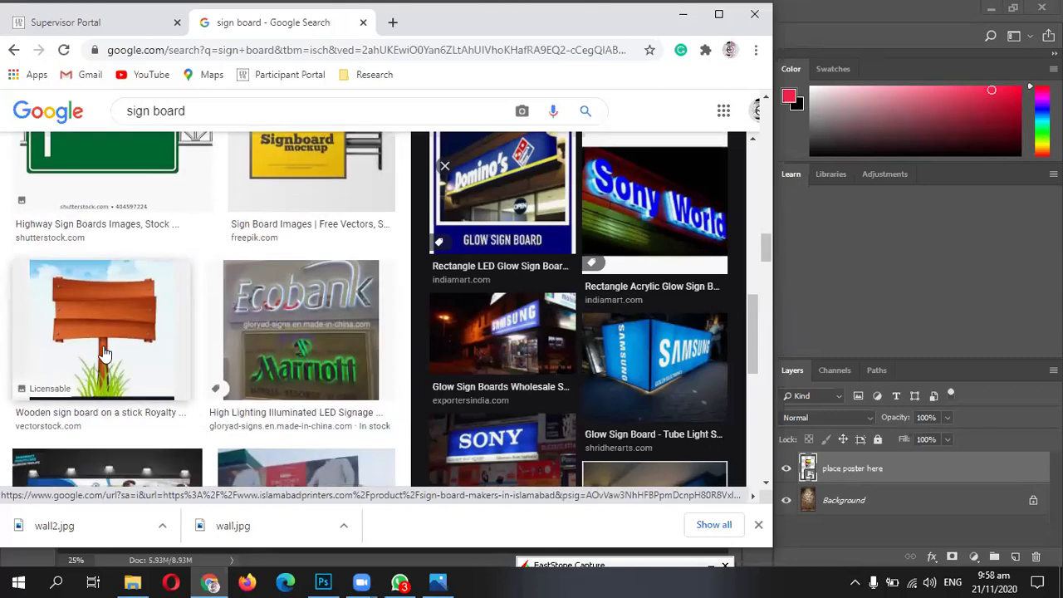
click(106, 353)
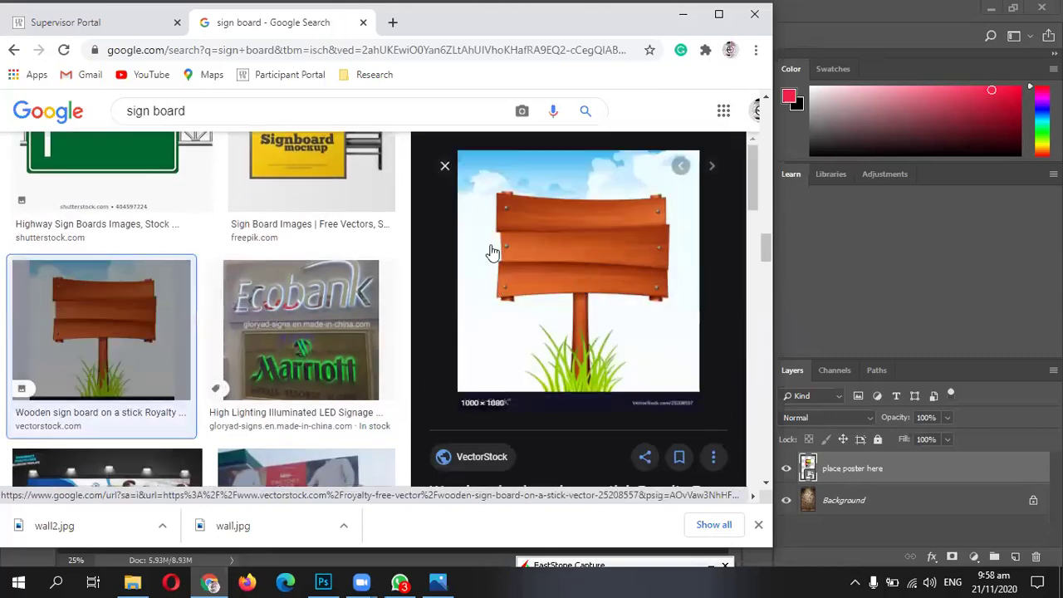
click(445, 168)
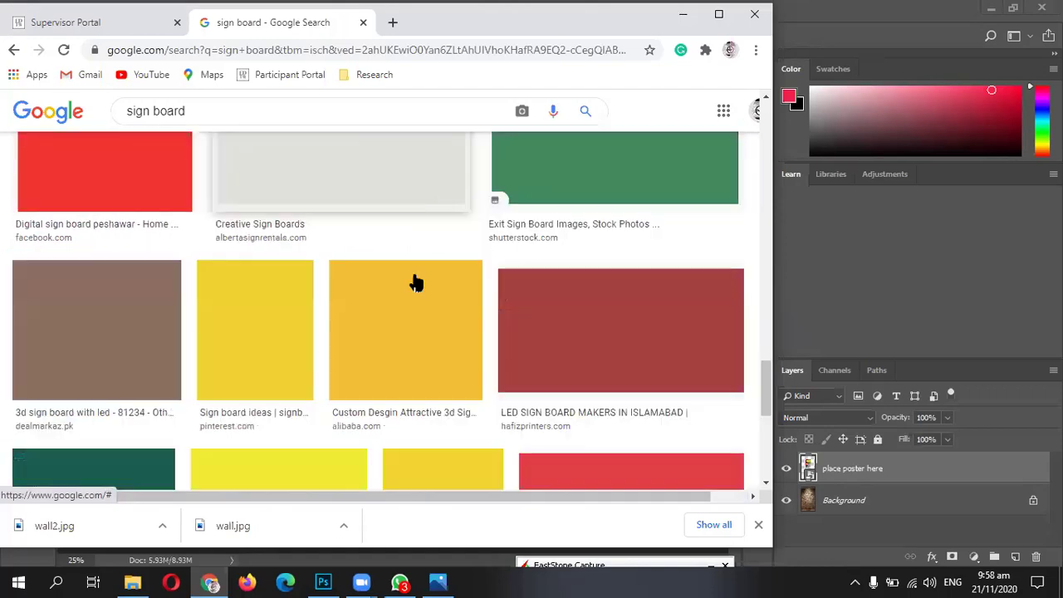
- Preview the Free Modern Square Signboard Mockup and the related Black Signboard Mockup, then close the preview
scroll(391, 291, down, 4)
scroll(395, 297, down, 6)
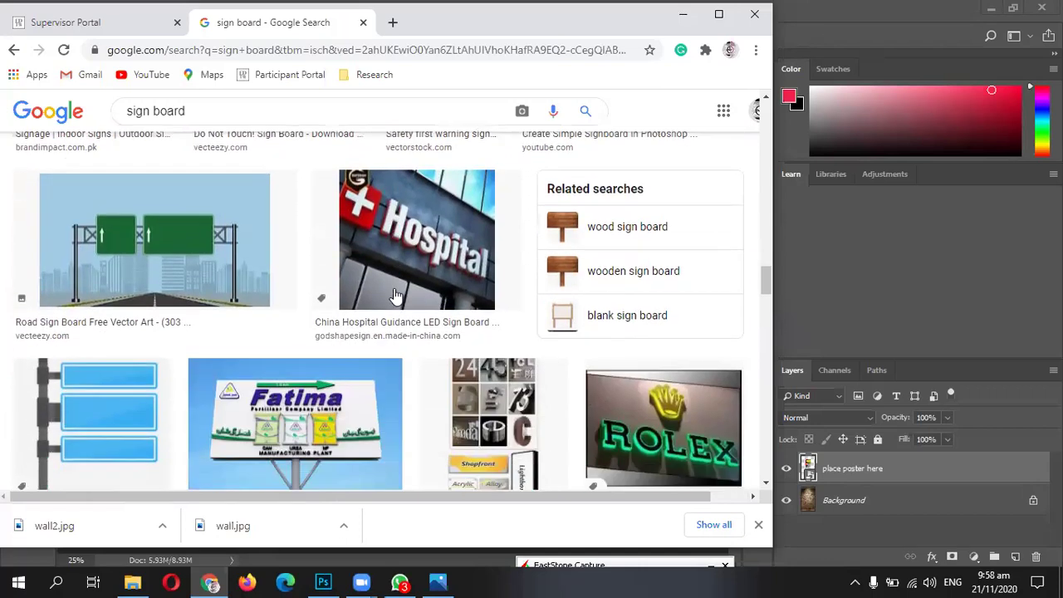
scroll(395, 297, down, 2)
scroll(395, 297, up, 2)
scroll(396, 297, down, 5)
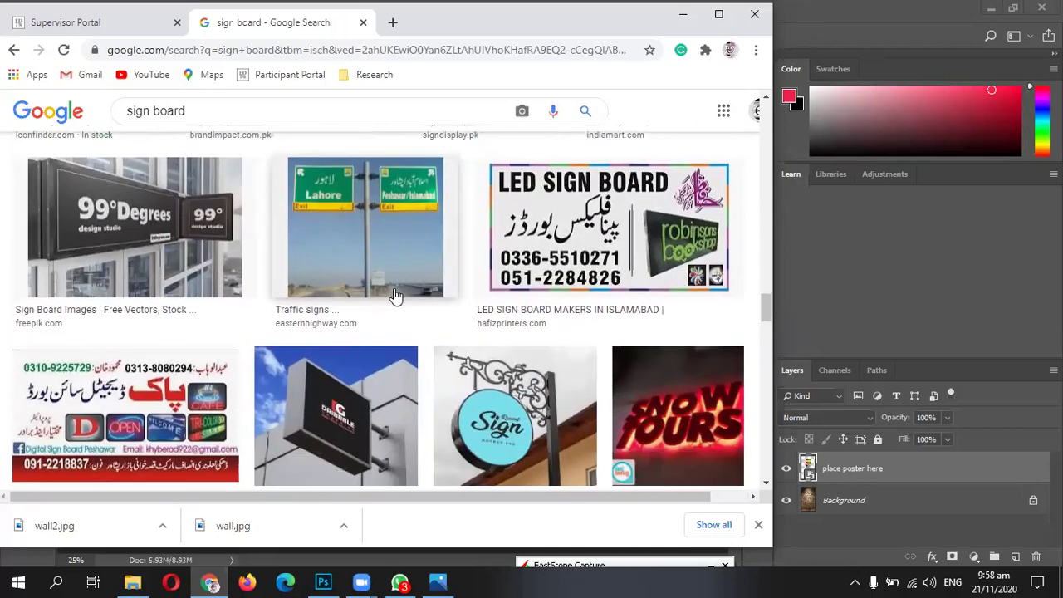
scroll(395, 296, down, 2)
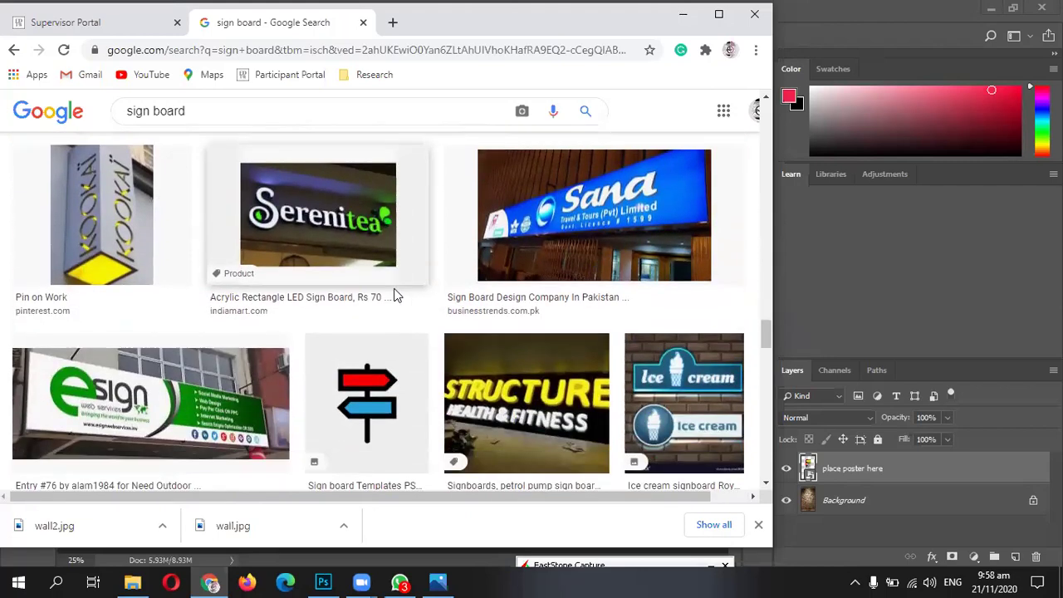
scroll(393, 291, up, 4)
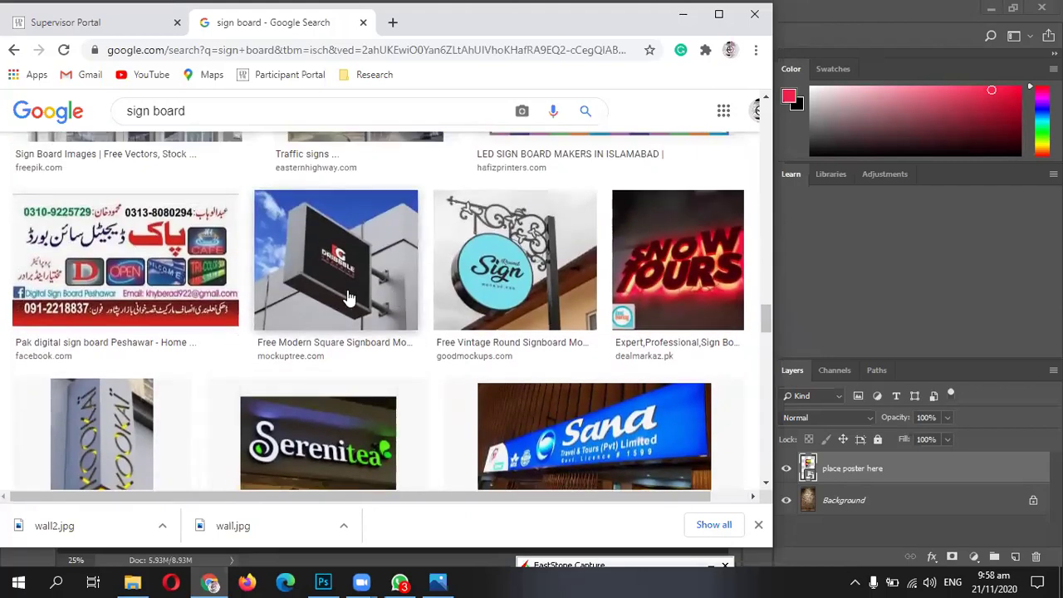
click(347, 295)
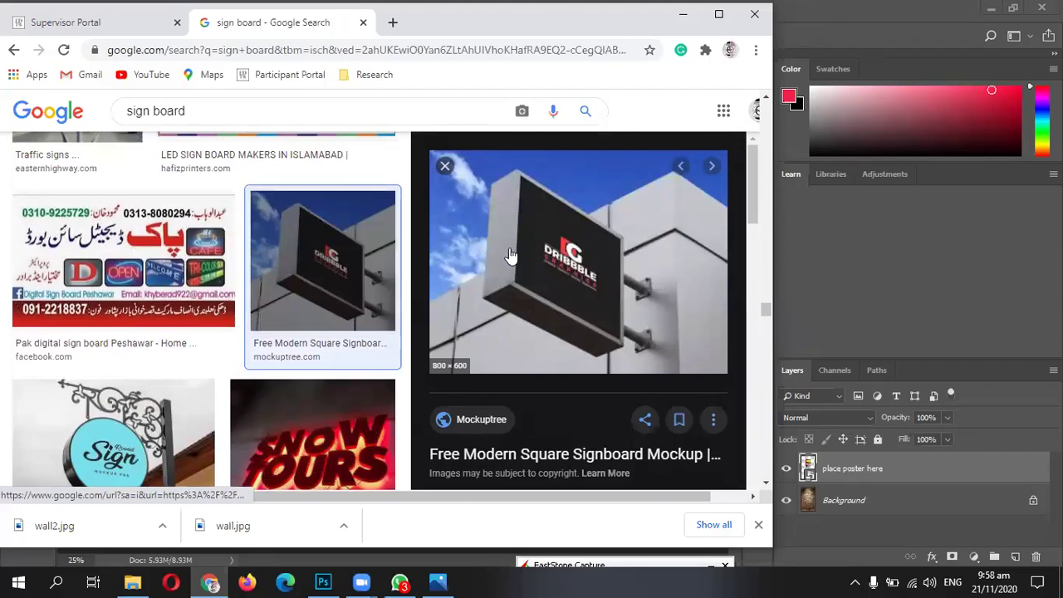
scroll(510, 255, down, 4)
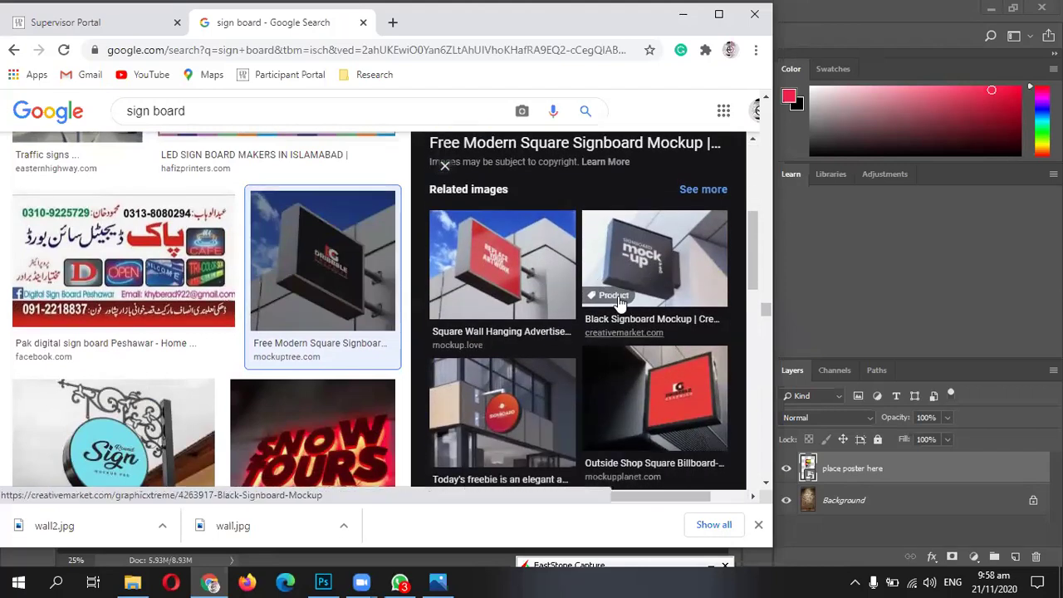
click(641, 264)
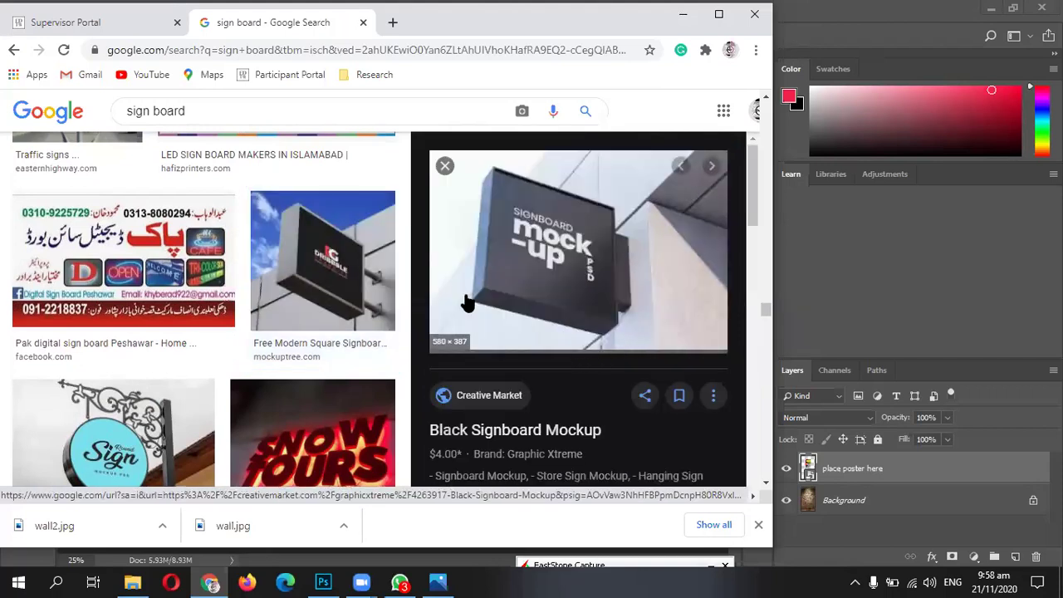
click(445, 169)
- Examine more sign board results for a suitable picture and preview the purple Yaari adda sign
scroll(584, 406, down, 5)
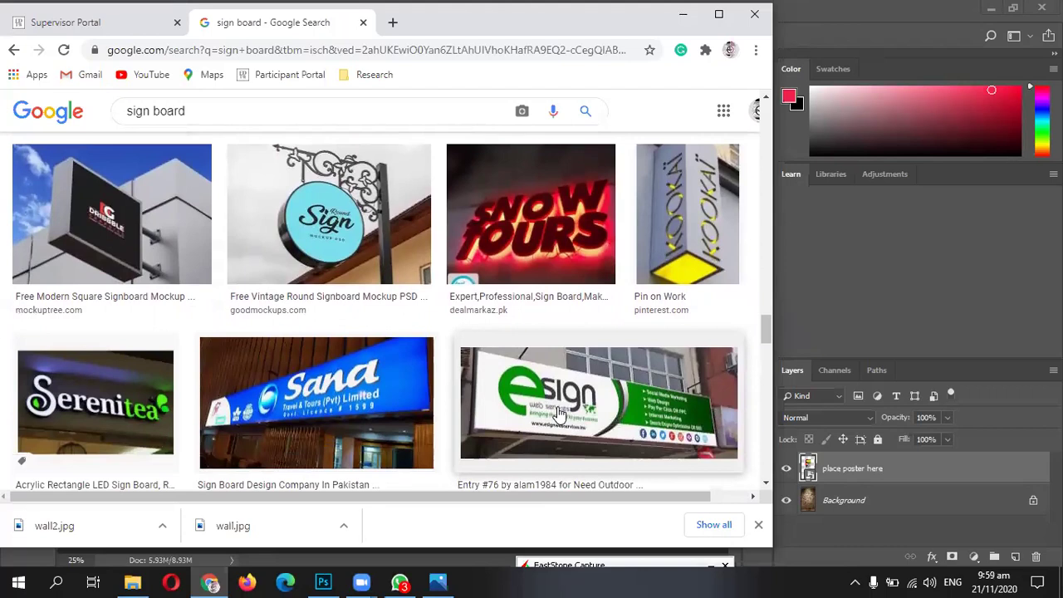
scroll(307, 345, down, 2)
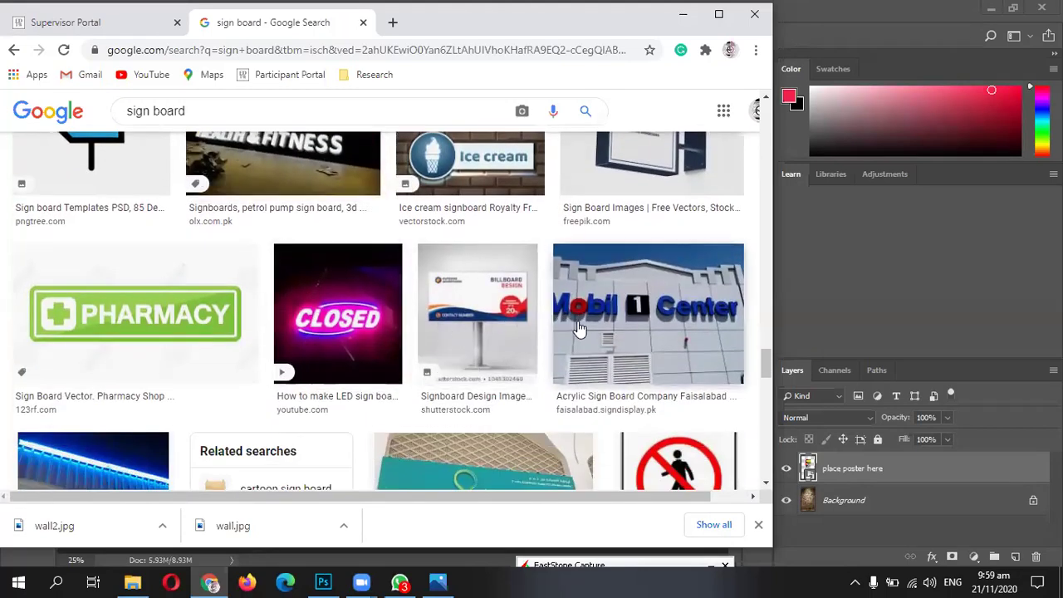
scroll(579, 324, down, 2)
scroll(596, 188, up, 1)
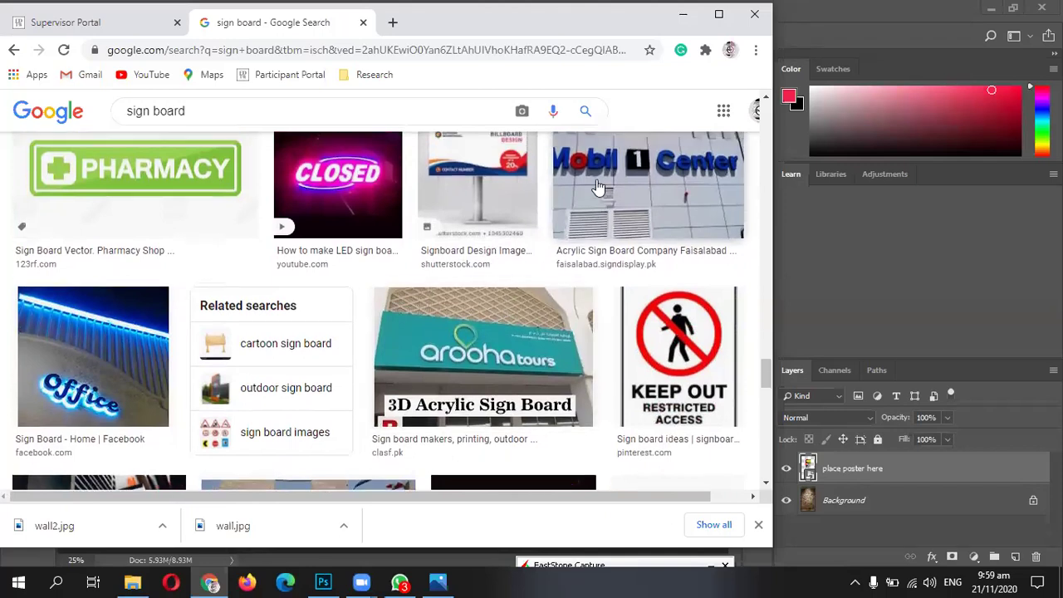
scroll(631, 225, up, 1)
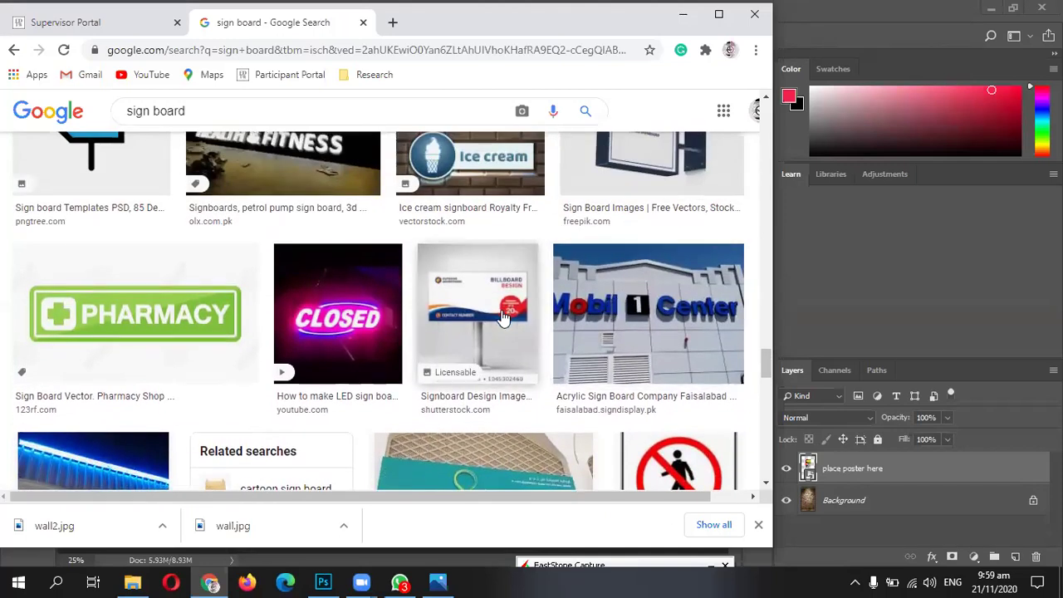
scroll(502, 318, down, 5)
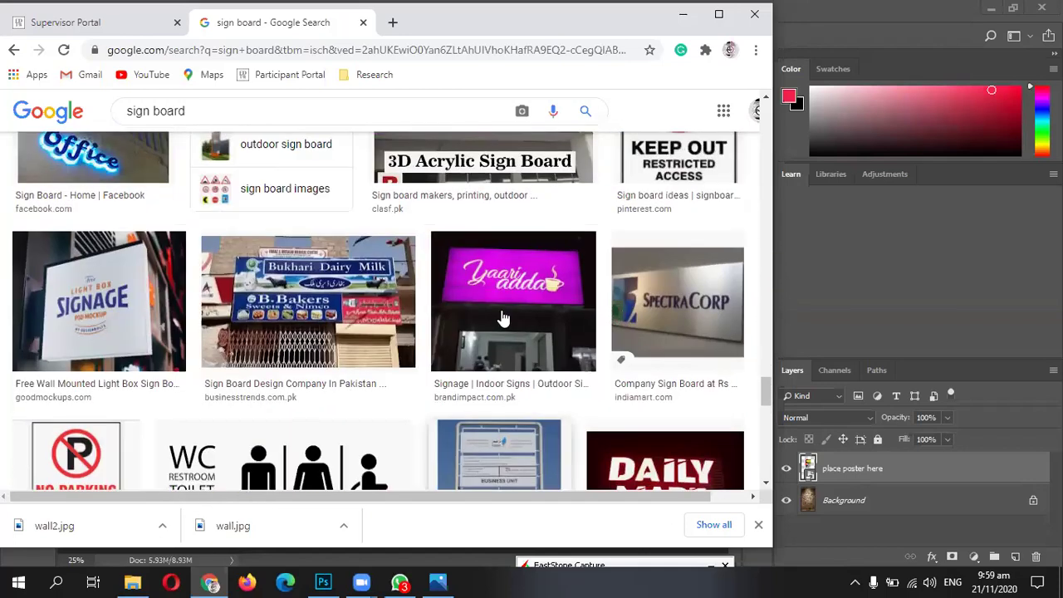
click(502, 319)
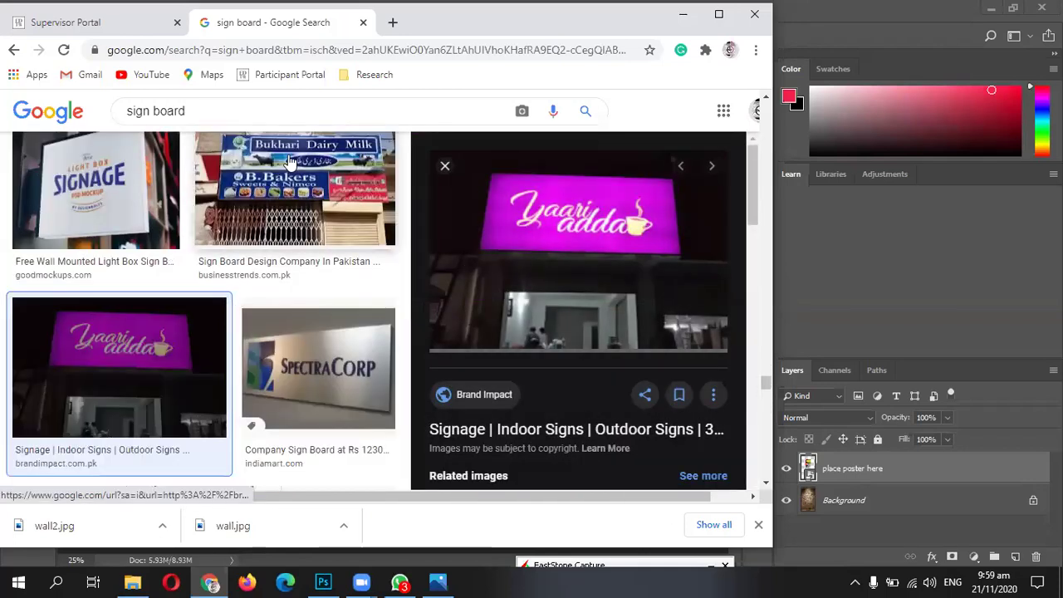
- Refine the Google Images search to "sign board hd"
click(325, 117)
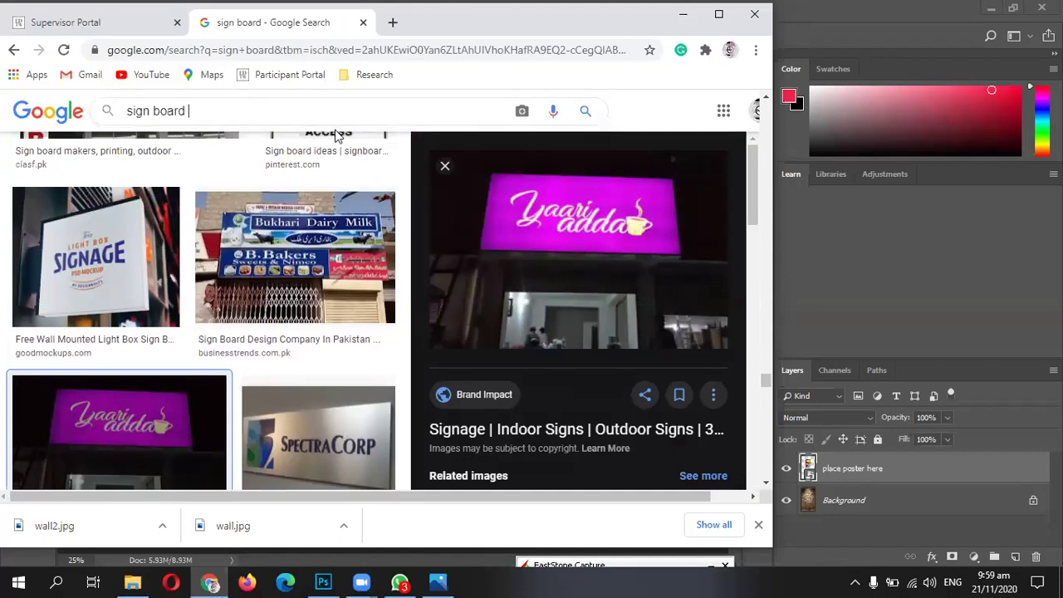
text(hd)
key(Return)
- Preview the white "YOU'RE NOT LOST YOU'RE HERE" wall sign picture from wallpaperscraft.com and start saving the image
scroll(308, 320, down, 3)
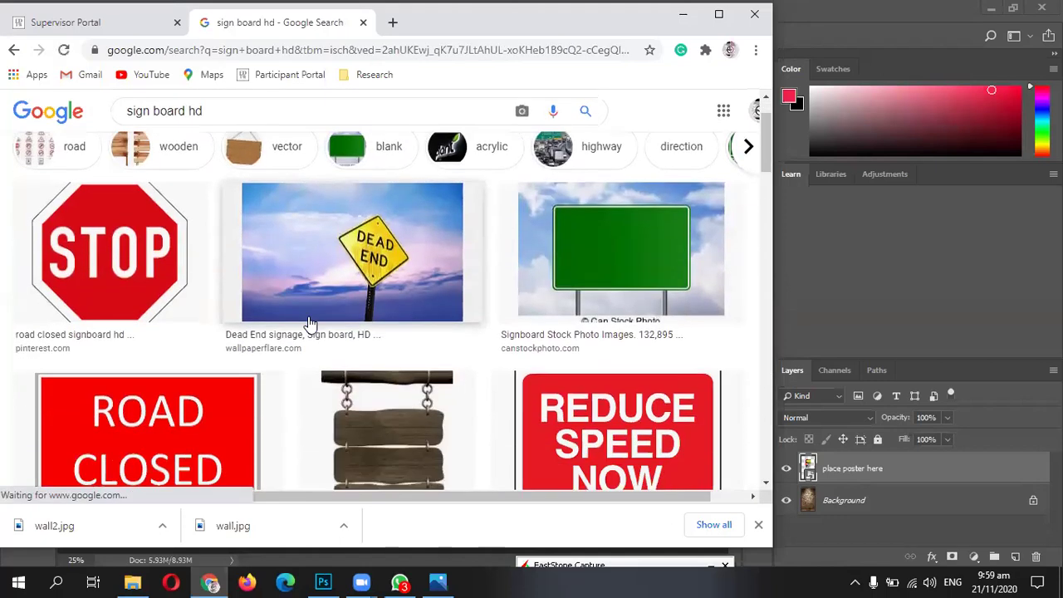
scroll(312, 326, down, 6)
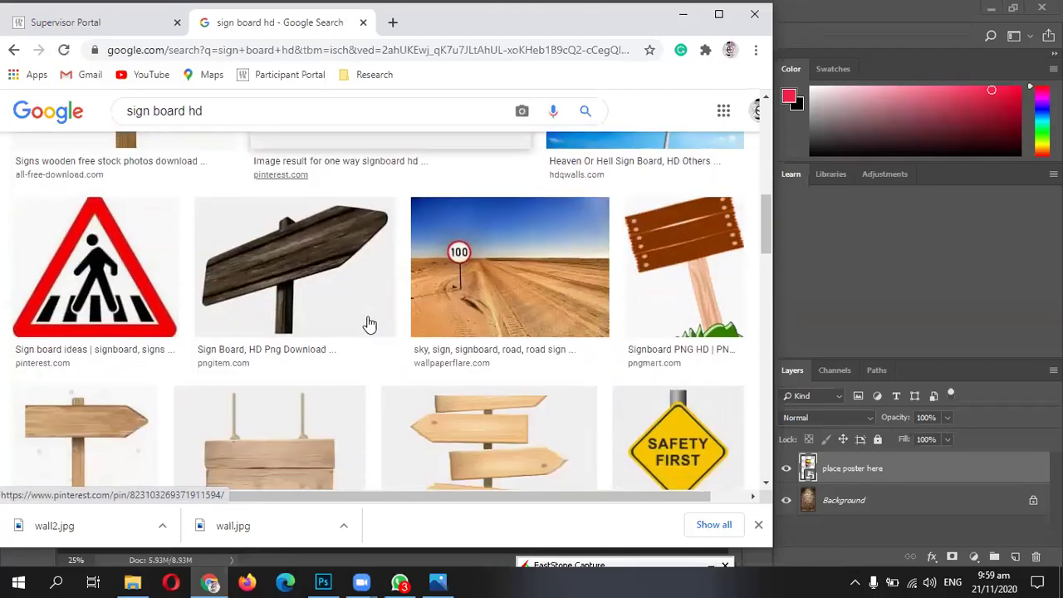
scroll(369, 324, down, 5)
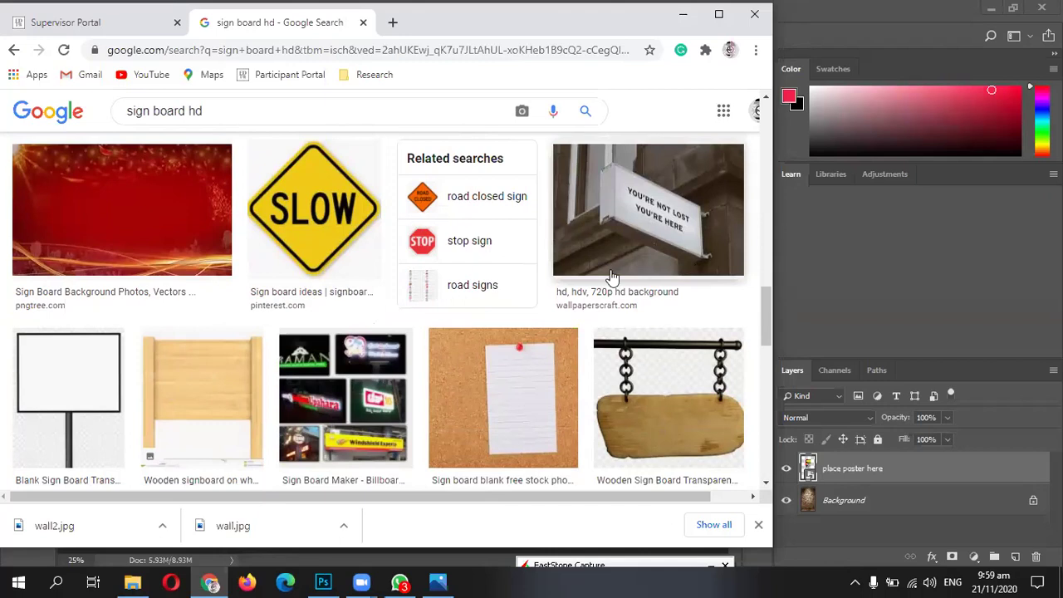
click(628, 200)
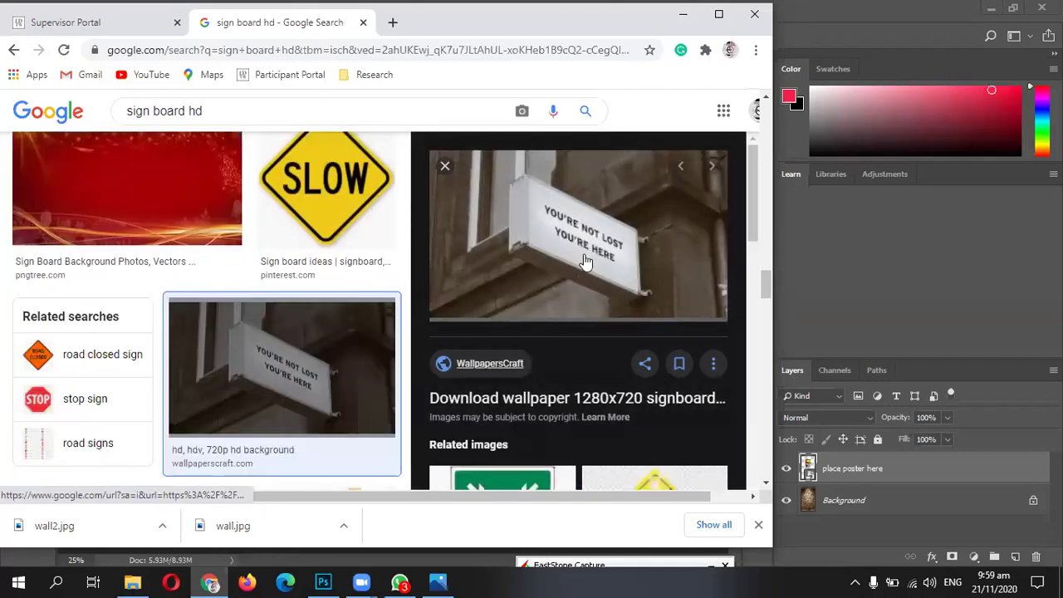
right_click(534, 260)
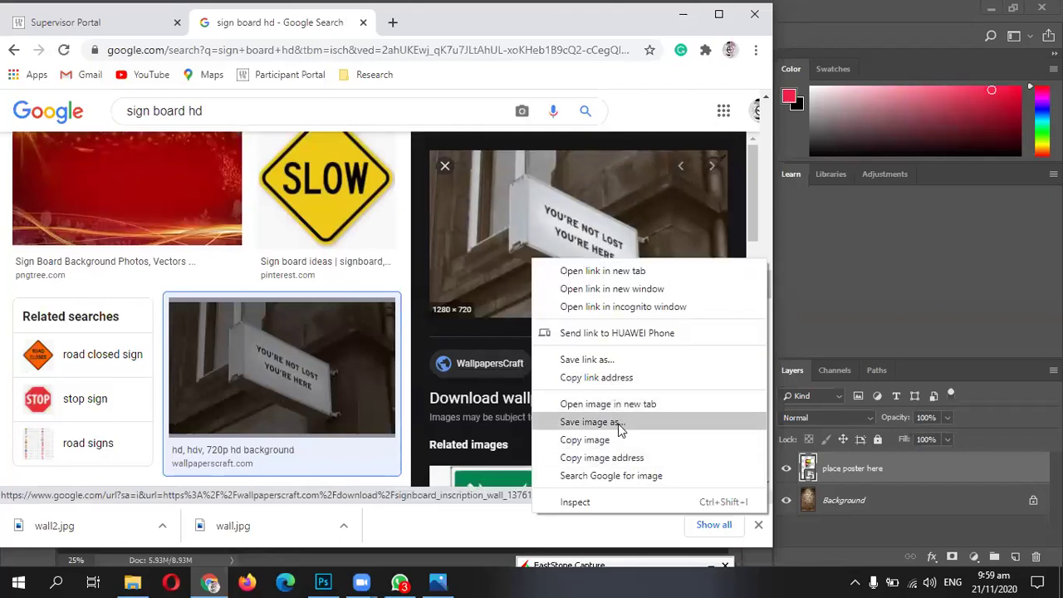
click(618, 422)
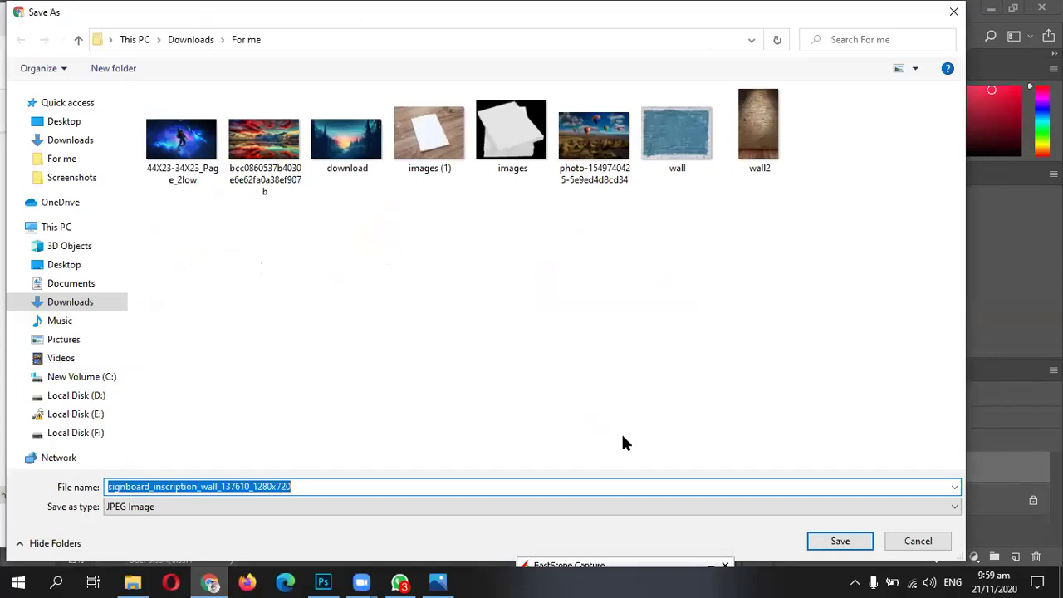
- Save the signboard picture as a JPEG named "signboard" in the For me folder
text(st)
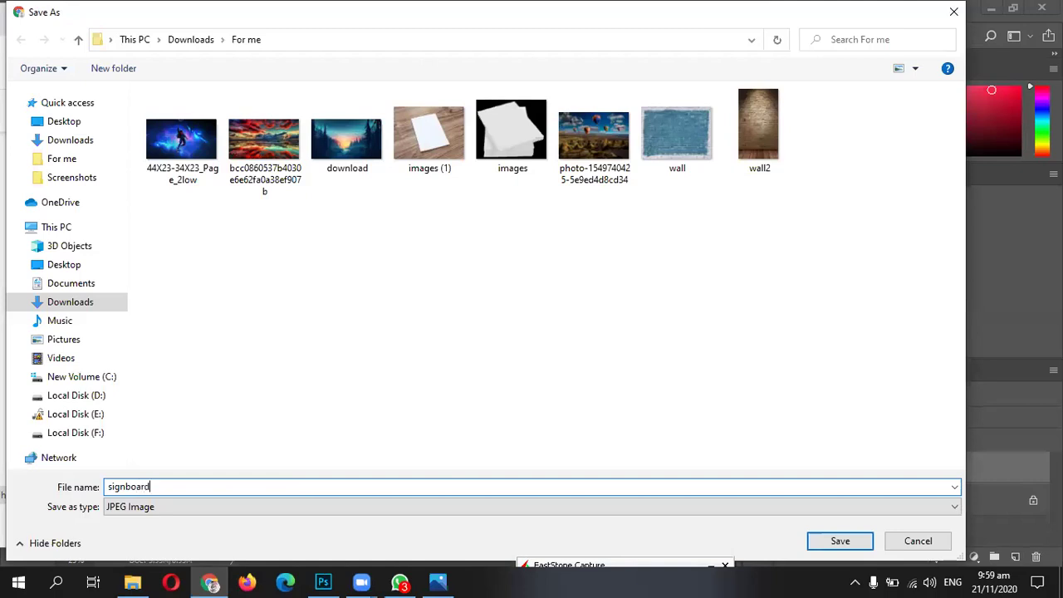
text(gnboard)
key(Return)
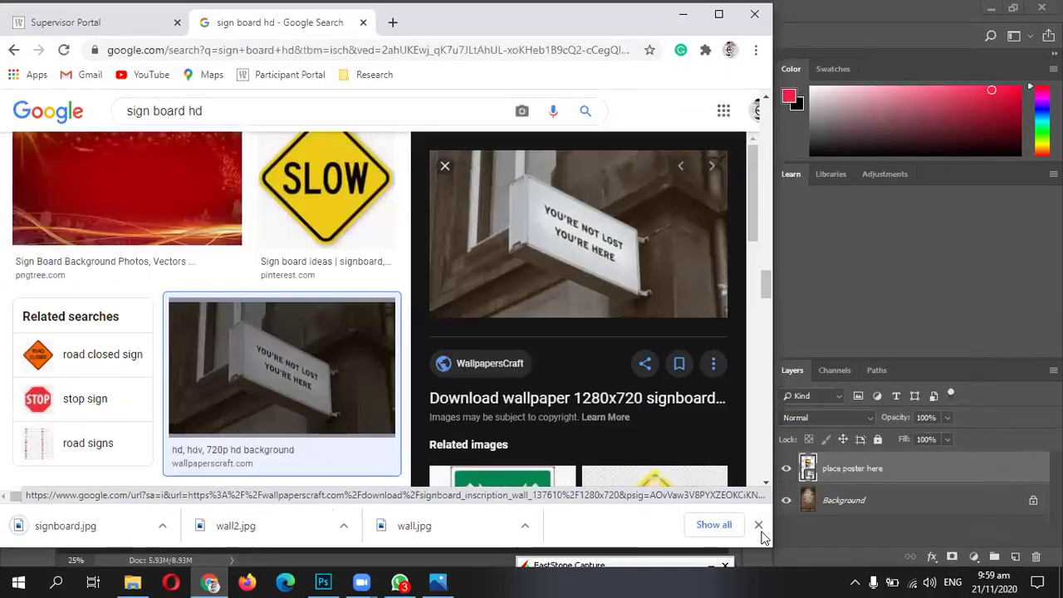
- Close the image preview and look through the "sign board hd" results for other usable signboard pictures
click(445, 166)
scroll(456, 309, down, 5)
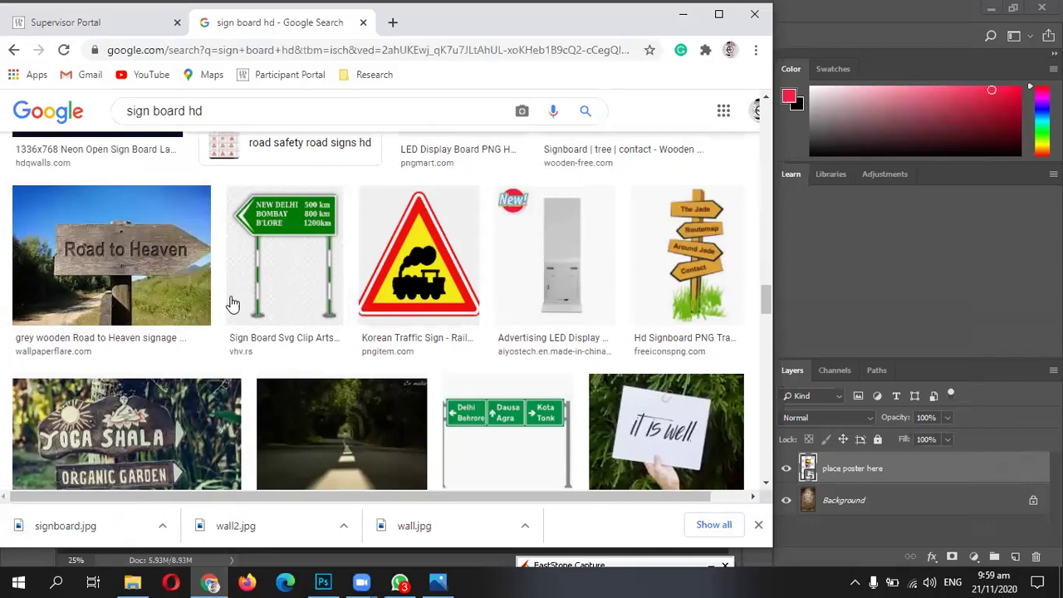
scroll(462, 324, down, 1)
scroll(462, 324, down, 3)
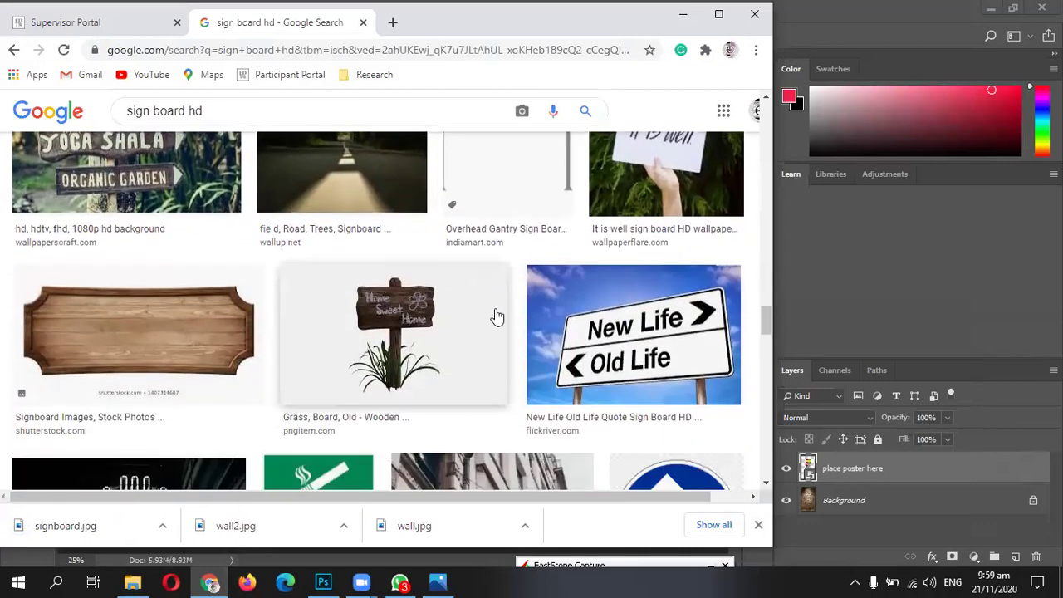
scroll(518, 303, up, 1)
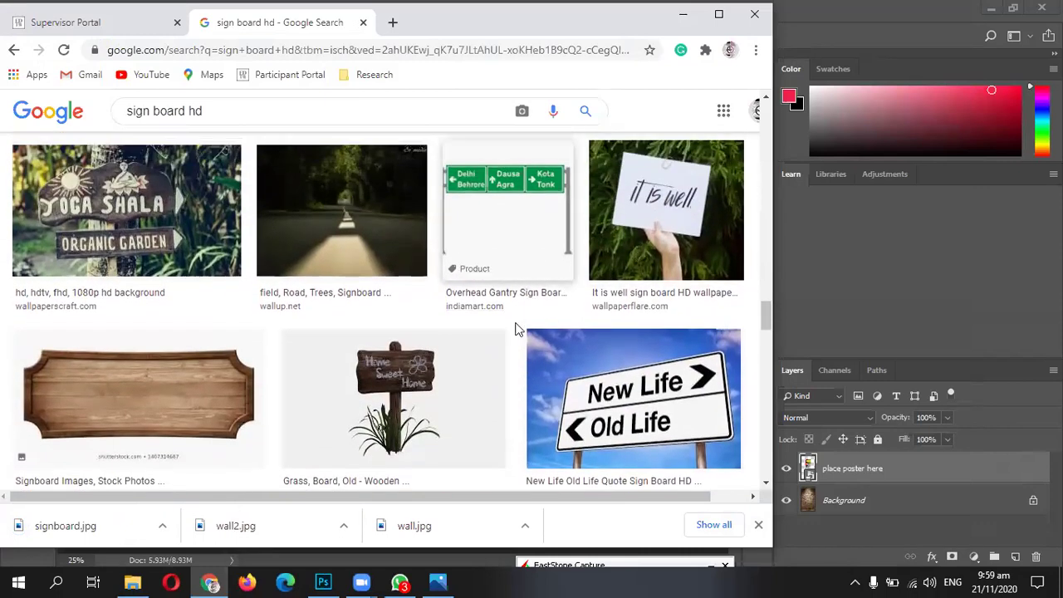
scroll(472, 368, down, 3)
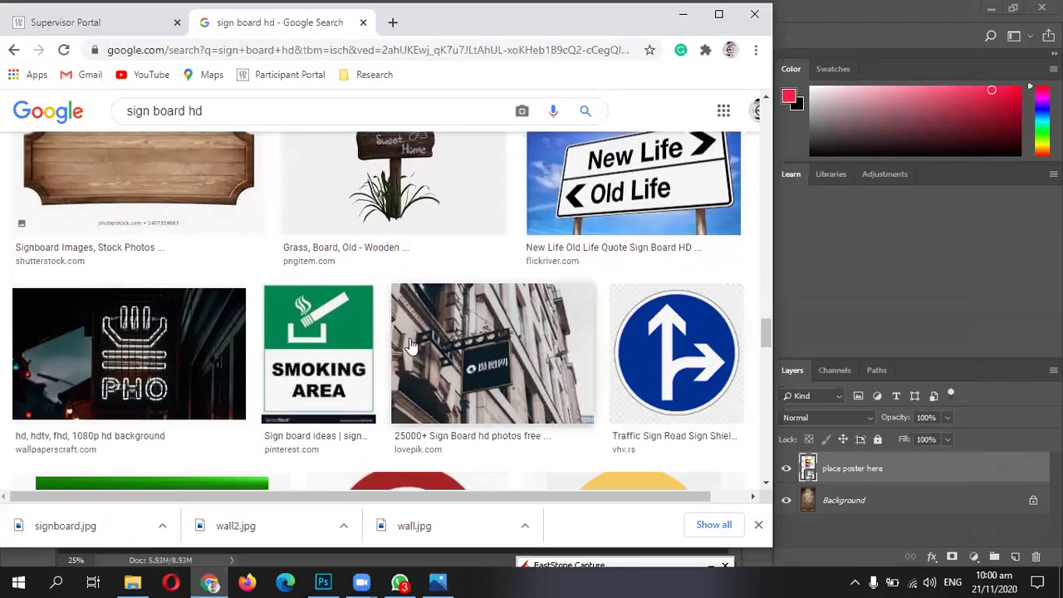
scroll(403, 332, down, 10)
scroll(395, 322, down, 15)
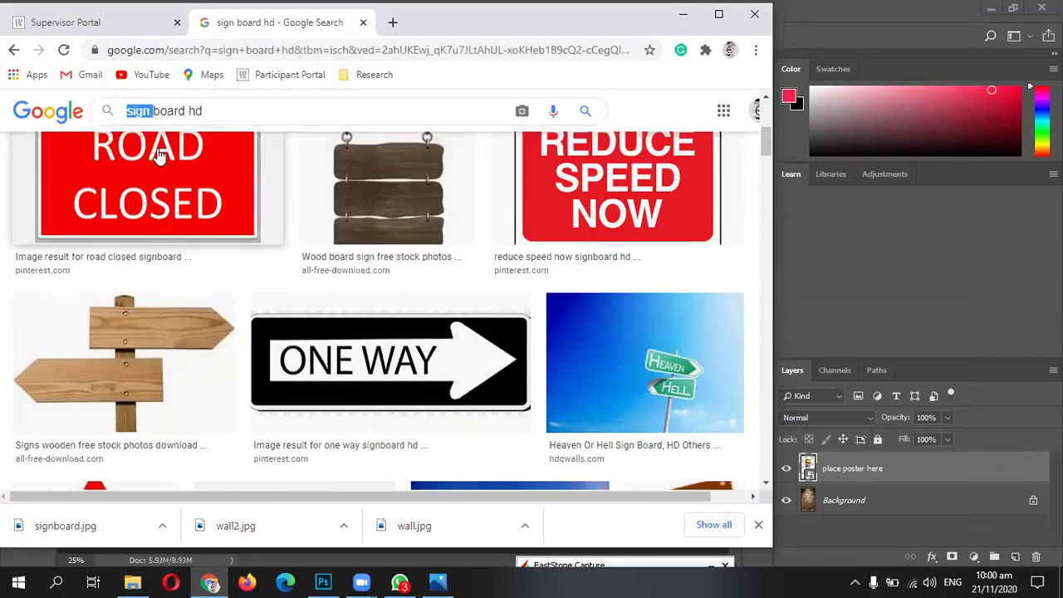
- Change the image search to "billboard hd"
key(BackSpace)
text(bill)
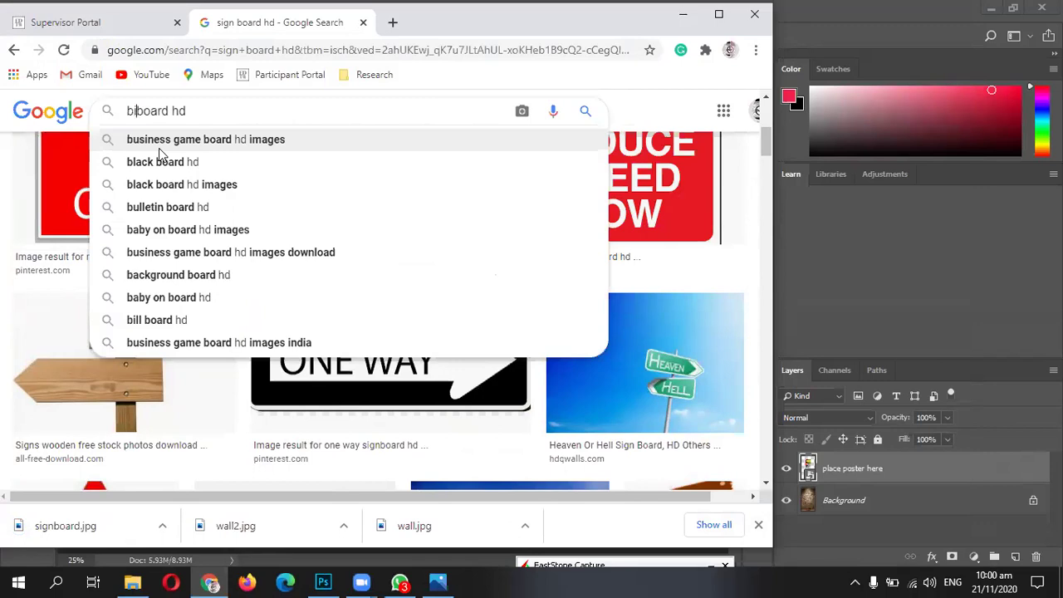
click(160, 151)
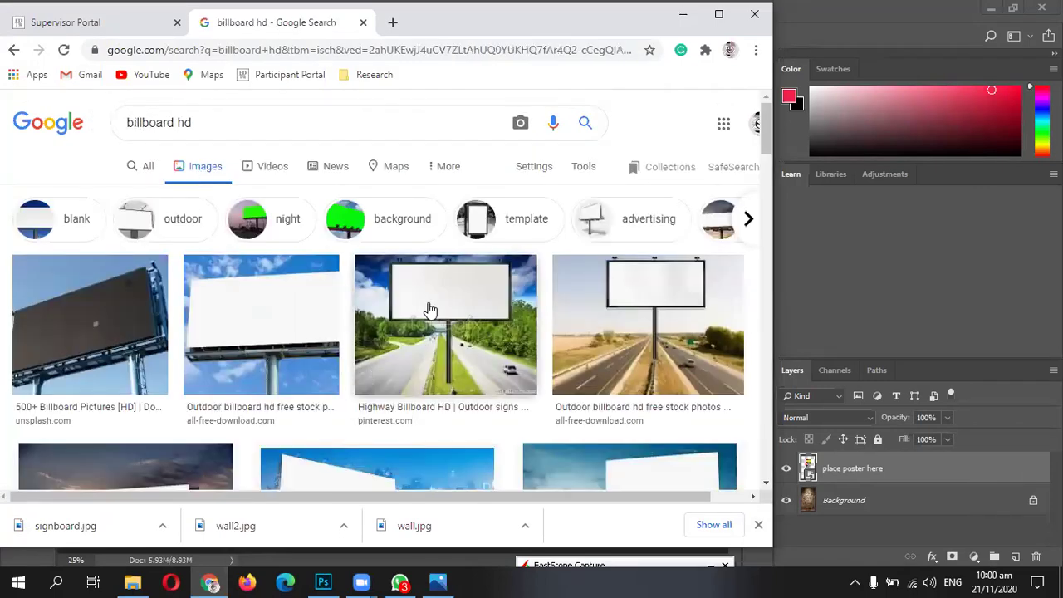
- Preview the highway billboard, the dark Unsplash billboard and the white outdoor billboard among the image results
click(432, 309)
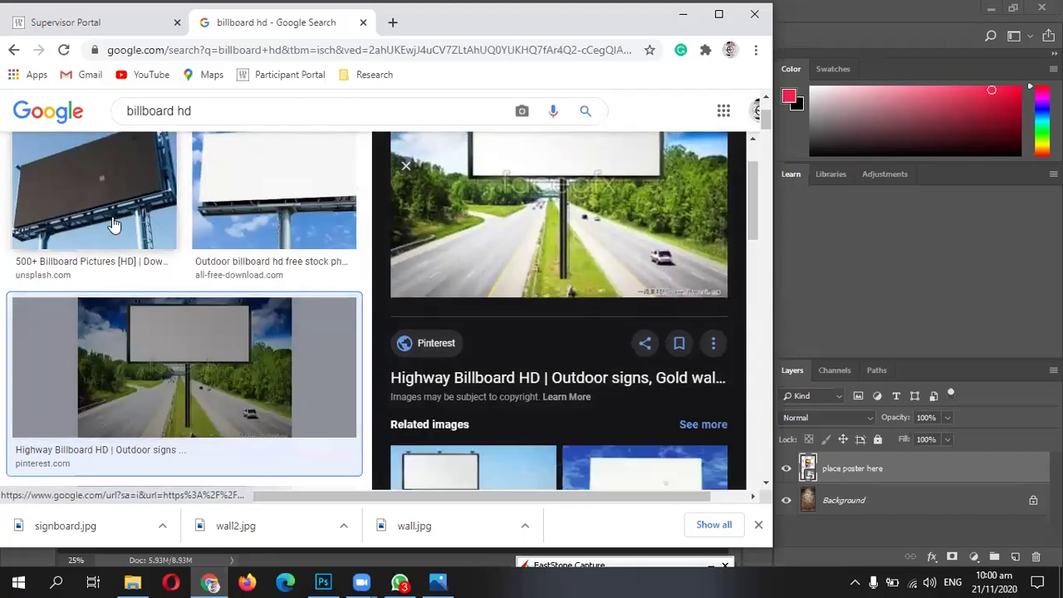
click(114, 225)
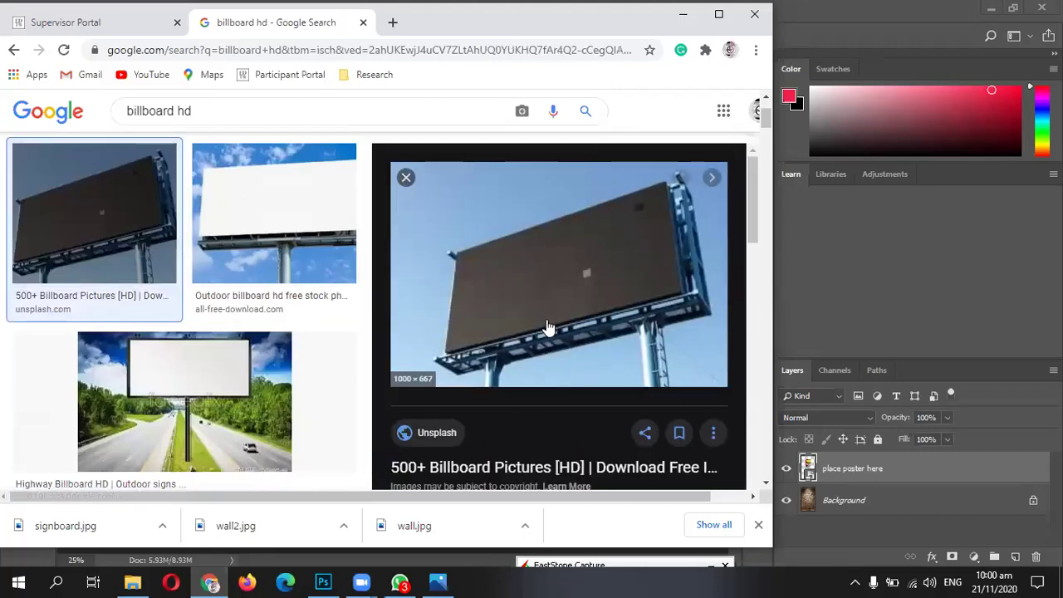
click(406, 177)
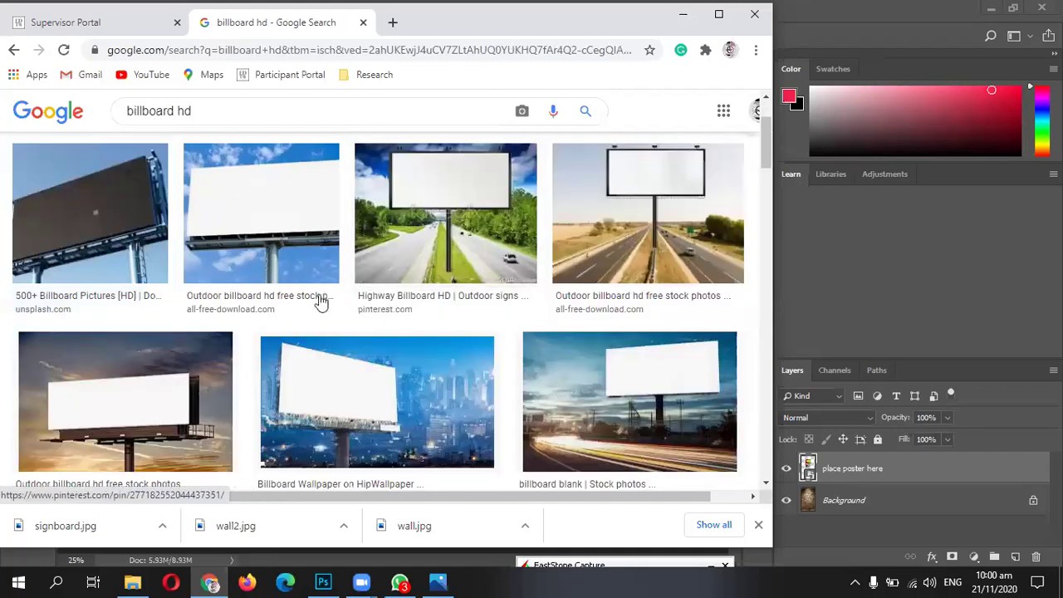
click(300, 240)
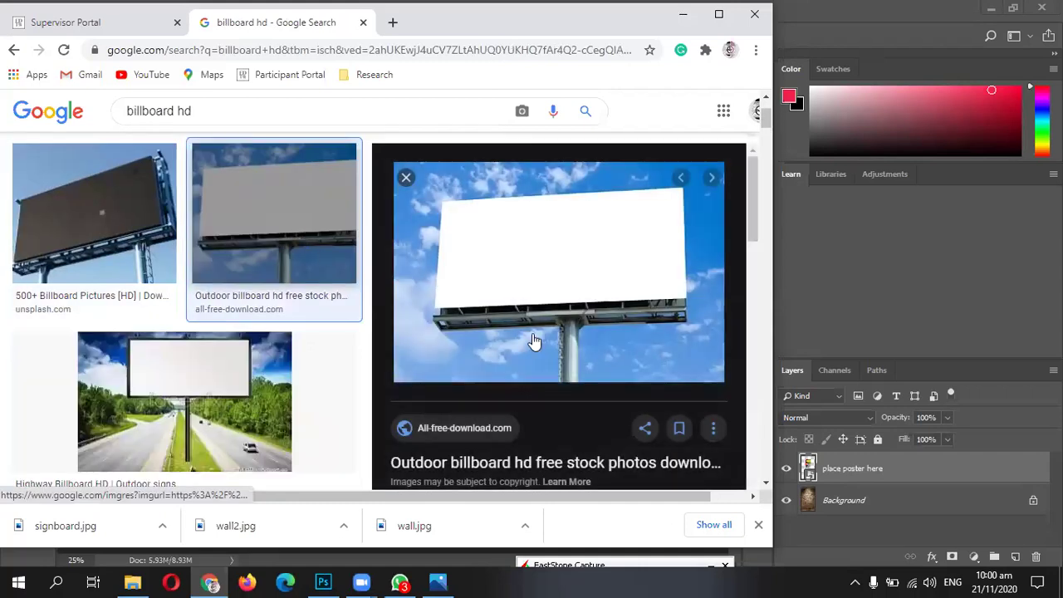
click(406, 177)
scroll(350, 350, down, 3)
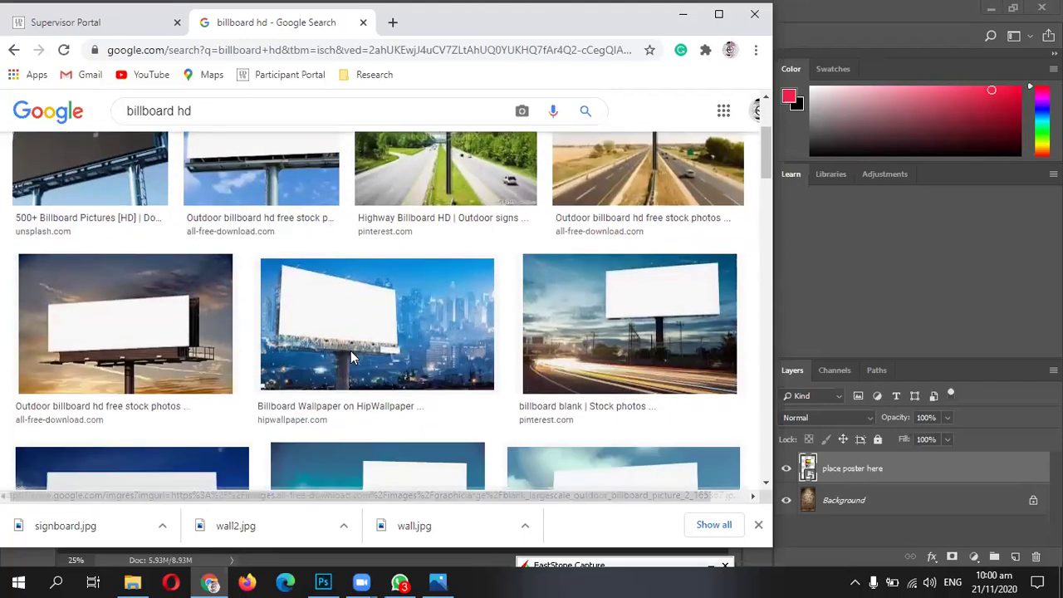
- Open the HipWallpaper source page of the blank white billboard in front of the blue city skyline
click(353, 264)
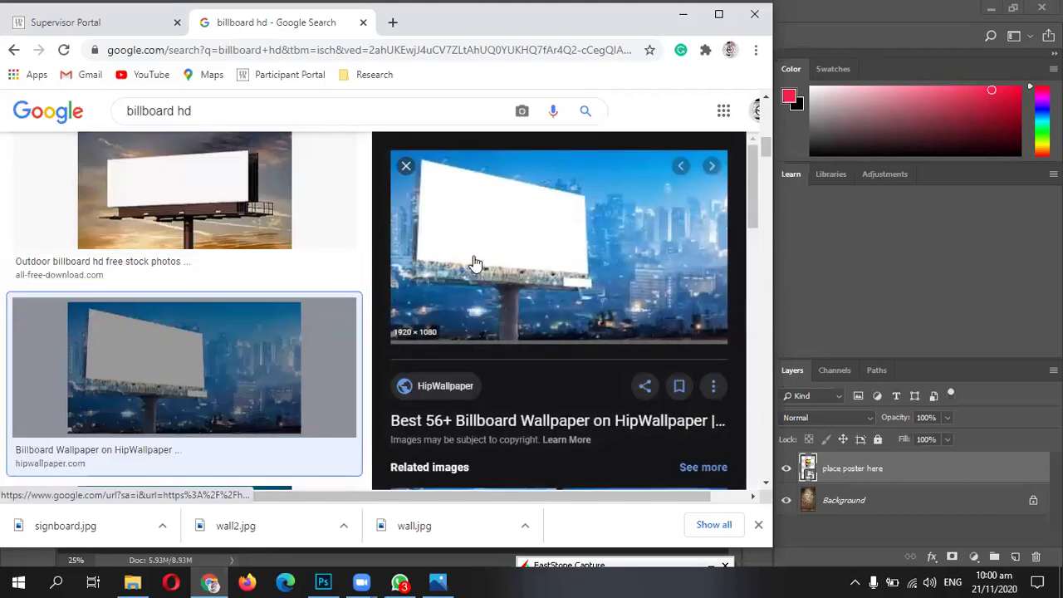
click(518, 286)
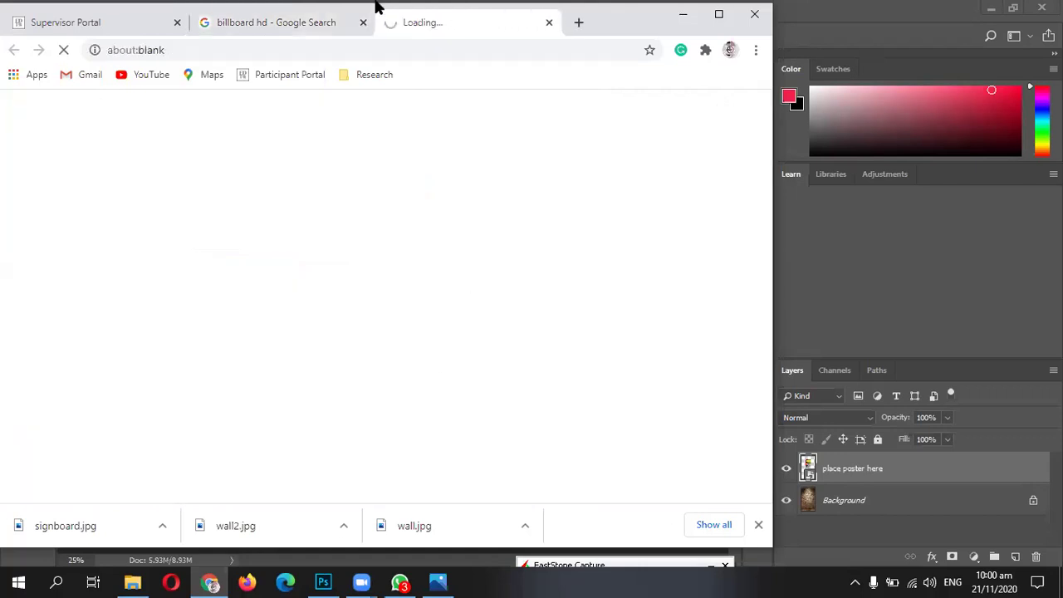
scroll(266, 390, down, 1)
scroll(263, 382, up, 1)
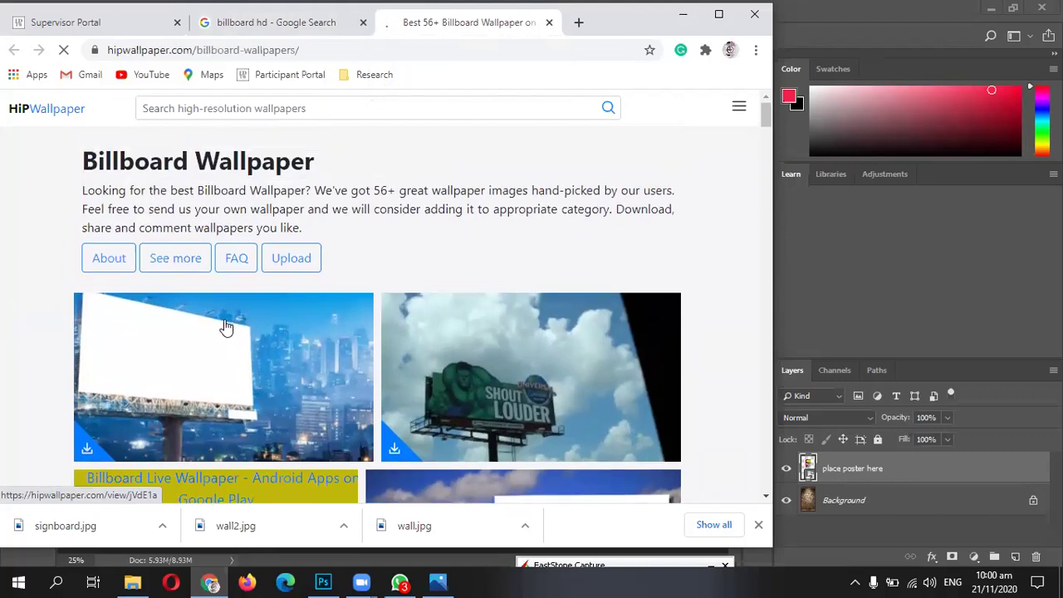
scroll(237, 345, down, 1)
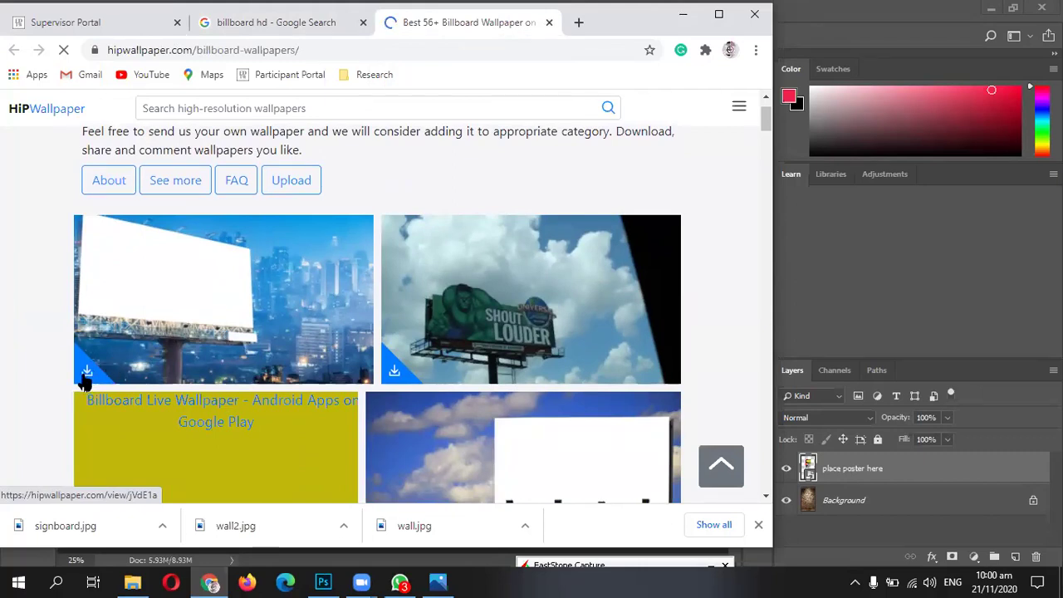
- Download the blank city-skyline billboard wallpaper from its 1920x1080 HipWallpaper page
click(85, 375)
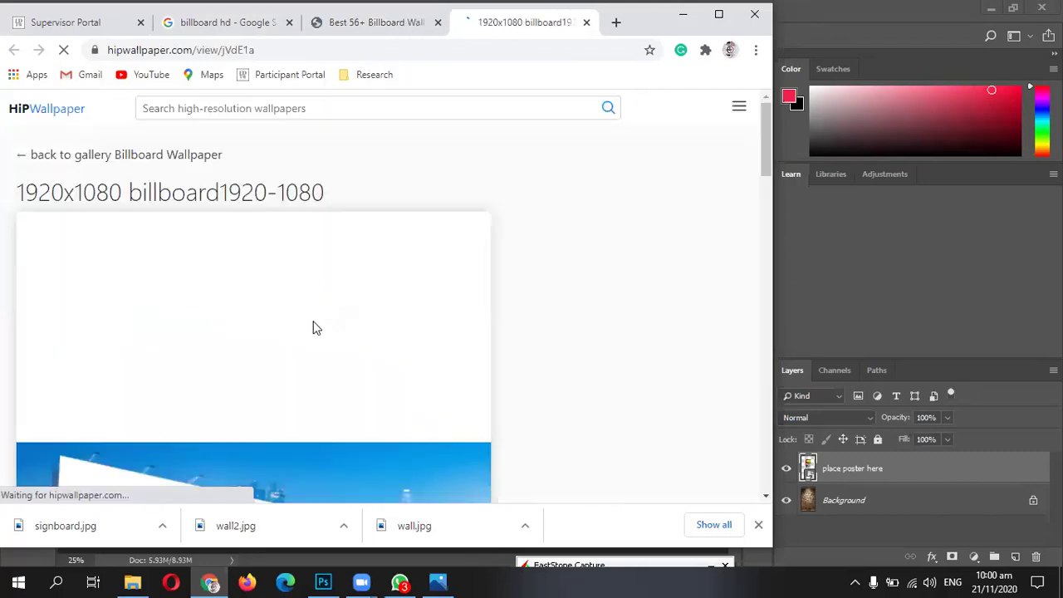
scroll(296, 325, down, 4)
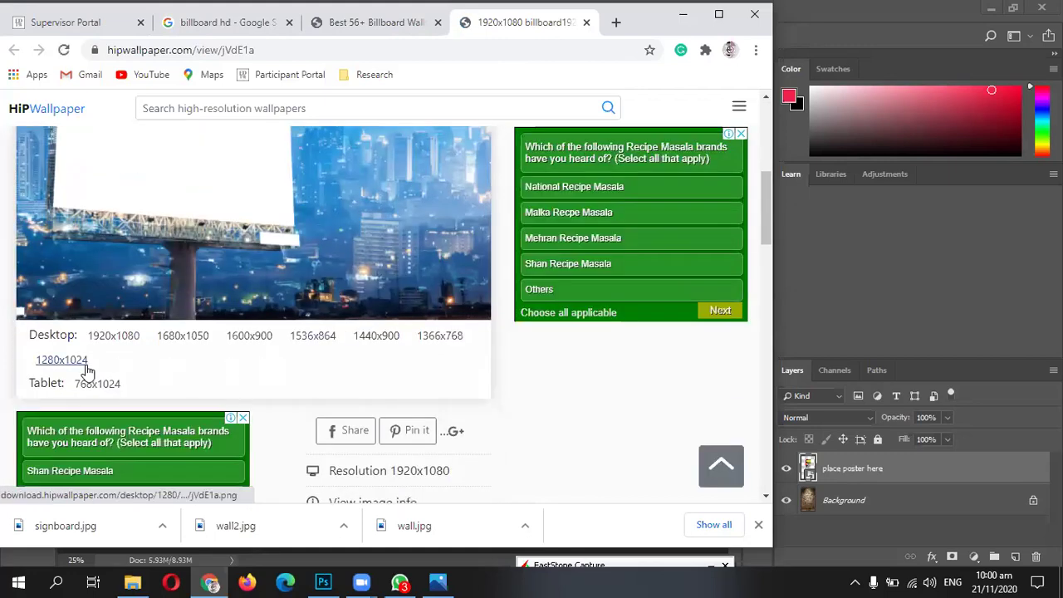
scroll(438, 411, down, 3)
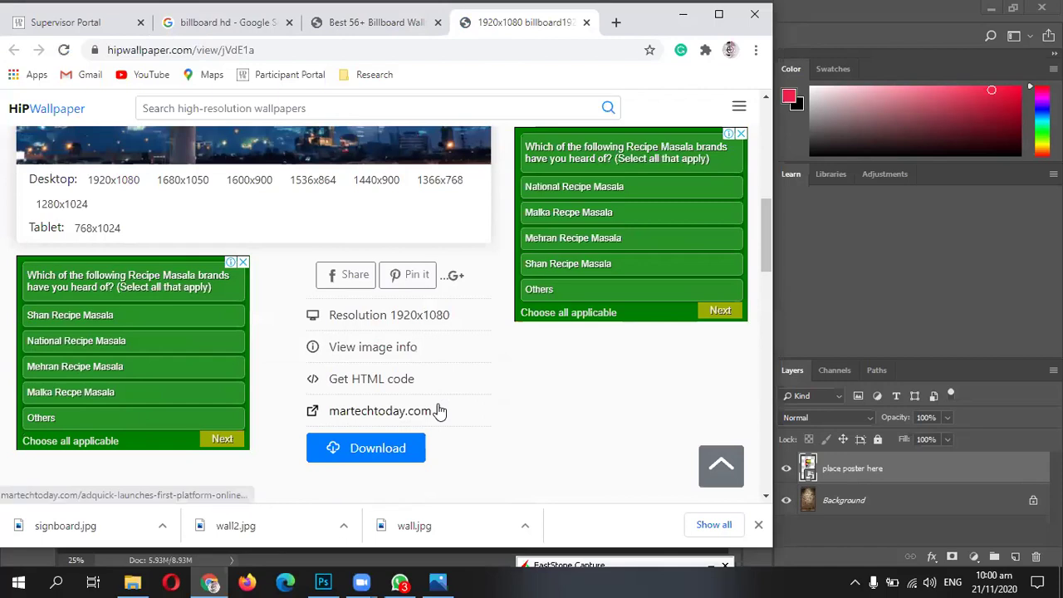
click(355, 446)
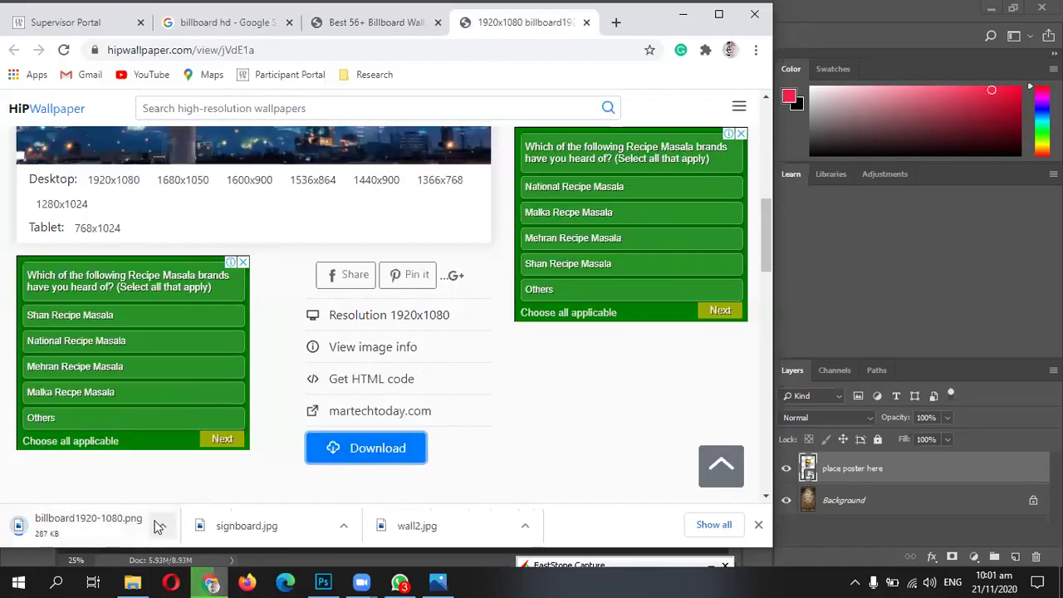
- Show the downloaded billboard1920-1080 file in its folder and return to the browser
click(162, 521)
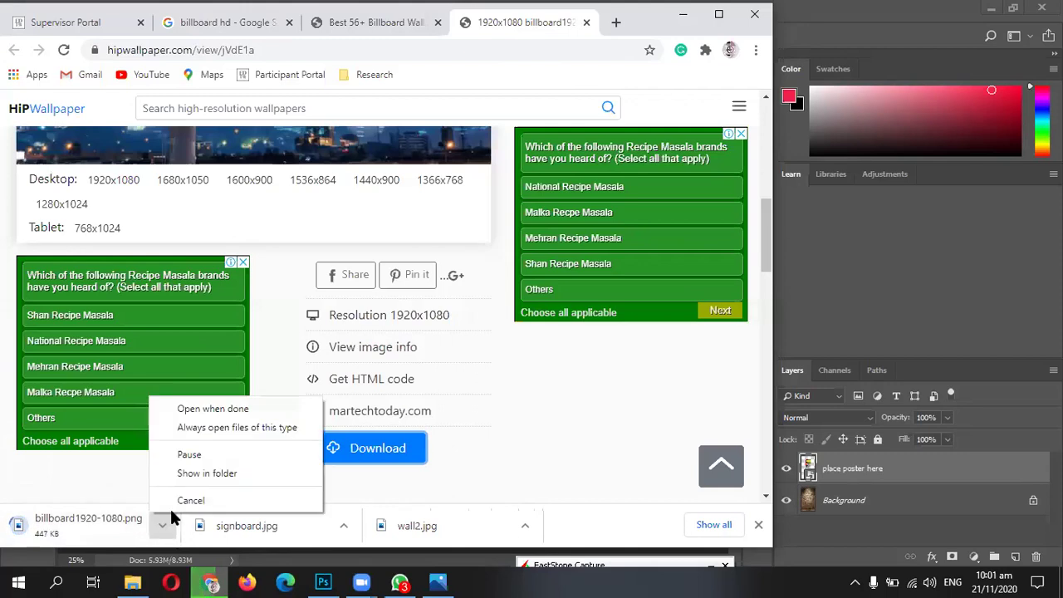
click(201, 470)
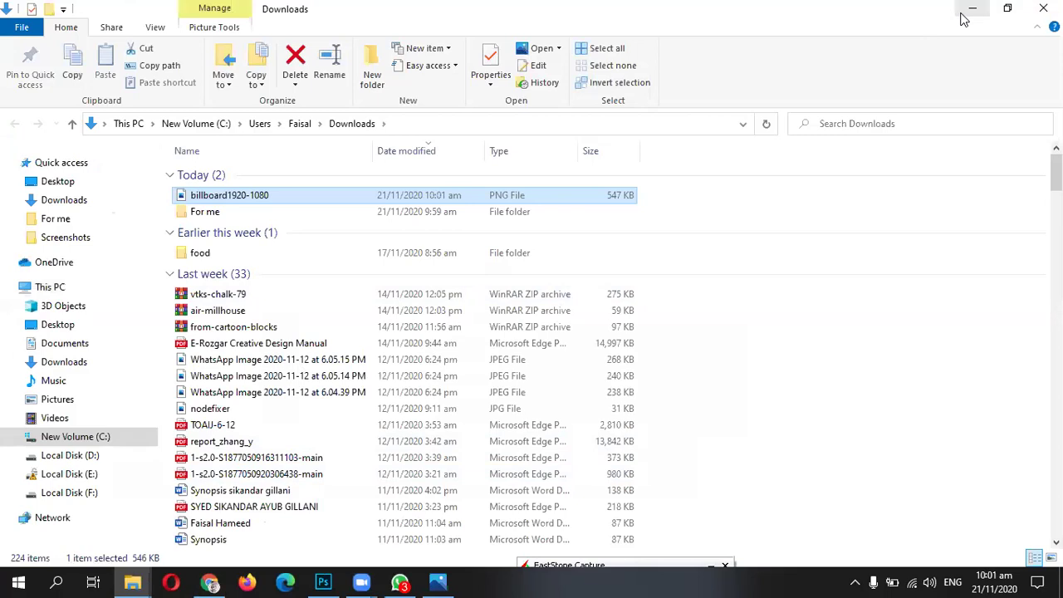
click(964, 18)
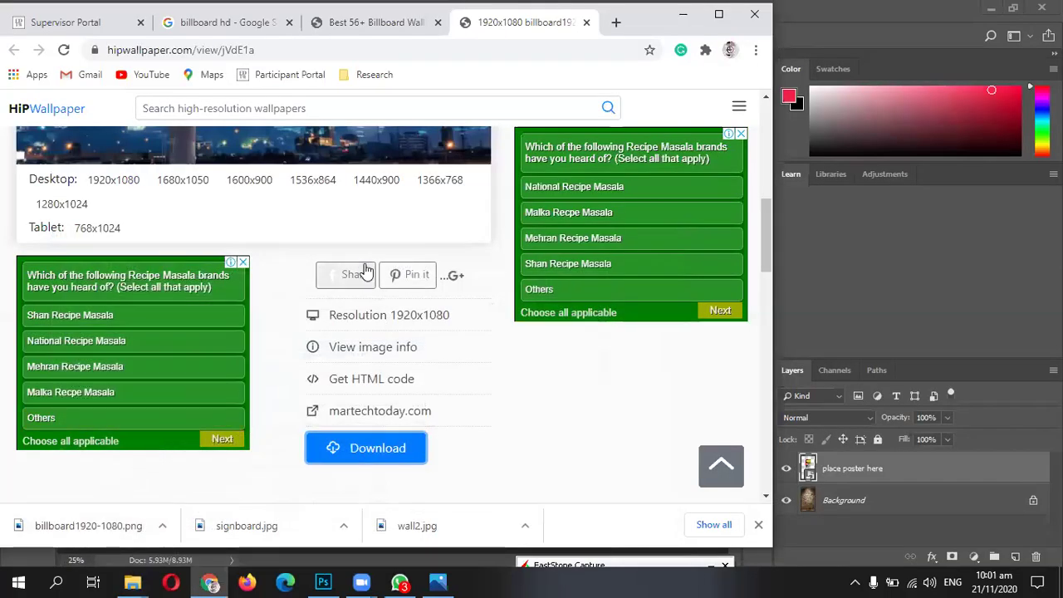
- Look over the downloaded wallpaper's page and close it to return to the Billboard Wallpaper gallery
scroll(373, 295, down, 1)
scroll(375, 303, down, 4)
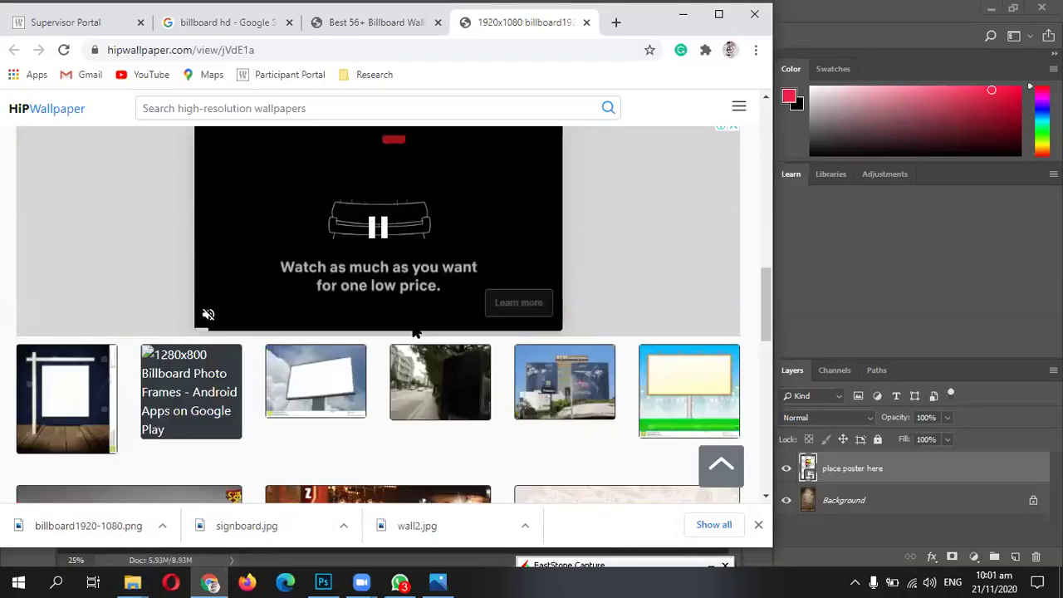
scroll(399, 313, up, 5)
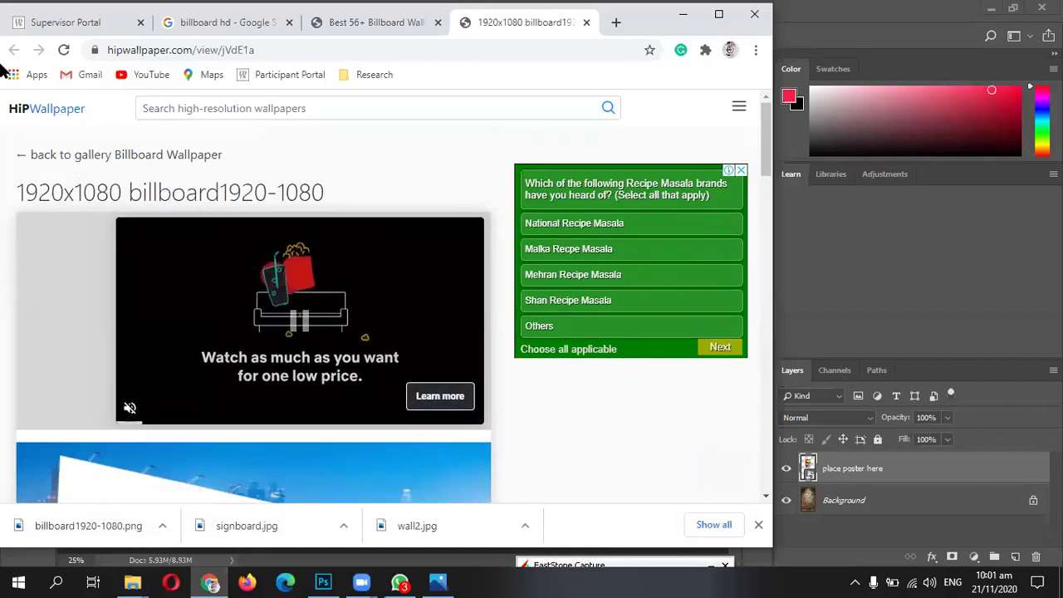
scroll(325, 308, down, 3)
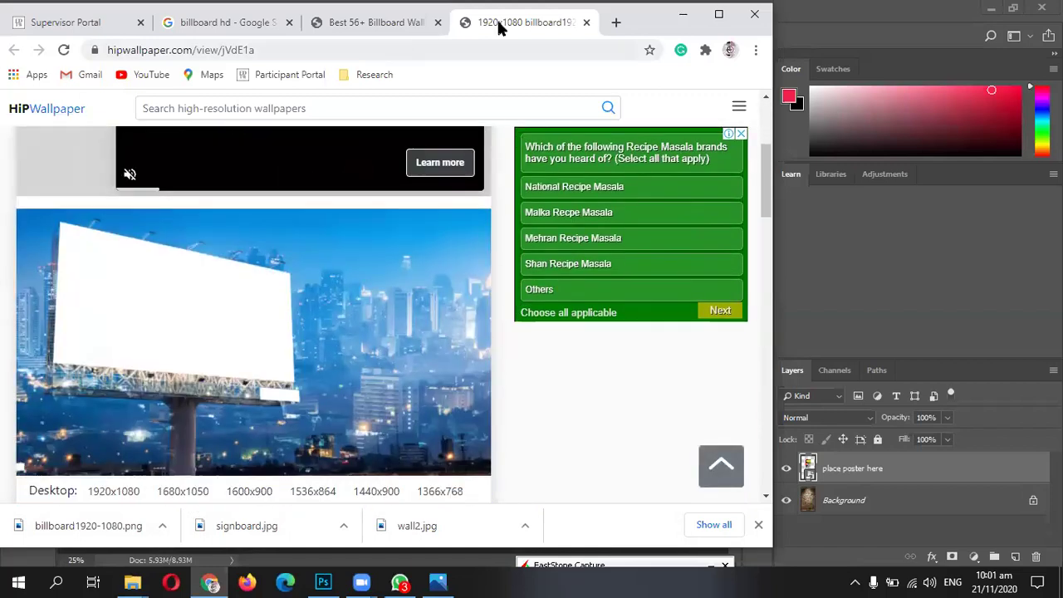
click(583, 23)
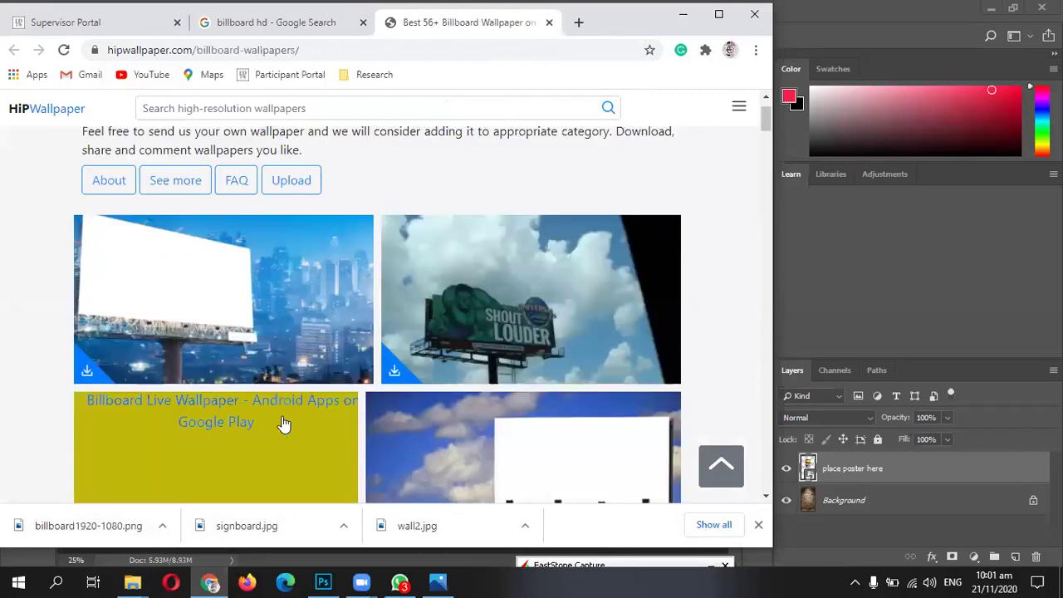
- Open the page of the blank white roadside billboard standing above green trees from the Billboard Wallpaper gallery
scroll(274, 377, down, 5)
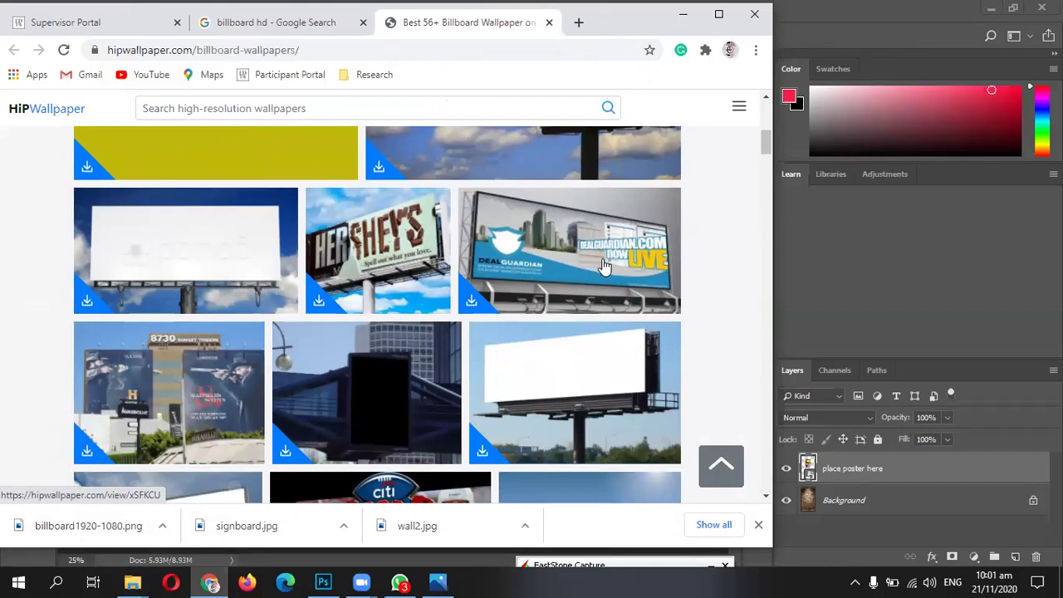
scroll(593, 303, down, 1)
click(573, 339)
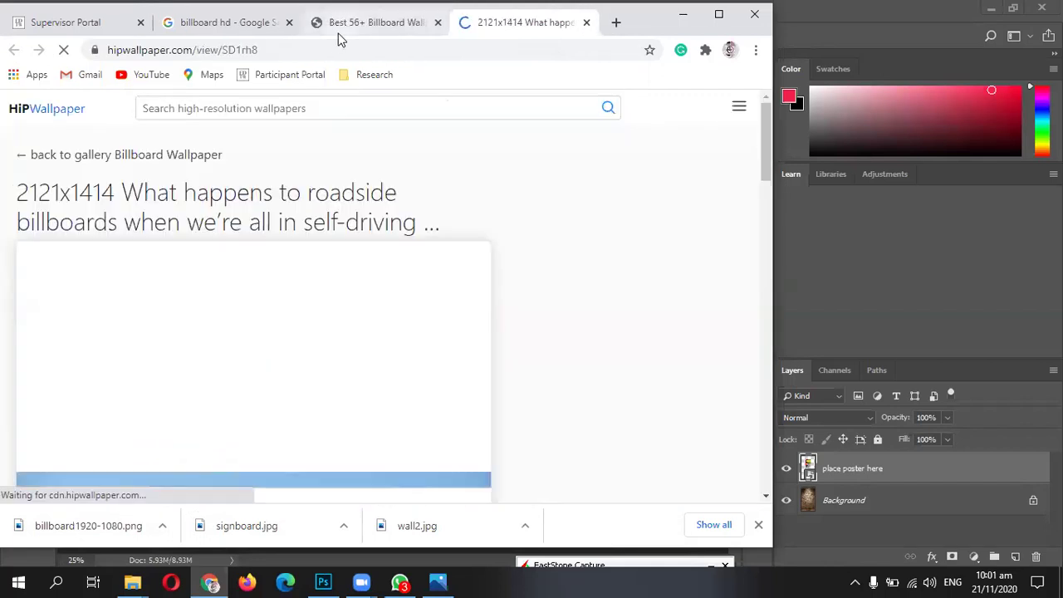
- Check the sizes offered for the roadside billboard wallpaper and download it from its 2121x1414 page
double_click(143, 52)
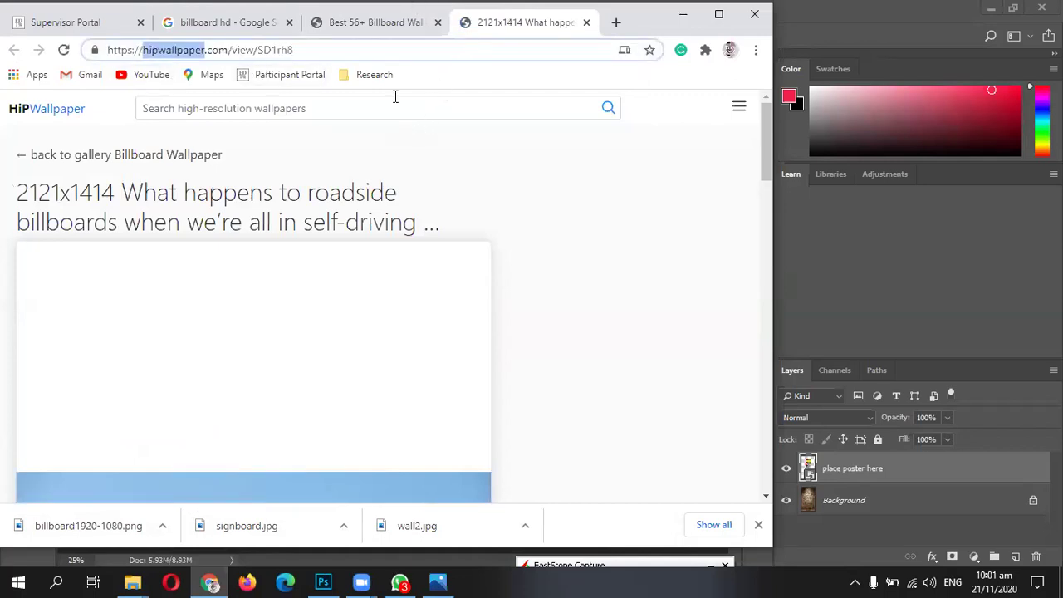
scroll(429, 228, down, 3)
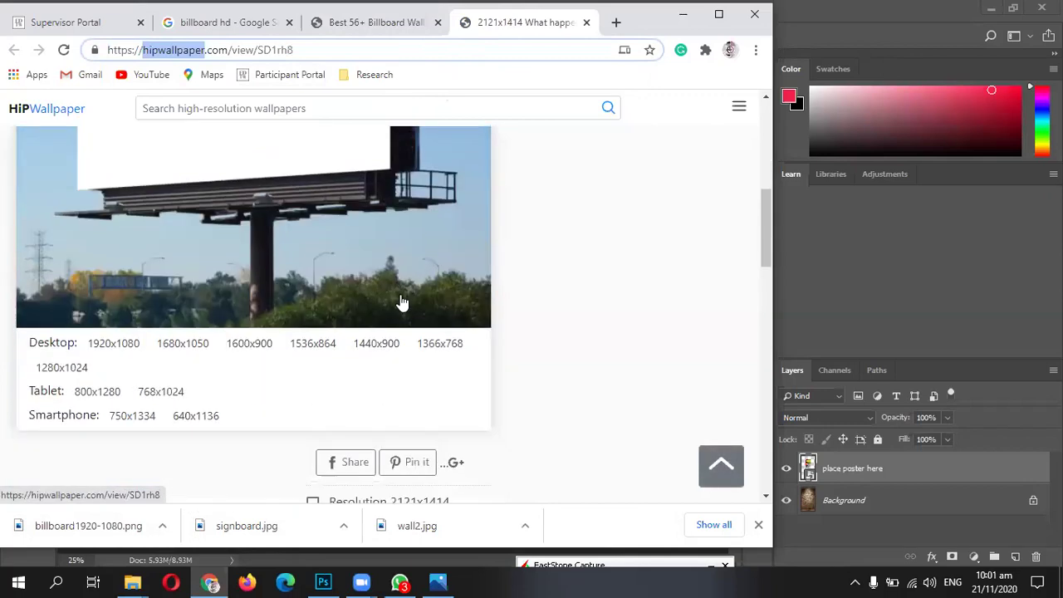
scroll(398, 301, up, 2)
scroll(398, 301, down, 2)
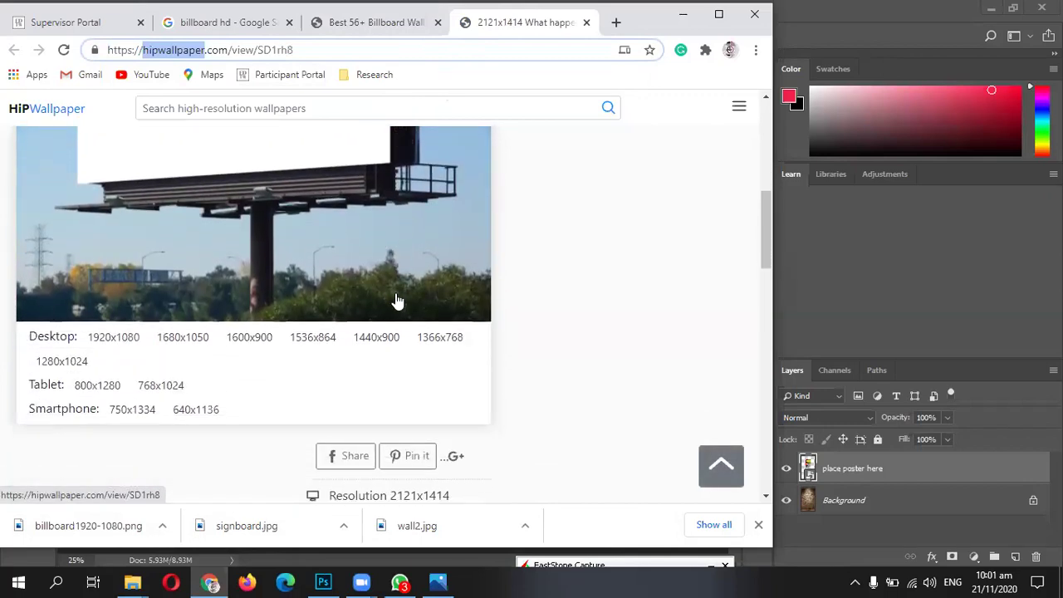
scroll(396, 391, down, 1)
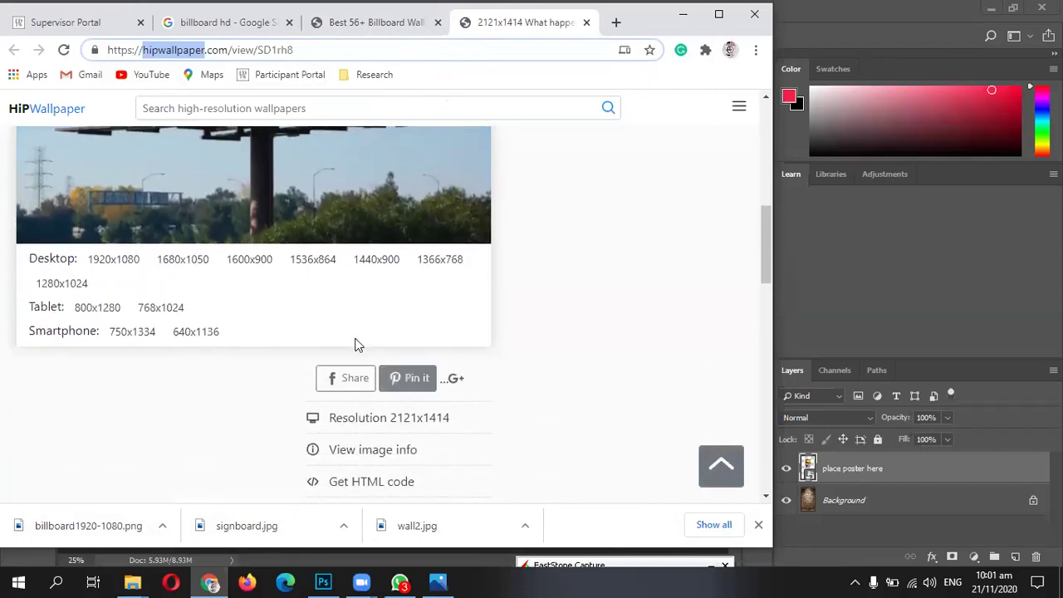
click(366, 41)
key(ctrl+a)
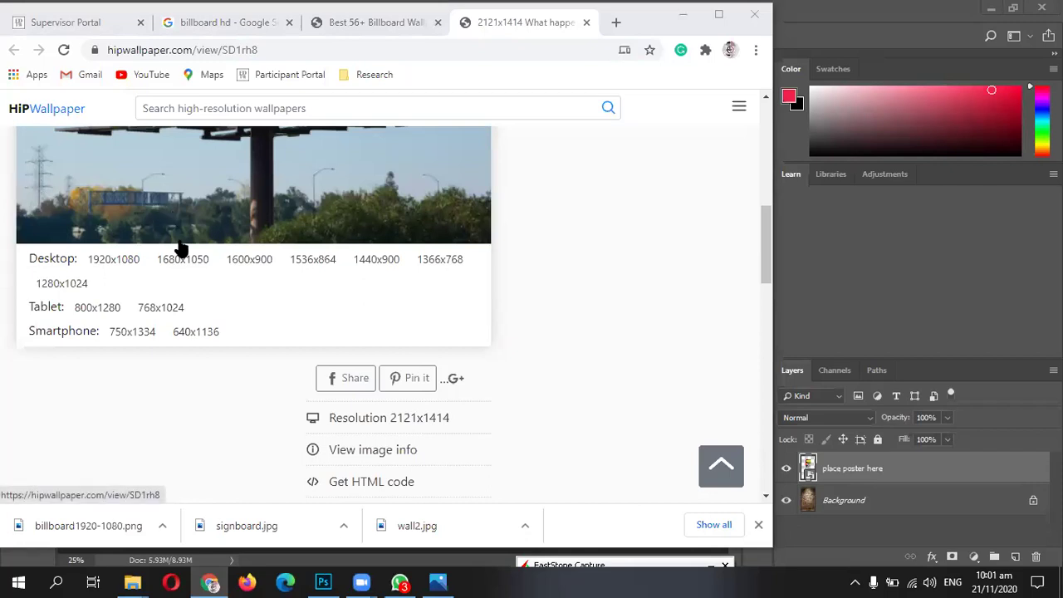
scroll(371, 399, down, 3)
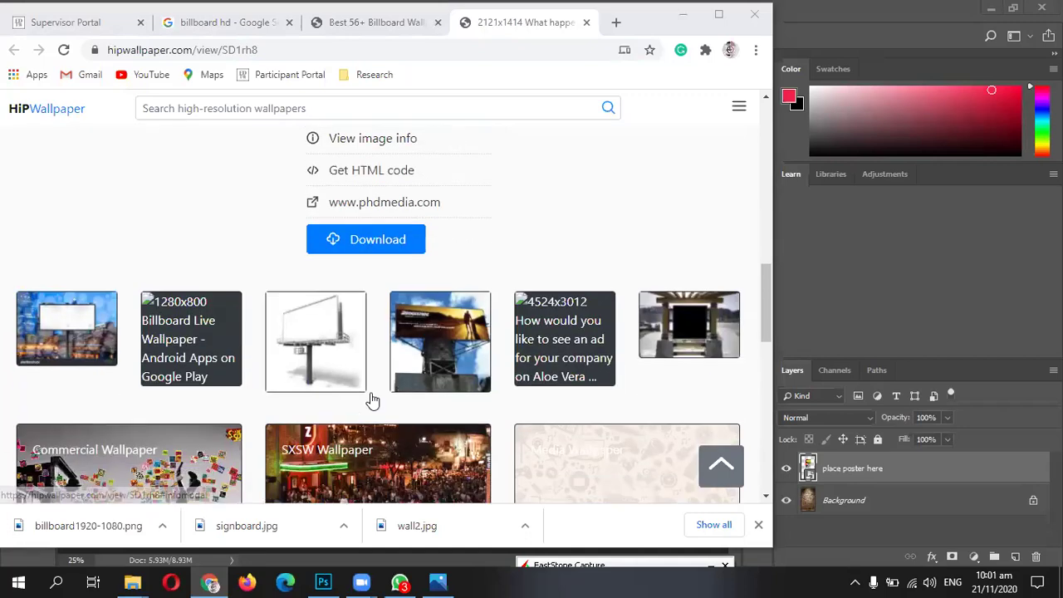
click(380, 243)
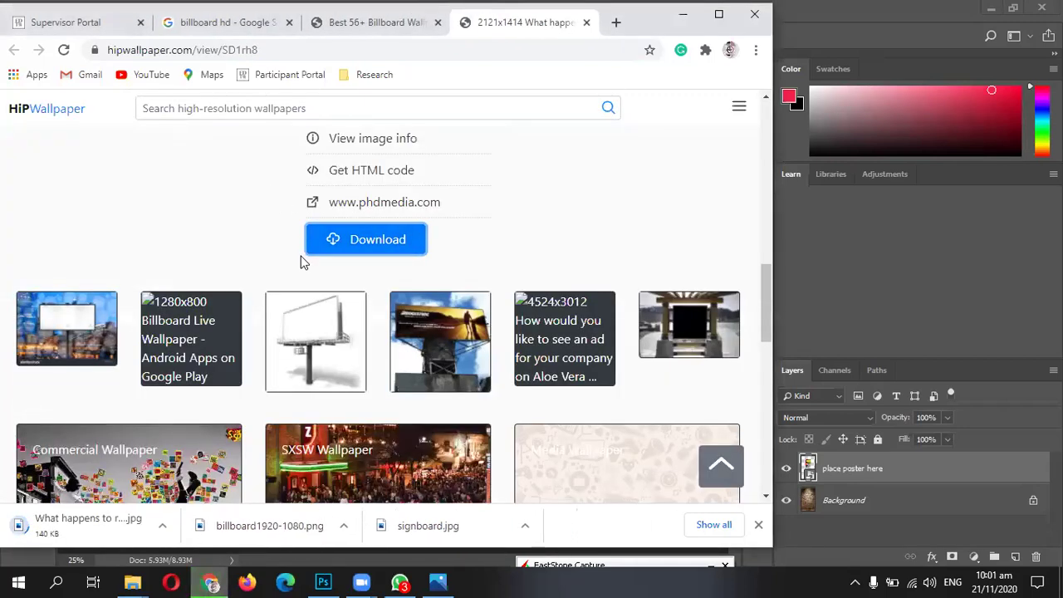
- Review the roadside billboard picture on its page and close that page to return to the gallery
scroll(316, 251, up, 4)
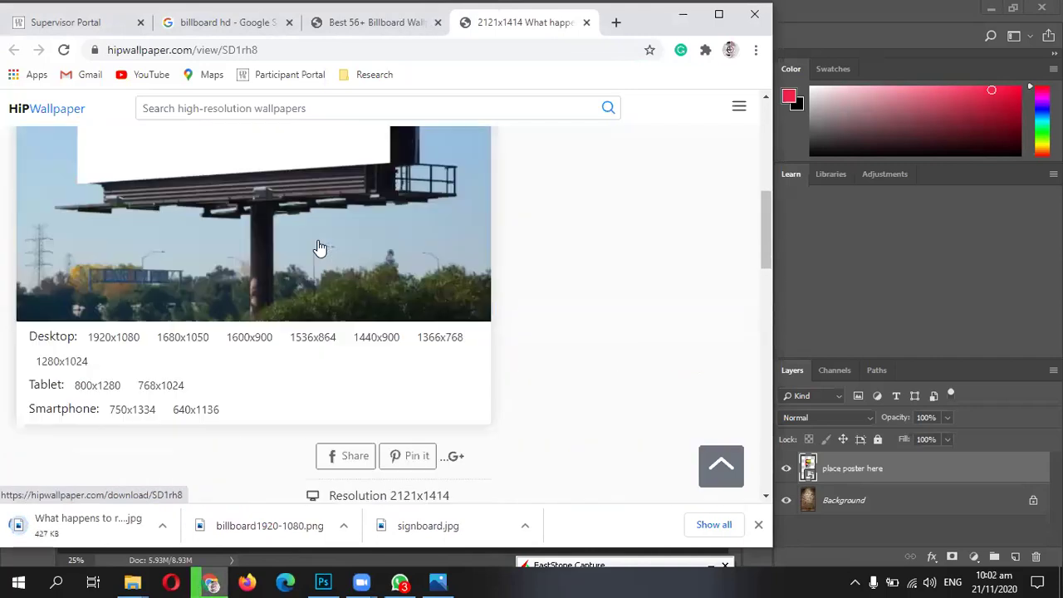
scroll(320, 248, up, 3)
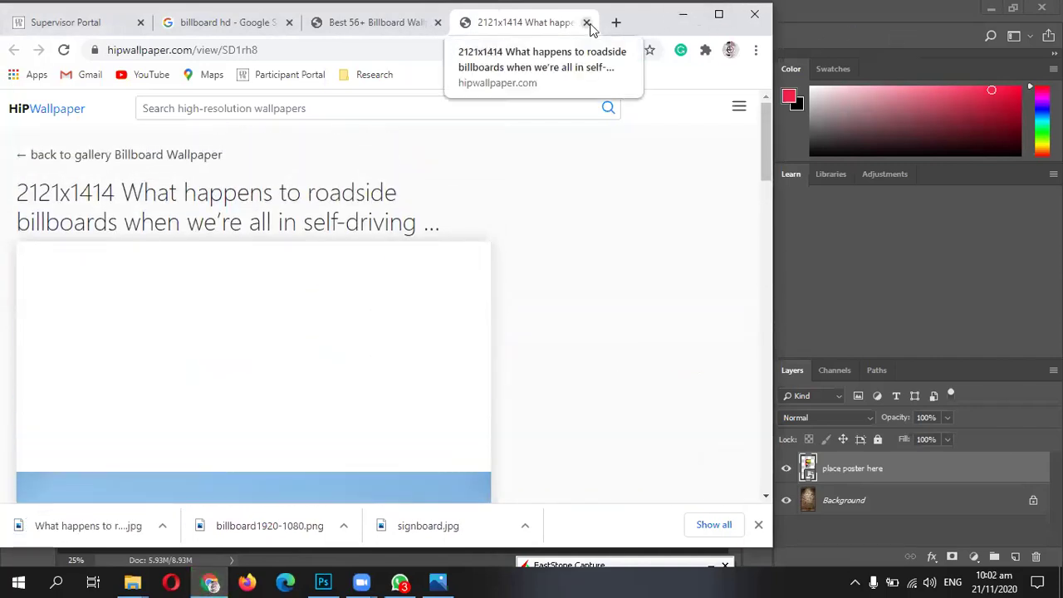
scroll(621, 249, down, 3)
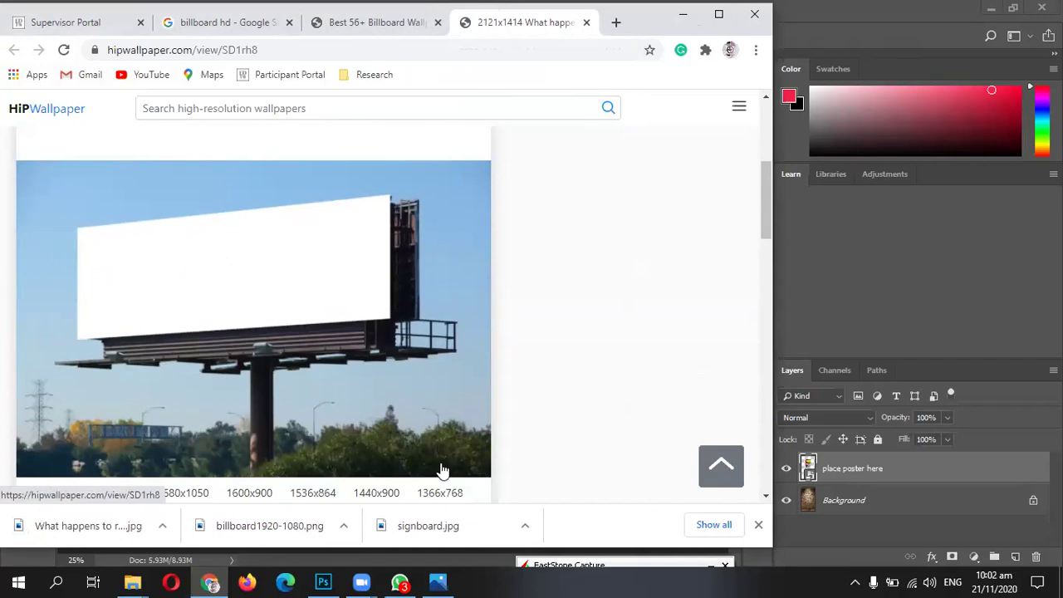
click(480, 230)
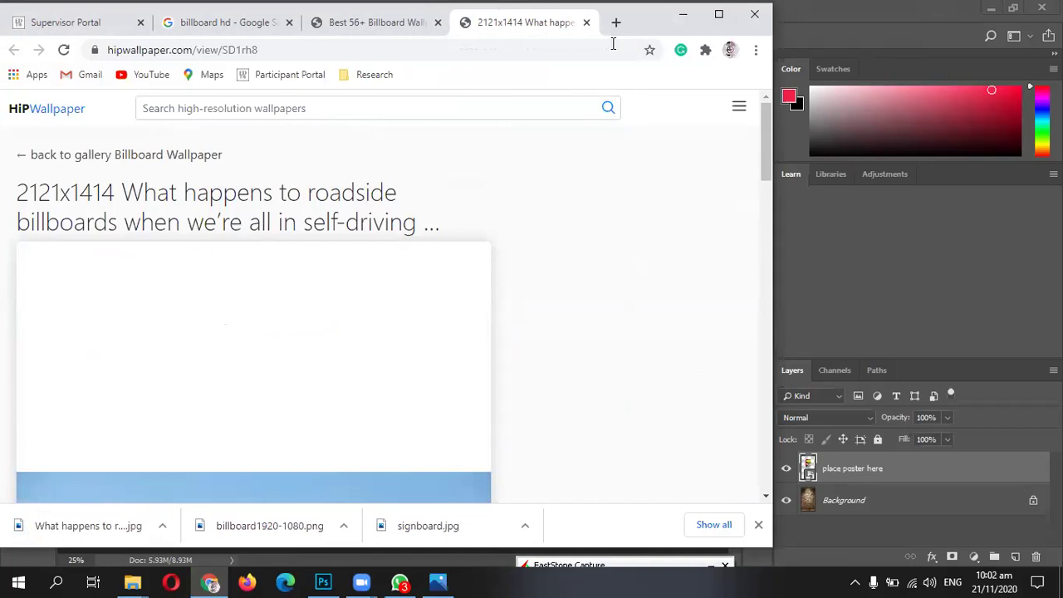
click(586, 23)
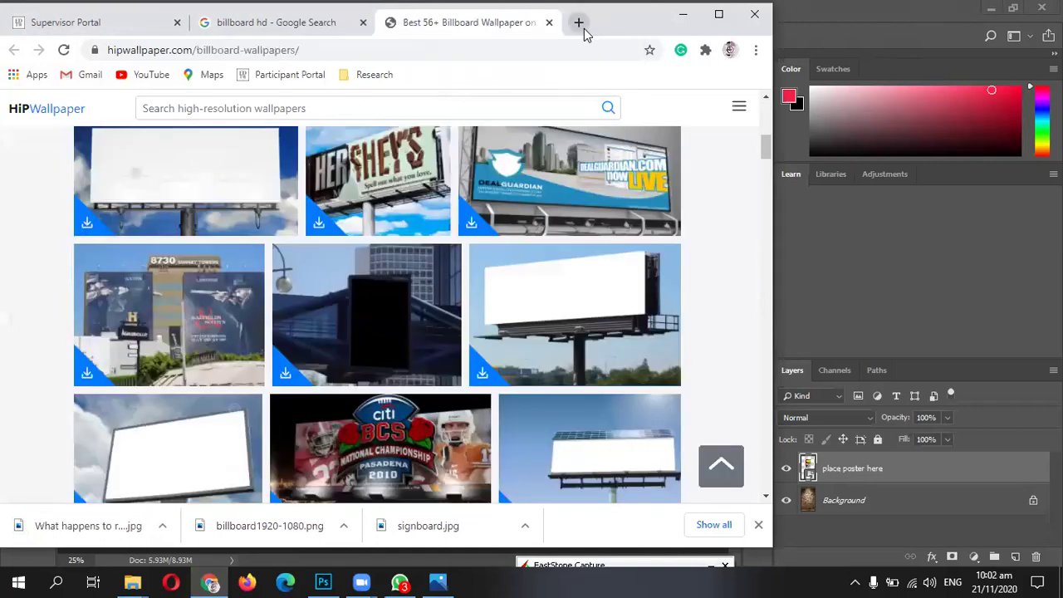
- Browse the rest of the Billboard Wallpaper gallery for other blank billboard pictures
scroll(490, 429, down, 1)
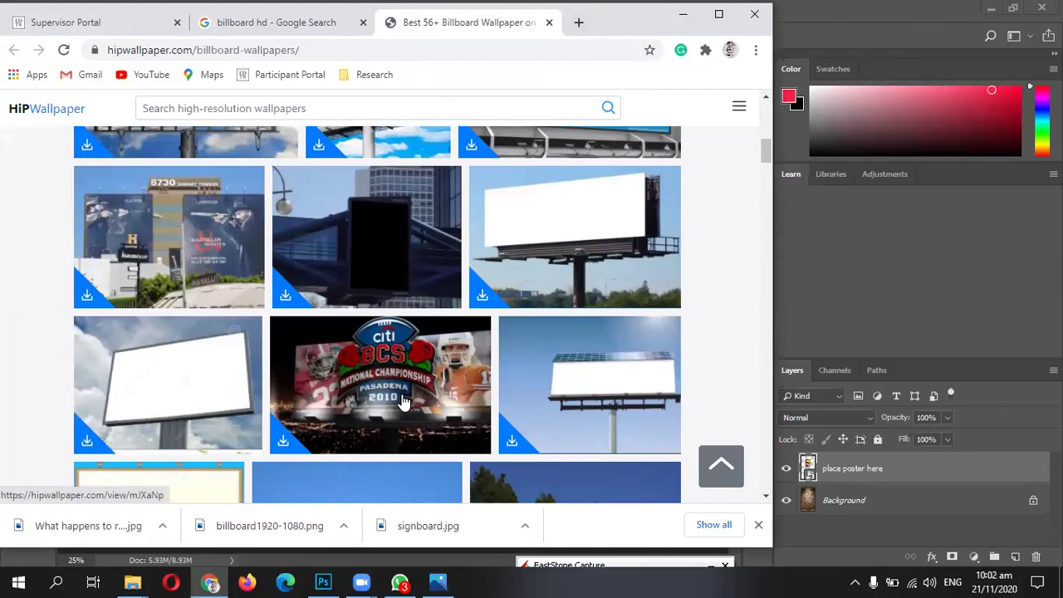
scroll(394, 405, down, 1)
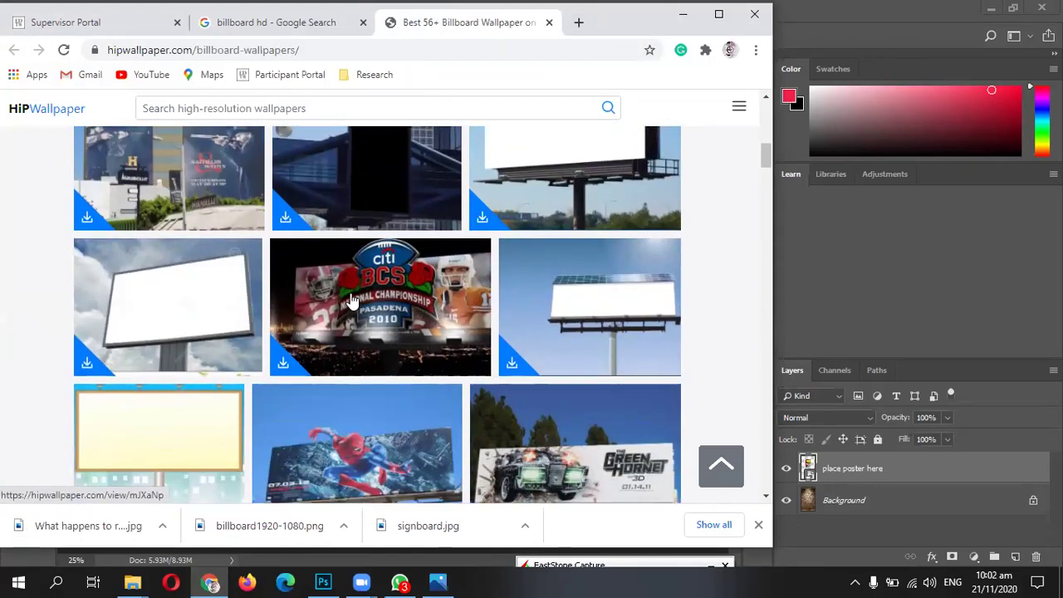
scroll(358, 305, down, 2)
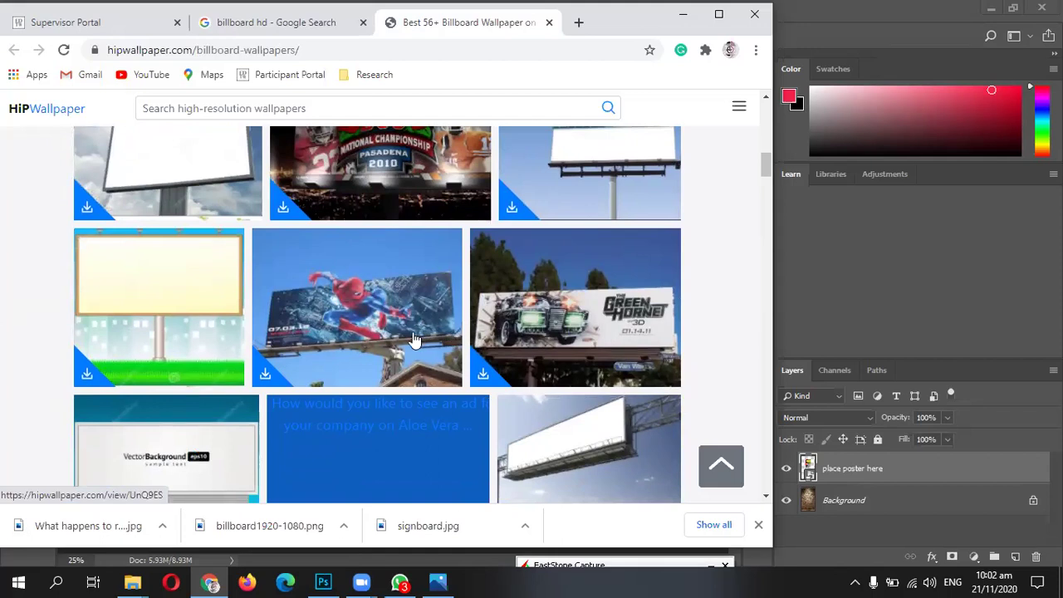
scroll(414, 340, down, 3)
scroll(414, 339, down, 3)
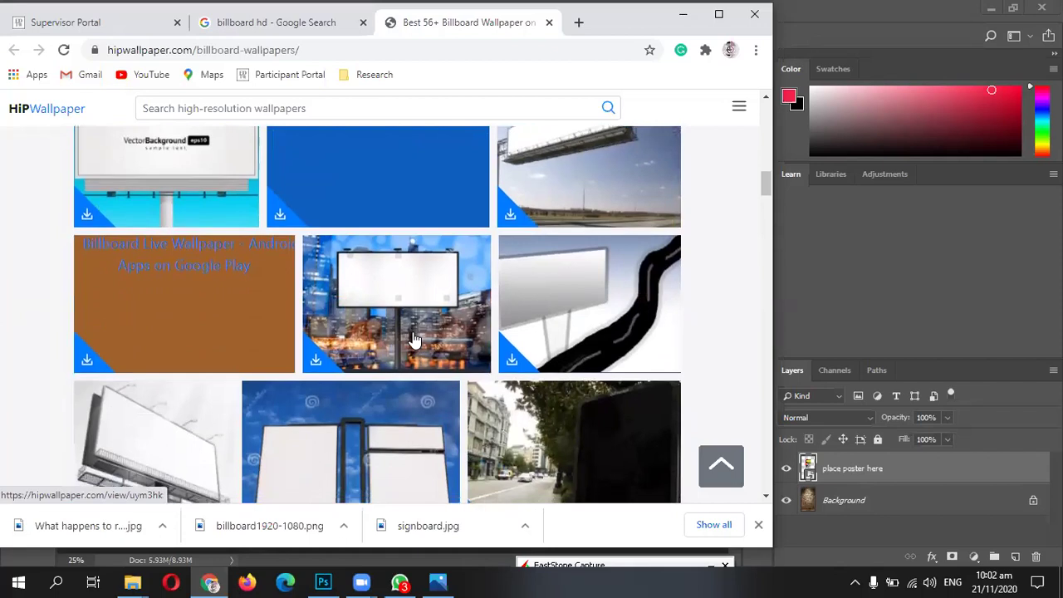
scroll(414, 339, down, 2)
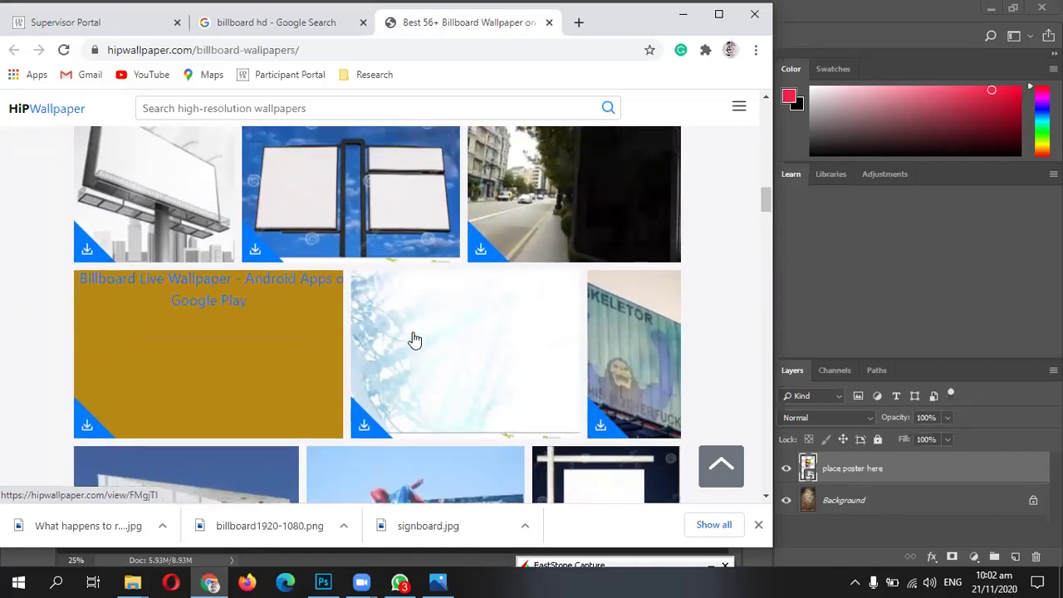
scroll(285, 340, up, 2)
scroll(669, 371, down, 5)
scroll(429, 208, up, 15)
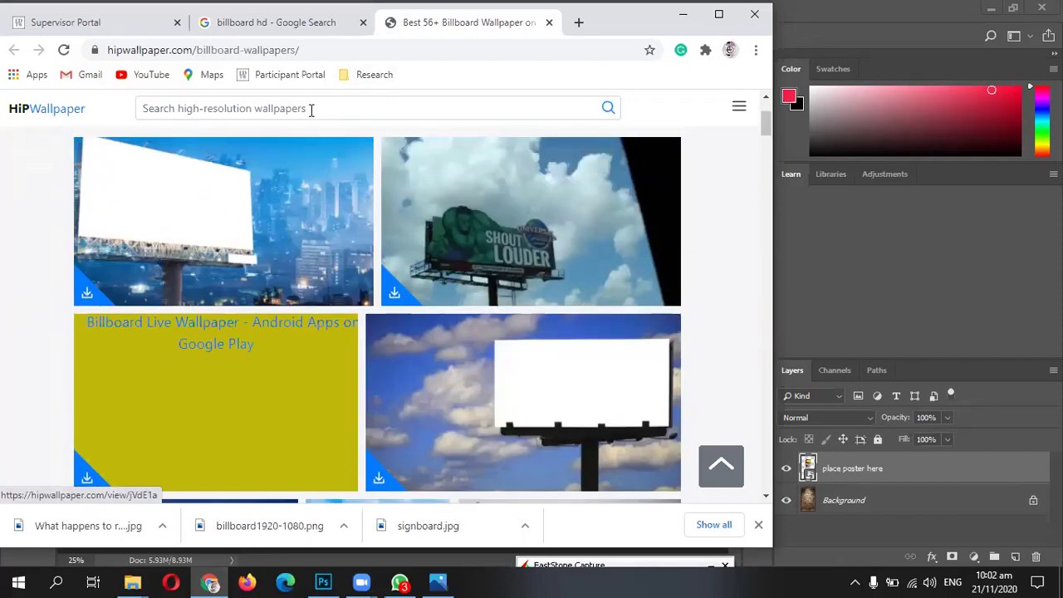
- Search HipWallpaper for "poster" wallpapers
click(310, 109)
text(po)
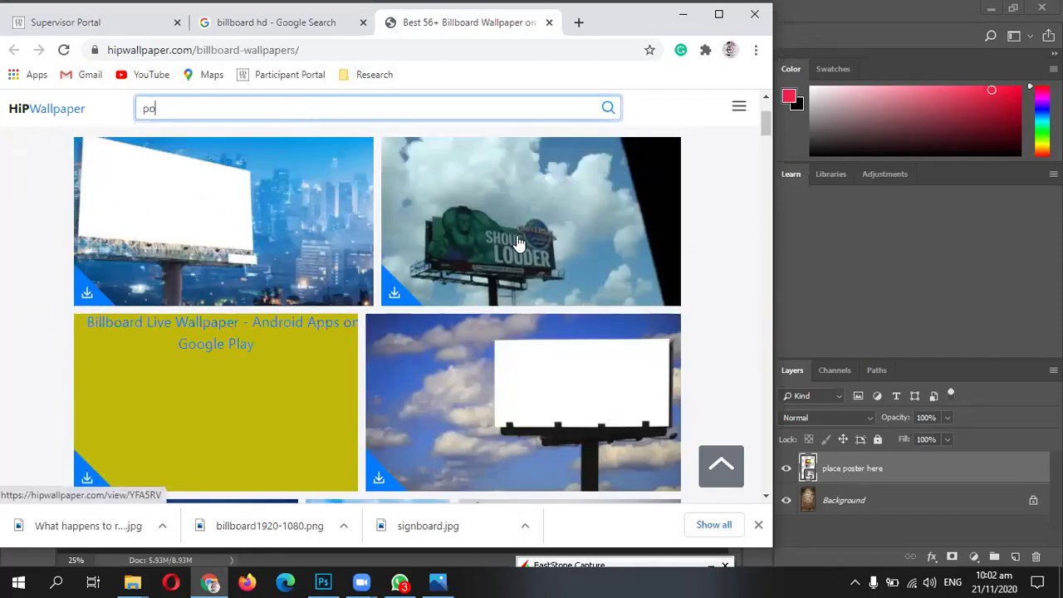
key(Return)
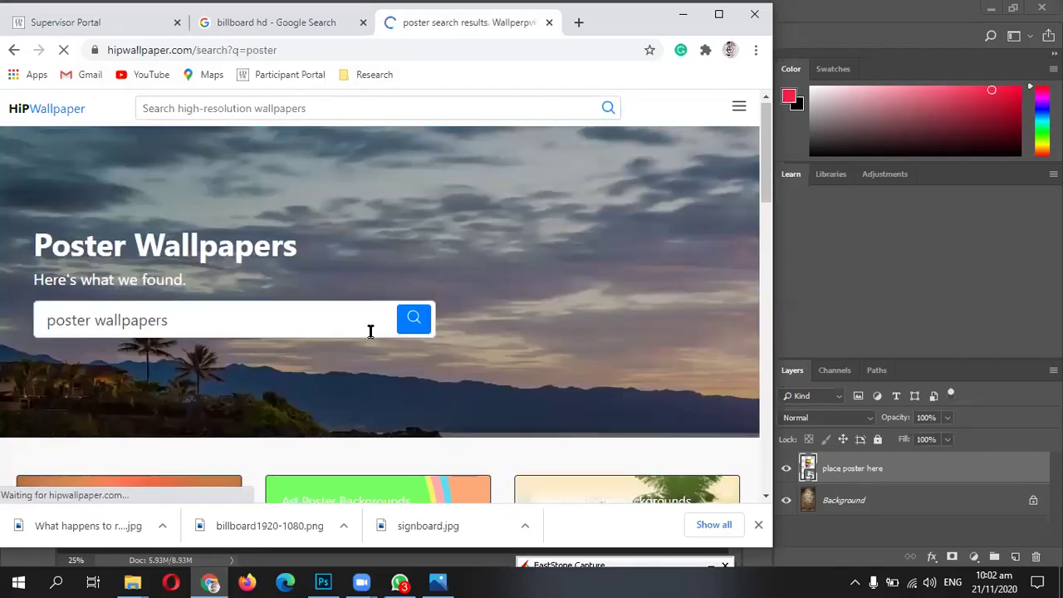
- Look through the poster background categories on HipWallpaper and close the site to return to the Google image results
scroll(370, 330, down, 5)
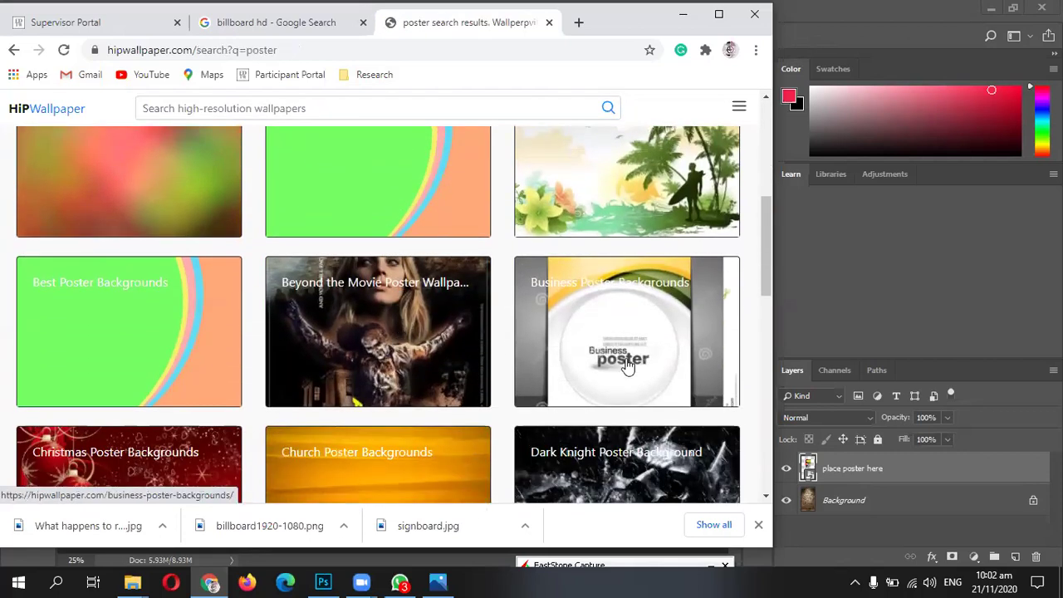
scroll(577, 349, up, 3)
scroll(369, 386, down, 2)
scroll(370, 386, down, 6)
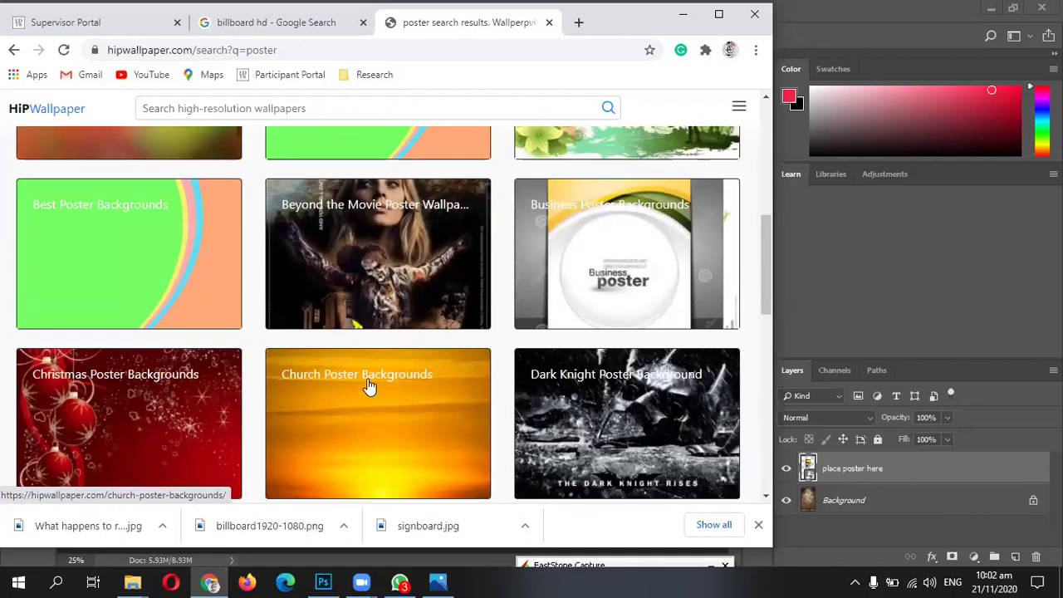
scroll(374, 387, up, 2)
scroll(378, 388, down, 5)
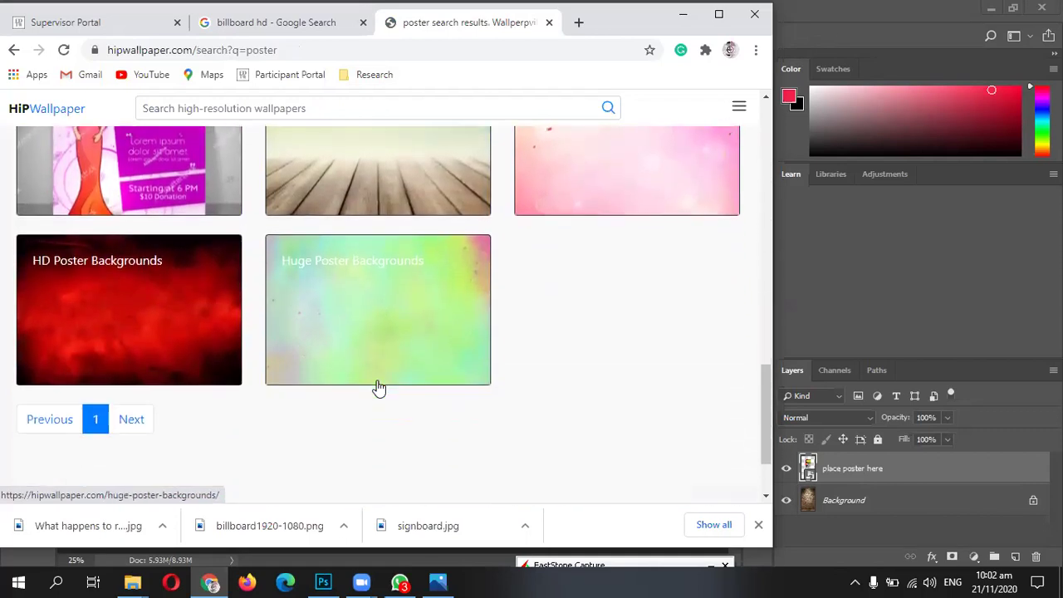
scroll(378, 388, up, 4)
scroll(378, 387, down, 2)
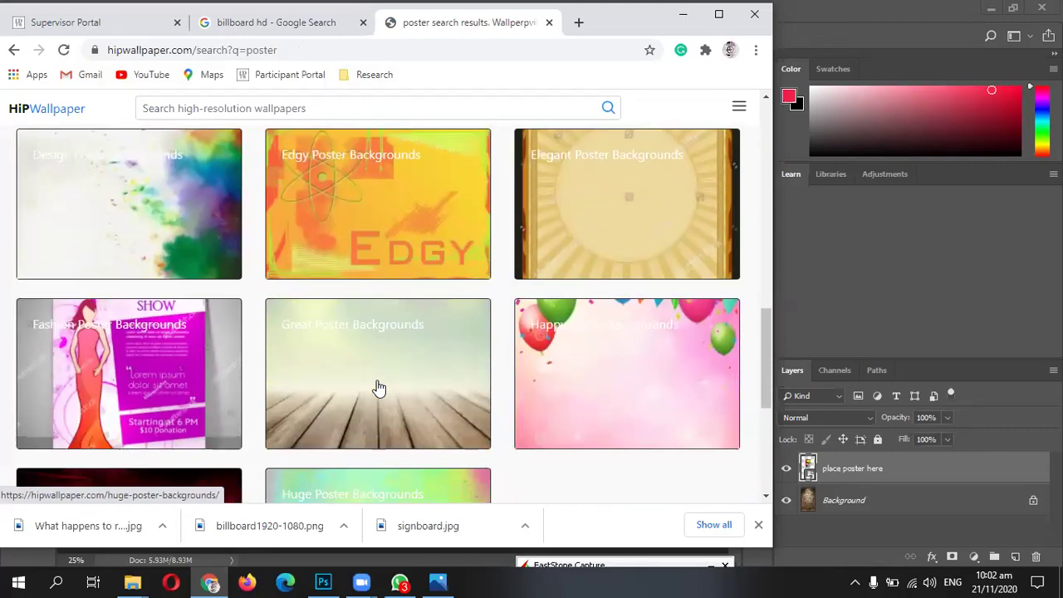
scroll(378, 388, up, 6)
scroll(378, 387, up, 4)
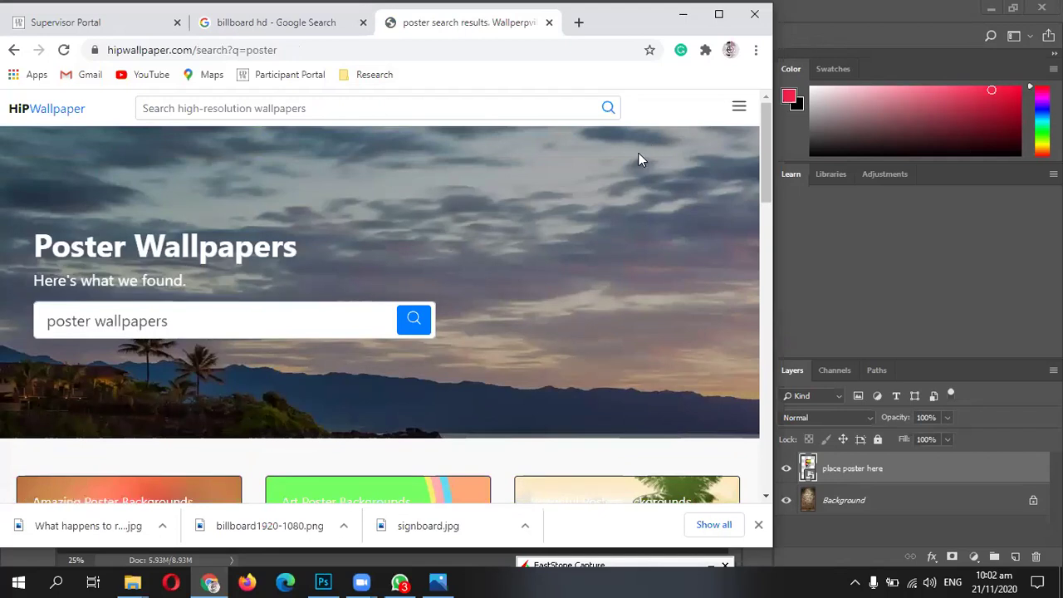
click(549, 23)
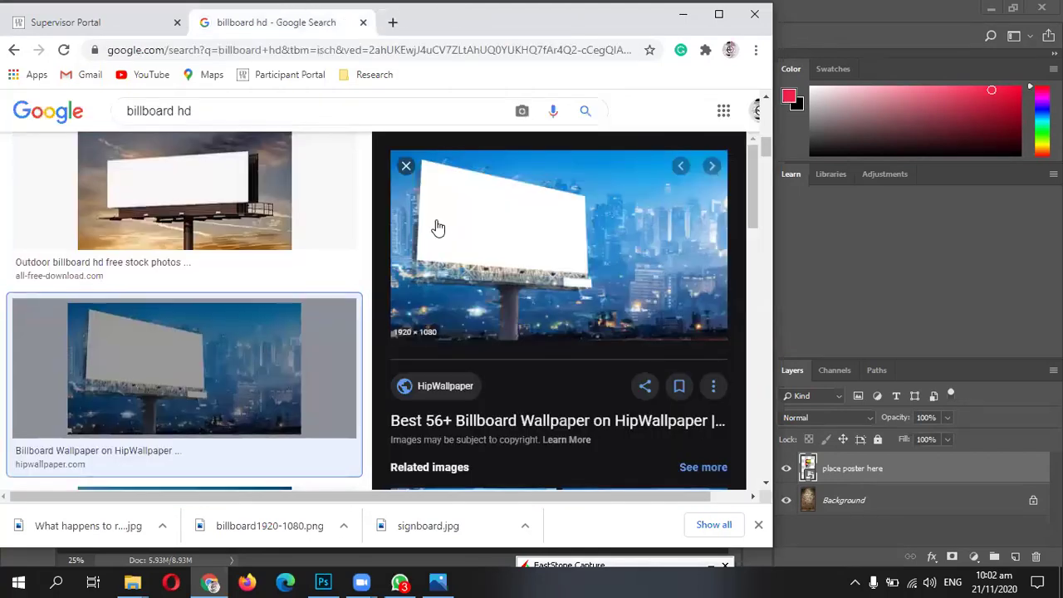
- Replace the "billboard hd" query with "poster" and run the Google image search
scroll(274, 241, up, 10)
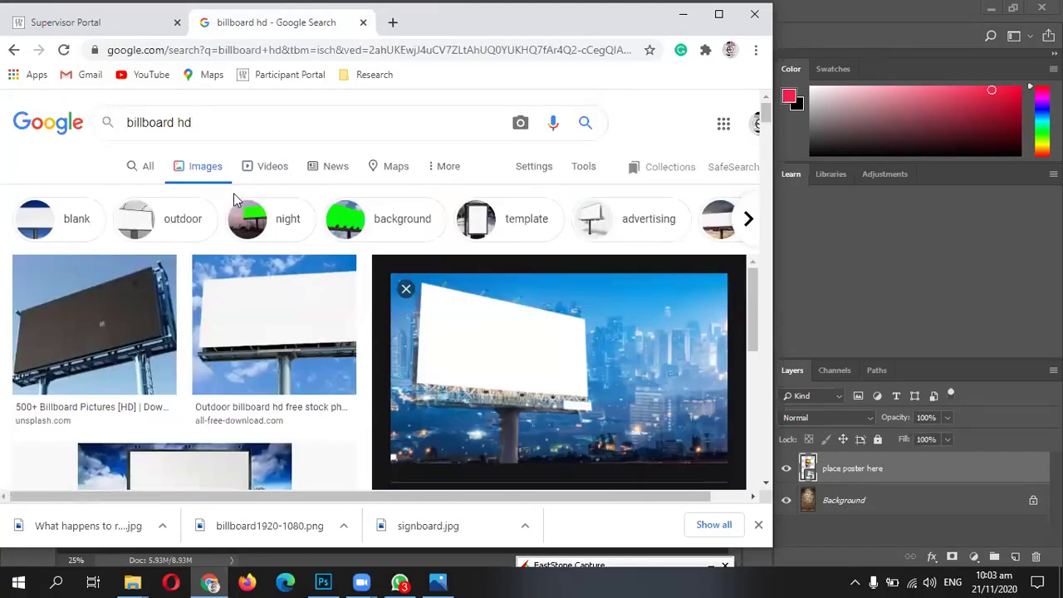
key(slash)
key(BackSpace)
key(BackSpace)
key(BackSpace)
key(BackSpace)
key(BackSpace)
key(BackSpace)
key(BackSpace)
key(BackSpace)
key(BackSpace)
key(BackSpace)
key(BackSpace)
key(BackSpace)
text(p)
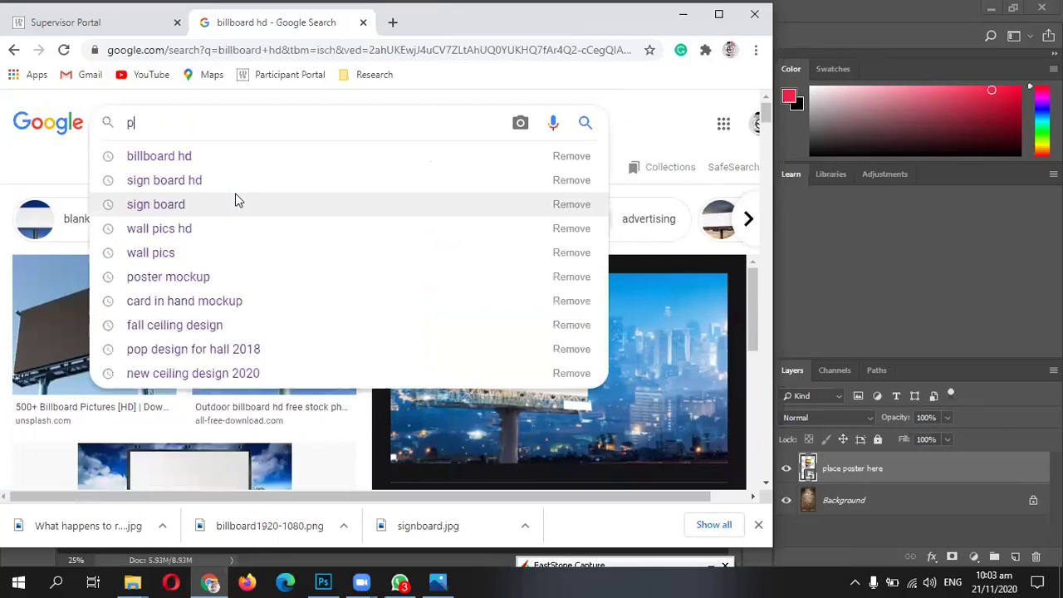
text(oster)
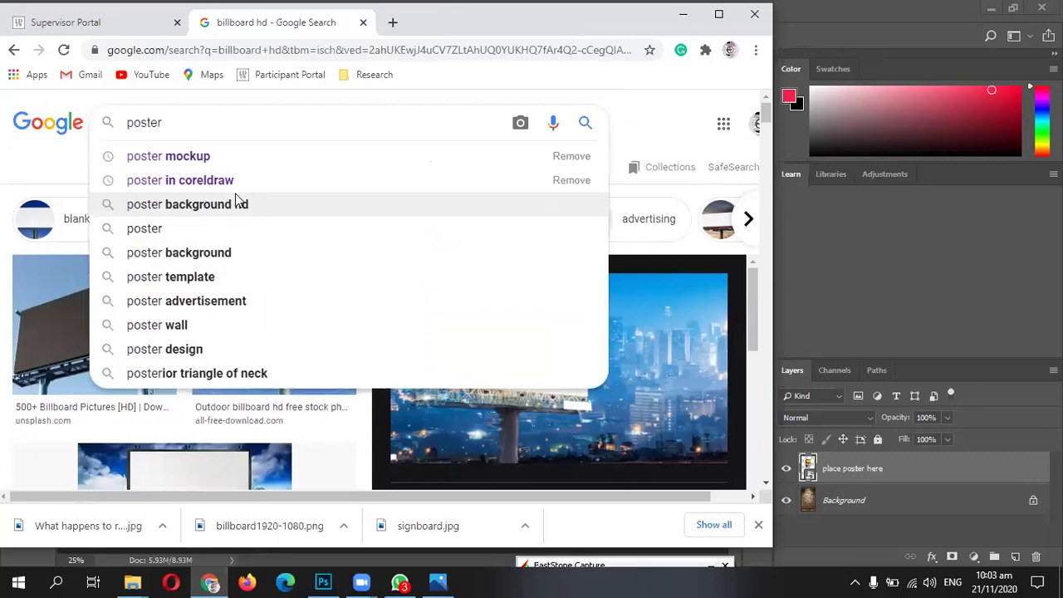
key(Return)
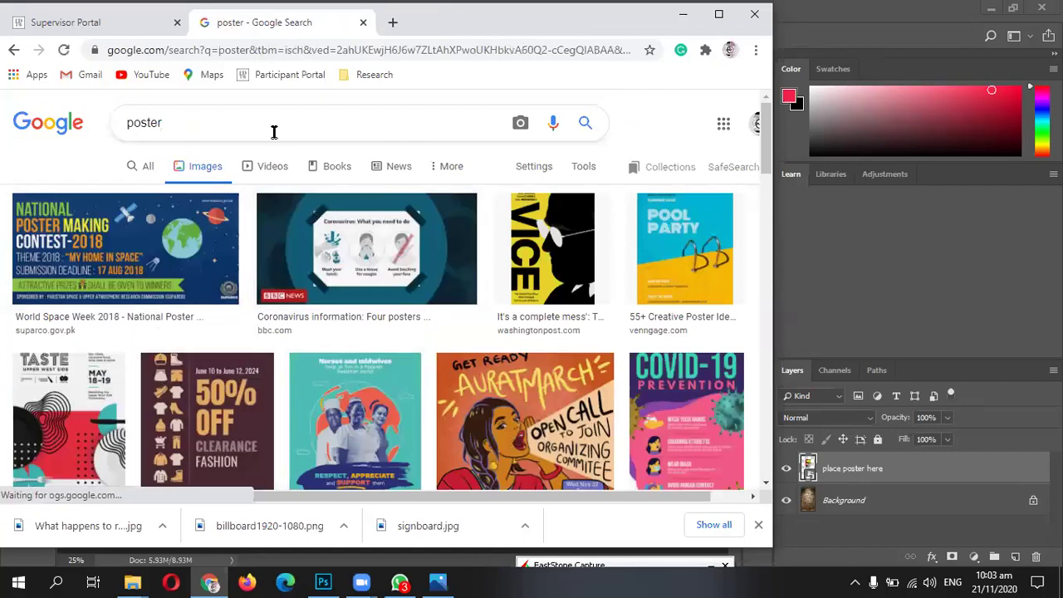
- Refine the image search to "poster hd" and browse the resulting posters
text(hd)
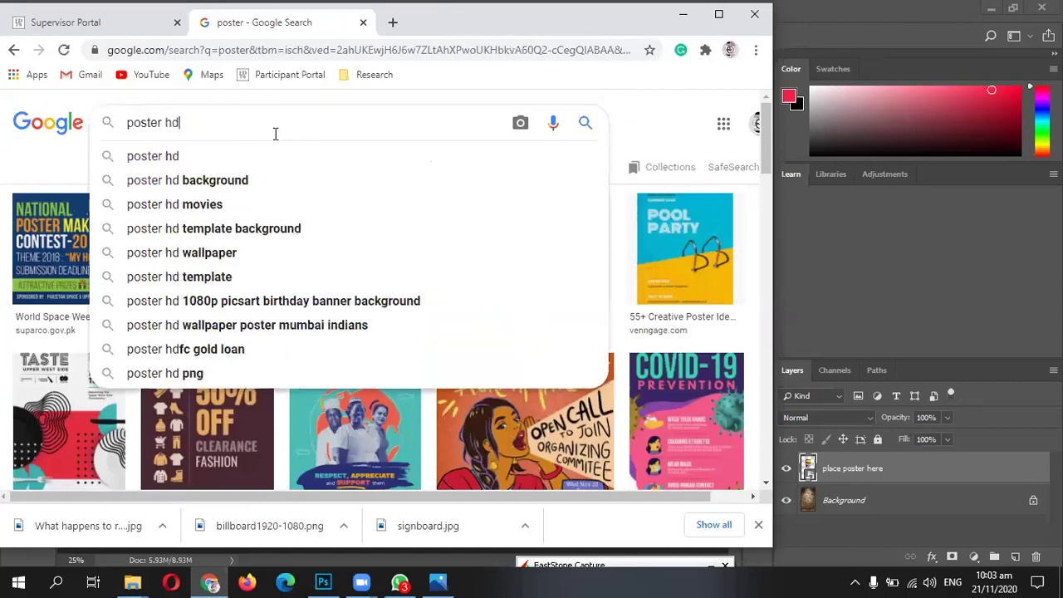
key(Return)
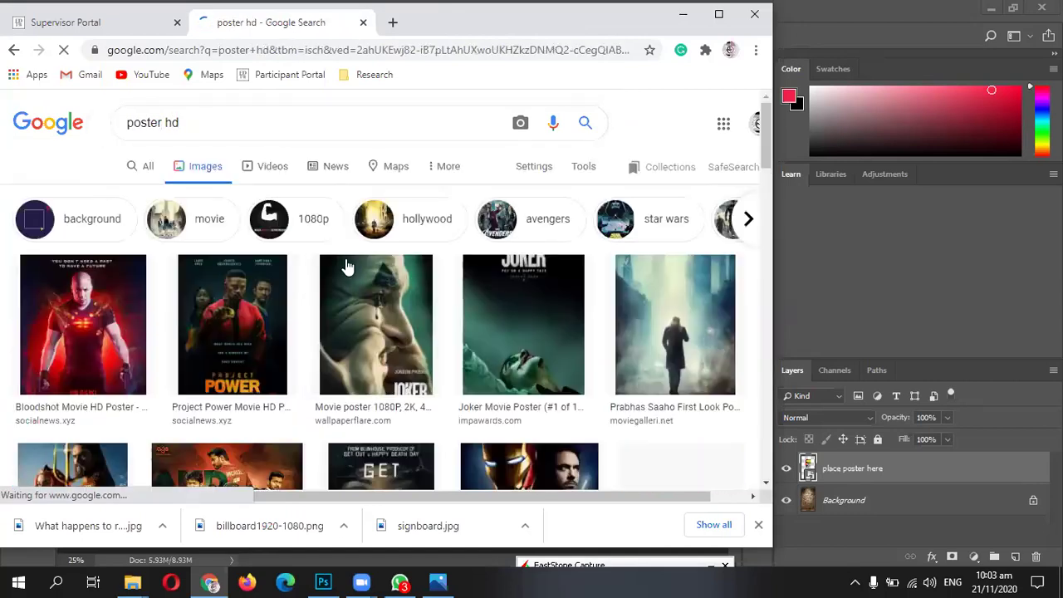
scroll(377, 363, down, 9)
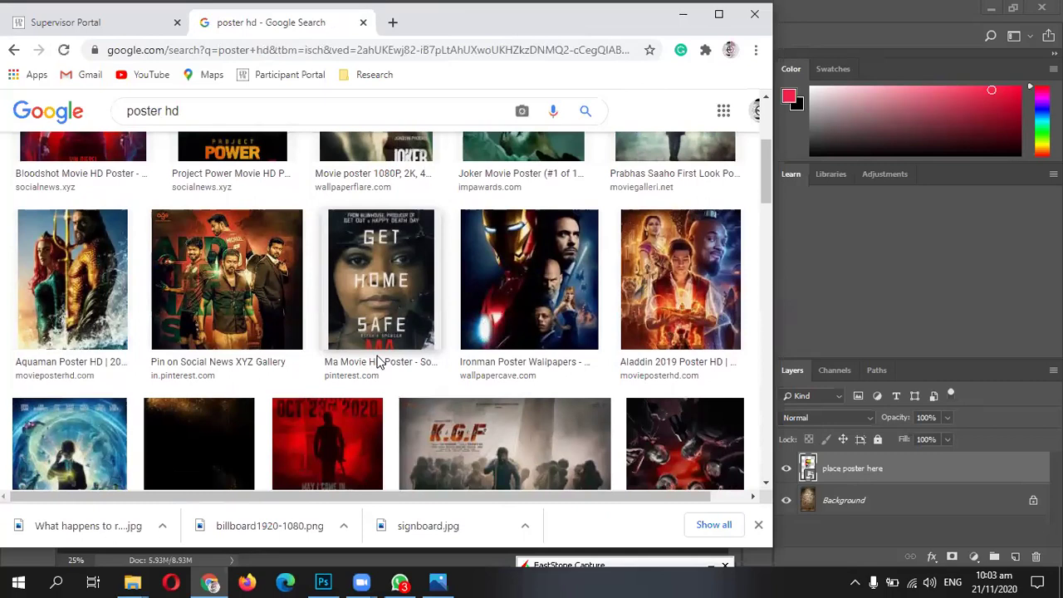
- Look over the "poster hd" results and rerun the Google image search as "isl poster hd"
scroll(607, 320, up, 5)
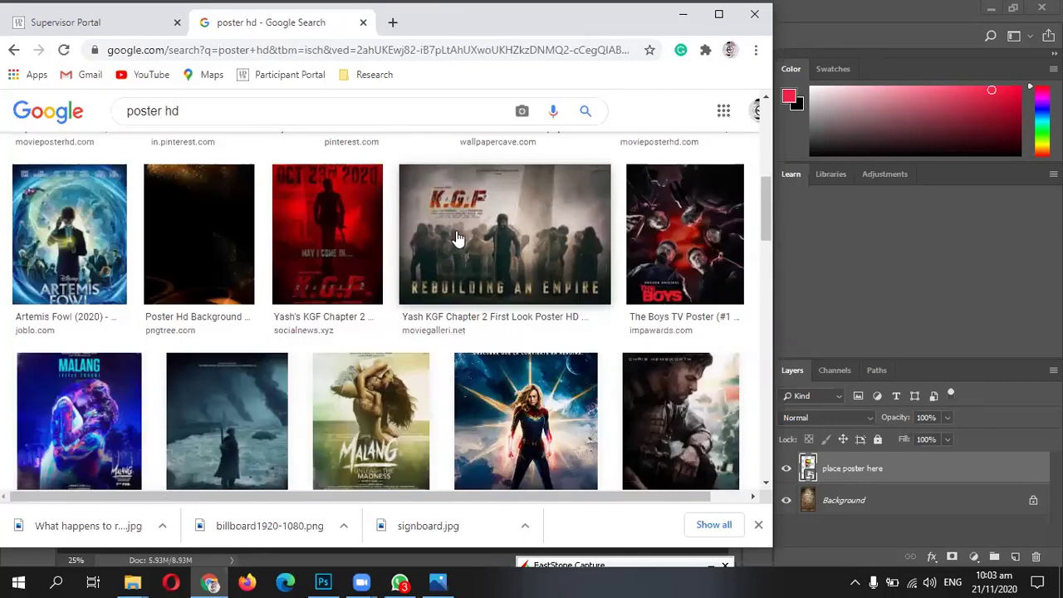
scroll(457, 238, down, 3)
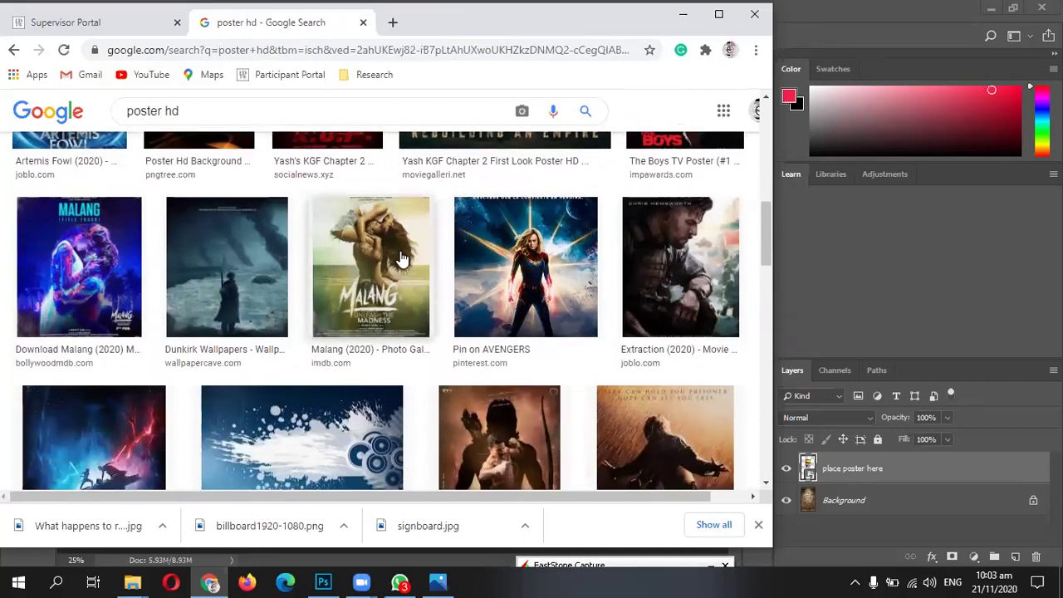
scroll(394, 262, down, 5)
scroll(390, 262, up, 7)
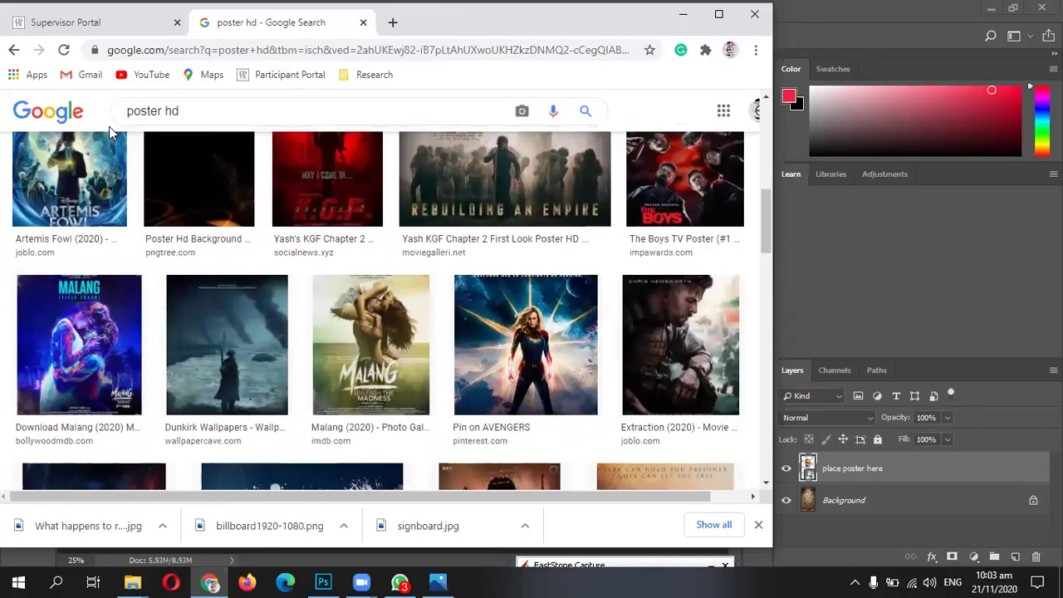
click(129, 113)
text(isl)
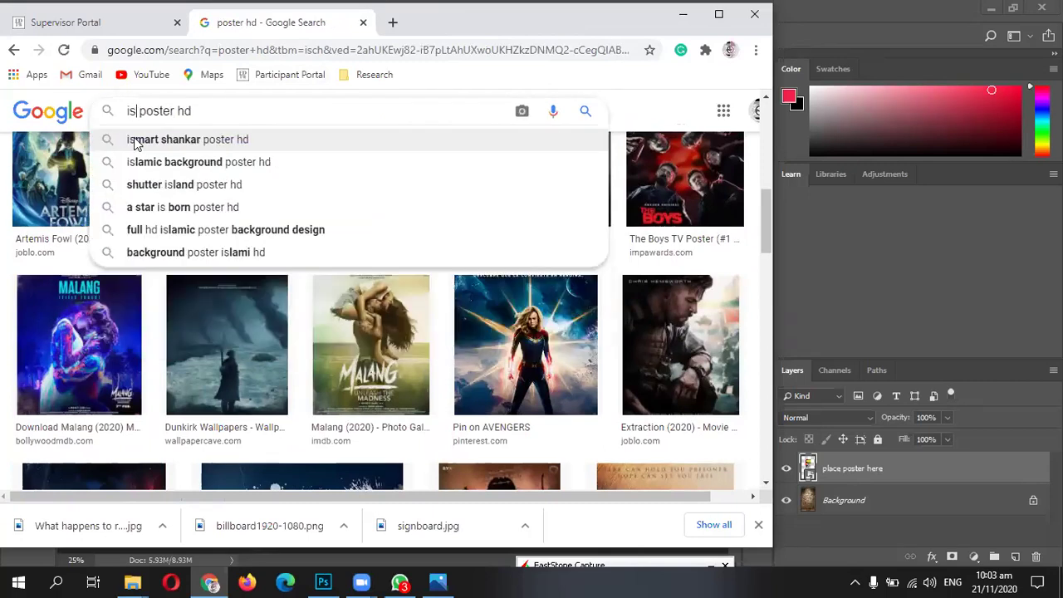
key(Return)
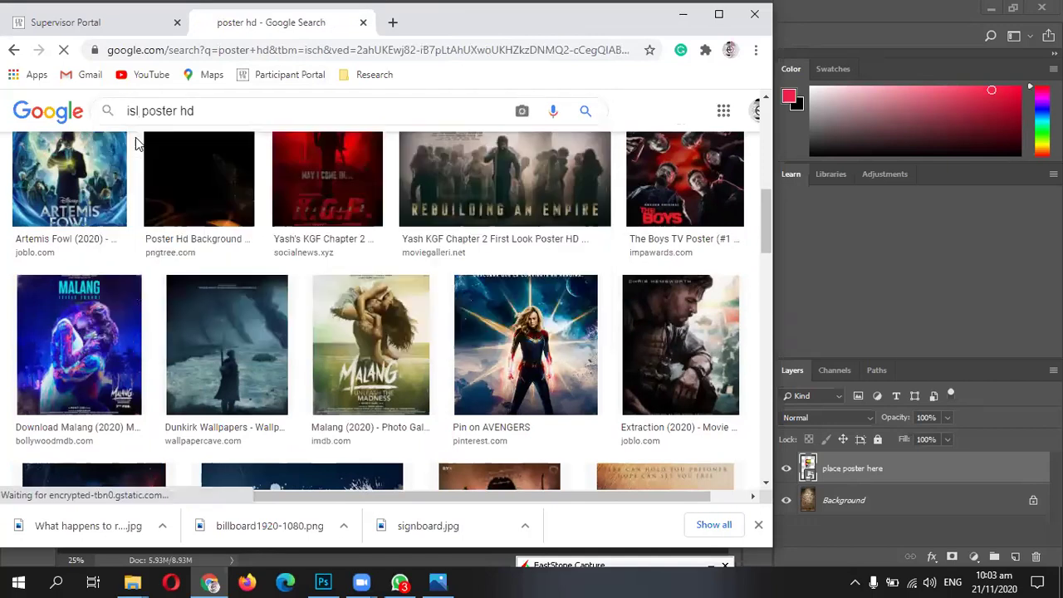
- Change the image search to the suggested query "islamic poster hd"
click(138, 123)
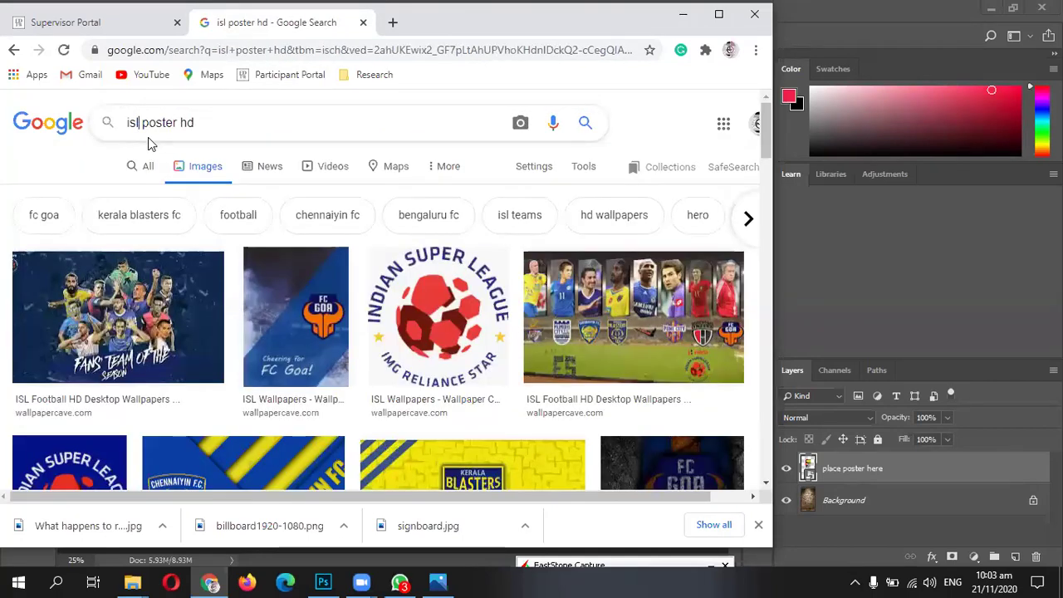
key(Return)
key(BackSpace)
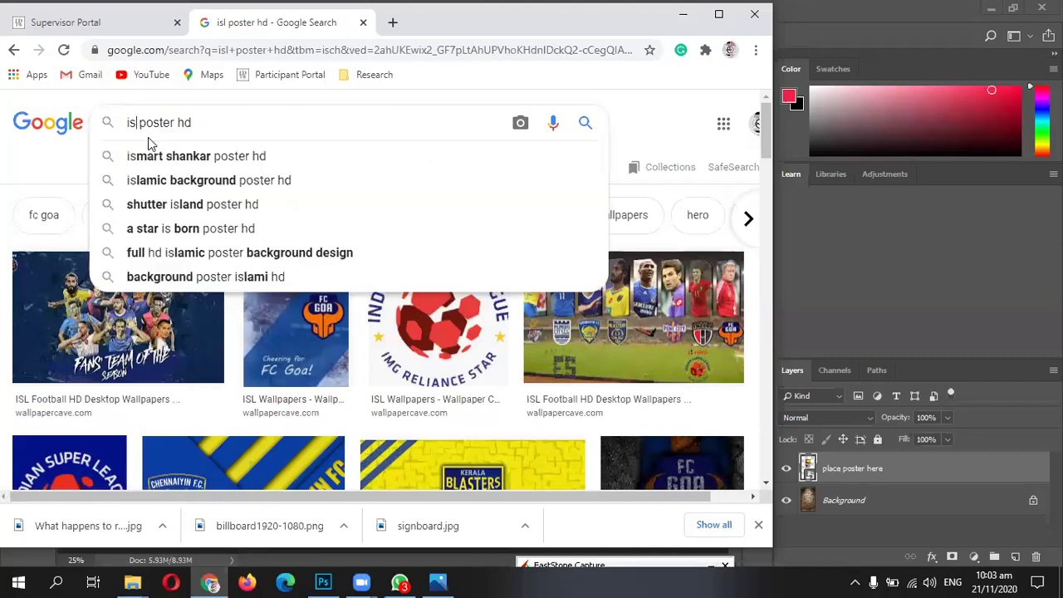
text(l)
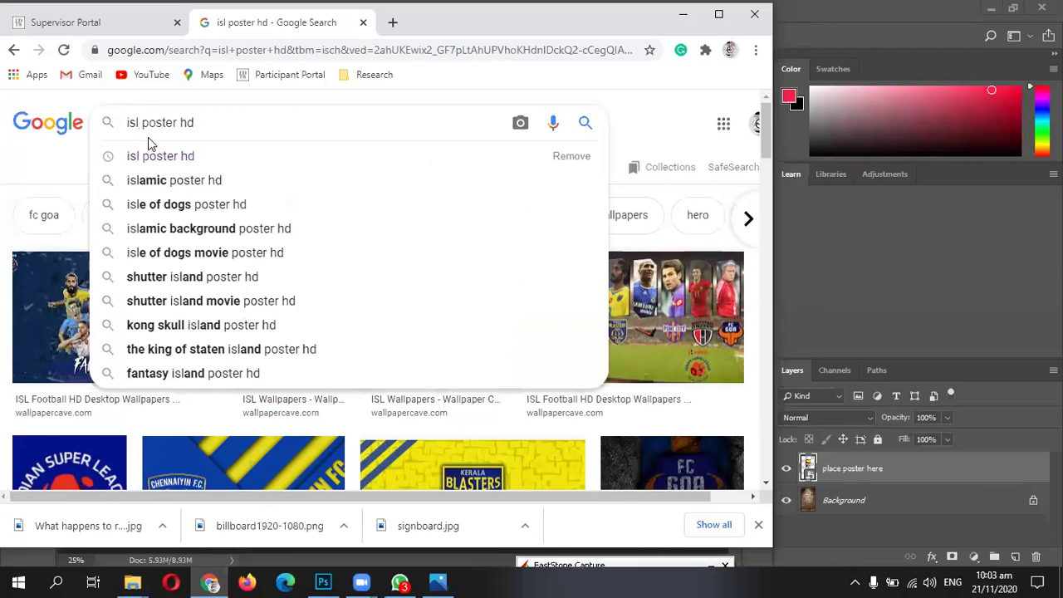
key(Down)
key(Down)
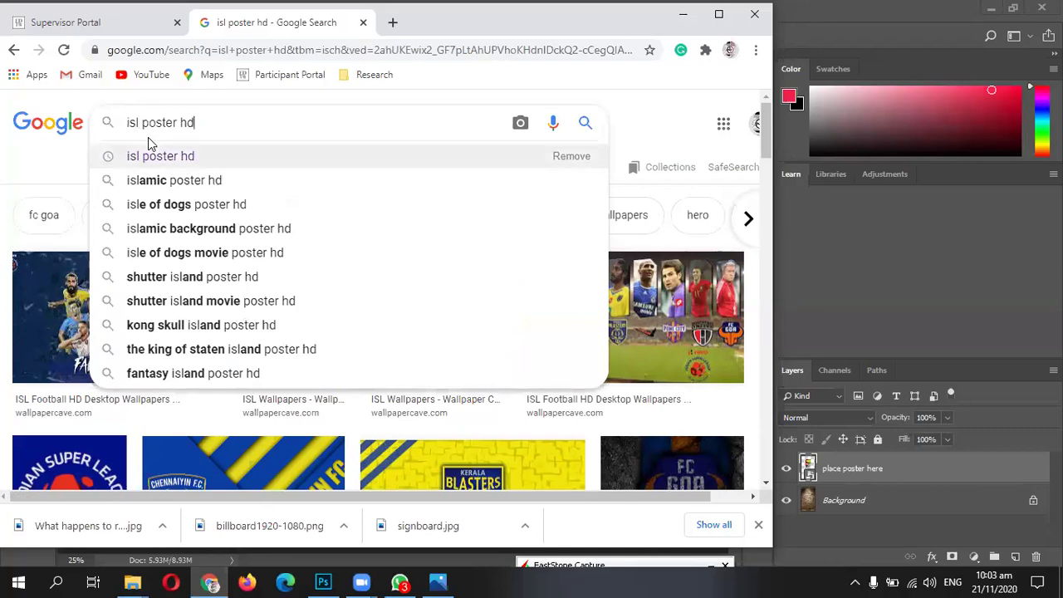
key(Return)
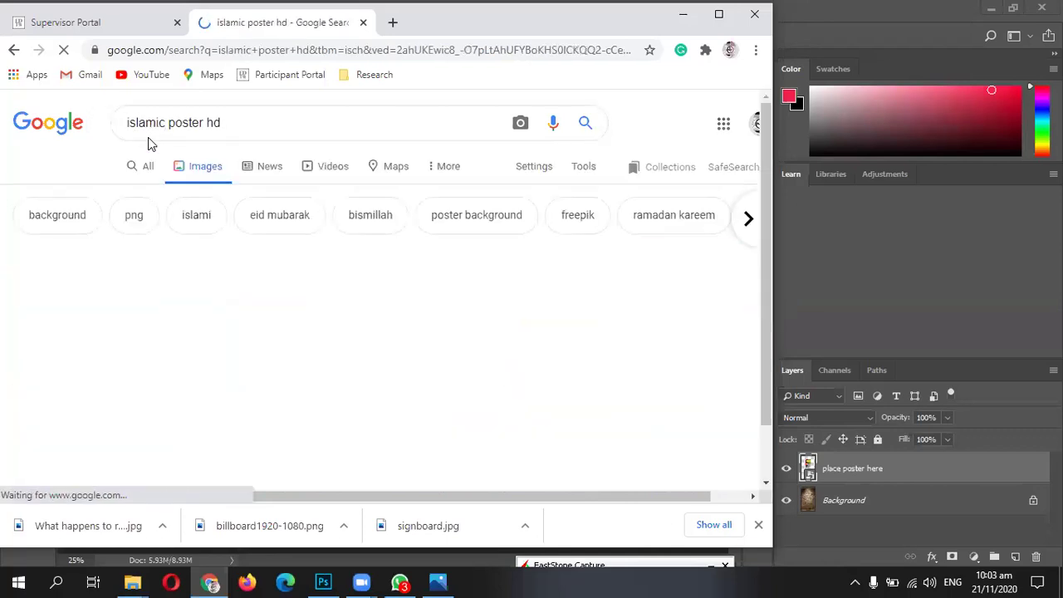
- Browse the Islamic poster image results for a suitable HD poster picture
scroll(332, 365, down, 3)
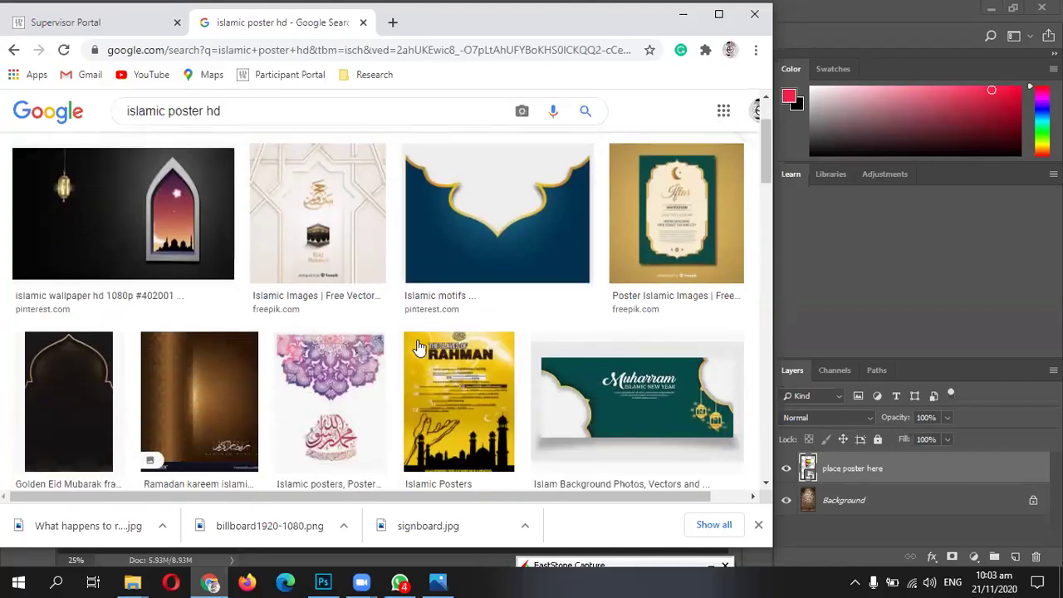
scroll(378, 309, down, 4)
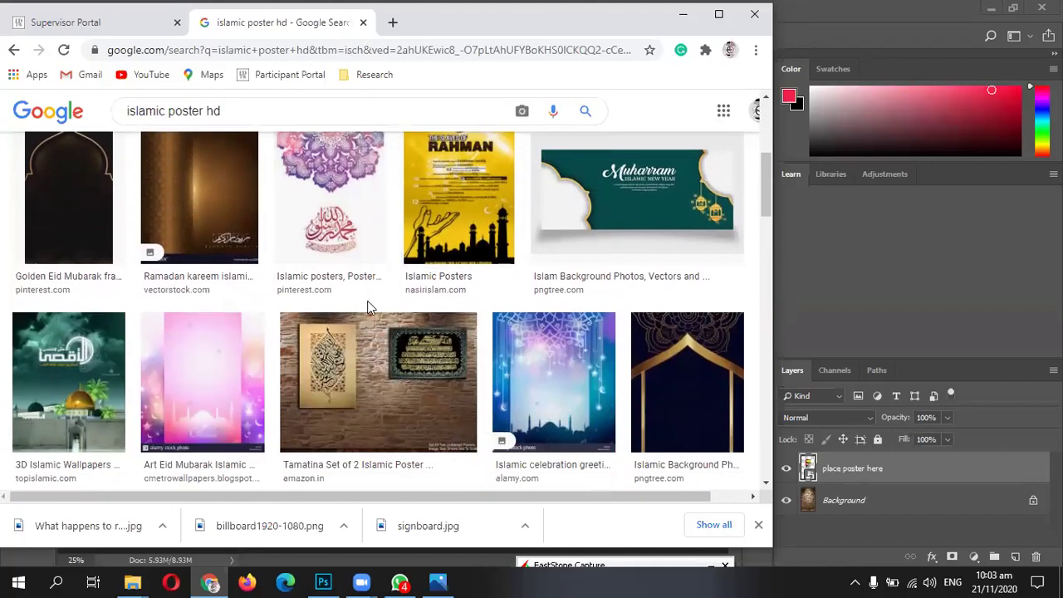
scroll(363, 309, down, 3)
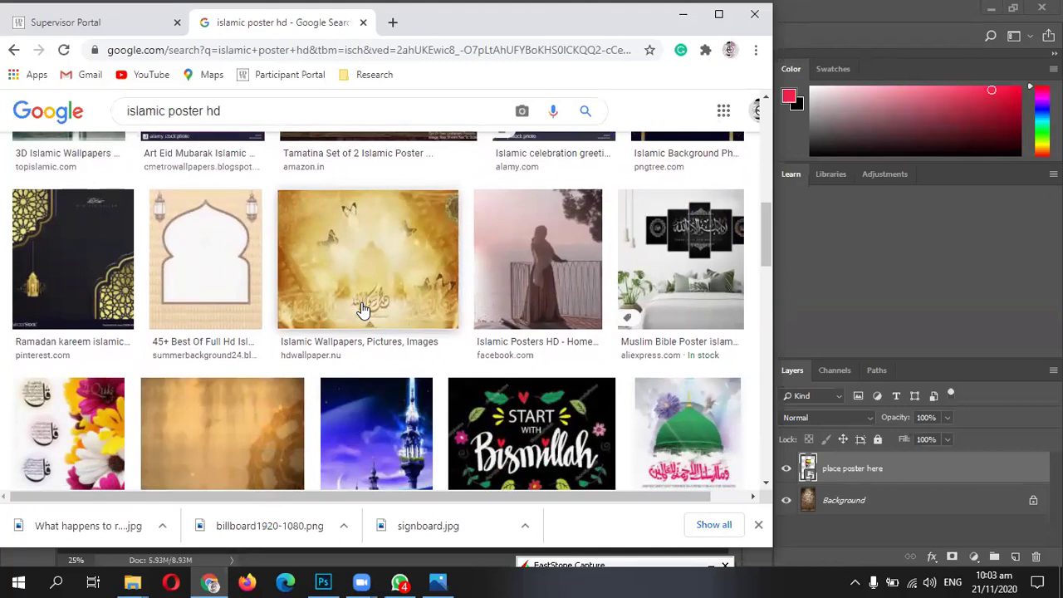
scroll(363, 309, down, 1)
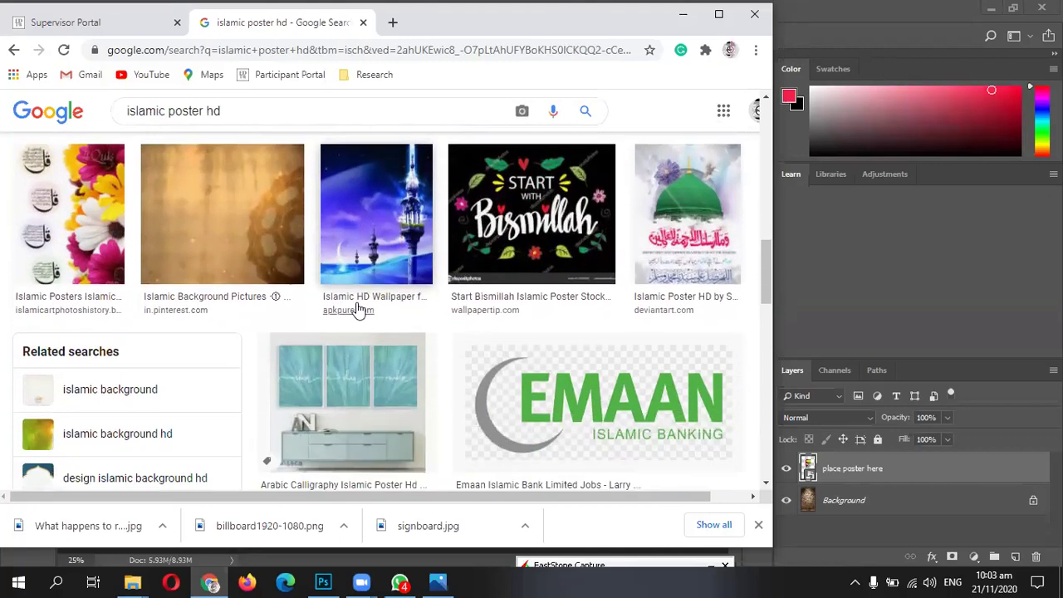
scroll(390, 347, down, 1)
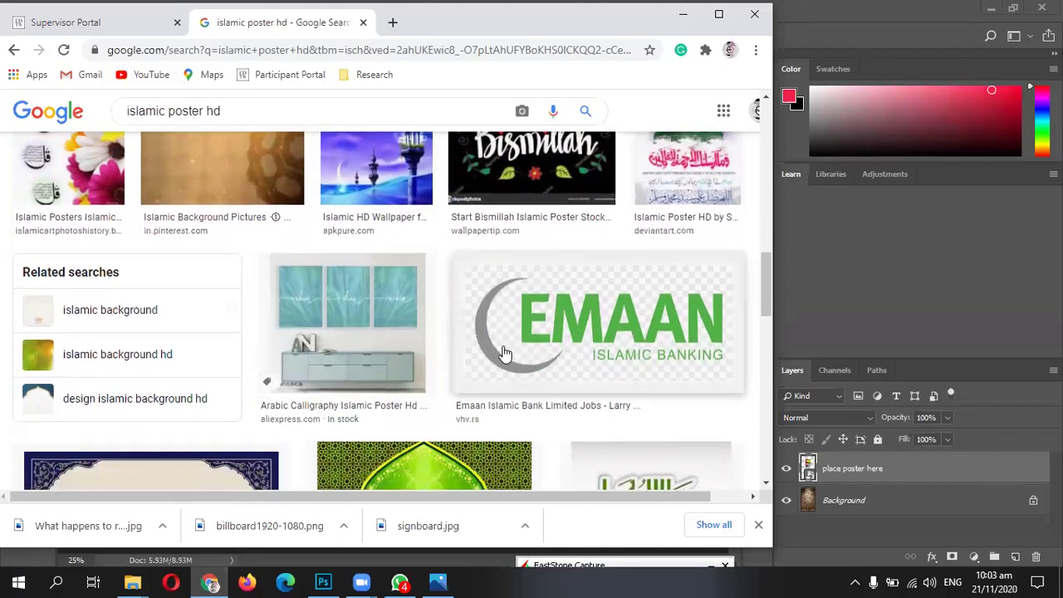
scroll(415, 352, down, 3)
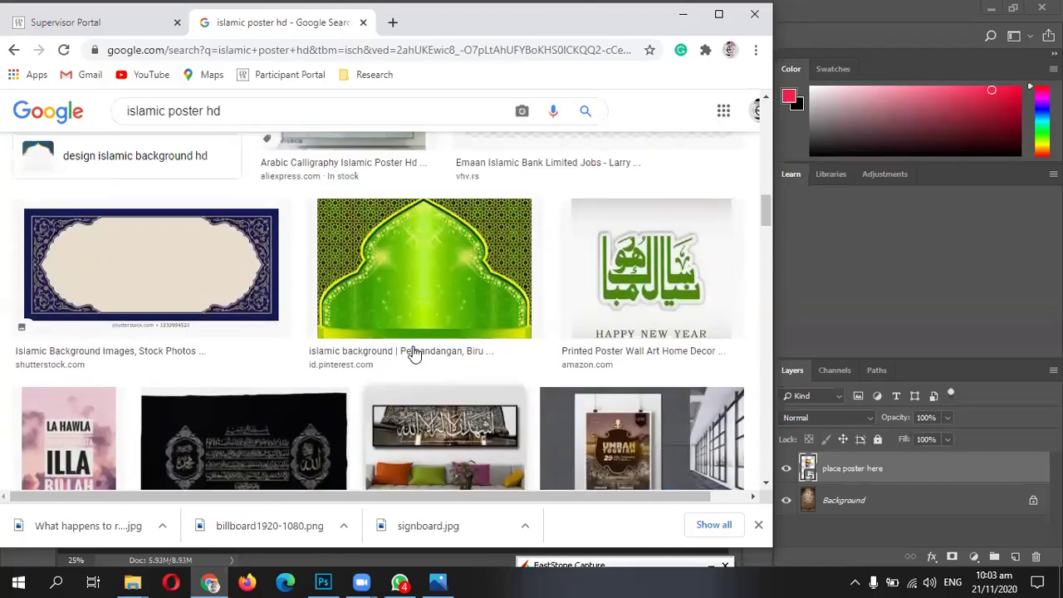
scroll(303, 336, down, 2)
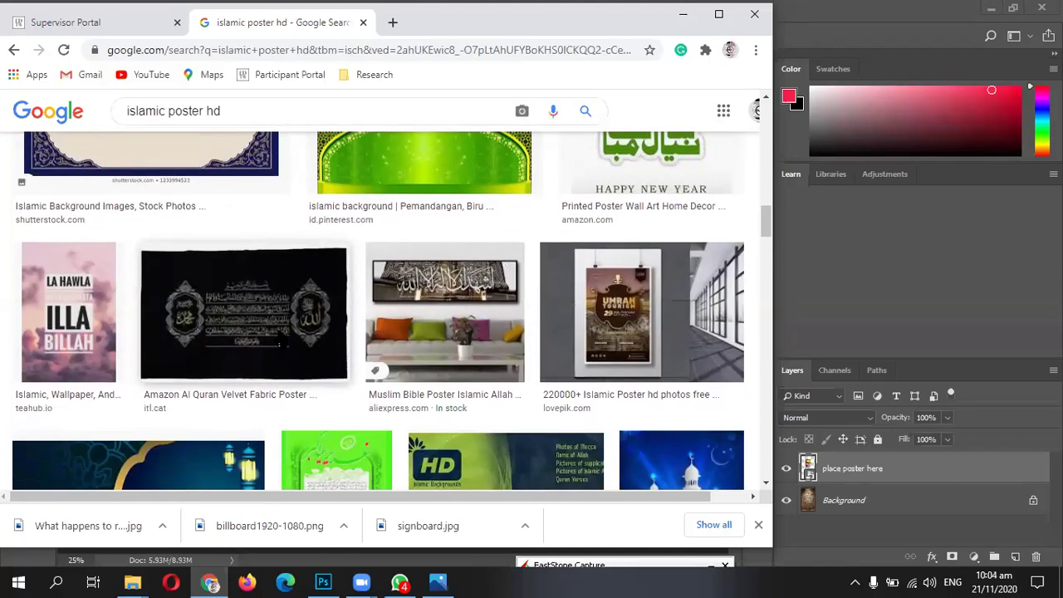
scroll(253, 332, down, 2)
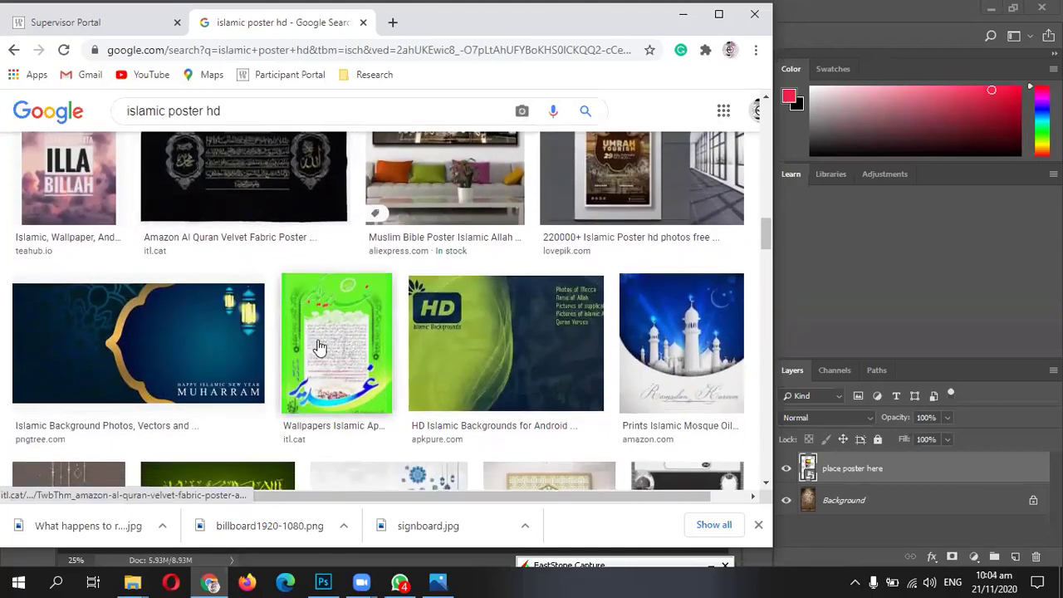
scroll(321, 343, down, 5)
- Preview the WallpaperTip green dome image and save it as "islam" in the For me folder
scroll(356, 324, up, 1)
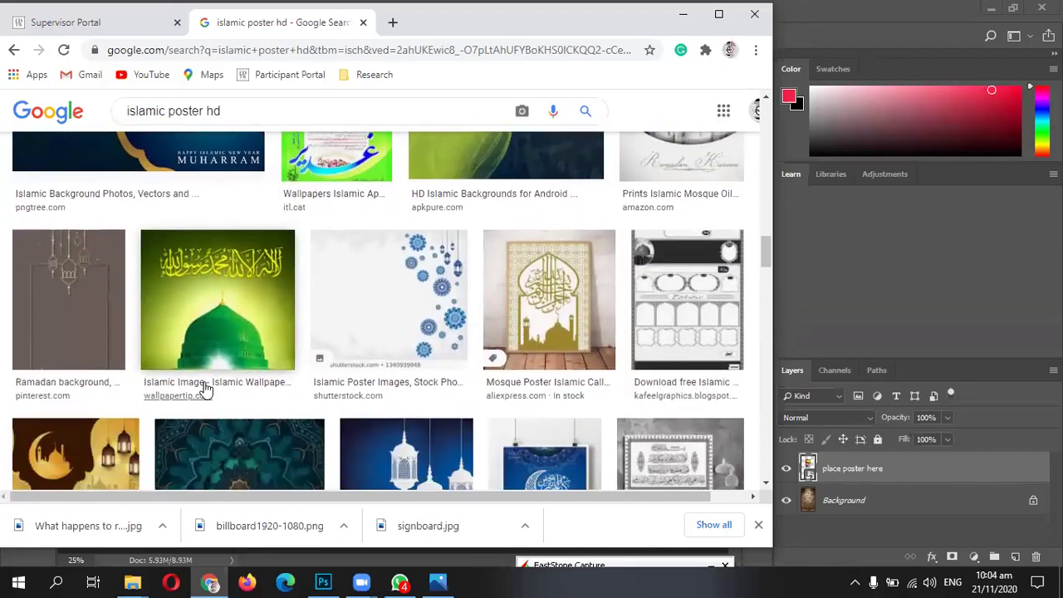
scroll(207, 389, up, 1)
click(217, 326)
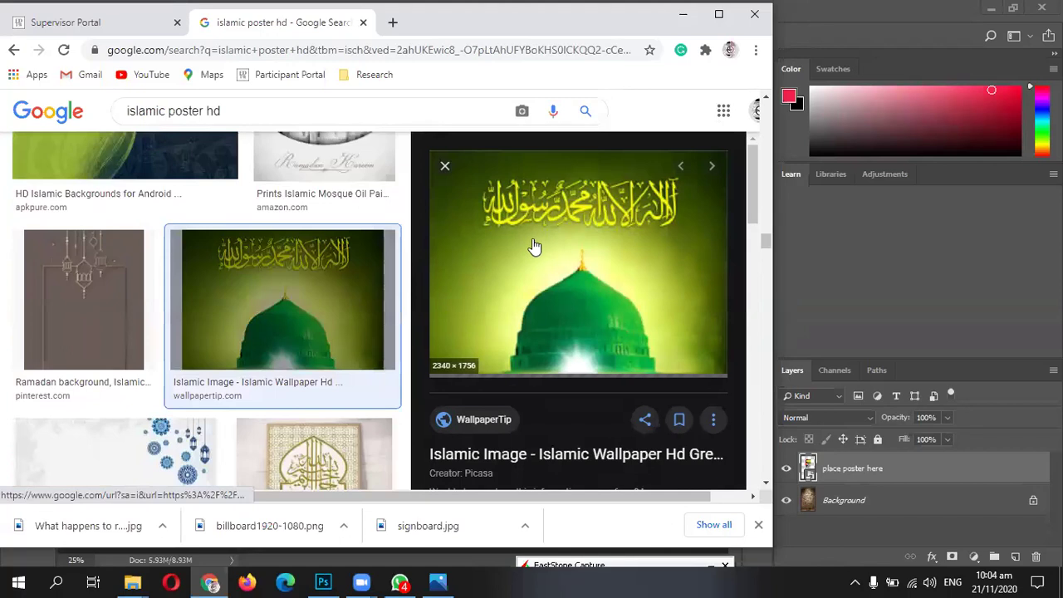
right_click(488, 297)
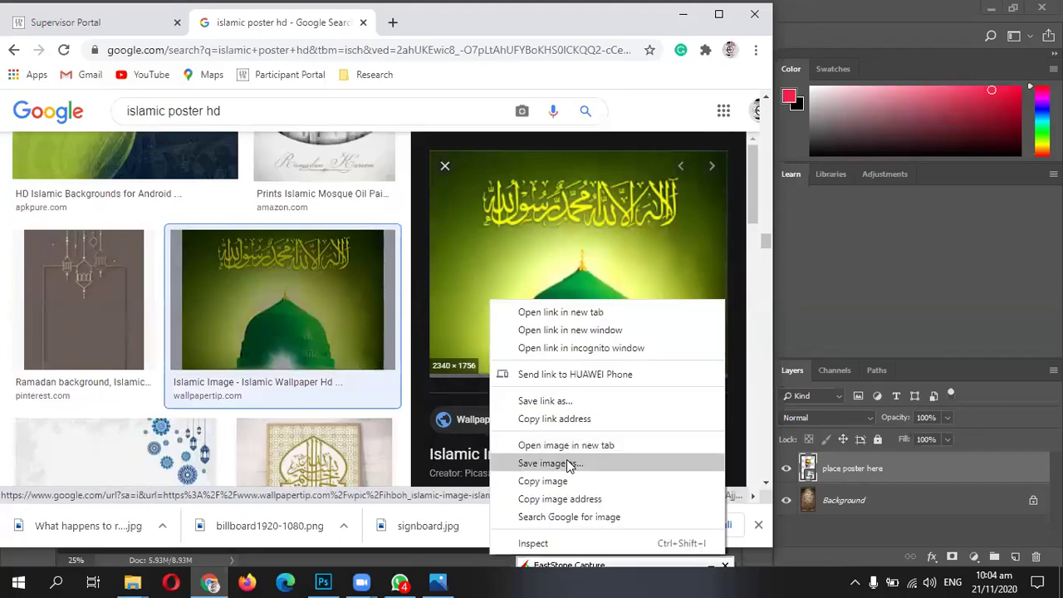
click(570, 463)
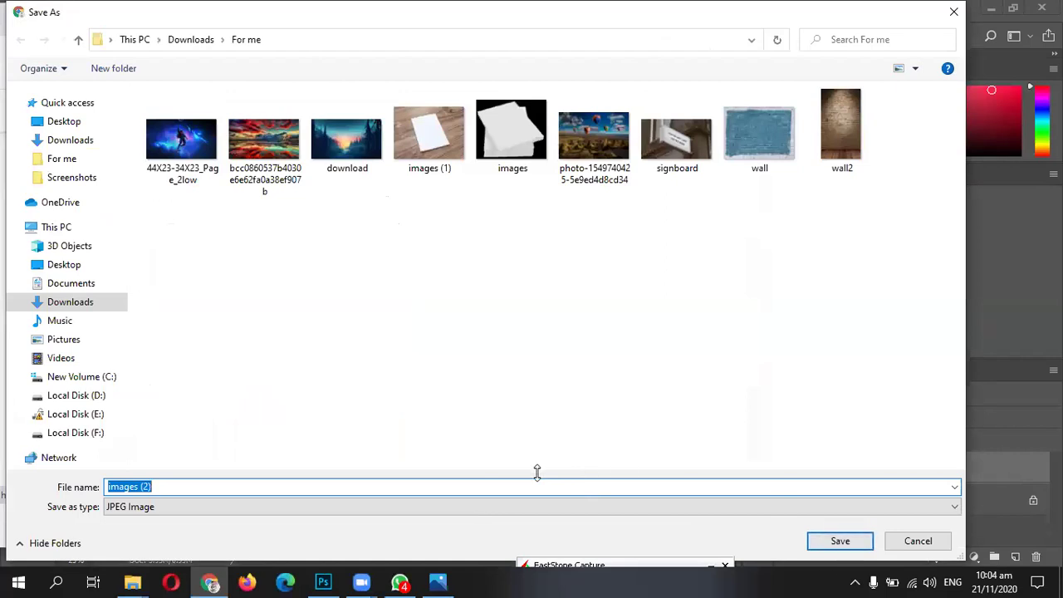
text(isla)
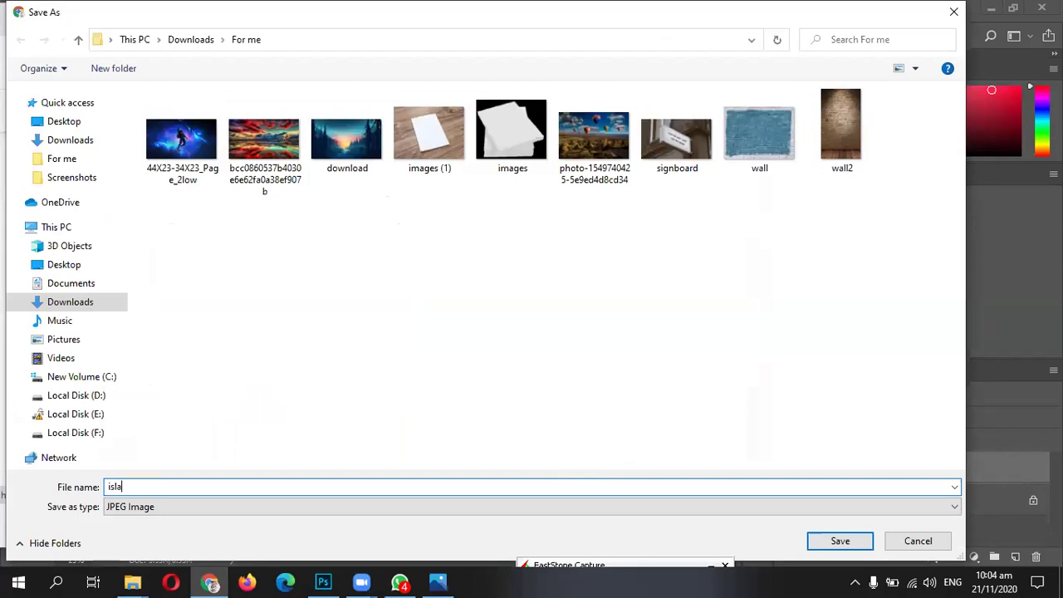
key(Return)
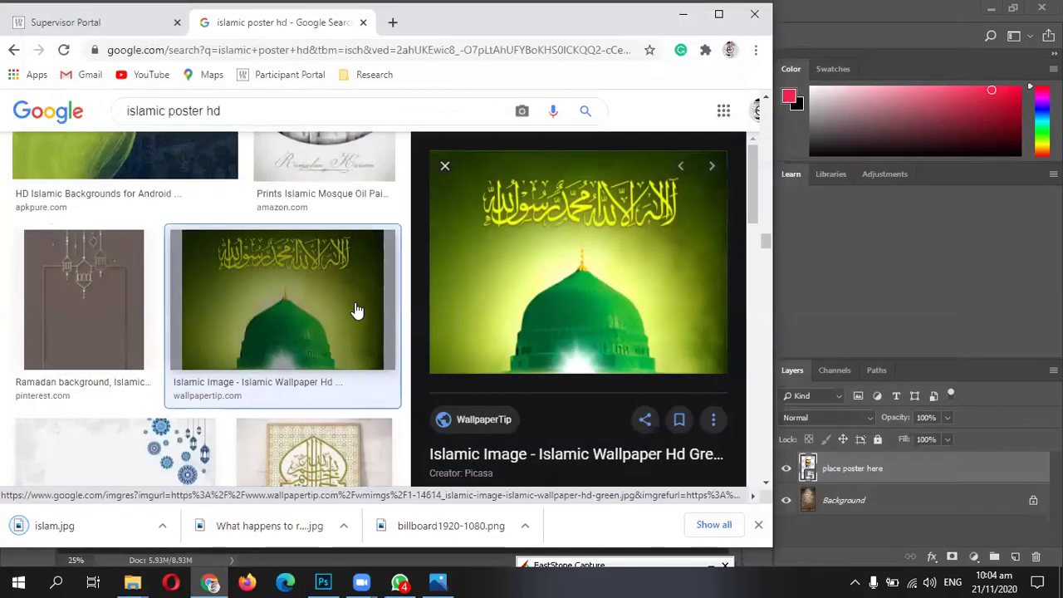
- Look through further Islamic poster results for more usable poster images
scroll(356, 309, down, 3)
scroll(355, 309, down, 5)
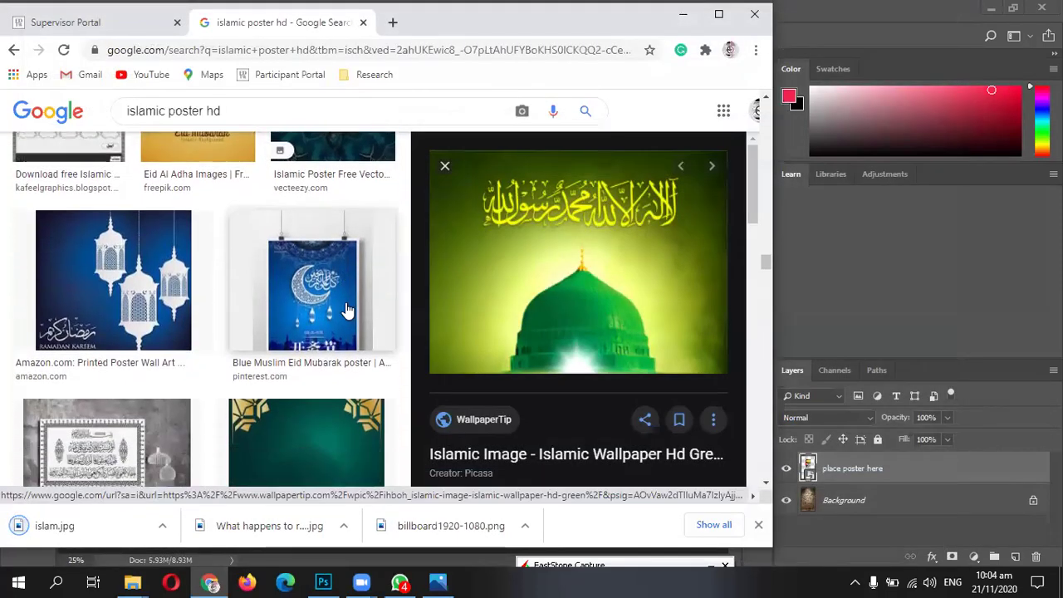
scroll(347, 309, down, 5)
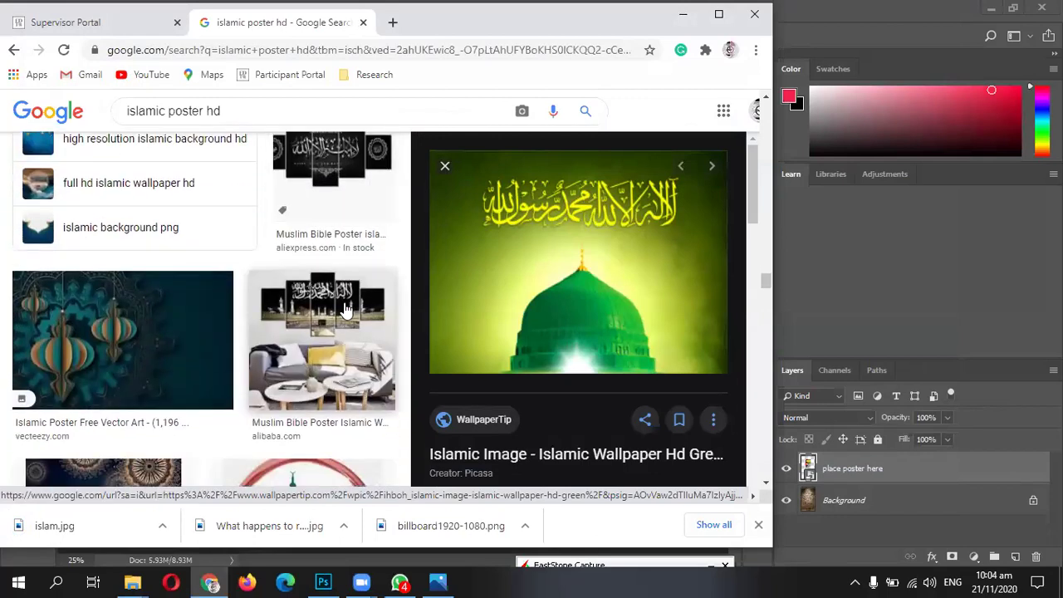
scroll(347, 310, down, 1)
scroll(283, 307, down, 2)
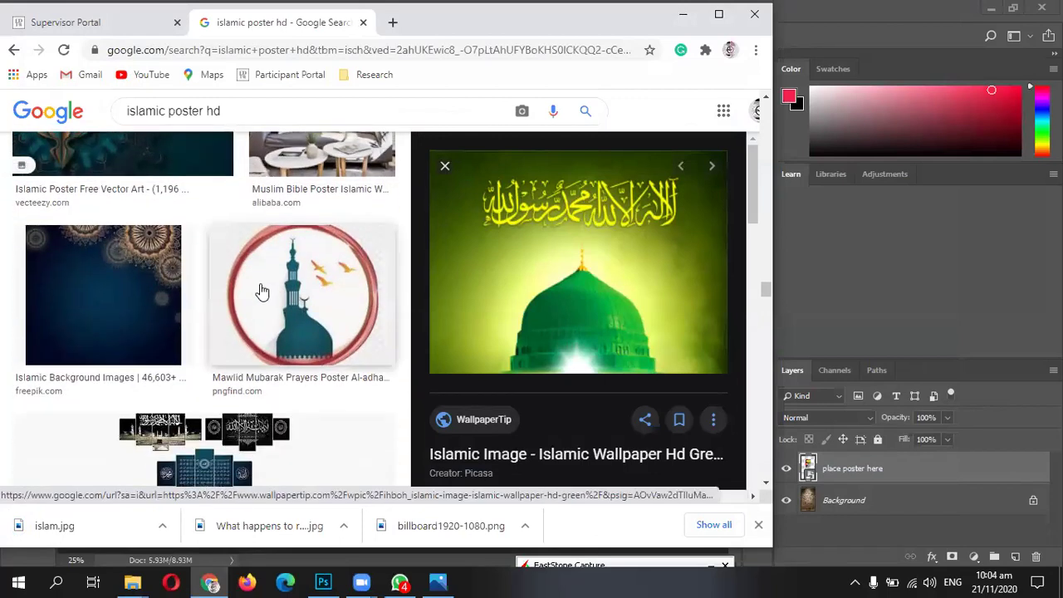
scroll(281, 304, down, 3)
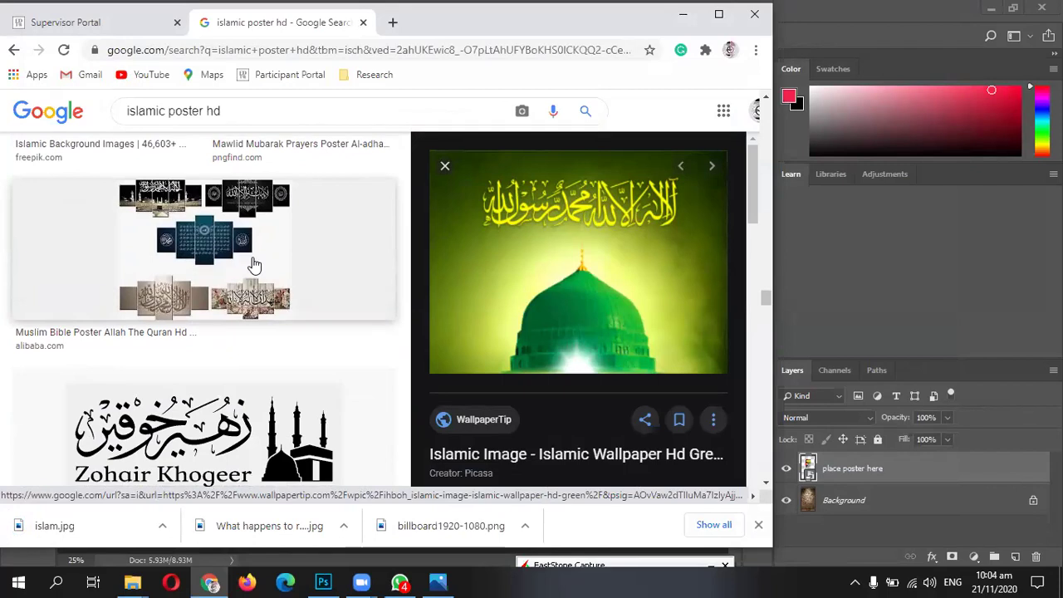
scroll(253, 266, down, 1)
scroll(253, 266, up, 2)
scroll(256, 285, down, 5)
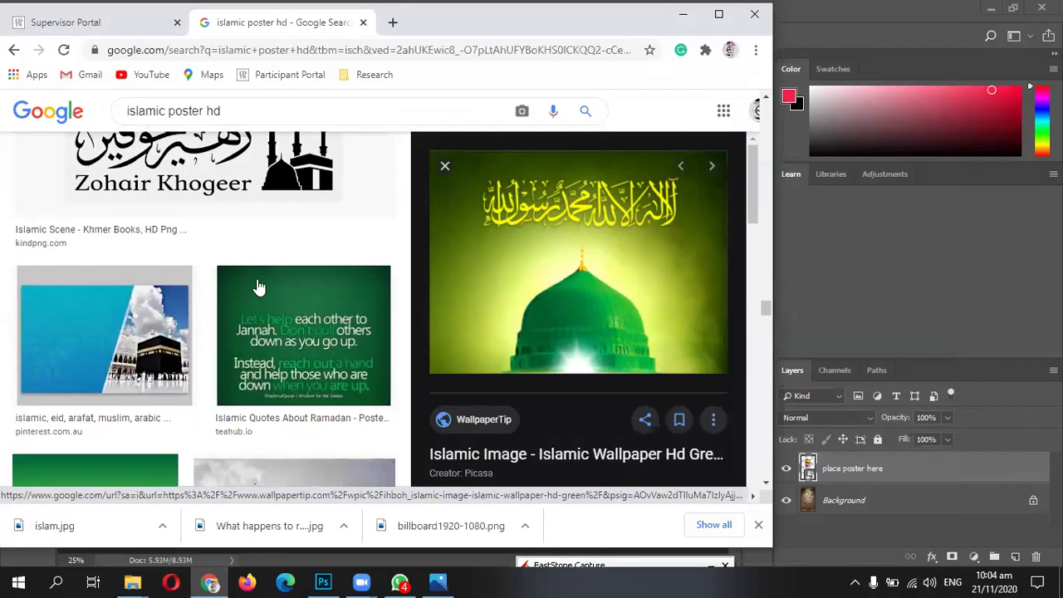
scroll(256, 287, up, 1)
scroll(256, 287, down, 4)
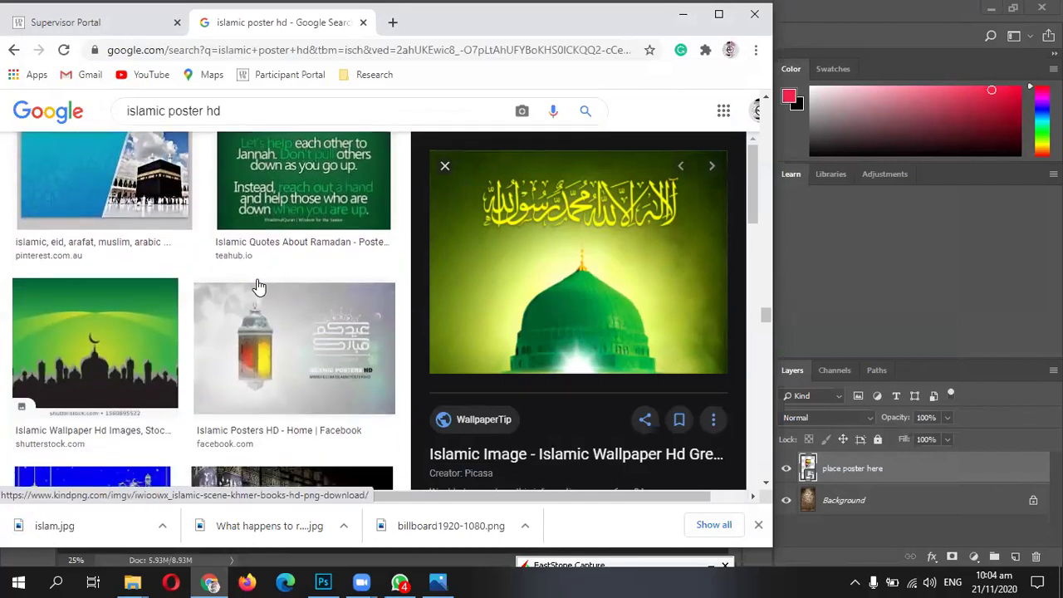
scroll(258, 287, down, 3)
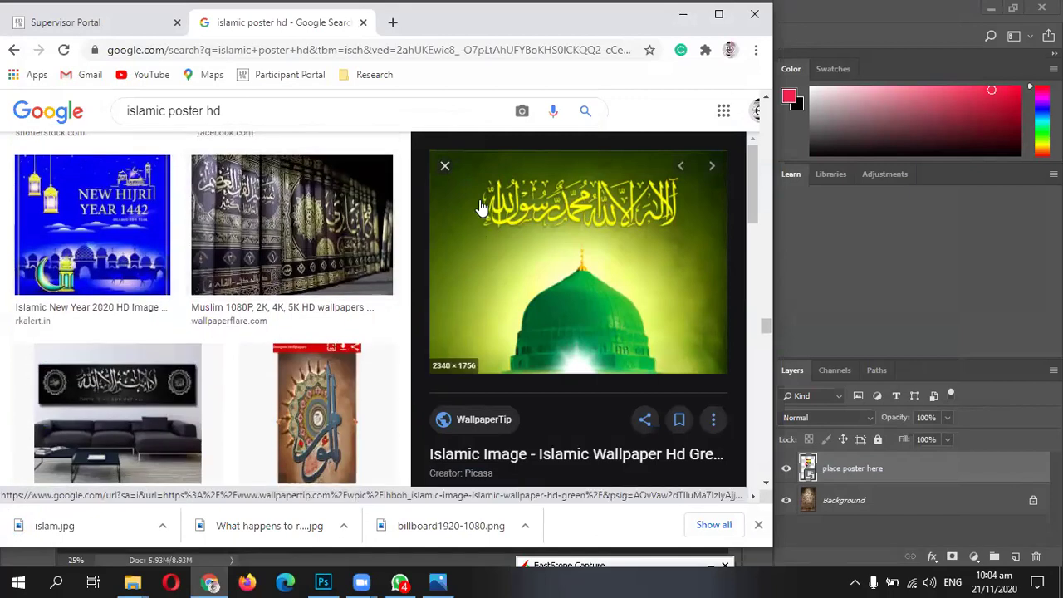
- Minimize the browser and return to the wall2.psd mockup in Photoshop
click(683, 13)
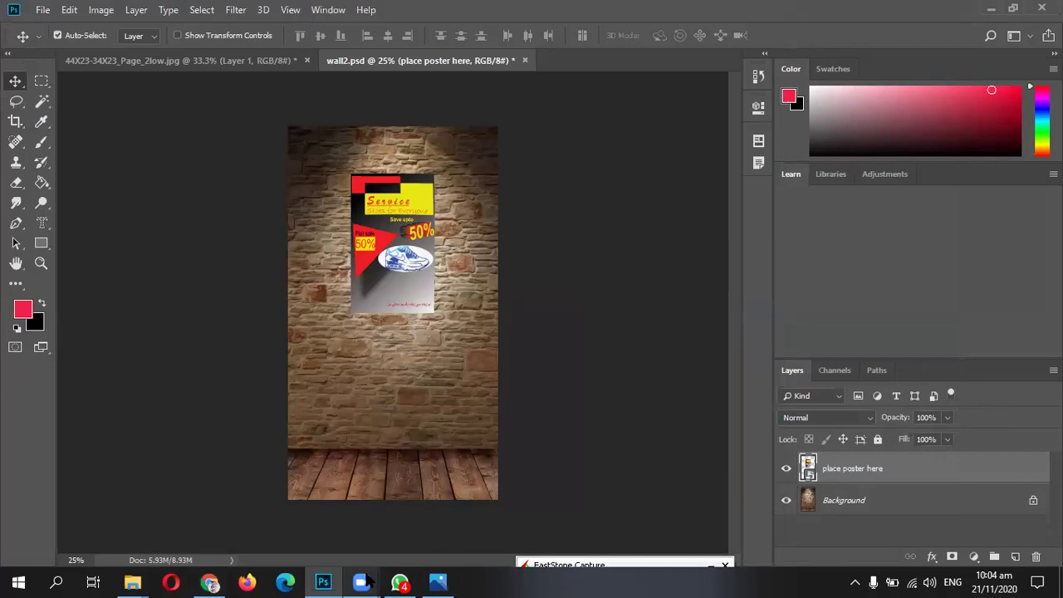
mouse_move(379, 579)
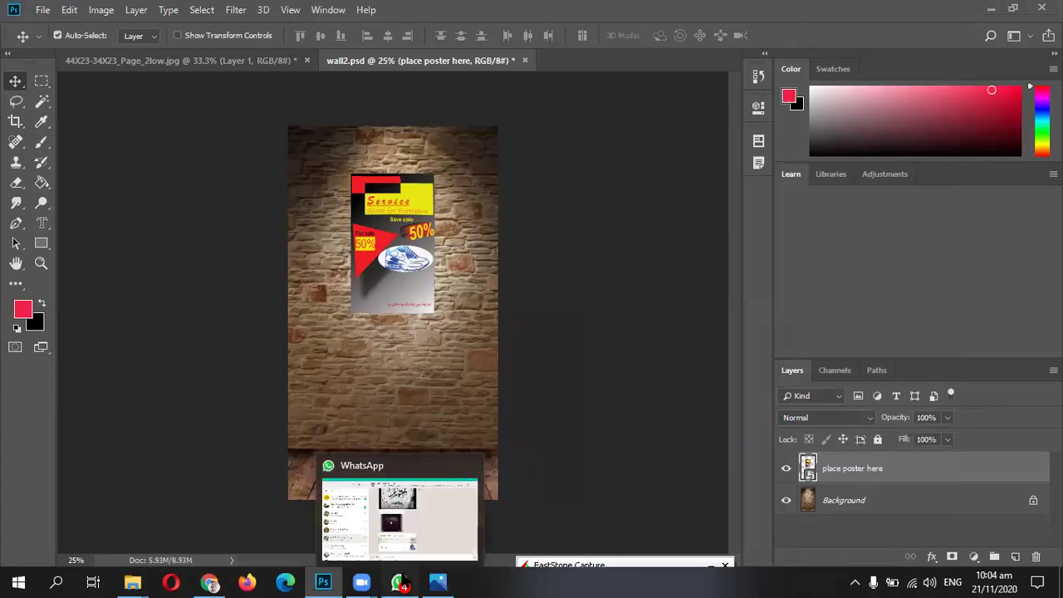
click(399, 582)
click(399, 581)
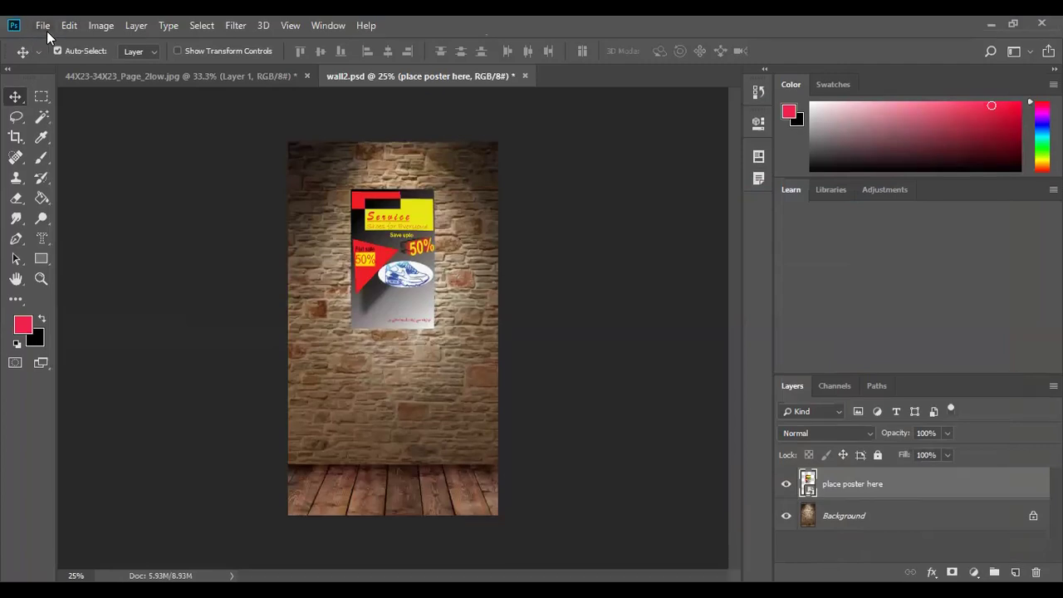
- Open billboard1920-1080.png from the Downloads folder
click(44, 26)
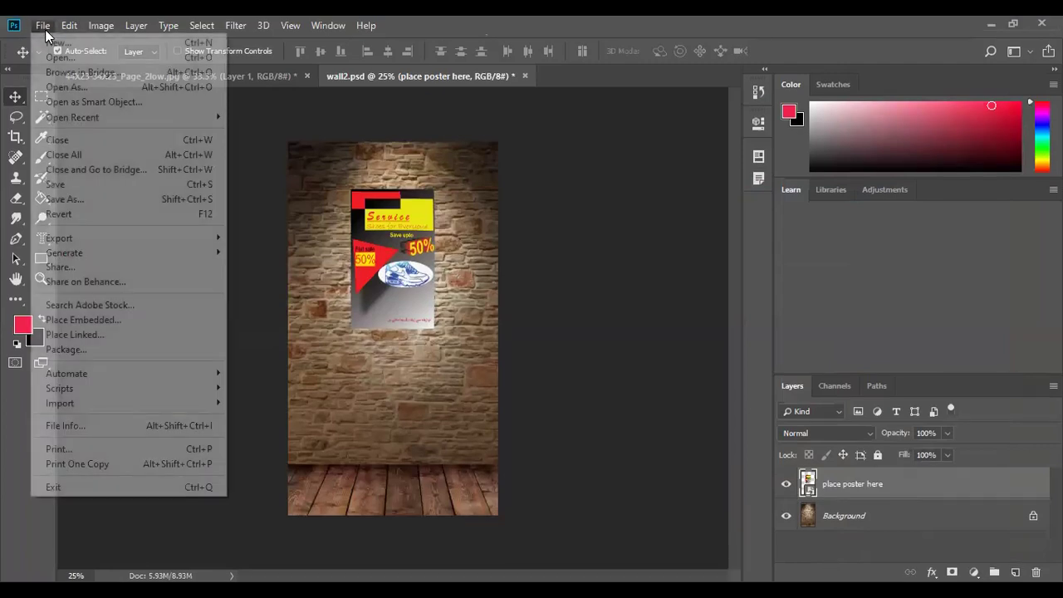
click(61, 58)
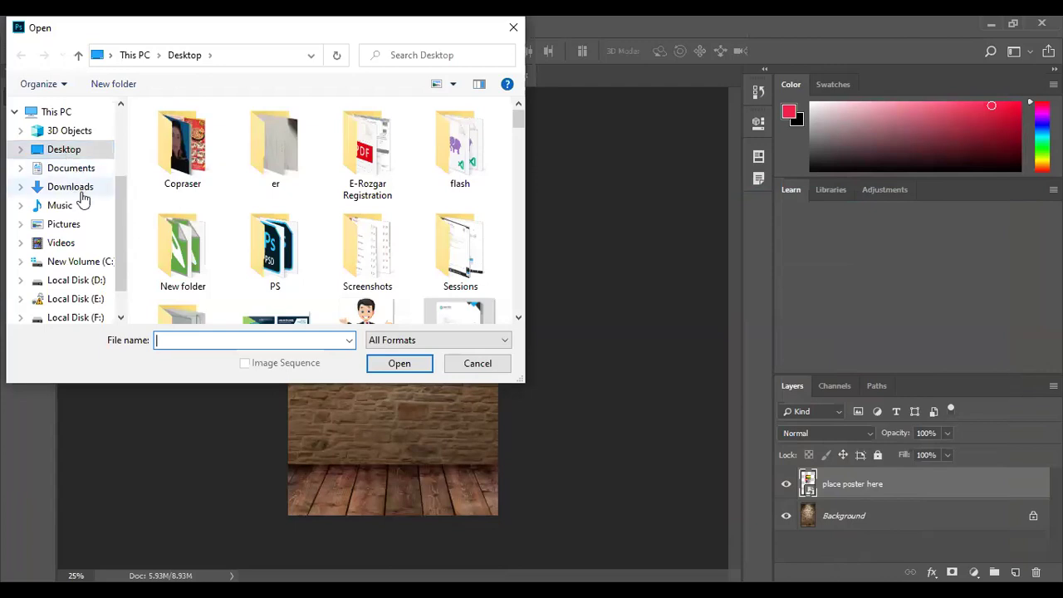
click(81, 191)
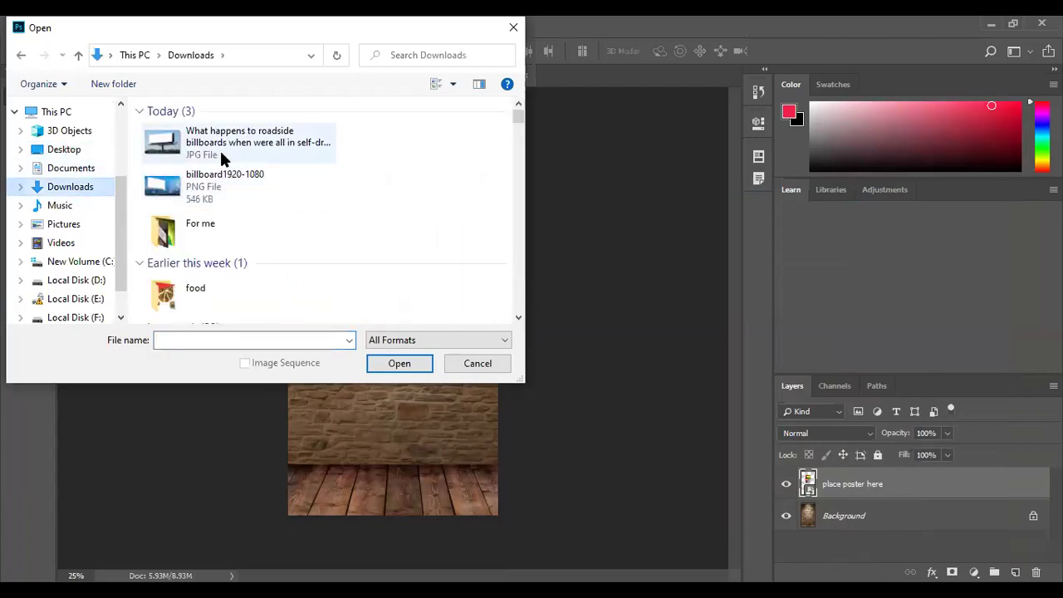
click(226, 178)
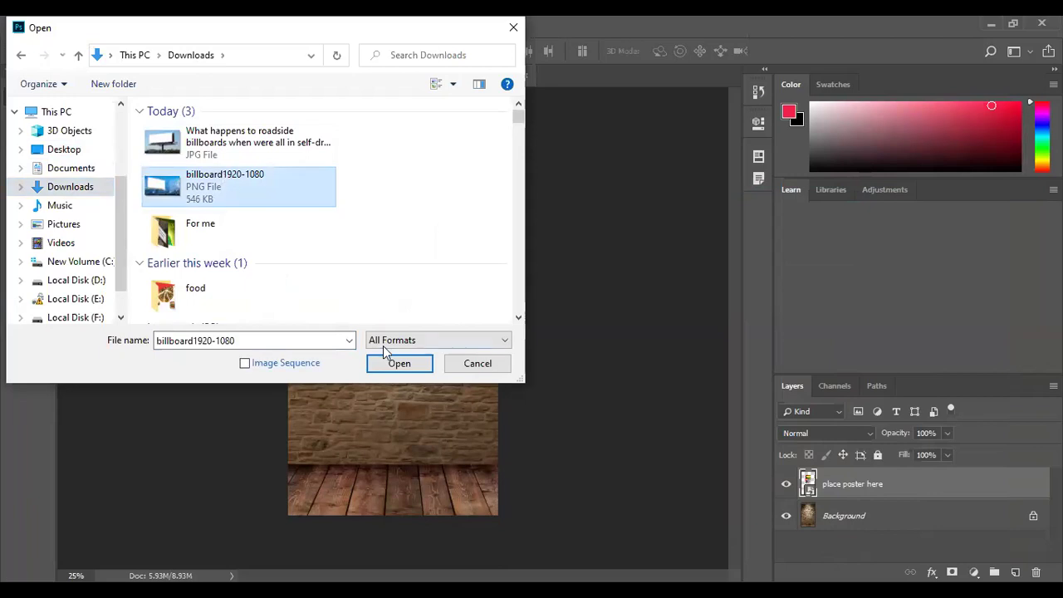
click(386, 371)
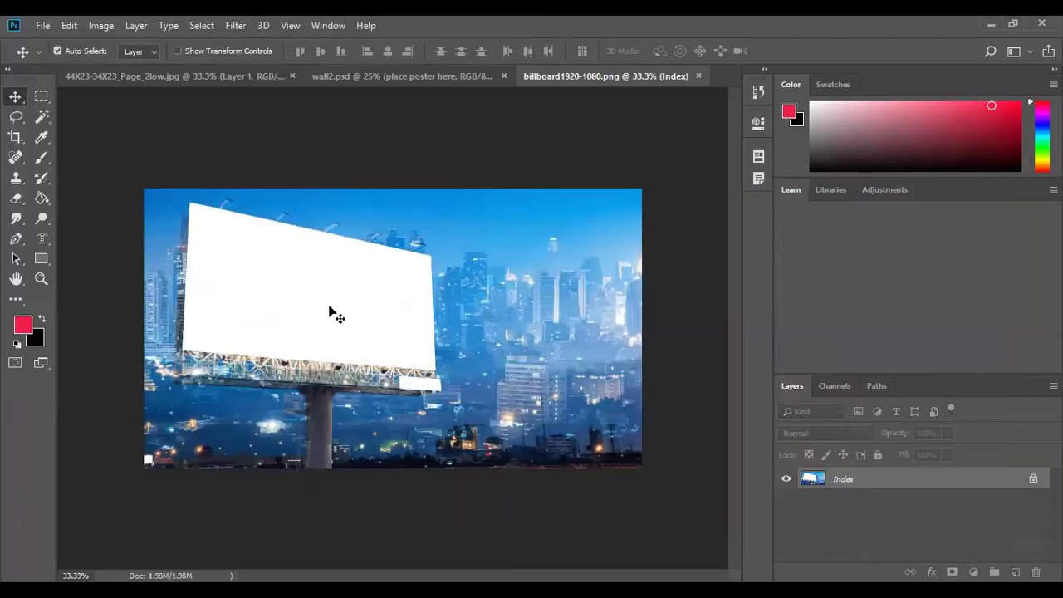
- Open the roadside billboards JPG from the Downloads folder as a second billboard background
click(42, 25)
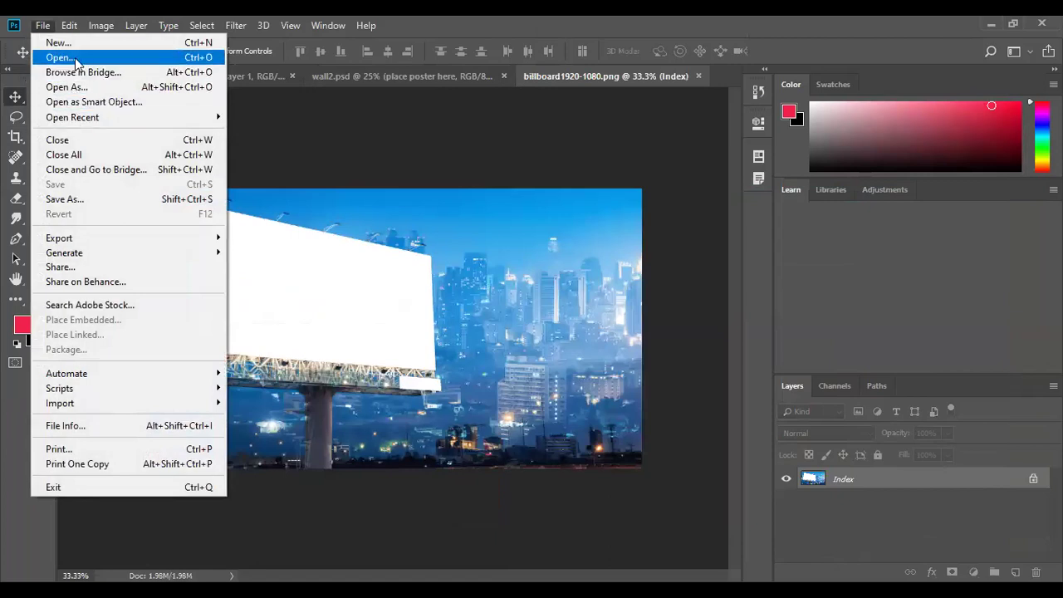
click(77, 59)
click(228, 151)
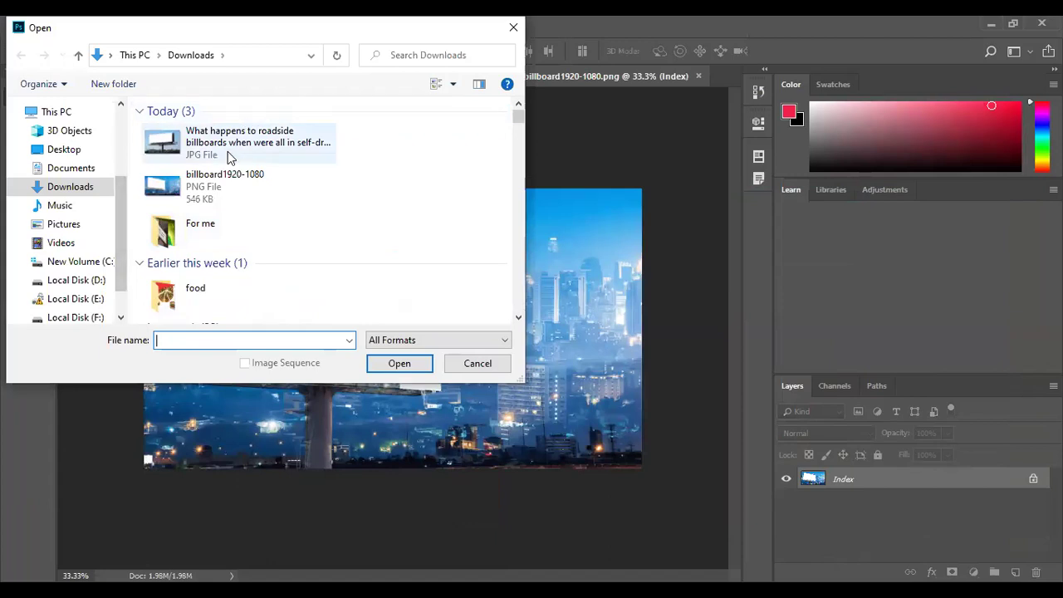
click(407, 365)
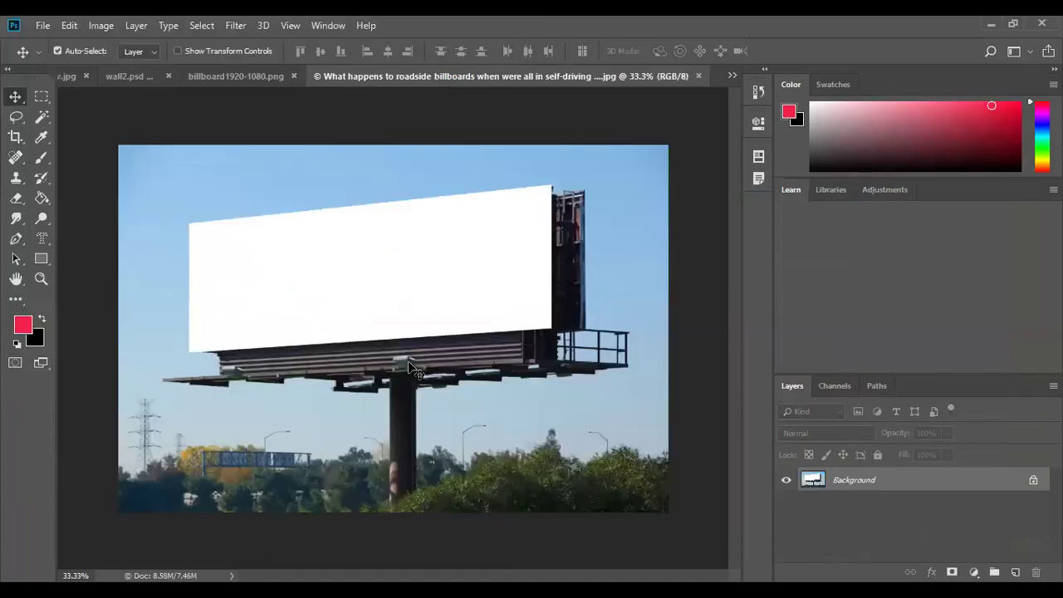
- Compare the two billboard images and check the image size of billboard1920-1080.png without changing it
click(243, 77)
click(462, 82)
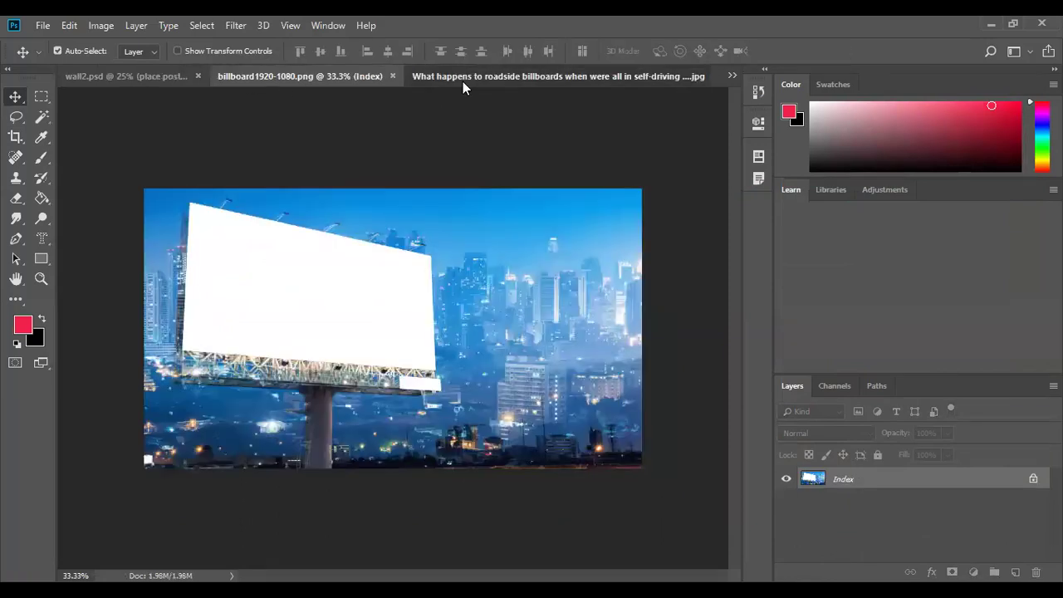
click(258, 71)
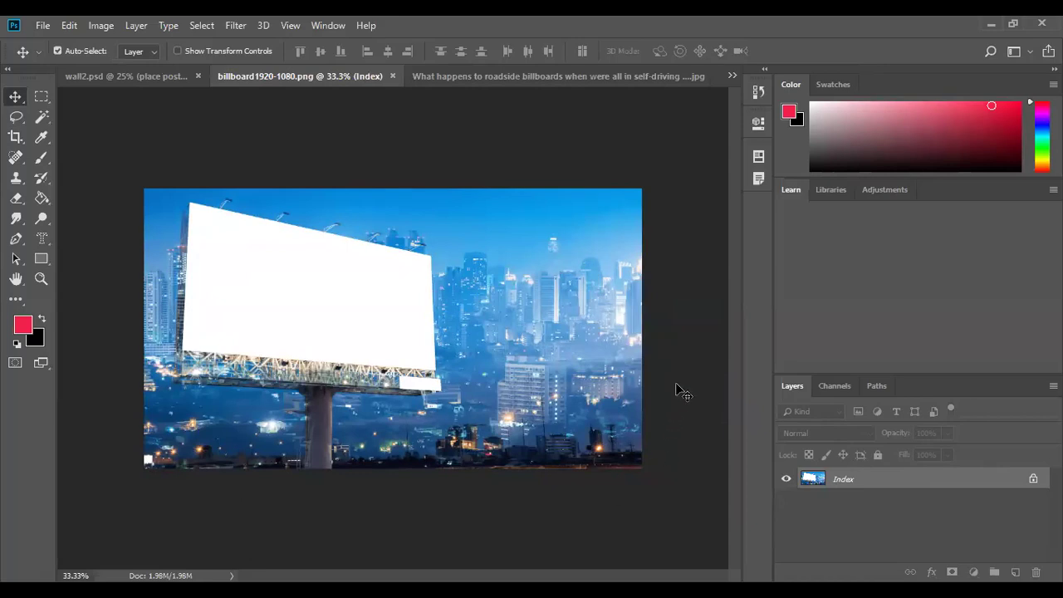
click(104, 25)
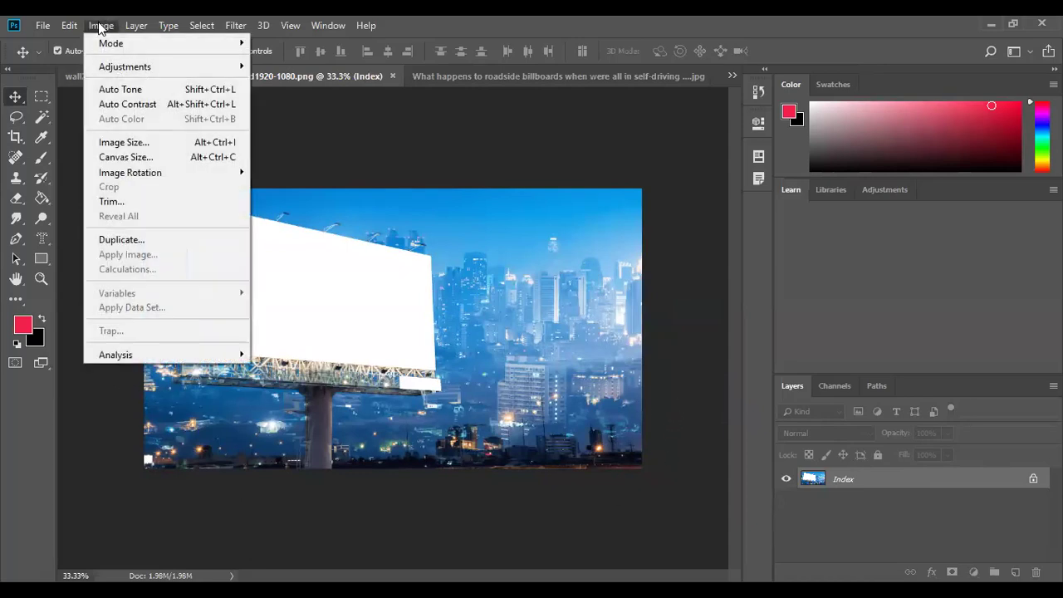
click(100, 28)
click(100, 27)
click(146, 143)
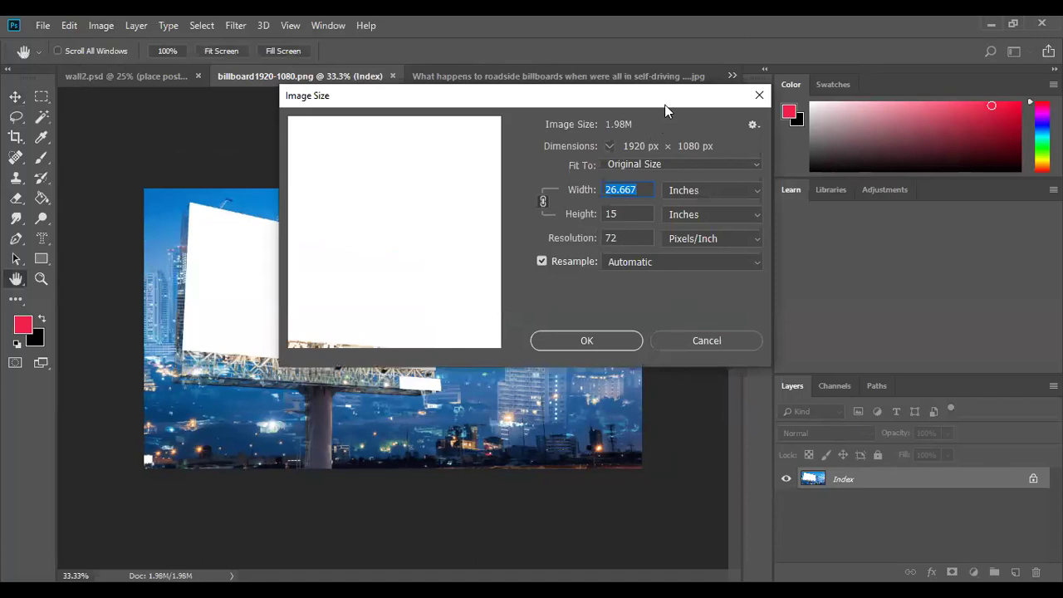
drag(664, 104, 584, 115)
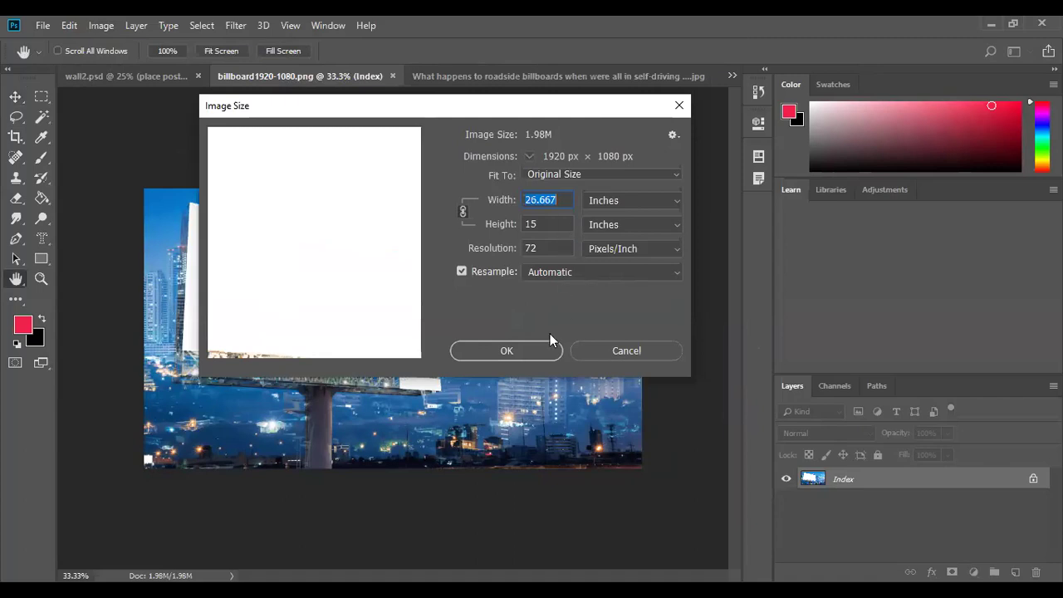
click(590, 350)
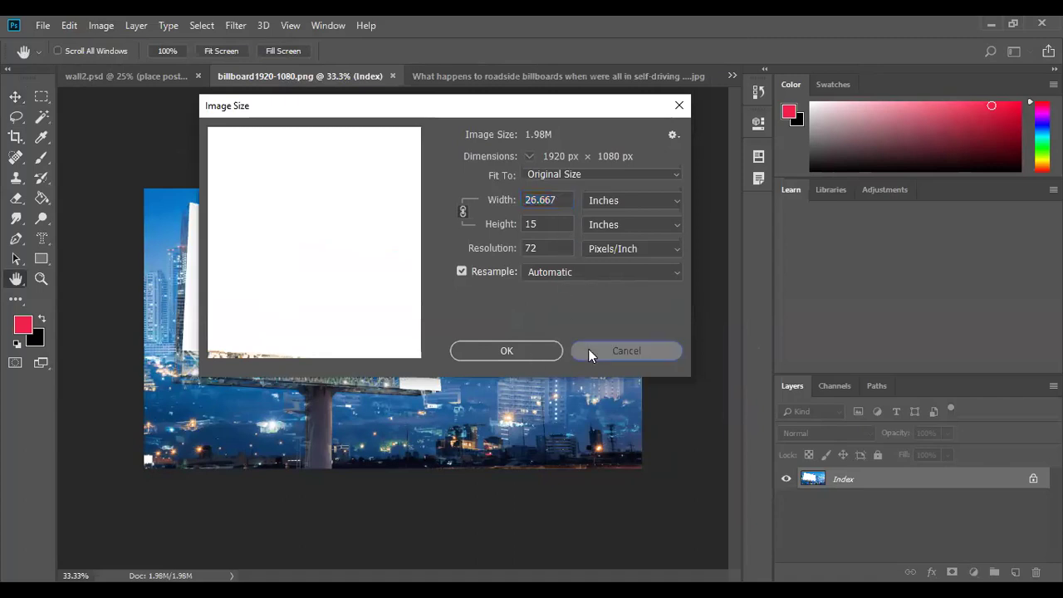
- Check the roadside billboard photo's dimensions and resolution in Image Size without changing them
click(459, 78)
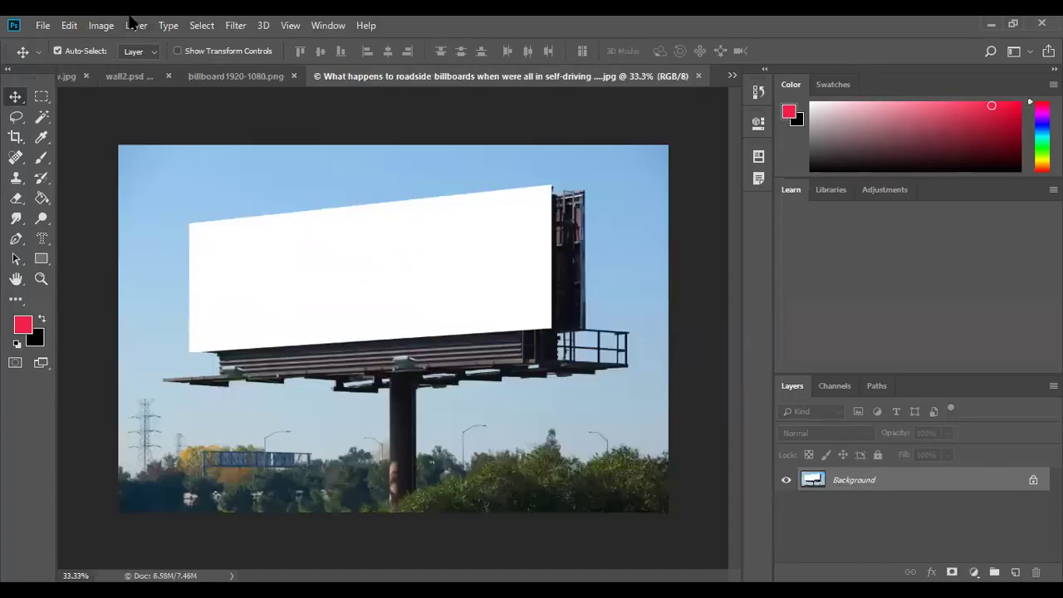
click(101, 23)
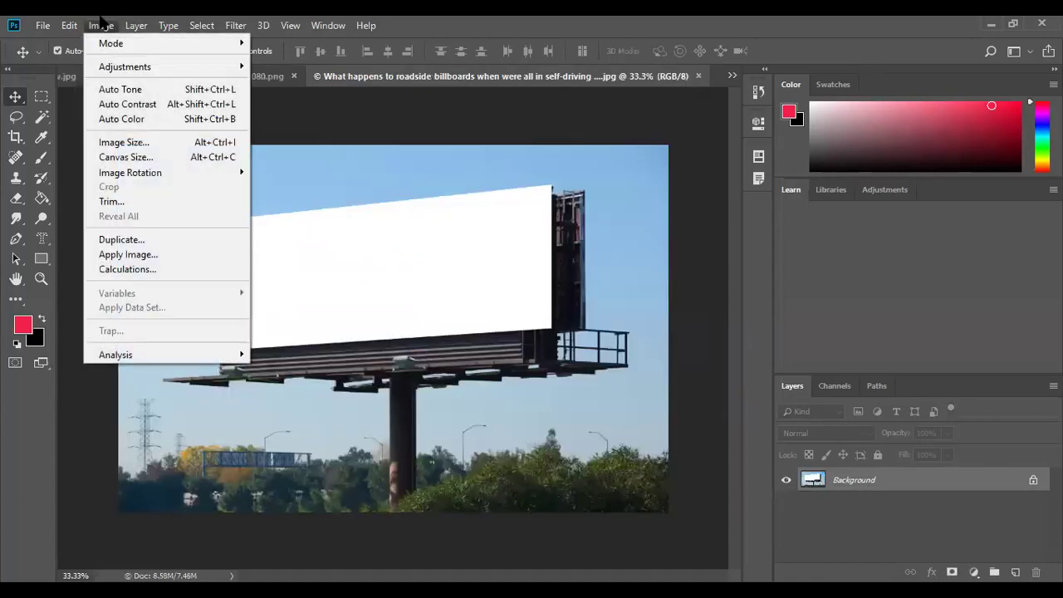
click(144, 150)
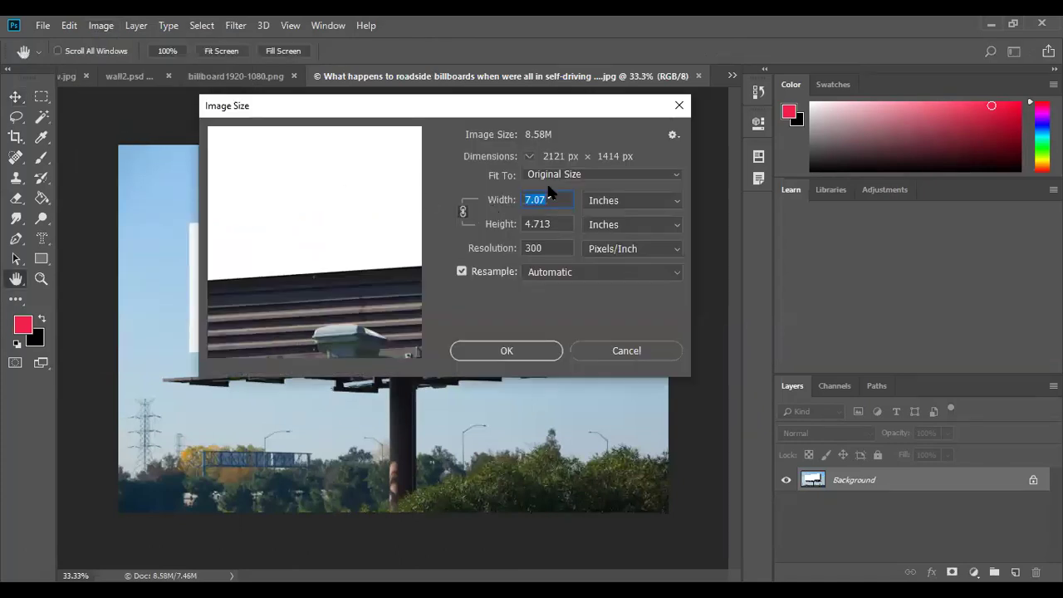
click(621, 351)
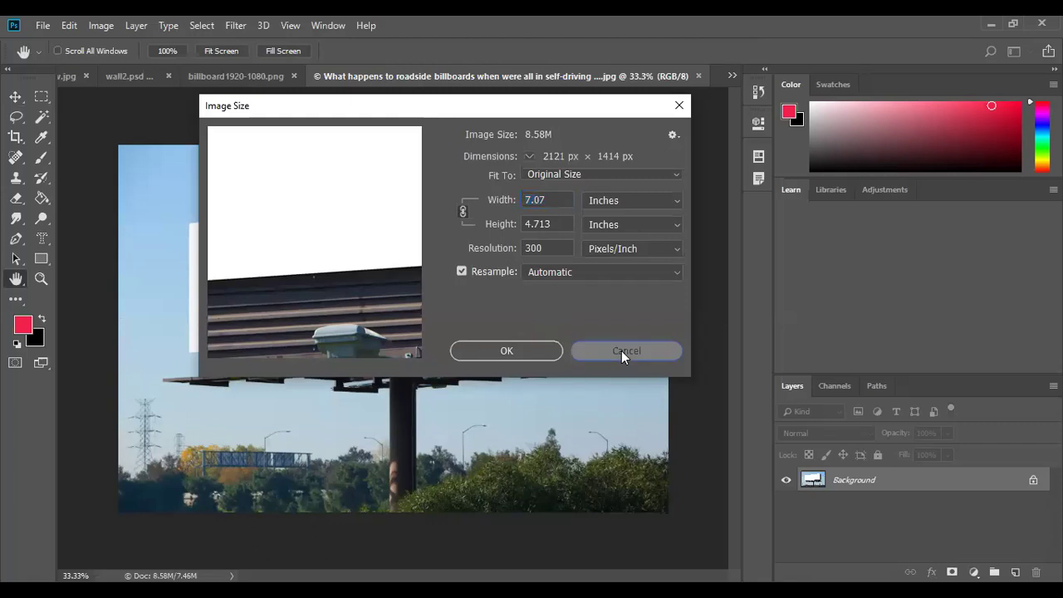
- Compare the two billboard images once more and close the roadside billboard photo
click(229, 77)
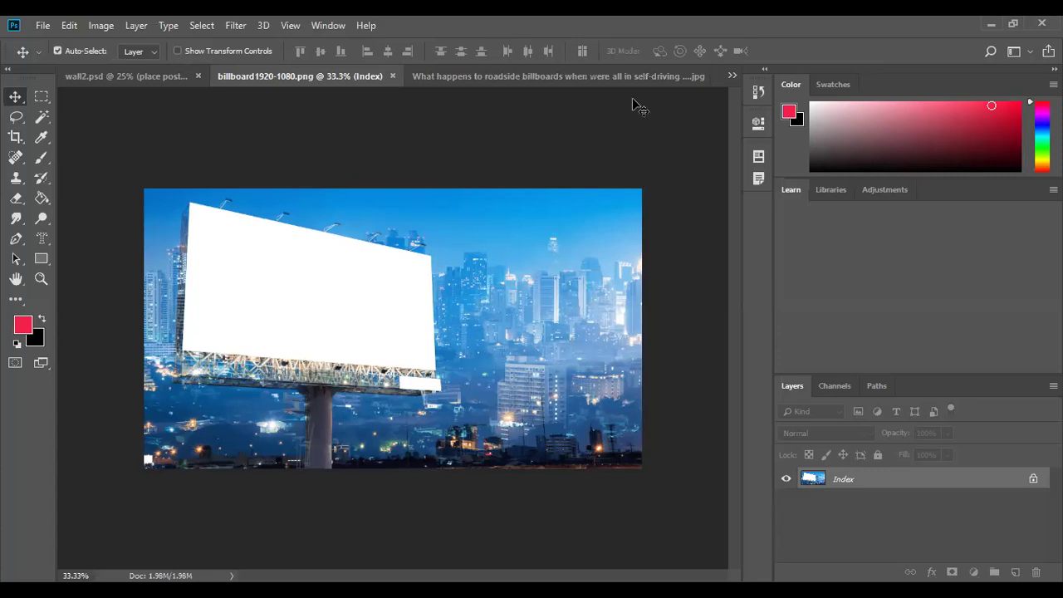
click(671, 78)
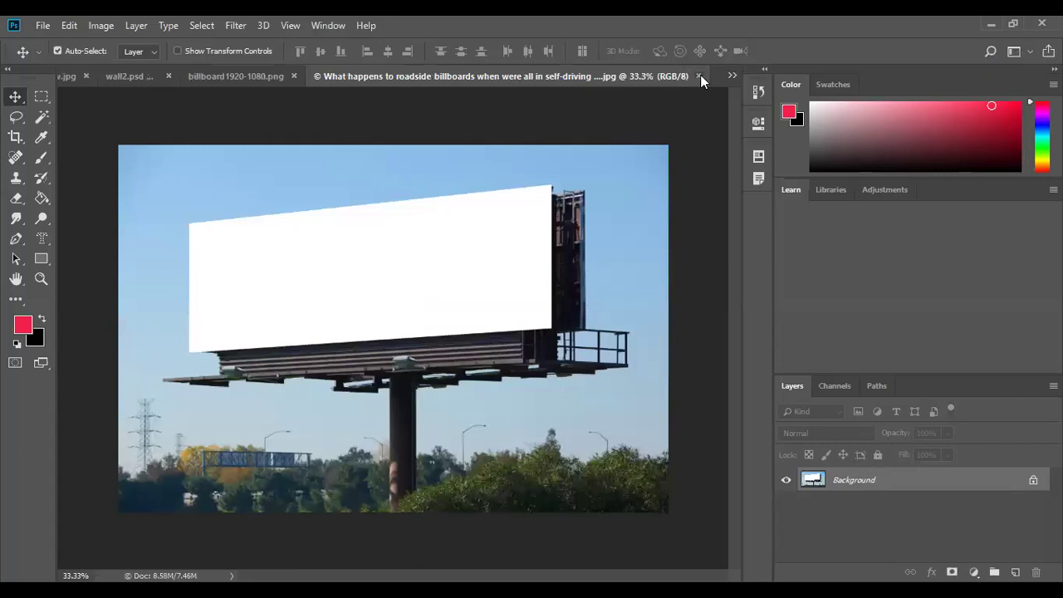
click(699, 76)
- Save the wall2.psd mockup and close it
click(397, 75)
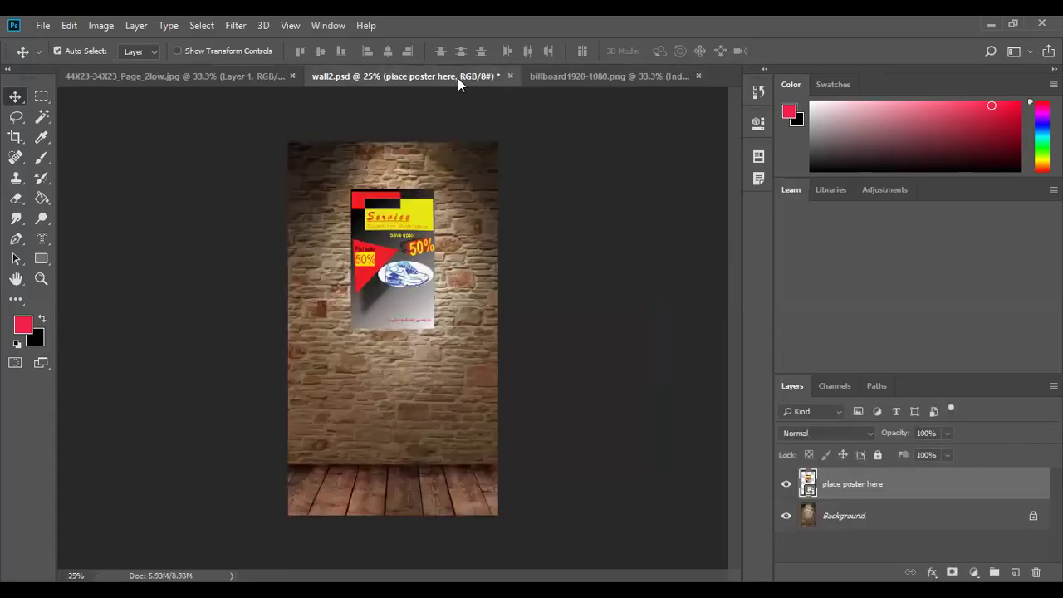
key(ctrl+s)
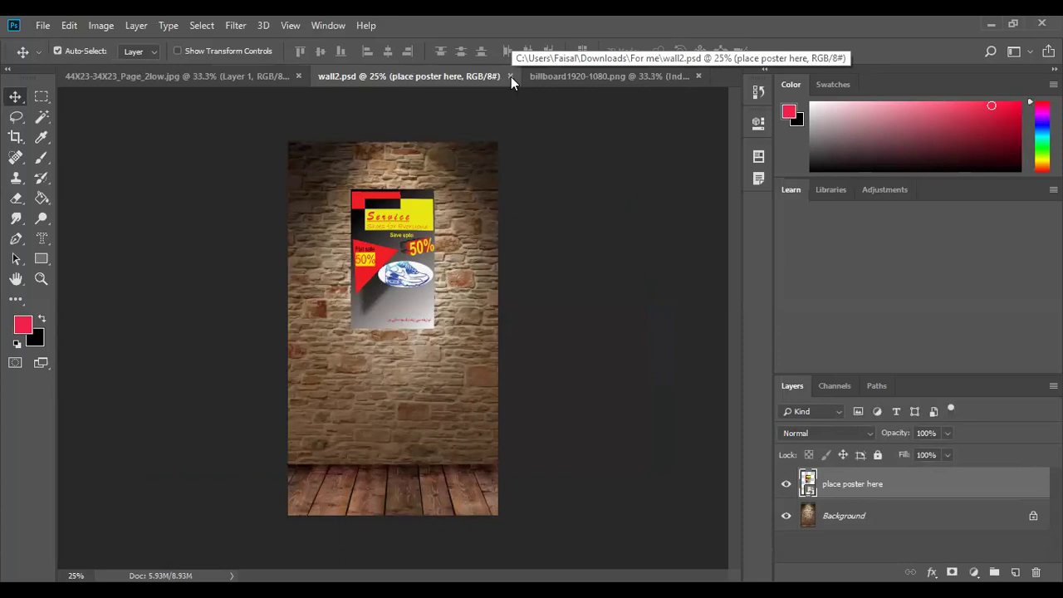
click(510, 76)
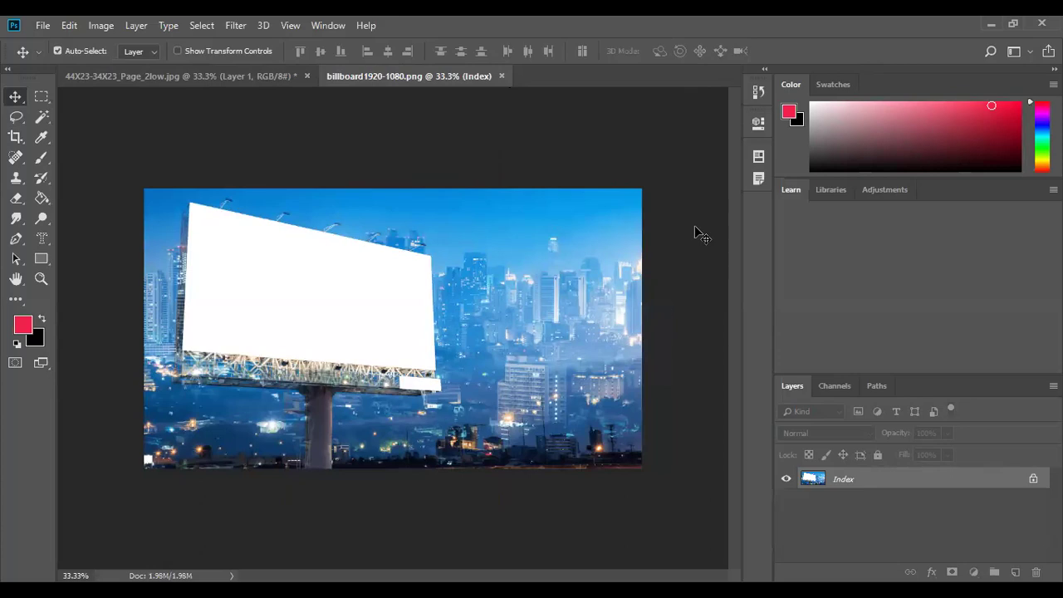
- Create a new document from the A4 print preset in landscape orientation, 297 x 210 mm at 300 pixels/inch with a white background
click(43, 26)
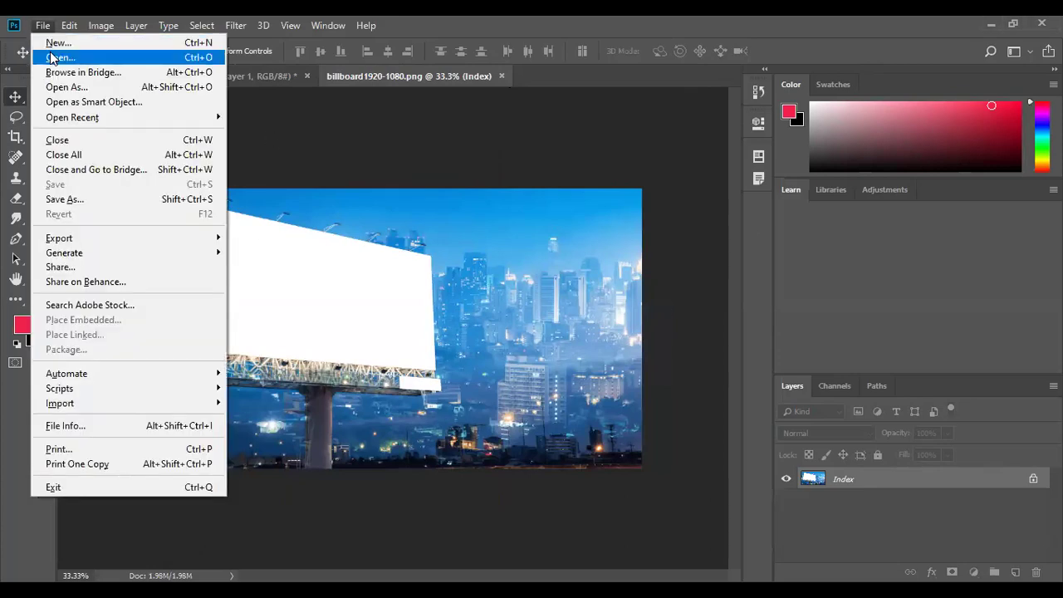
click(55, 42)
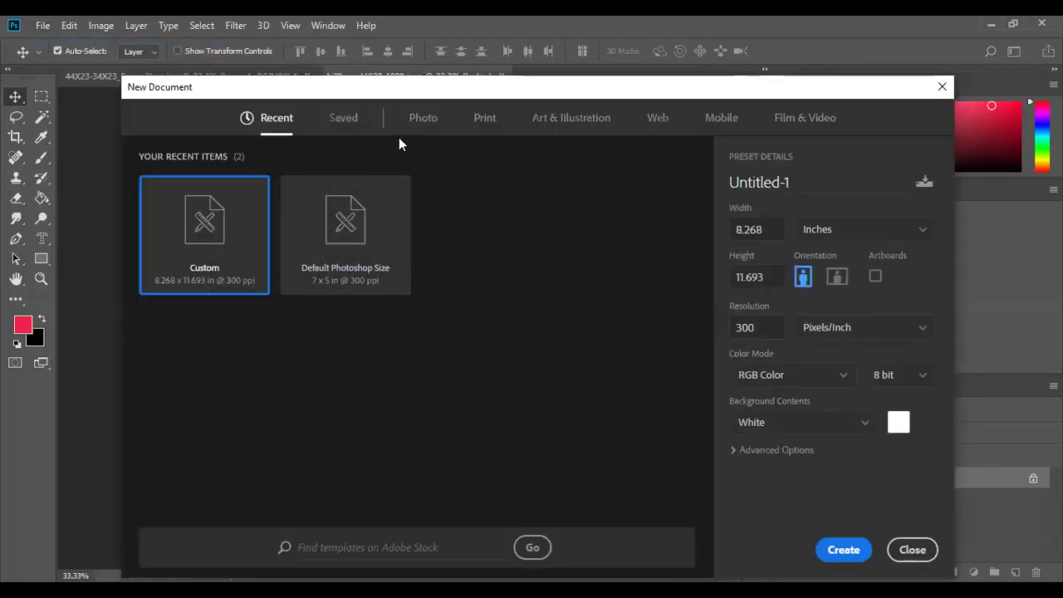
click(479, 120)
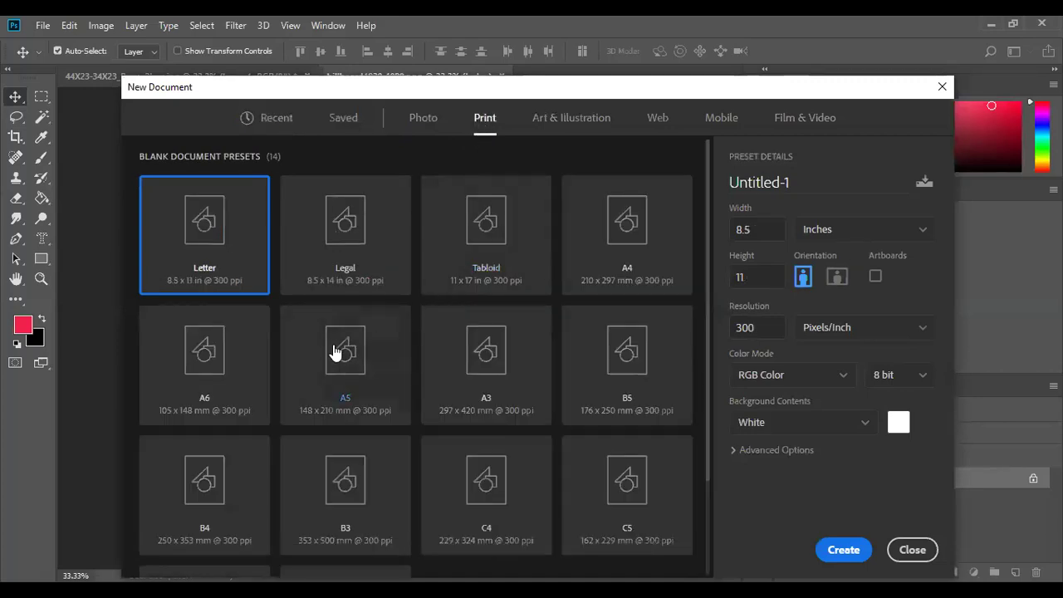
scroll(345, 357, down, 2)
scroll(347, 351, up, 2)
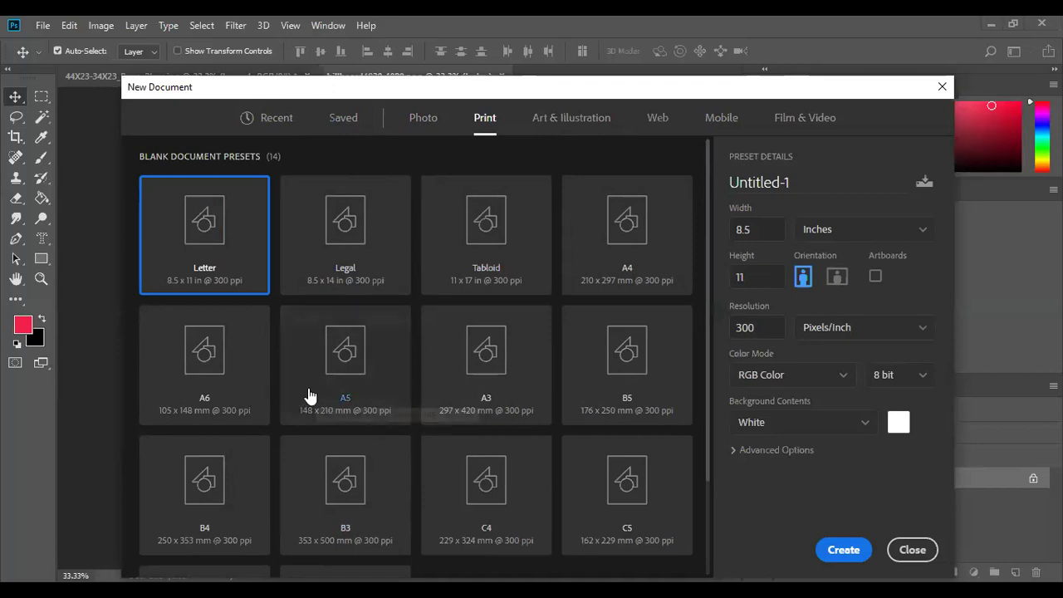
scroll(444, 372, down, 3)
scroll(444, 373, up, 3)
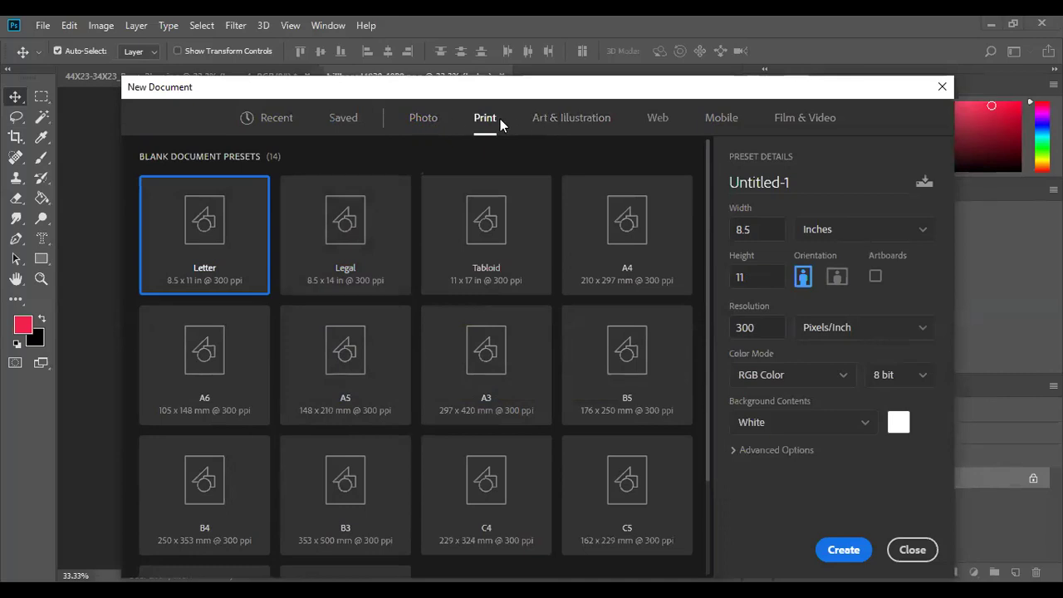
click(614, 251)
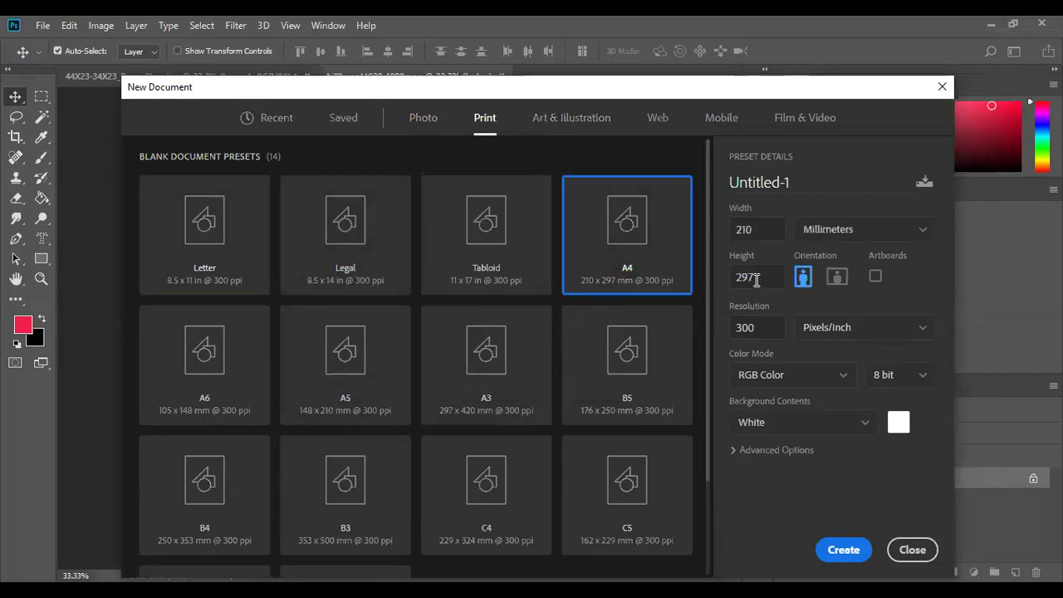
click(839, 276)
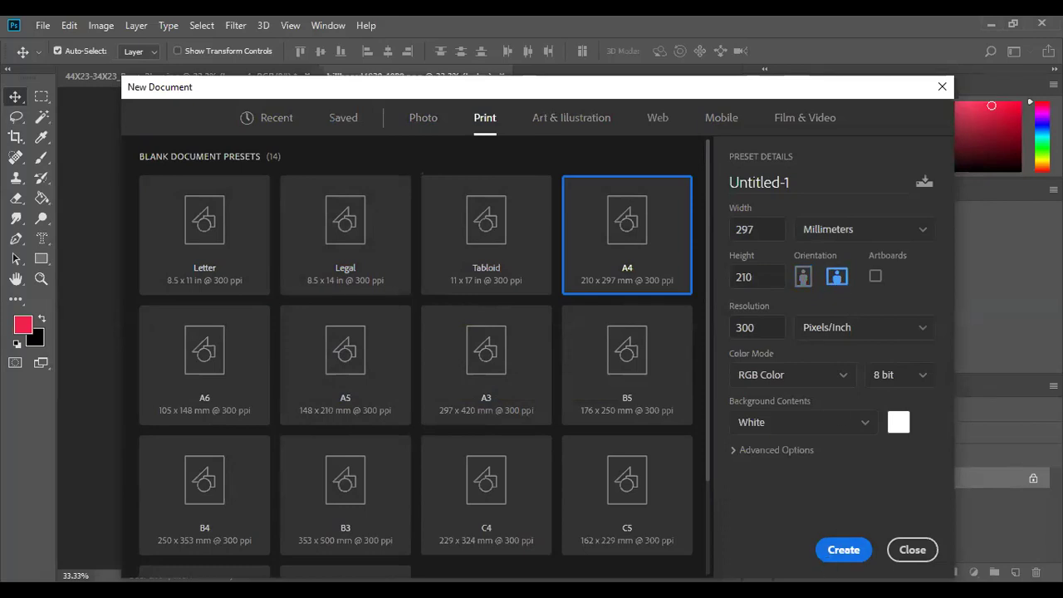
click(823, 556)
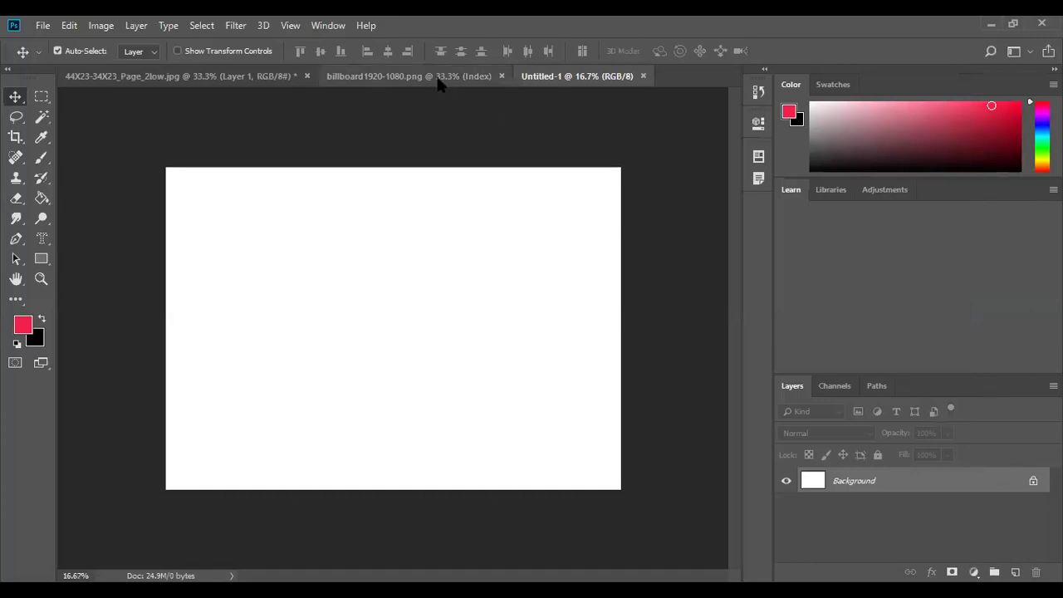
- Convert the Background layer of the new blank A4 document to a smart object
click(438, 79)
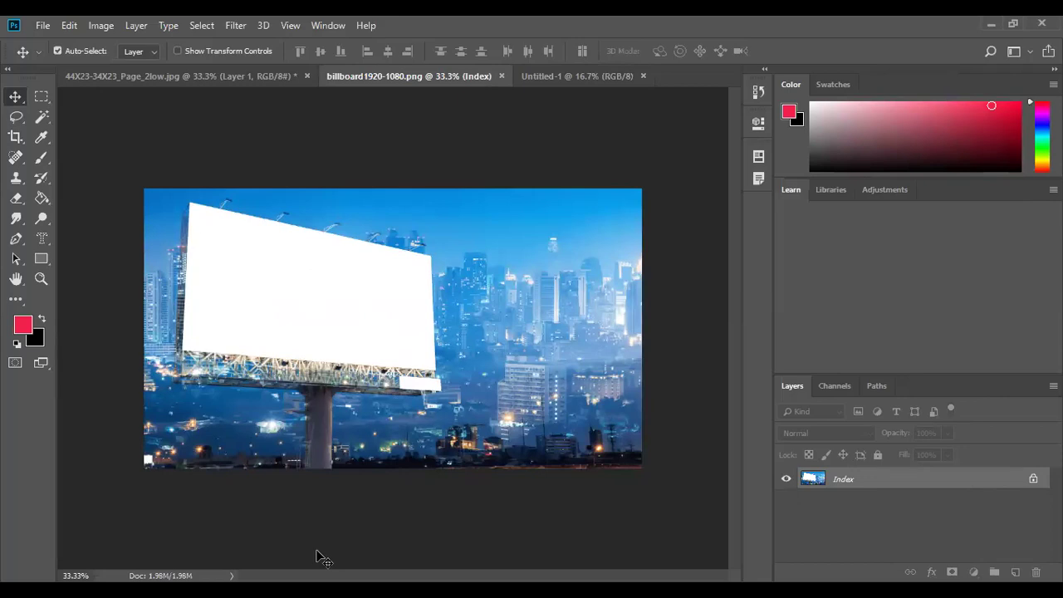
key(ctrl+Tab)
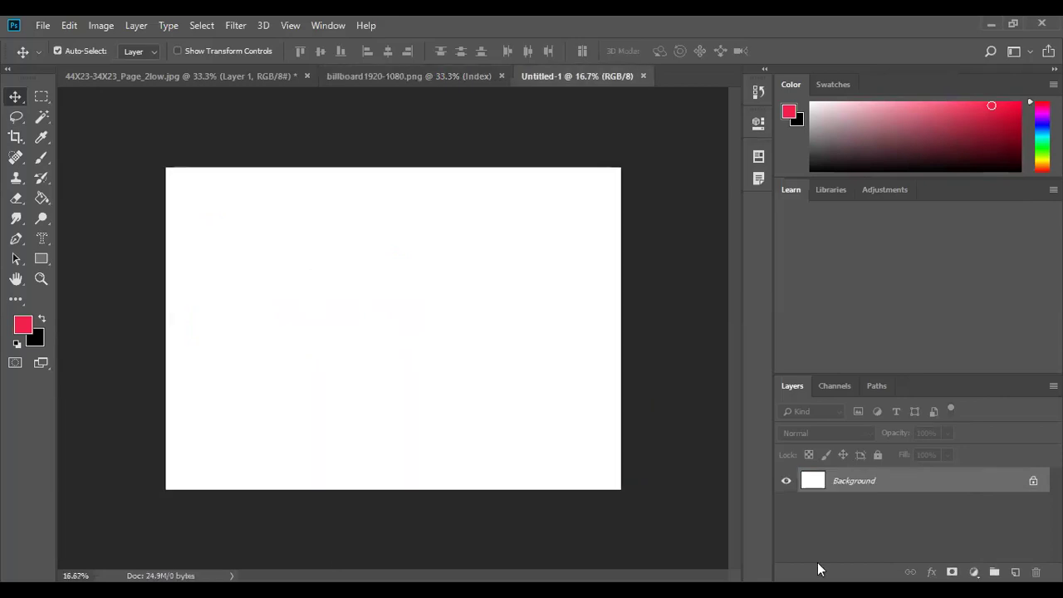
right_click(806, 484)
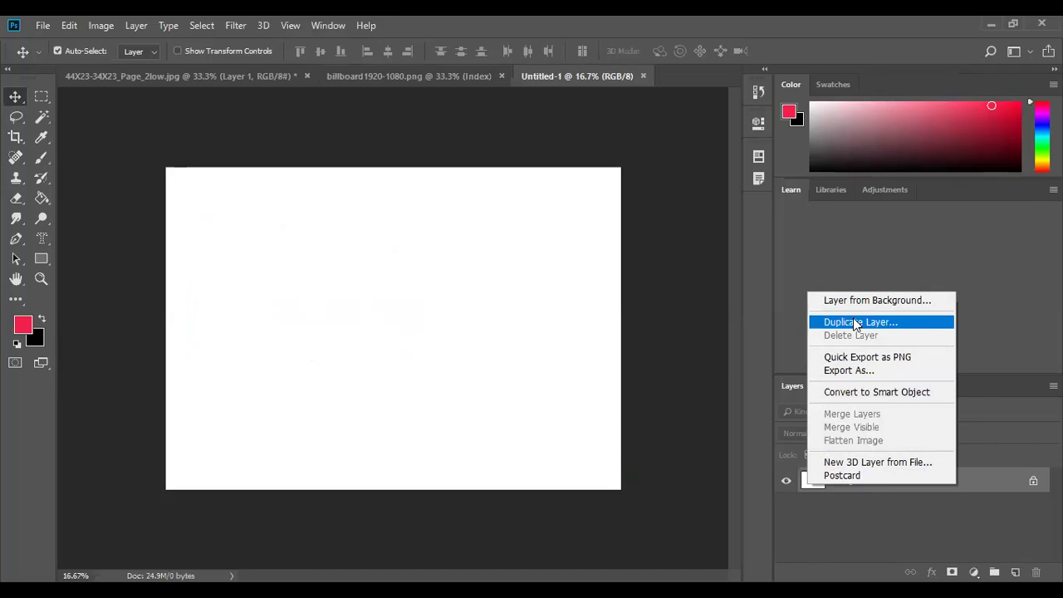
click(852, 395)
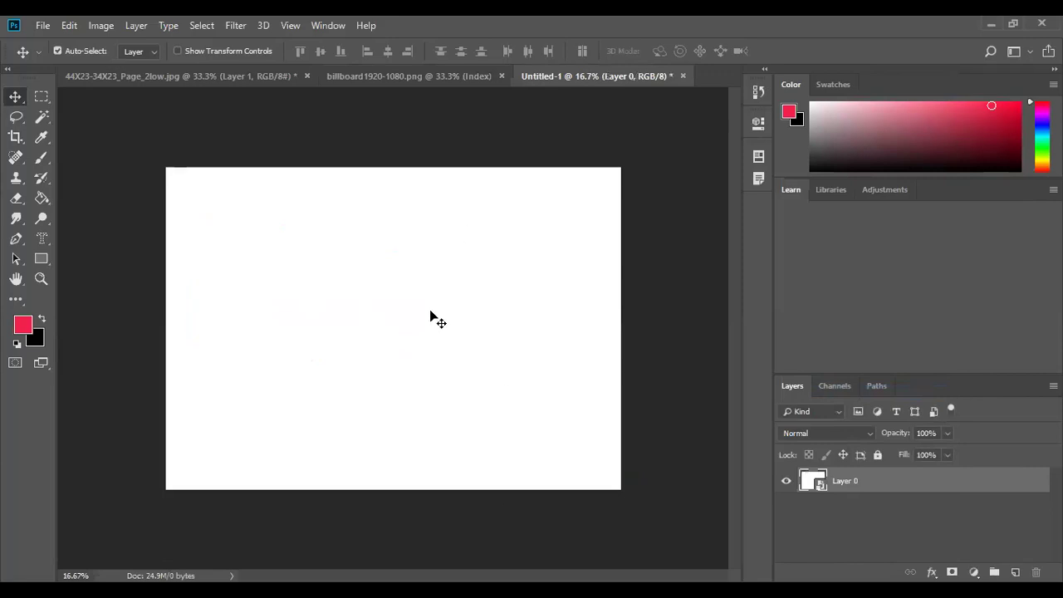
drag(407, 388, 366, 299)
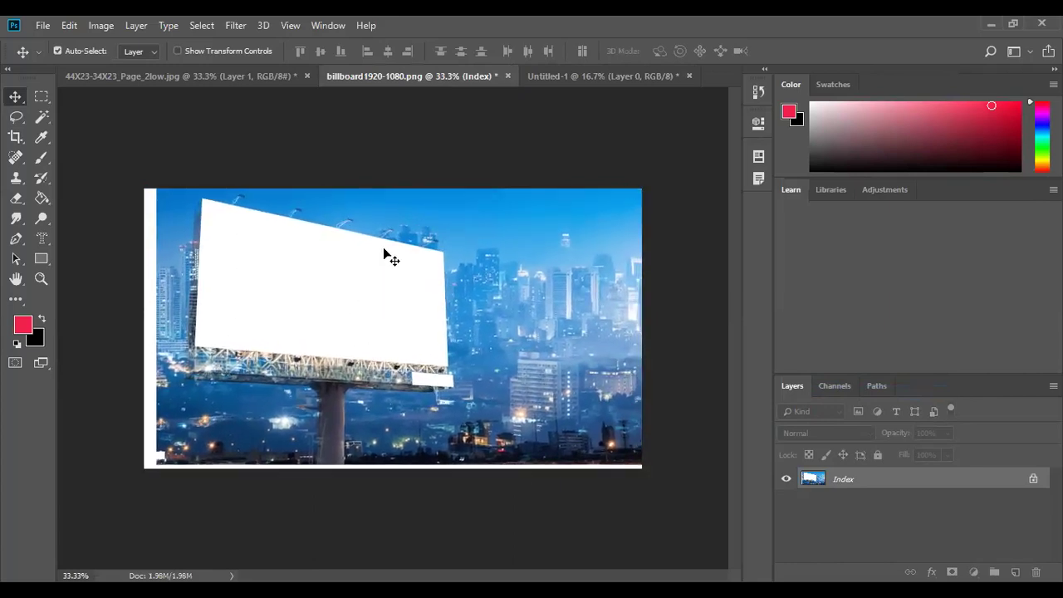
click(589, 78)
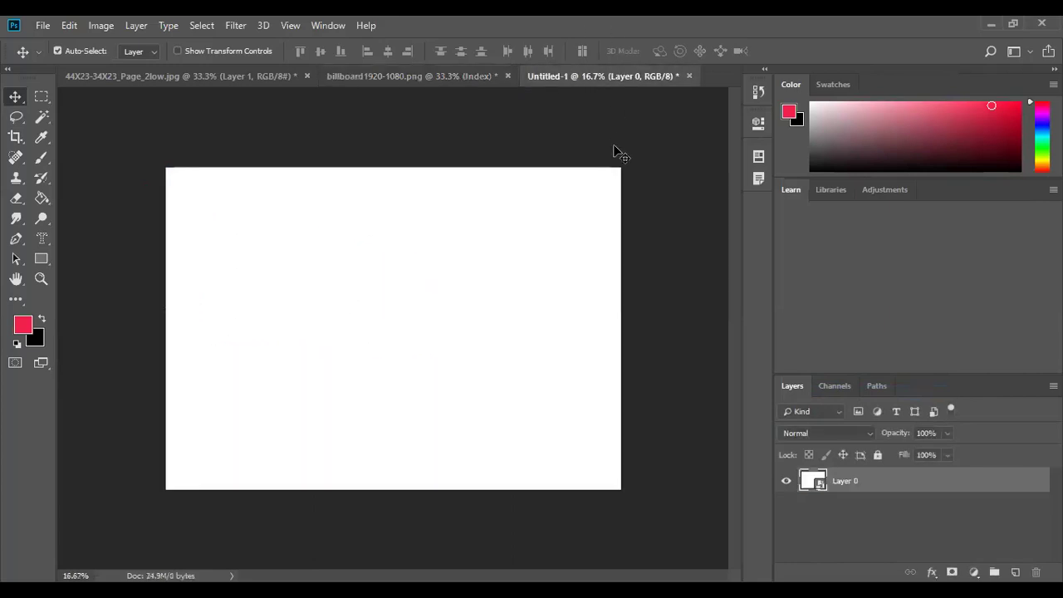
click(477, 77)
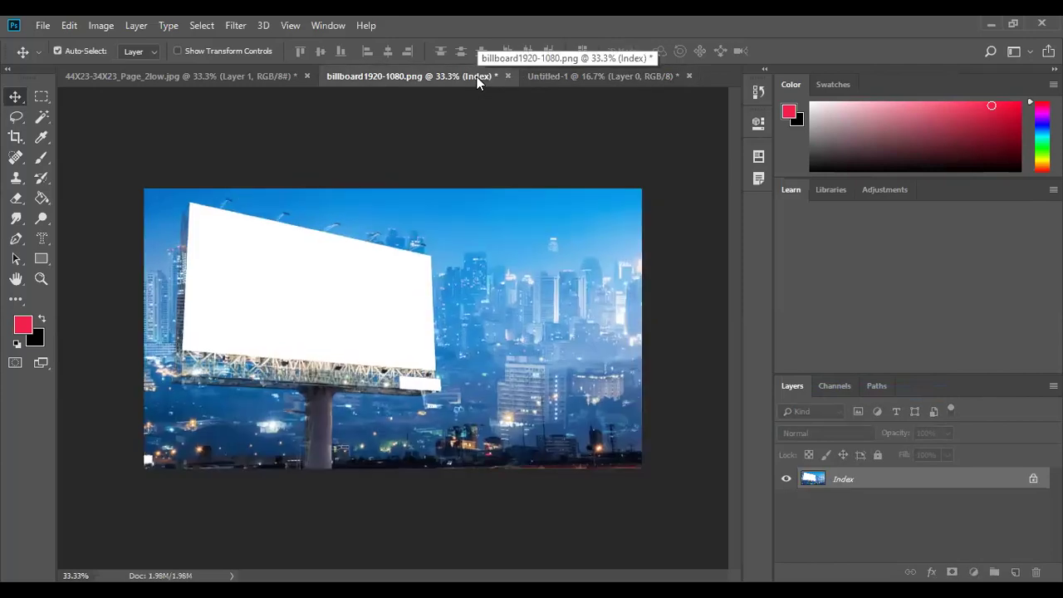
click(548, 73)
drag(475, 357, 399, 300)
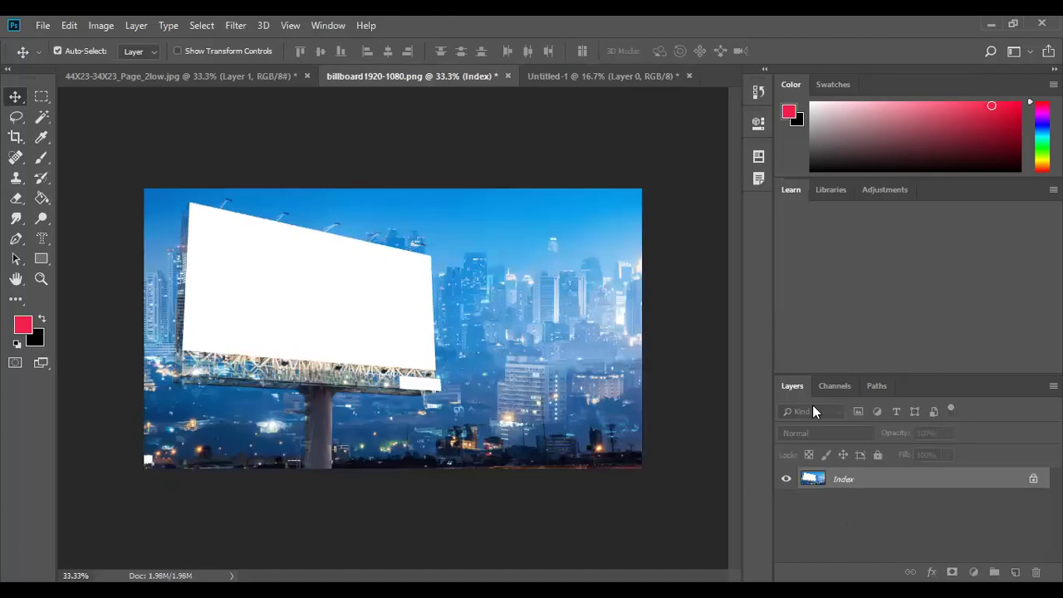
click(591, 79)
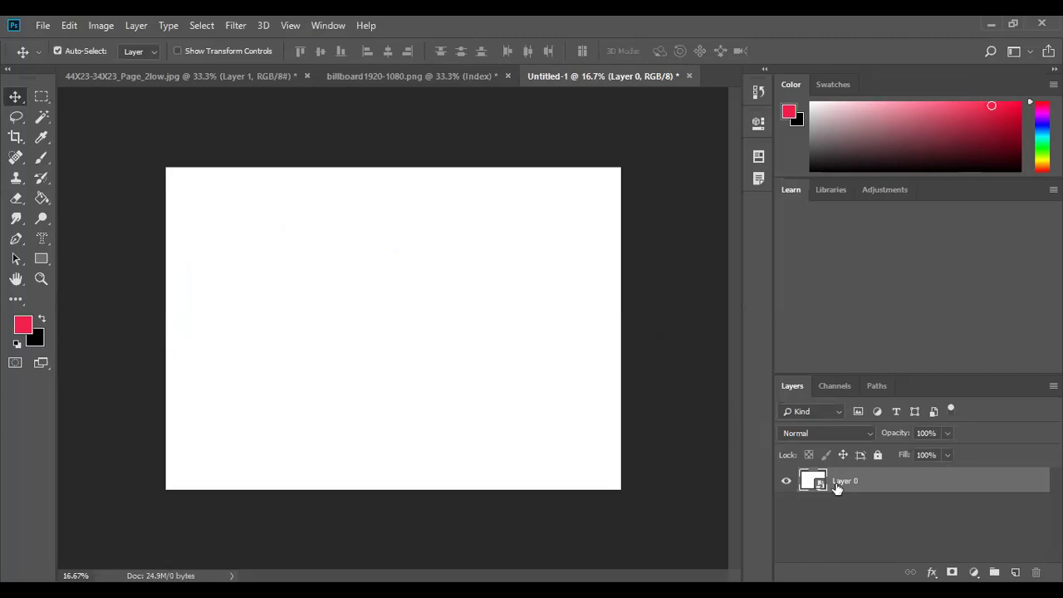
drag(494, 368, 945, 492)
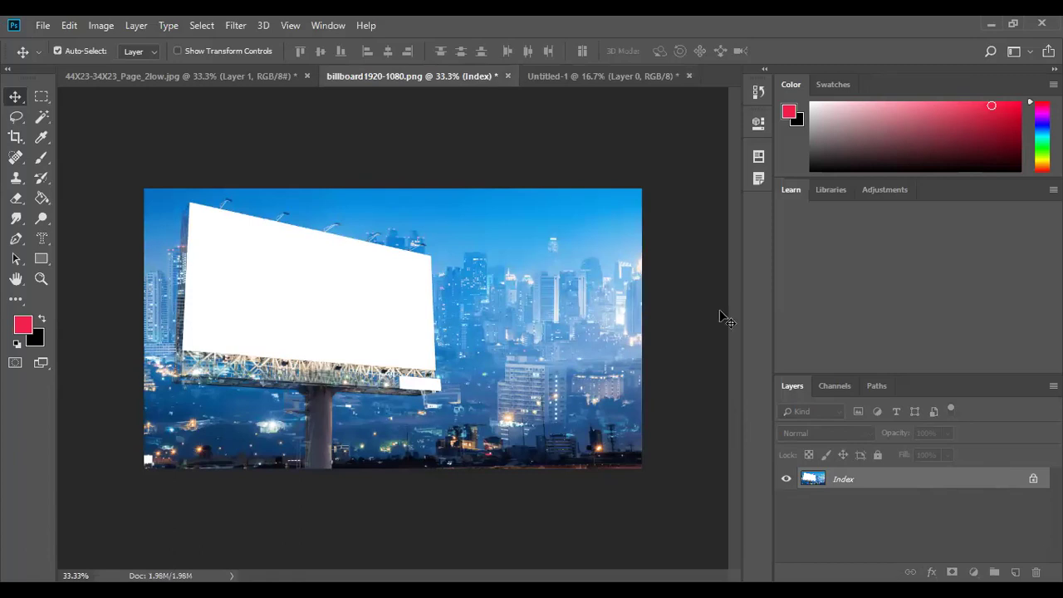
- Bring the billboard image into the A4 document as a layer beneath the smart object, filling the canvas
drag(719, 310, 765, 292)
key(ctrl+Tab)
key(g)
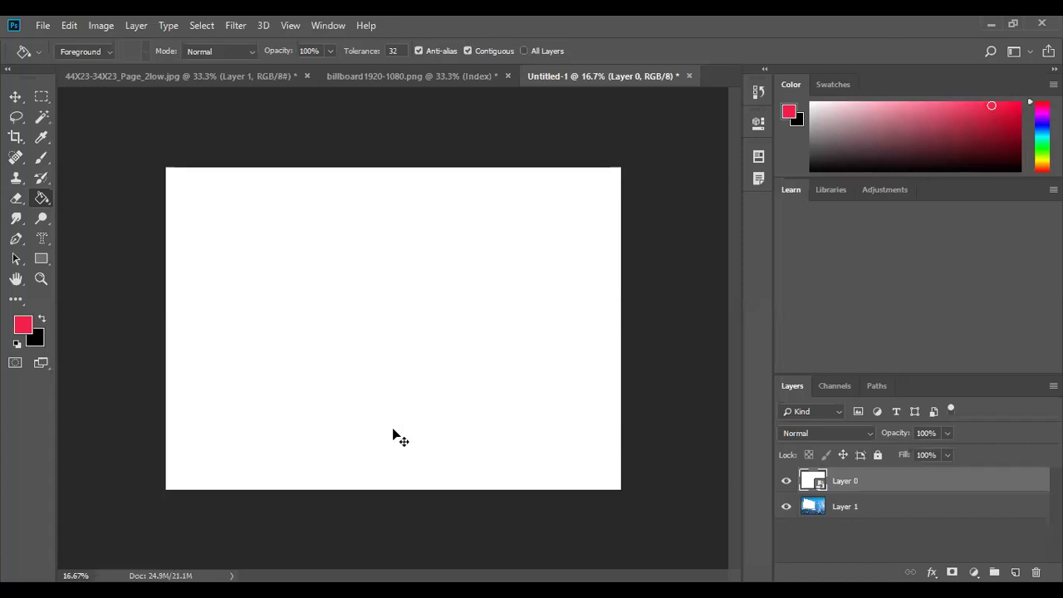
- Scale the white smart object Layer 0 to about 45% width and 38% height and move it over the billboard's blank panel
key(ctrl+t)
drag(167, 168, 412, 366)
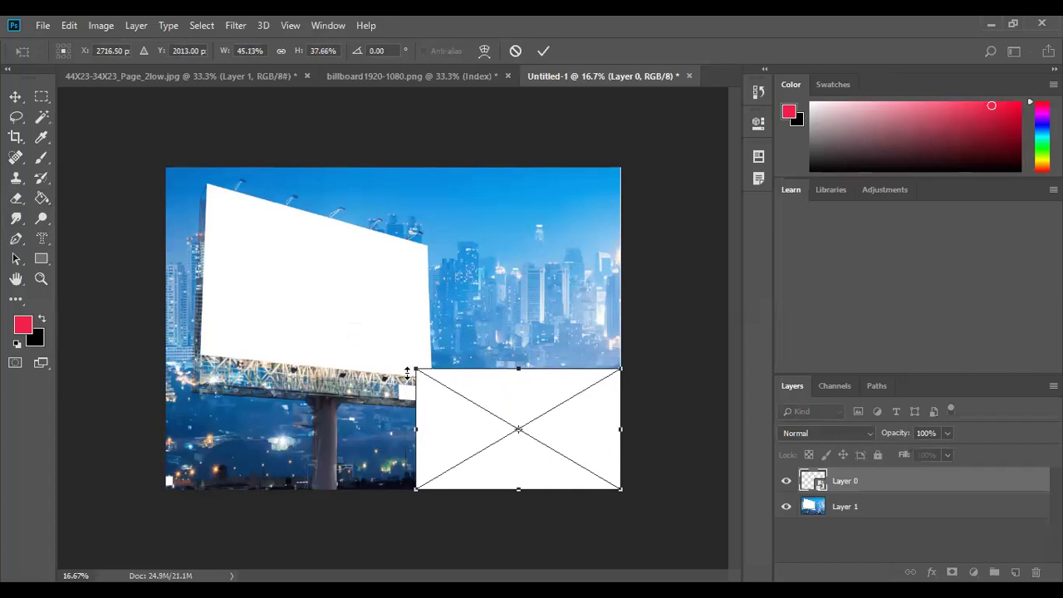
right_click(495, 379)
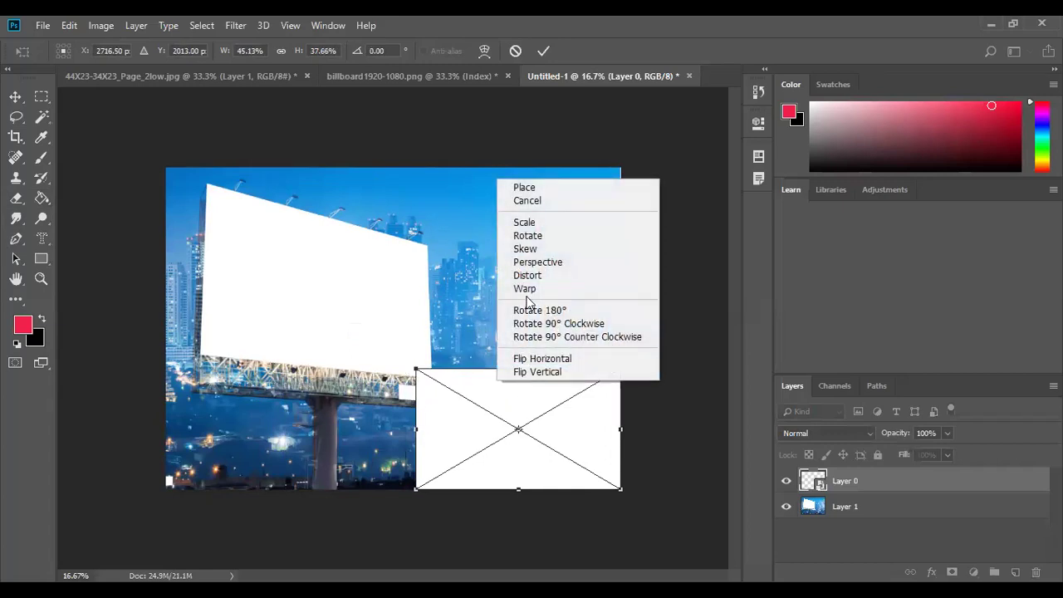
click(536, 251)
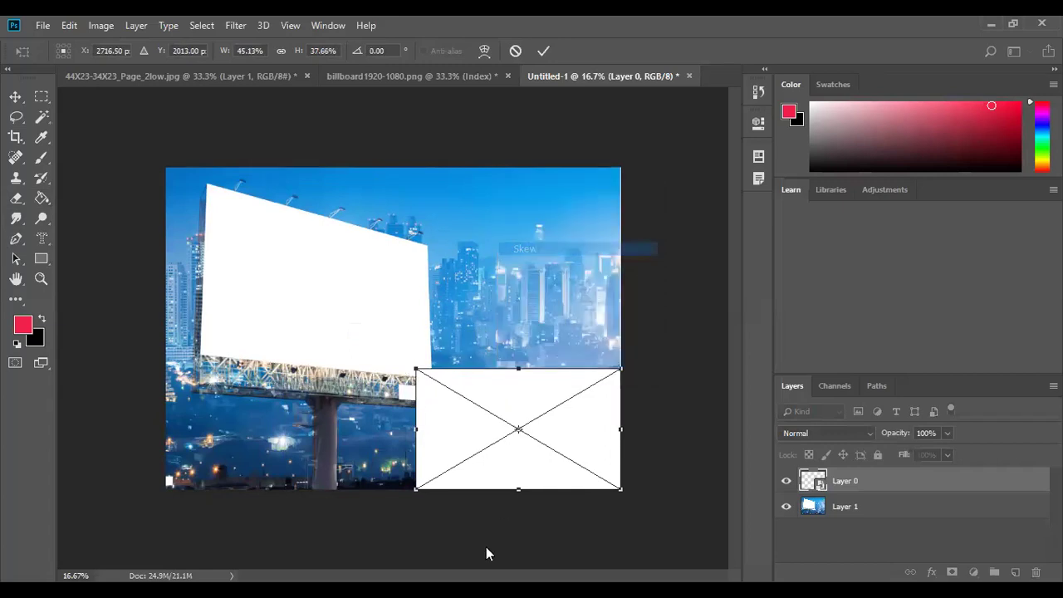
drag(493, 458, 287, 275)
- Skew the smart object's right corners downward to follow the billboard's slope and slightly widen that side with Perspective
drag(408, 331, 422, 378)
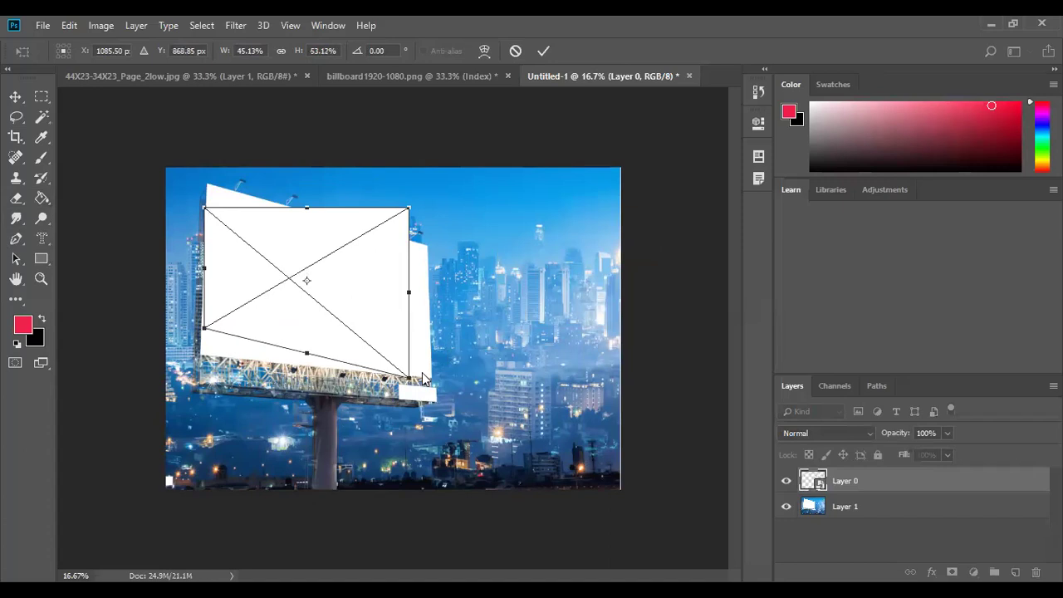
drag(410, 209, 457, 259)
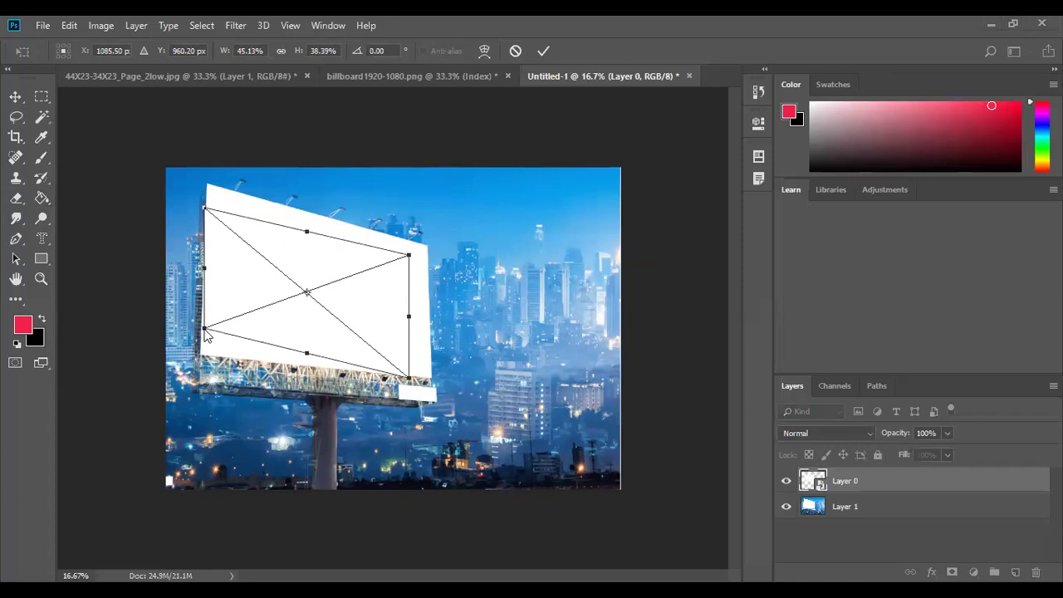
right_click(324, 297)
click(384, 375)
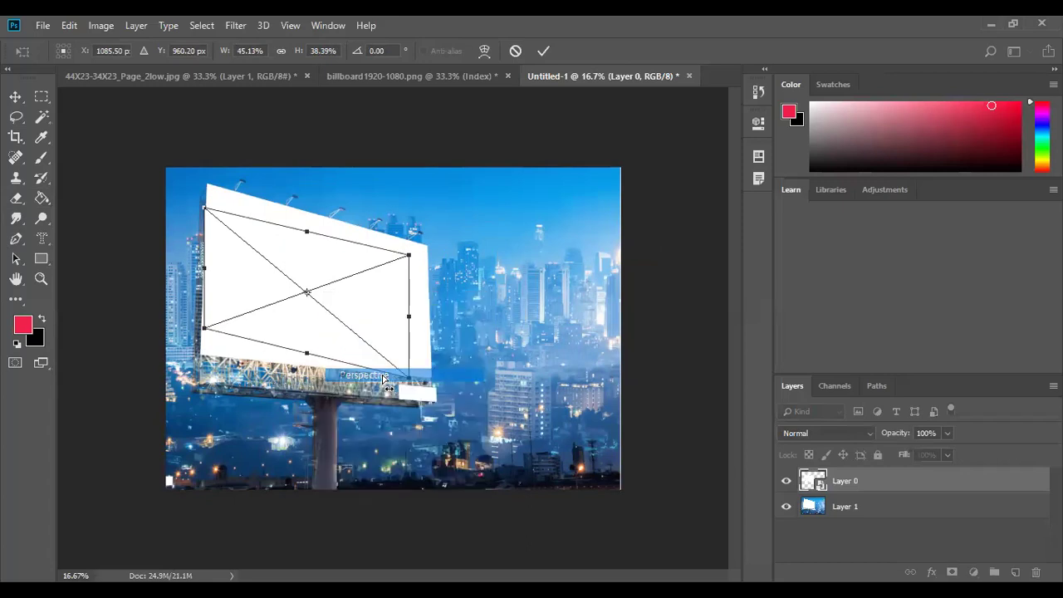
mouse_move(409, 380)
mouse_down()
mouse_move(428, 384)
mouse_move(353, 382)
mouse_move(436, 381)
mouse_move(378, 385)
mouse_move(408, 383)
mouse_up()
right_click(347, 320)
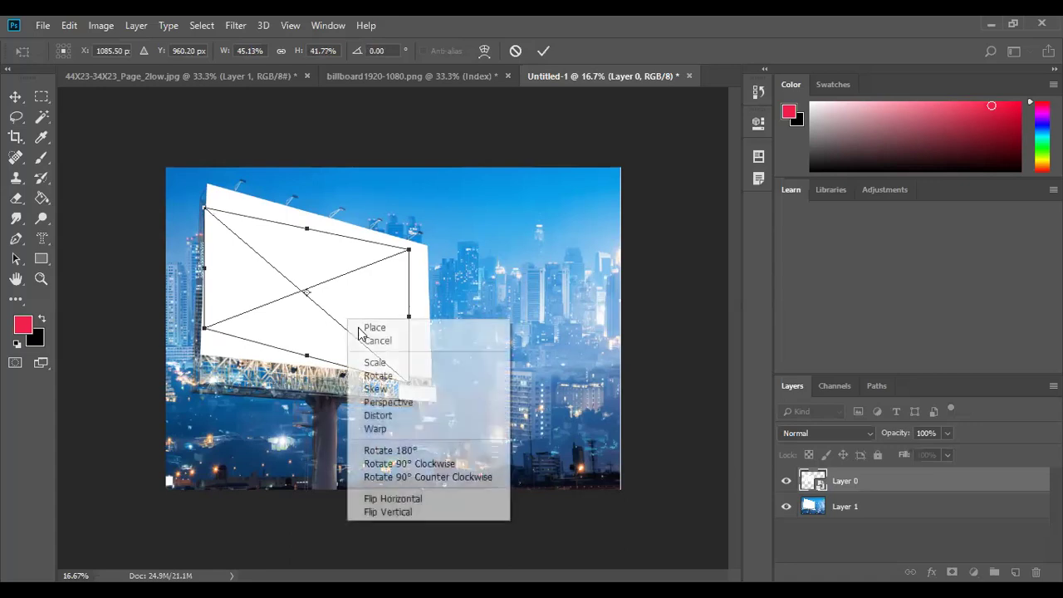
- Skew the smart object's four corners outward toward the corresponding corners of the billboard's white panel
click(377, 390)
drag(410, 387, 434, 389)
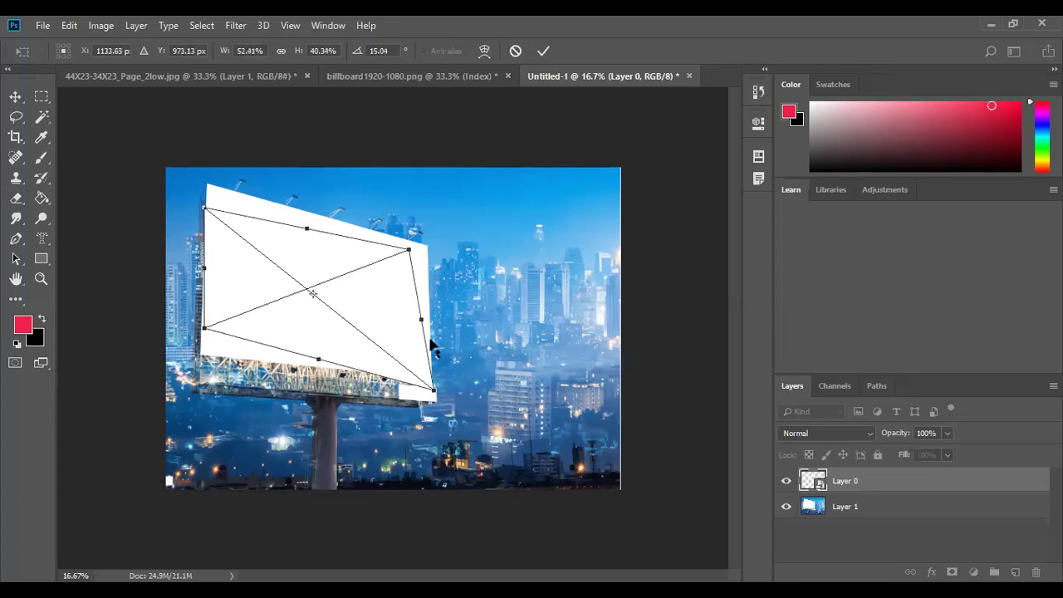
drag(409, 251, 427, 253)
drag(427, 251, 428, 250)
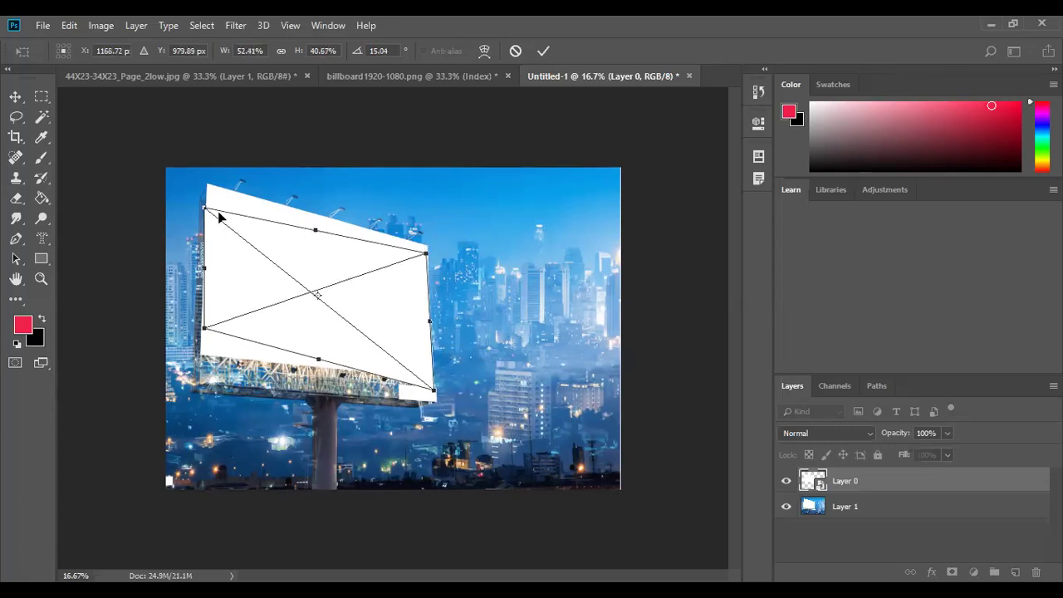
drag(210, 209, 223, 189)
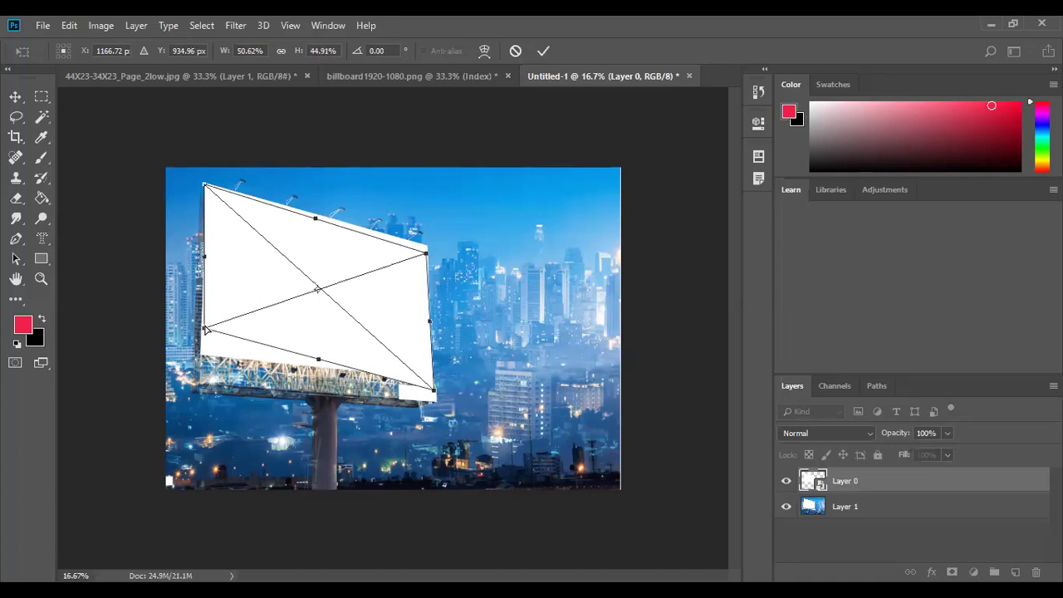
drag(207, 330, 204, 354)
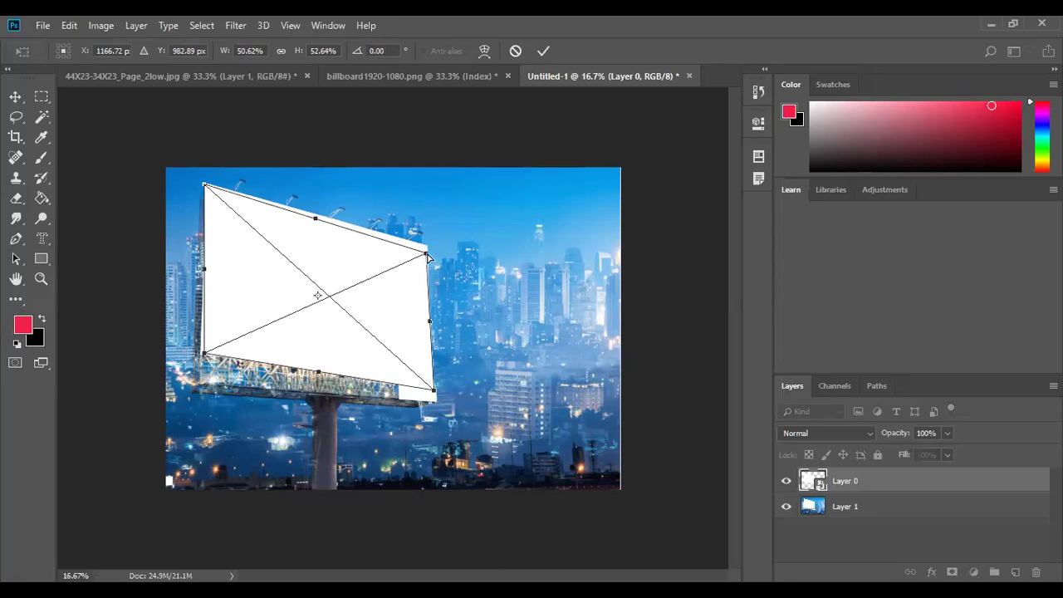
- Fine-tune the smart object's right corners and lower-left corner to the billboard panel's edges and apply the transform
mouse_move(427, 254)
mouse_down()
mouse_move(434, 242)
mouse_move(434, 250)
mouse_up()
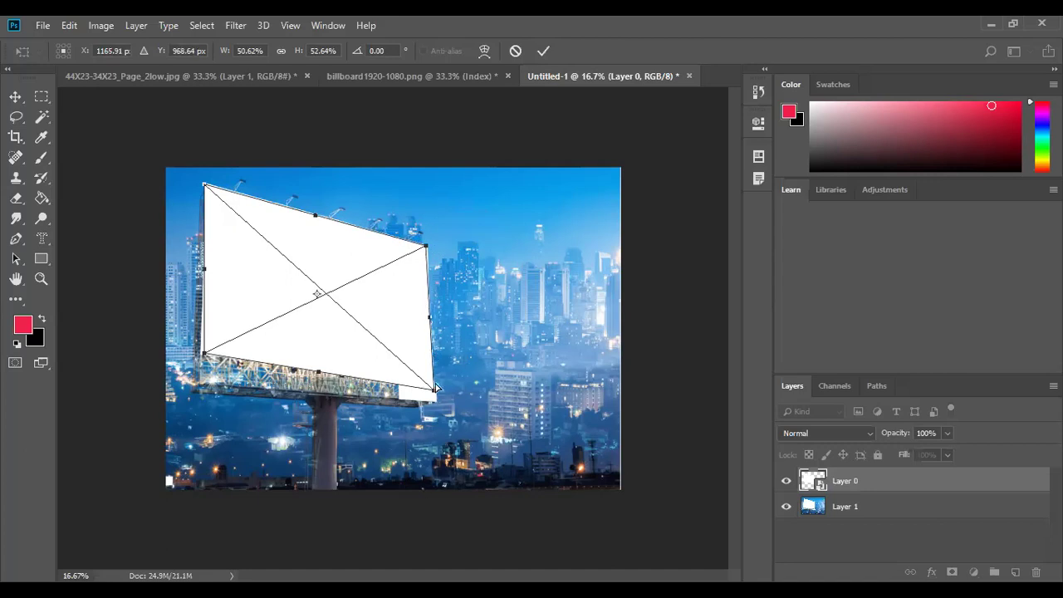
drag(434, 392, 431, 379)
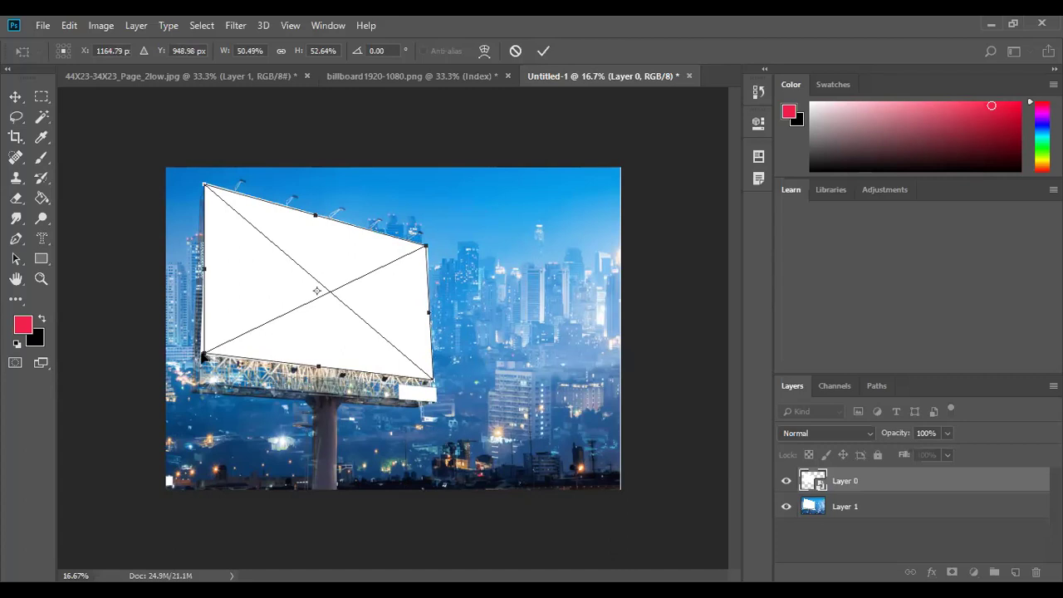
drag(203, 357, 194, 357)
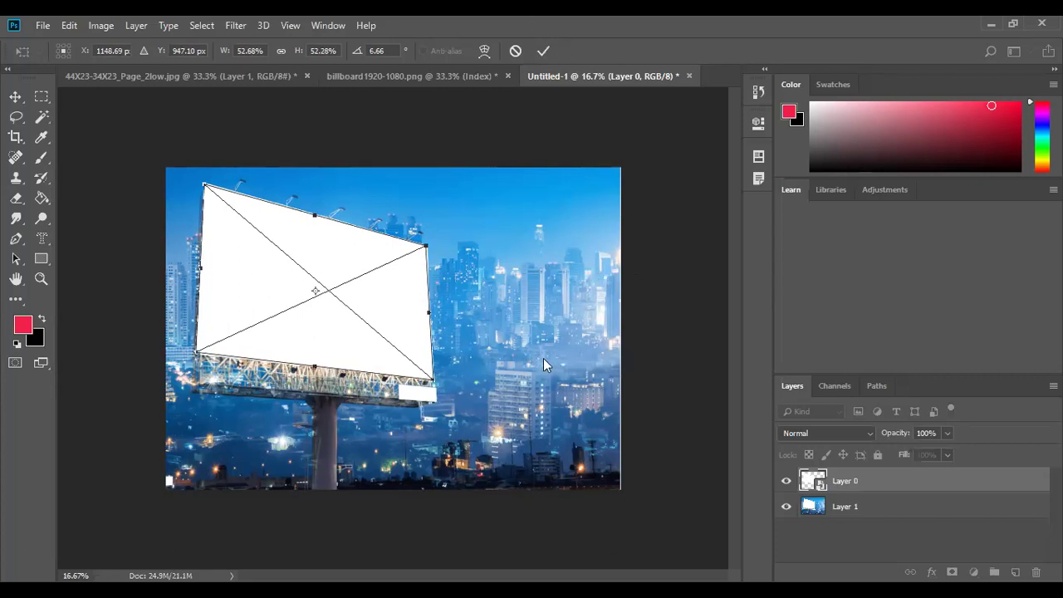
right_click(364, 304)
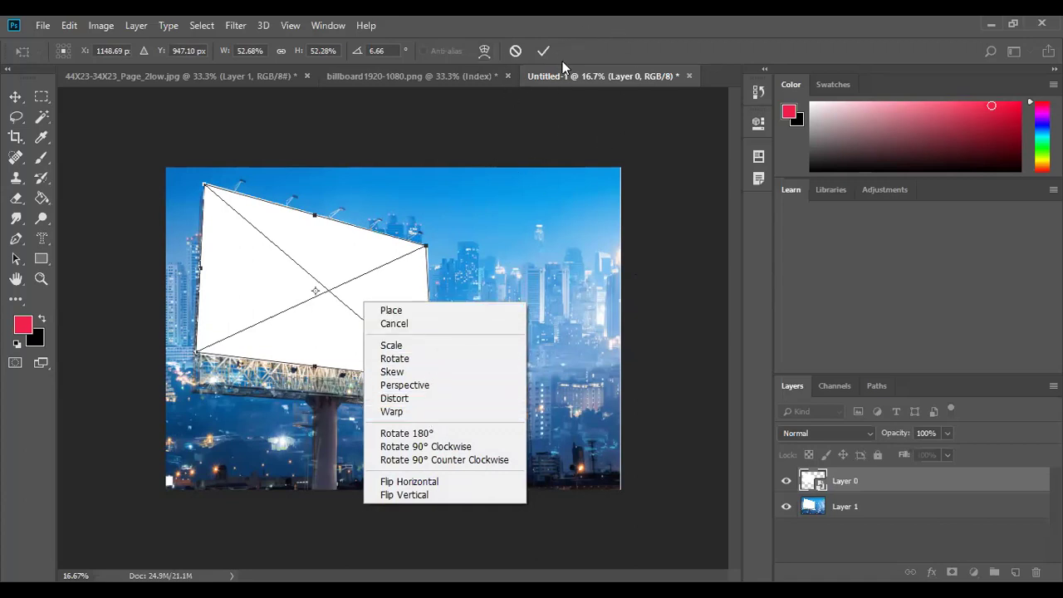
click(541, 52)
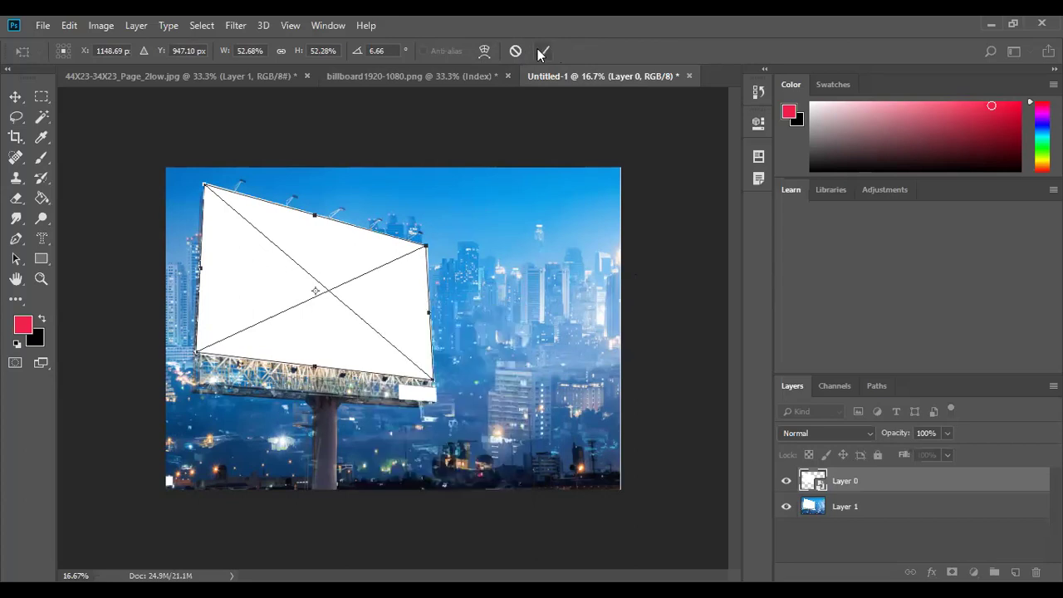
click(540, 52)
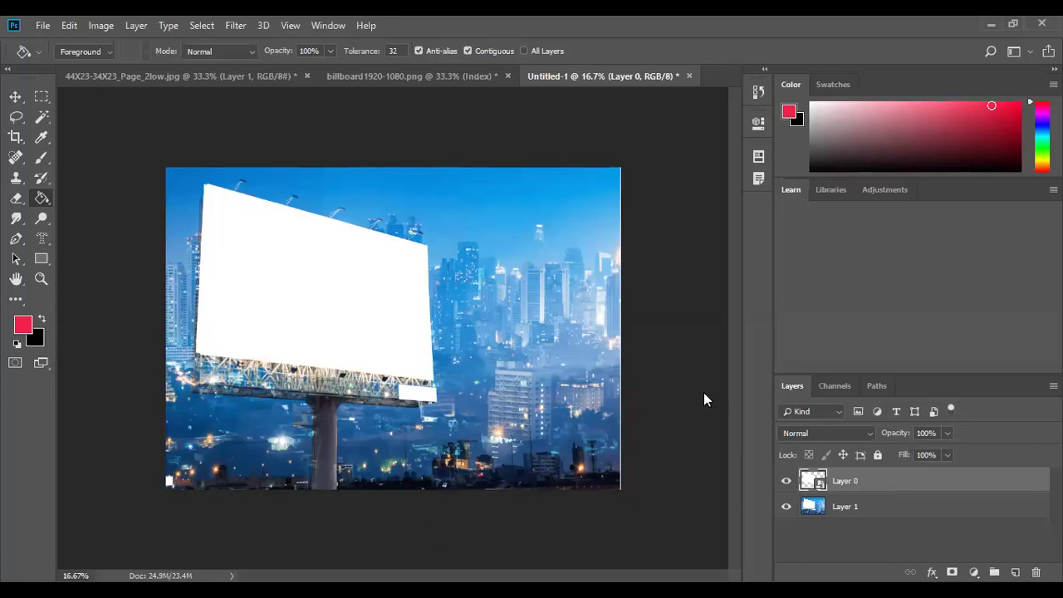
- Save the mockup as moke in Photoshop format in the For me folder, with Maximize Compatibility on
key(ctrl+s)
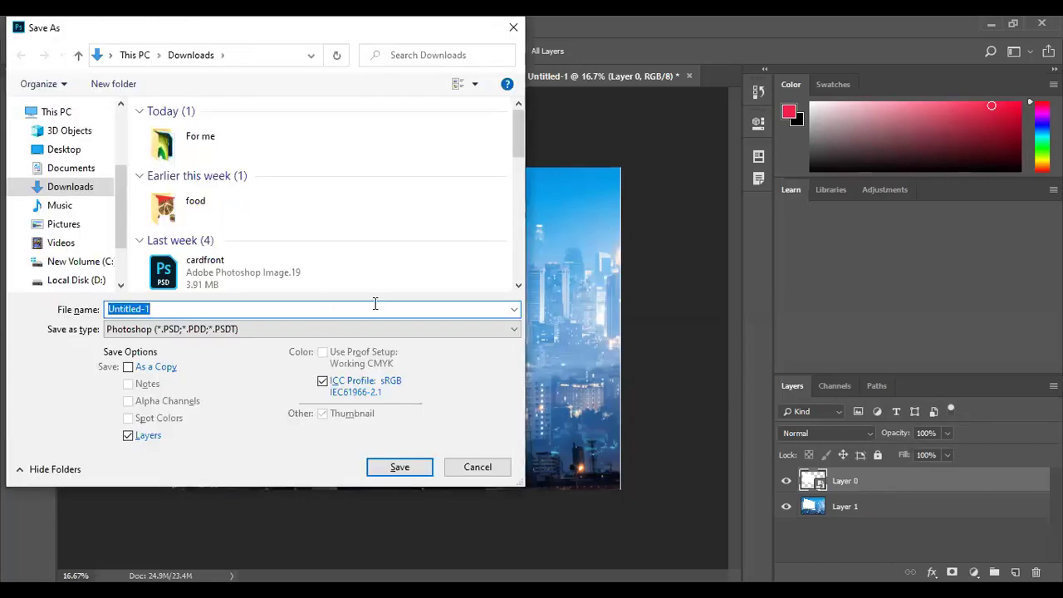
text(moke)
click(220, 133)
click(400, 467)
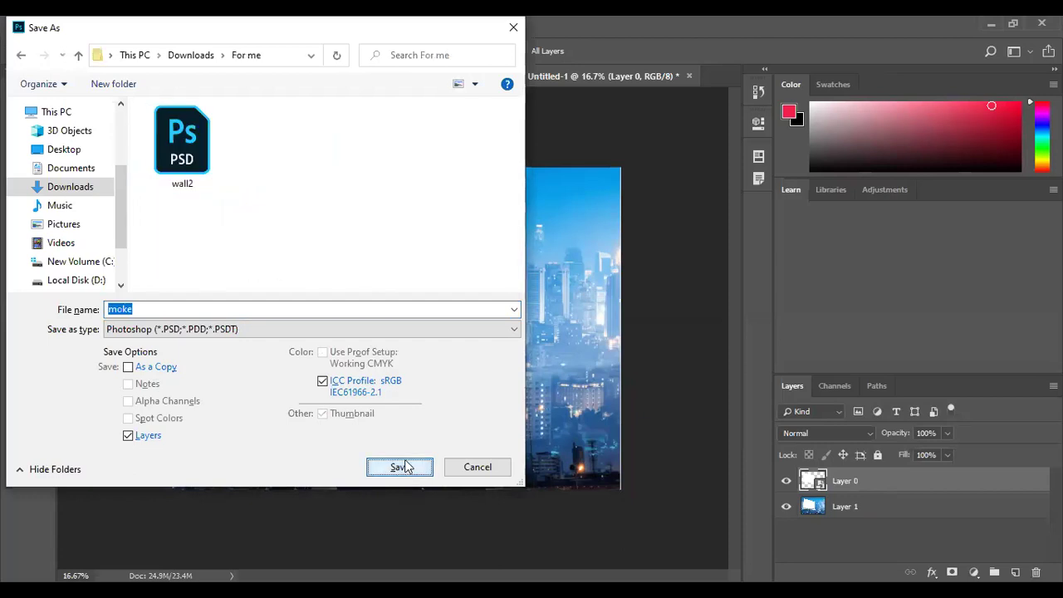
click(402, 466)
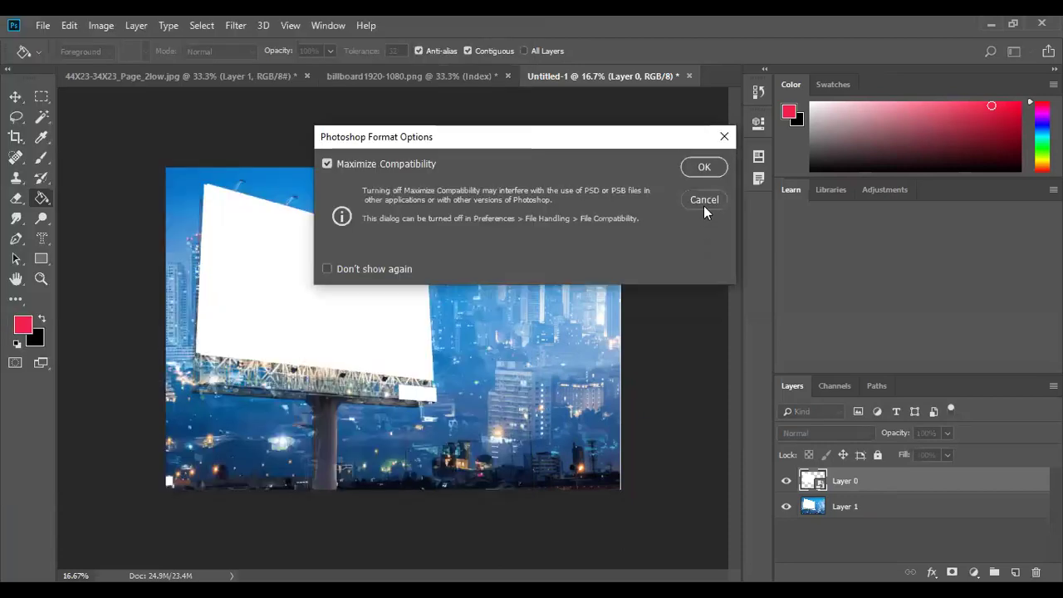
click(704, 168)
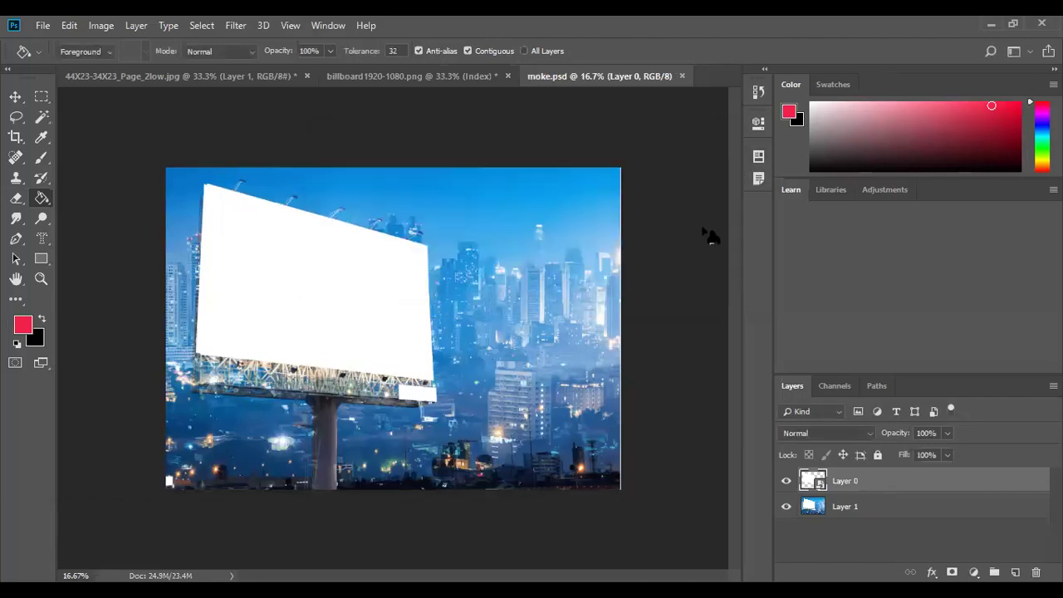
- Open the contents of the Layer 0 smart object and place the islam image in it as an embedded file
double_click(805, 482)
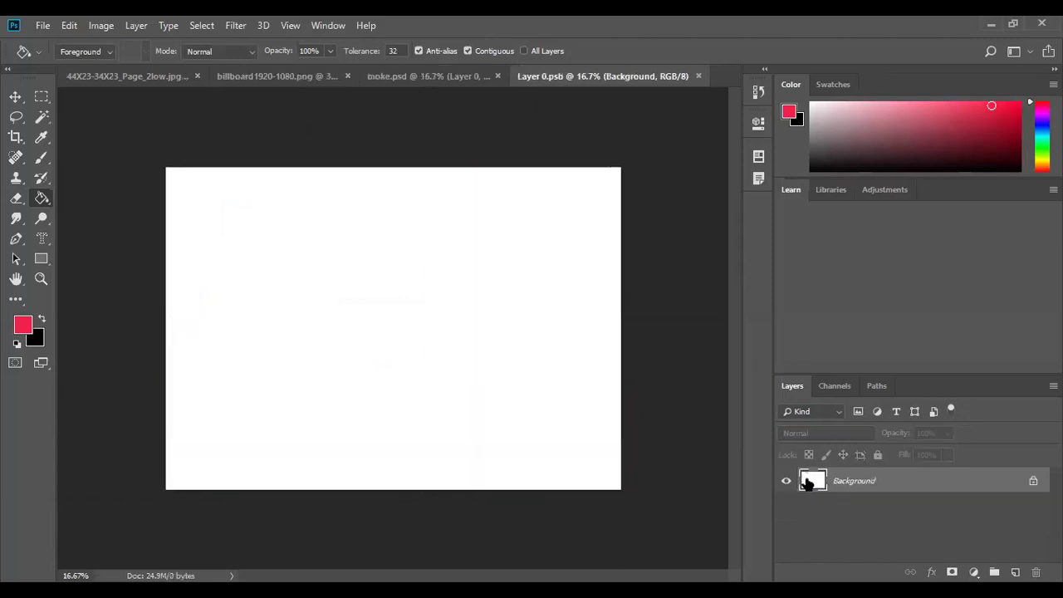
click(42, 26)
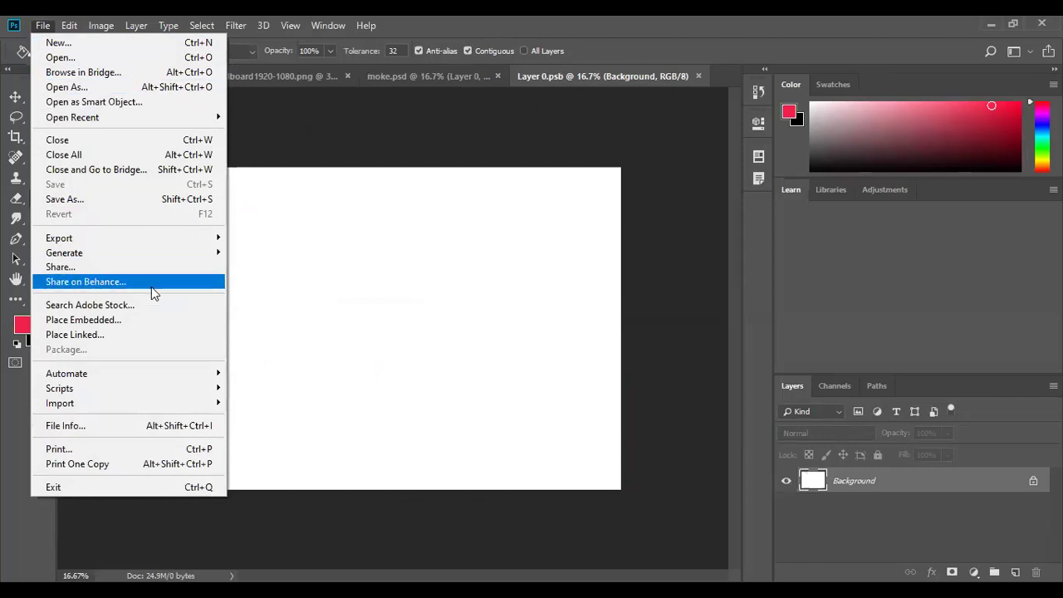
click(83, 320)
click(275, 262)
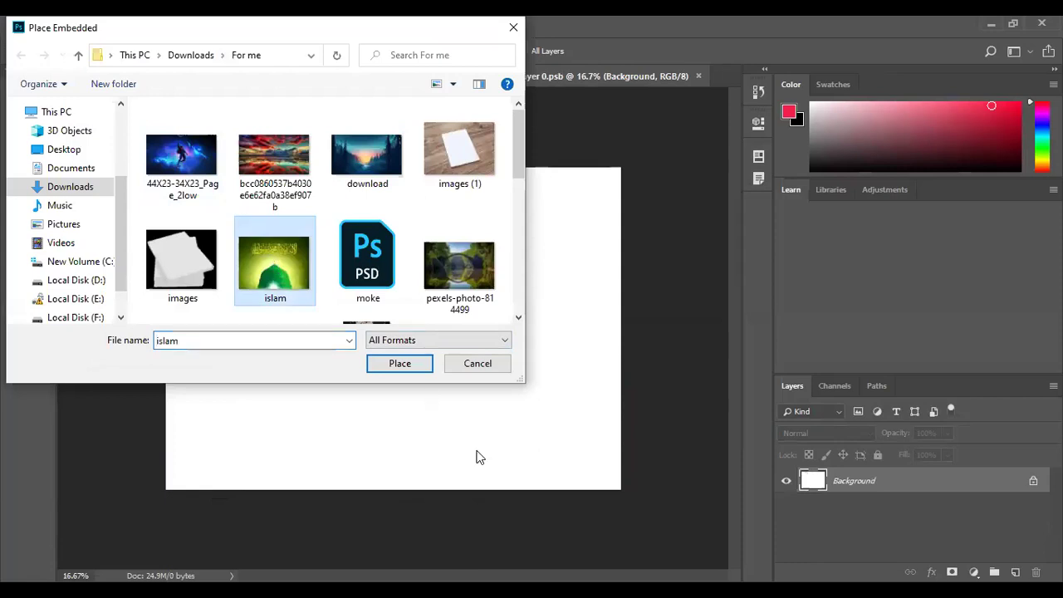
click(402, 366)
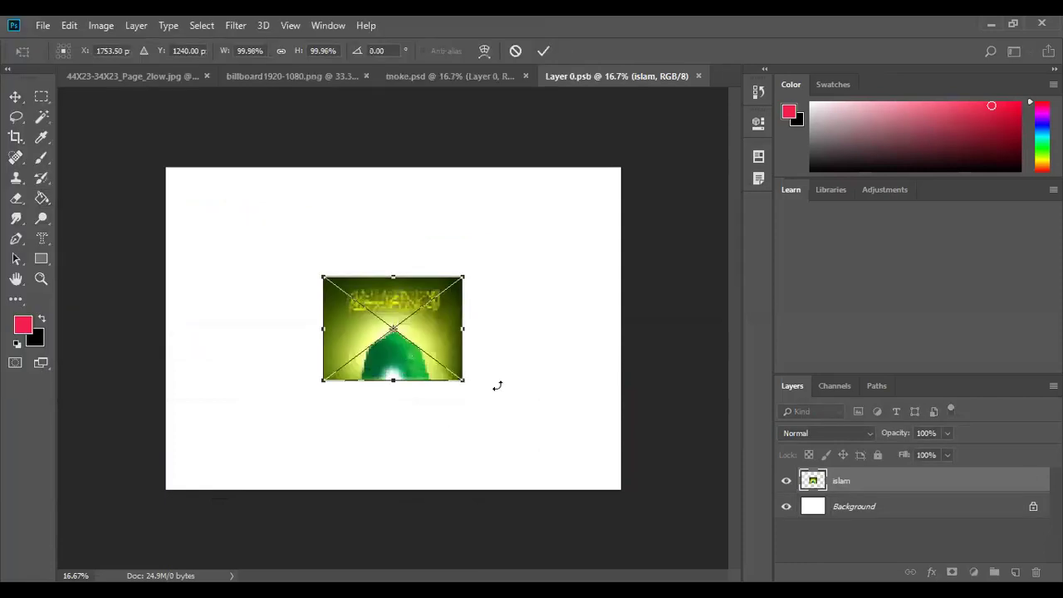
- Stretch the placed islam image to fill the whole A4 canvas, about 325% wide by 307% high, and apply it
drag(453, 389, 621, 490)
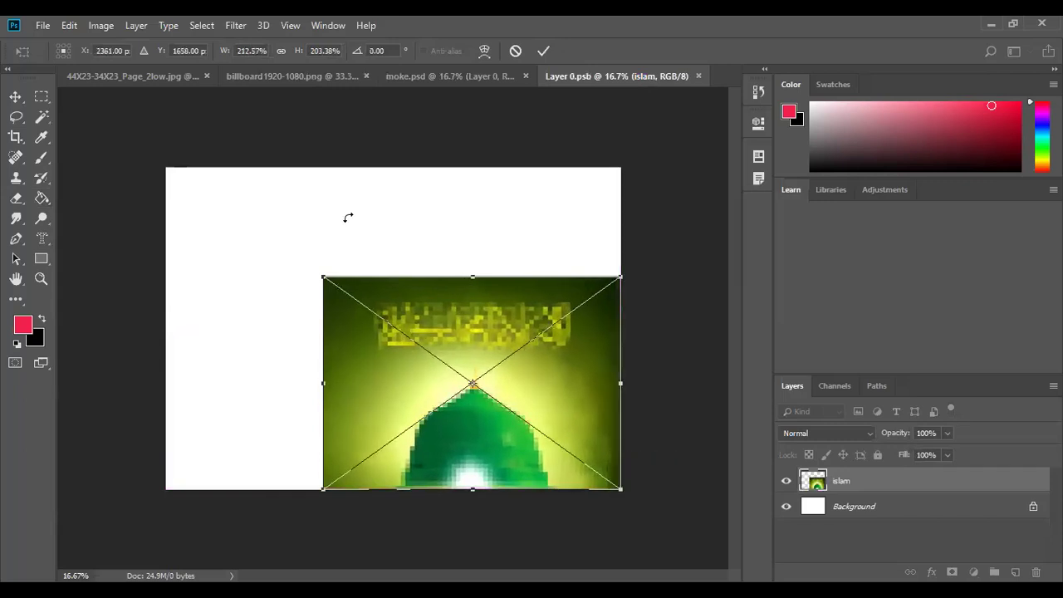
drag(323, 276, 161, 170)
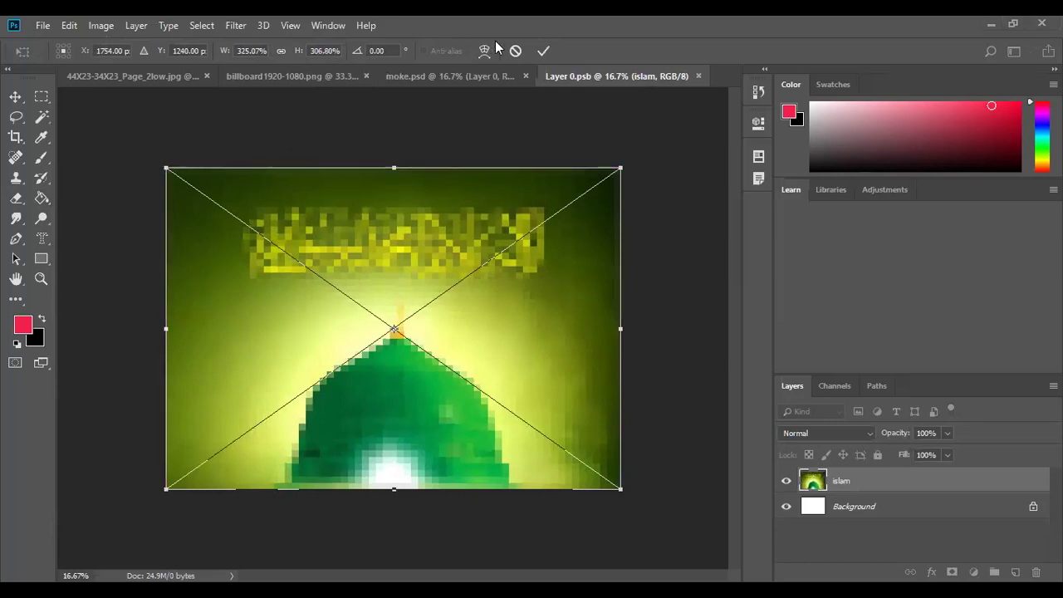
click(542, 52)
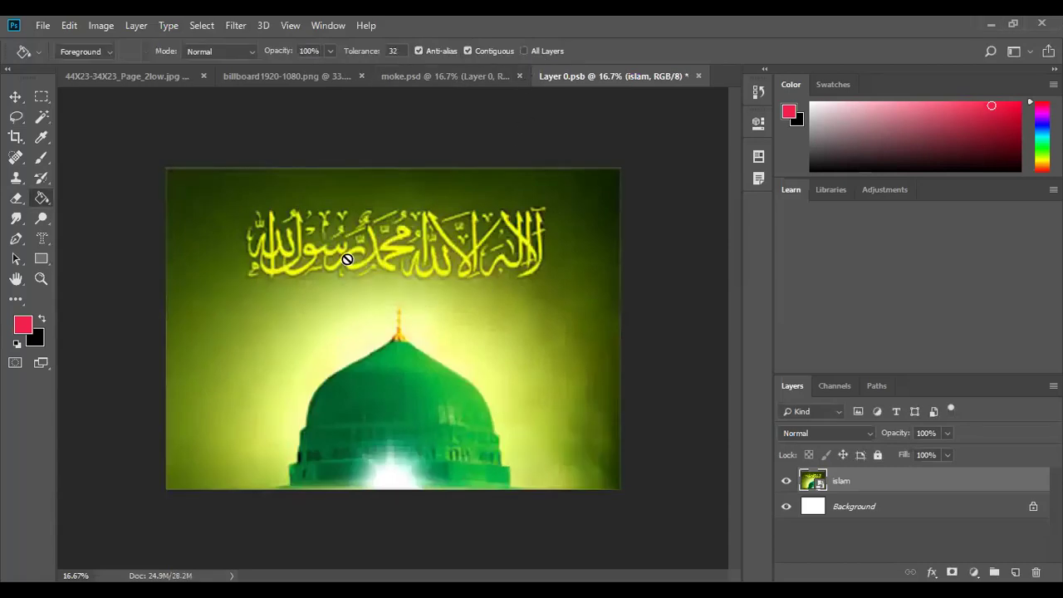
- Save the edited smart object contents, return to the moke.psd mockup, and close Layer 0.psb
key(ctrl+s)
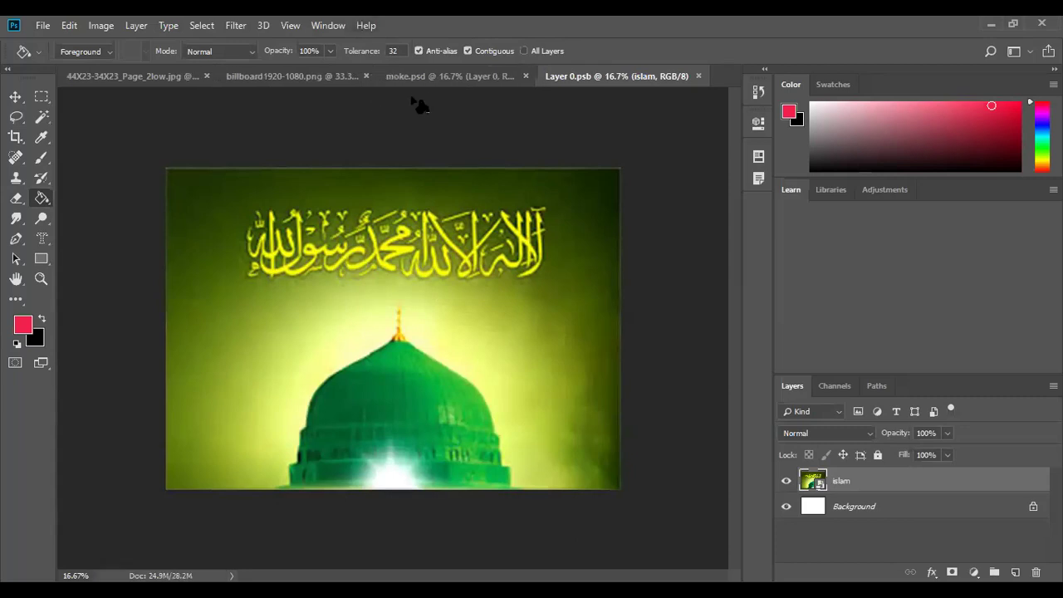
click(425, 75)
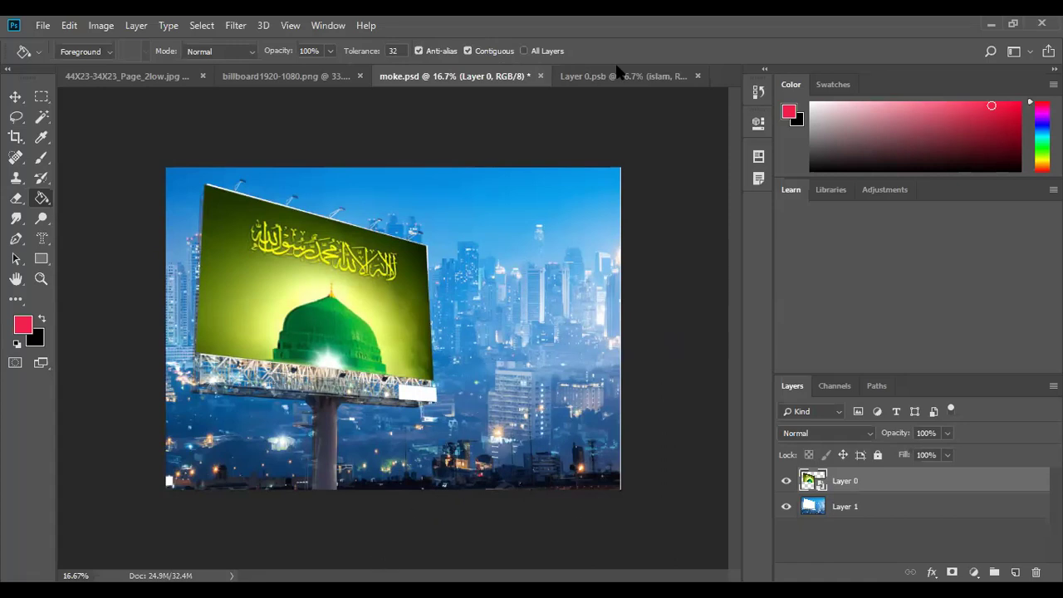
click(697, 76)
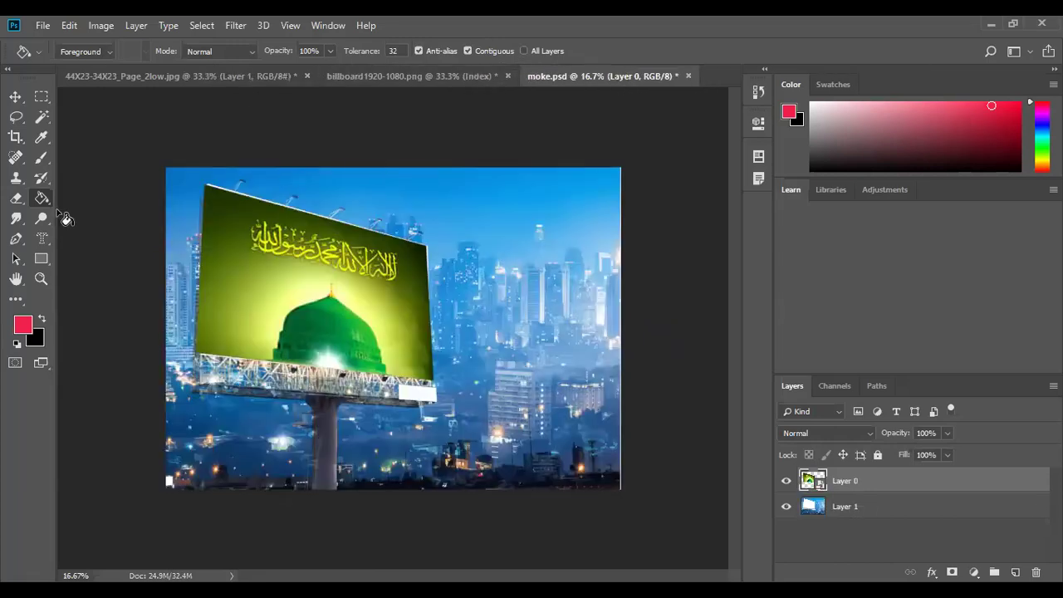
- Open the signboard image from the For me folder
click(43, 26)
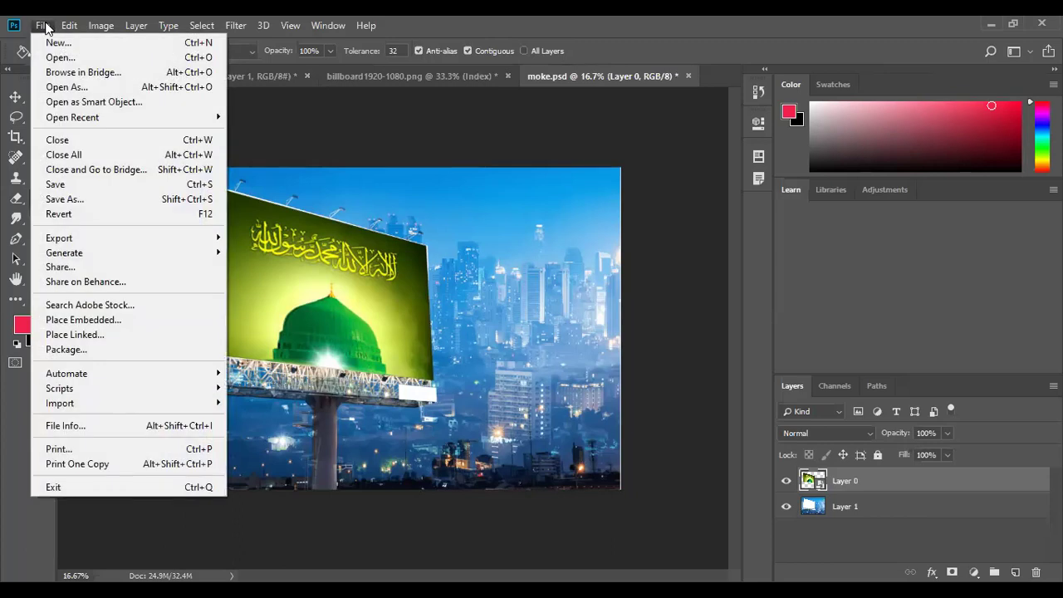
click(58, 57)
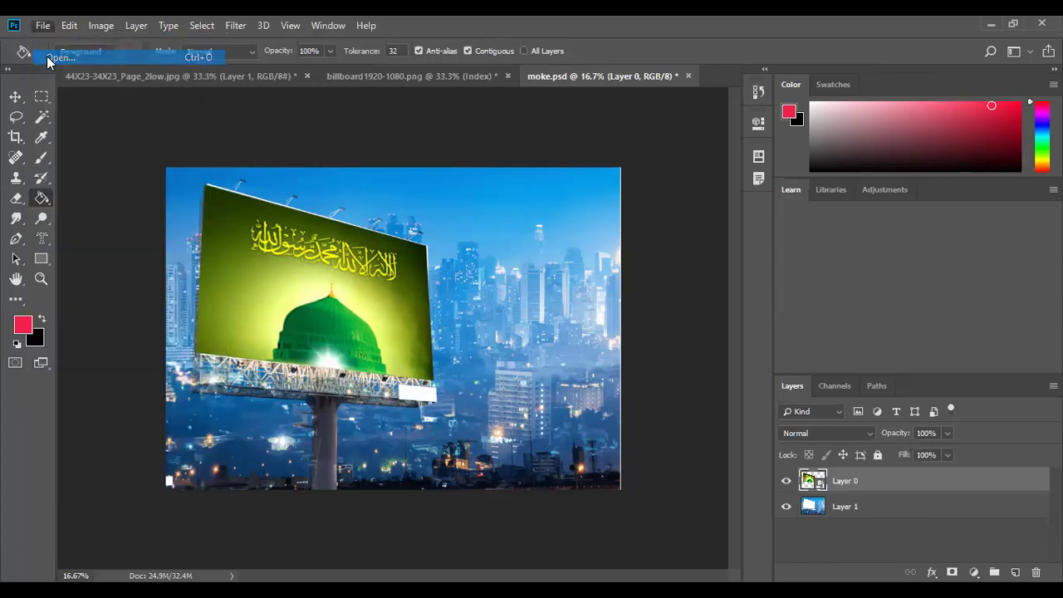
scroll(296, 215, down, 2)
scroll(296, 220, down, 5)
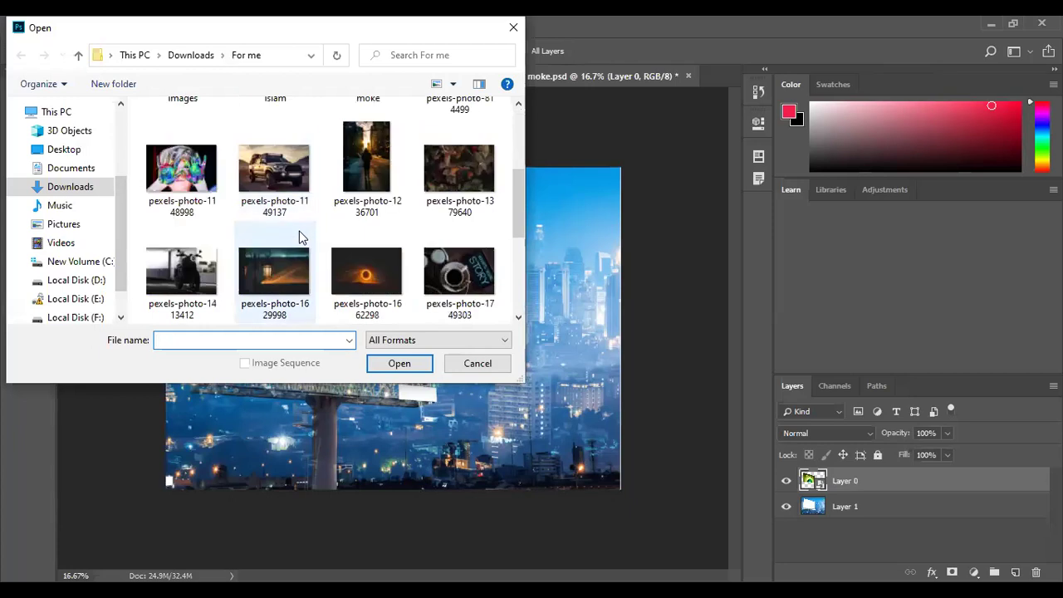
scroll(418, 237, up, 3)
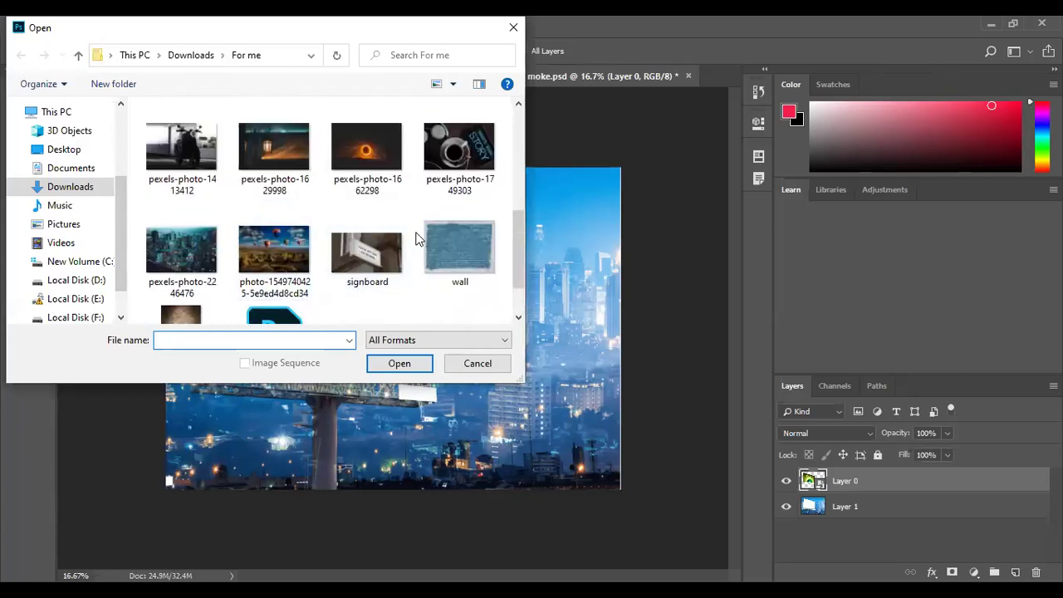
scroll(422, 238, down, 3)
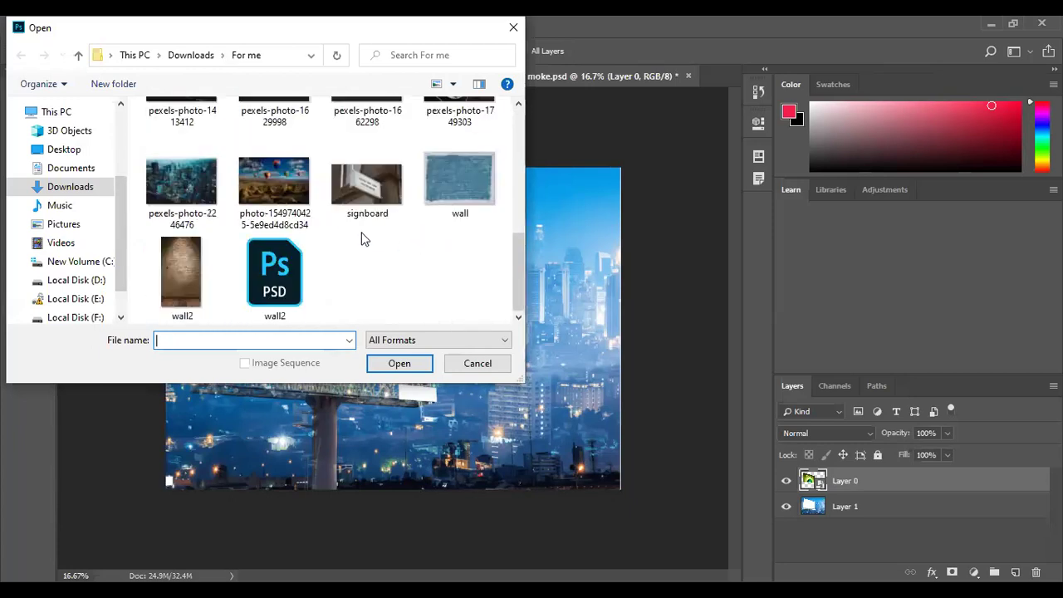
click(345, 188)
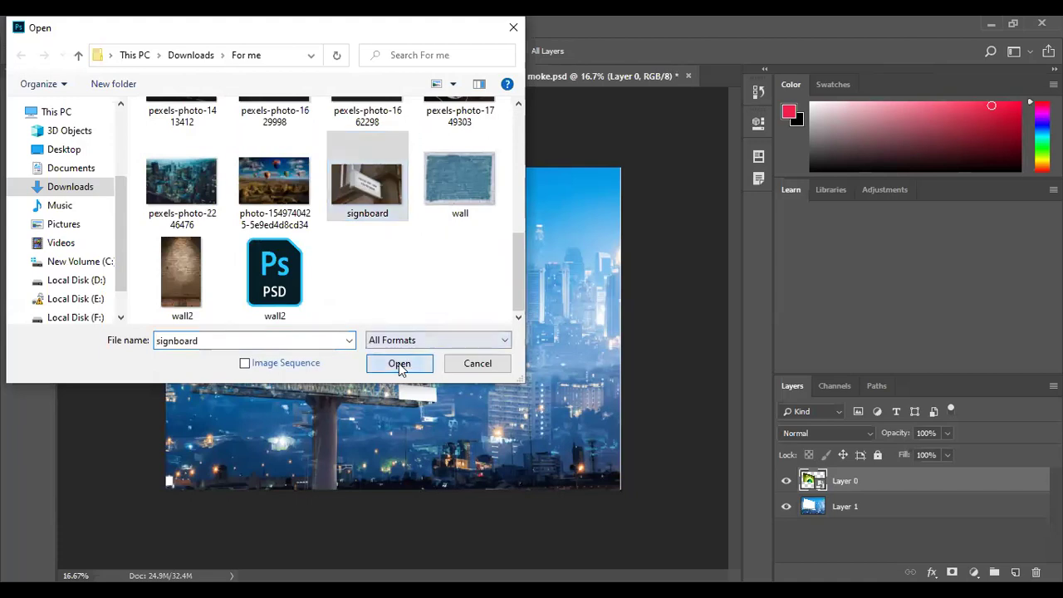
click(399, 363)
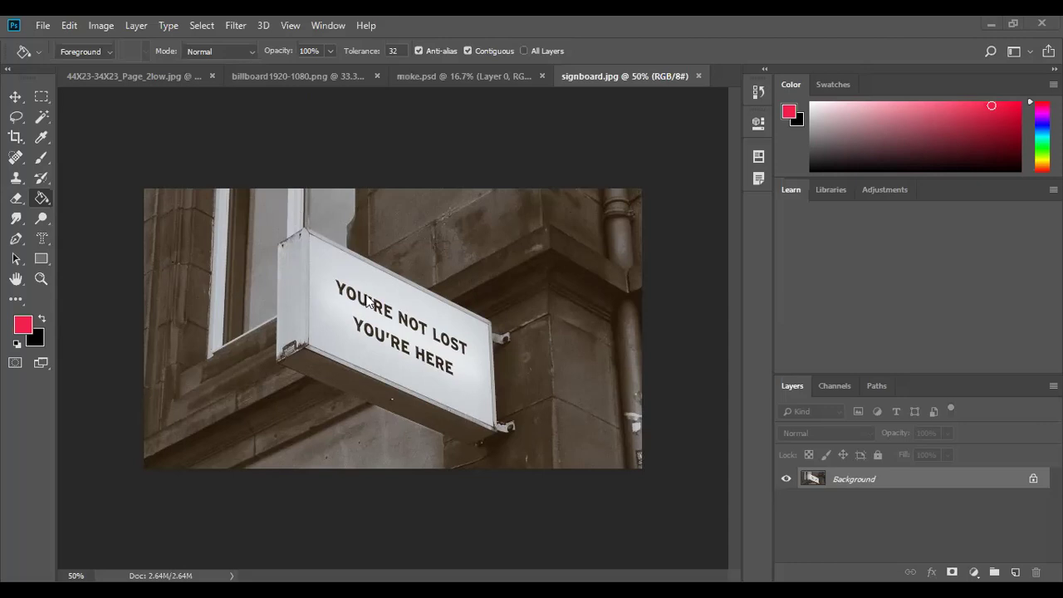
click(40, 25)
click(59, 58)
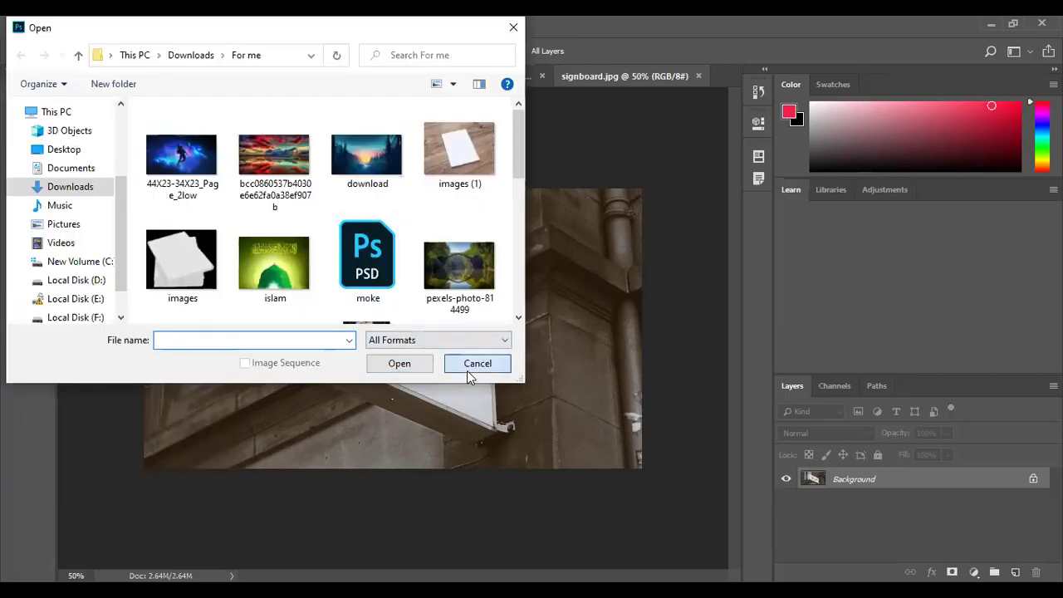
click(478, 364)
- Create an A4 landscape print document, 297 x 210 mm at 300 ppi, and convert its background to a smart object
click(41, 26)
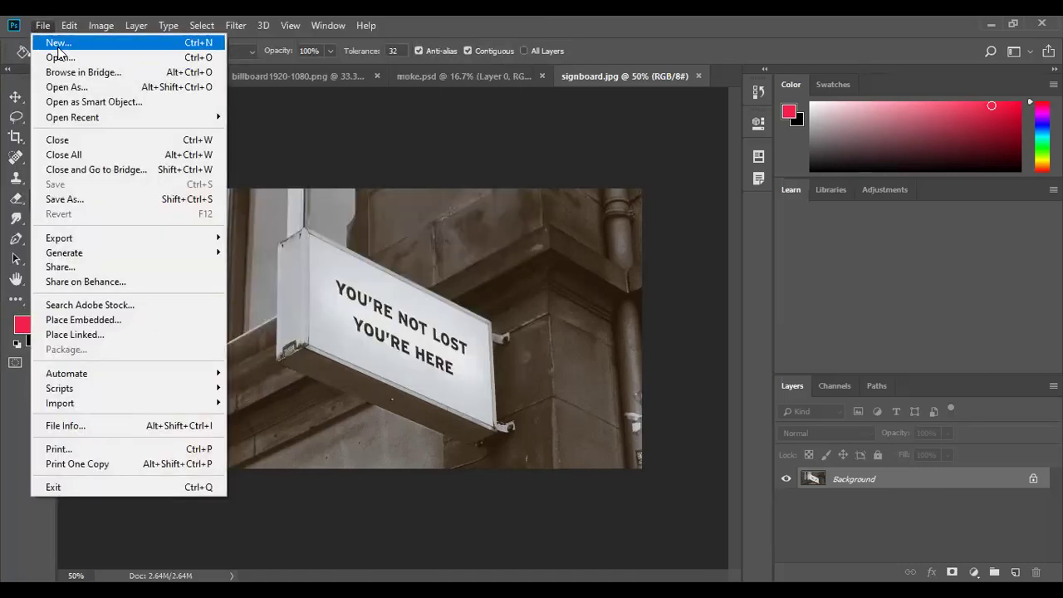
click(57, 42)
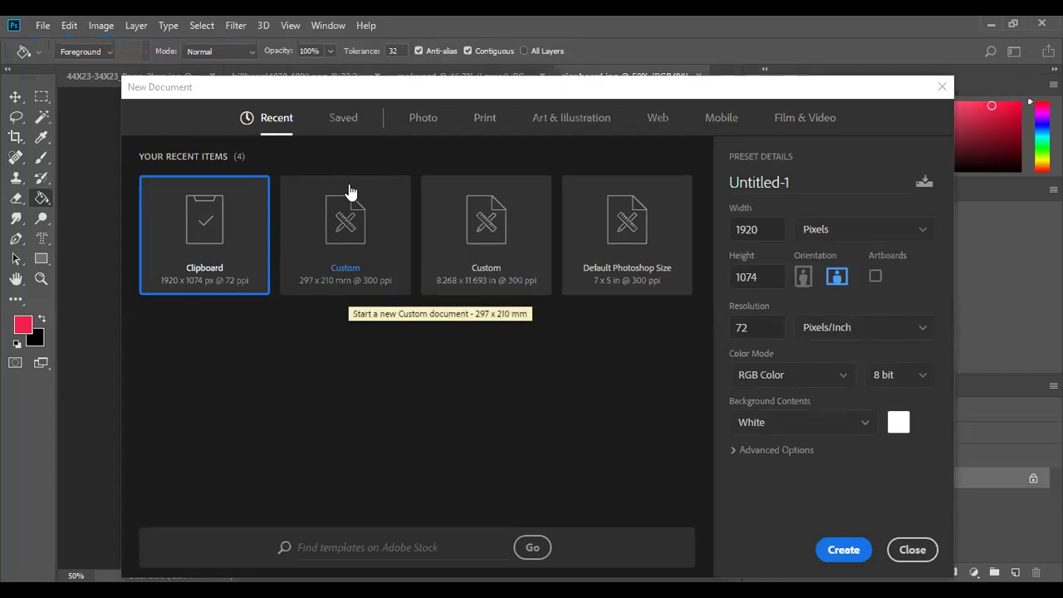
click(484, 120)
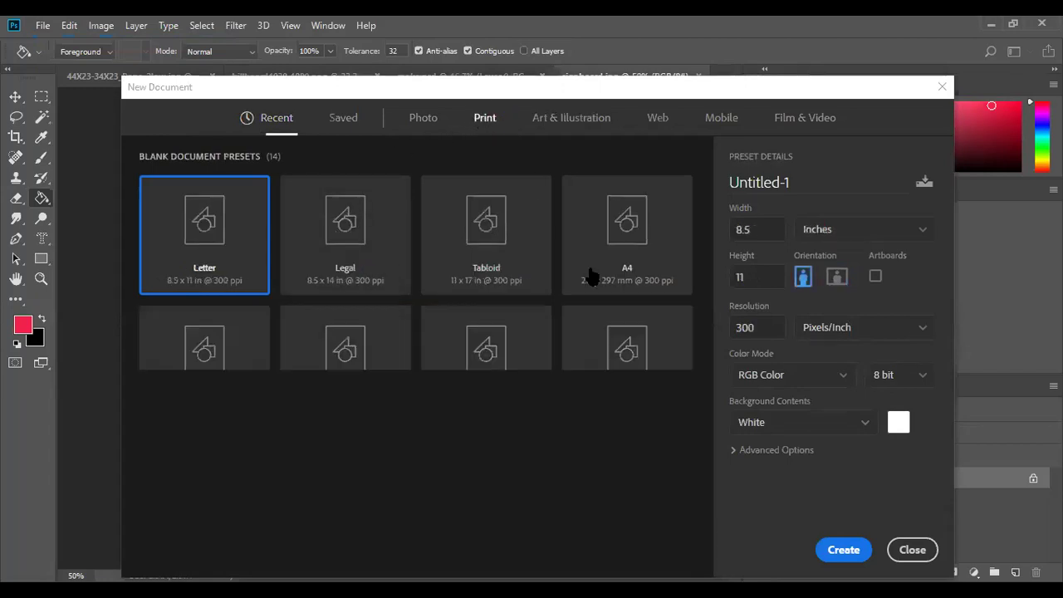
click(618, 271)
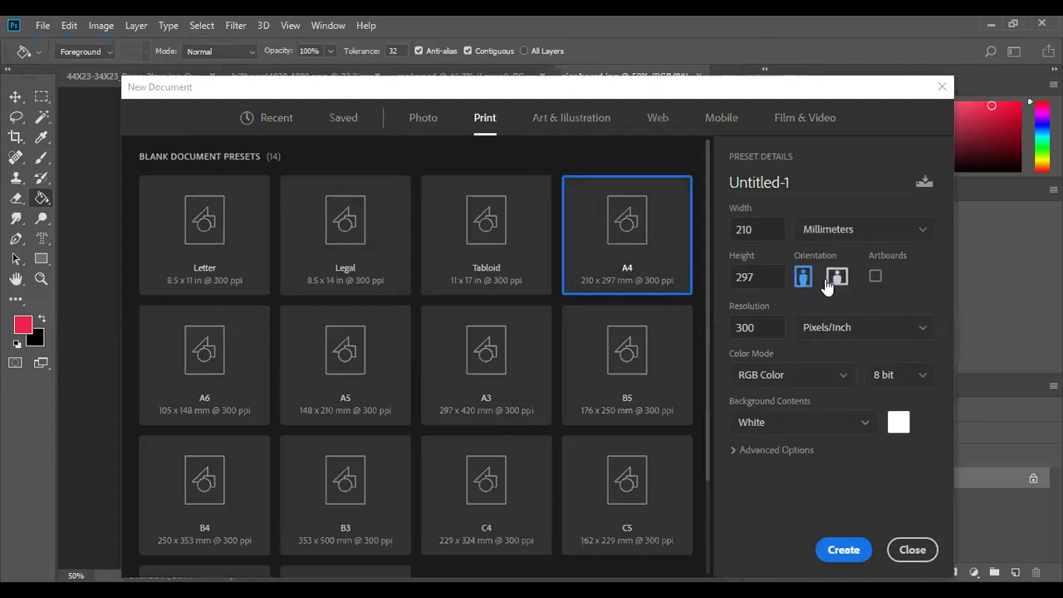
click(837, 276)
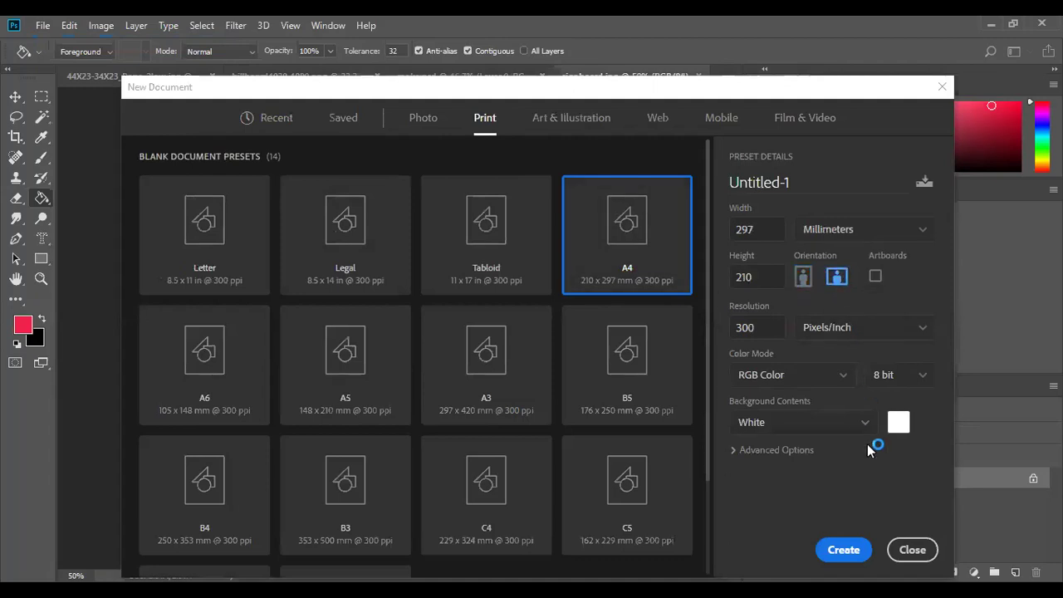
click(844, 550)
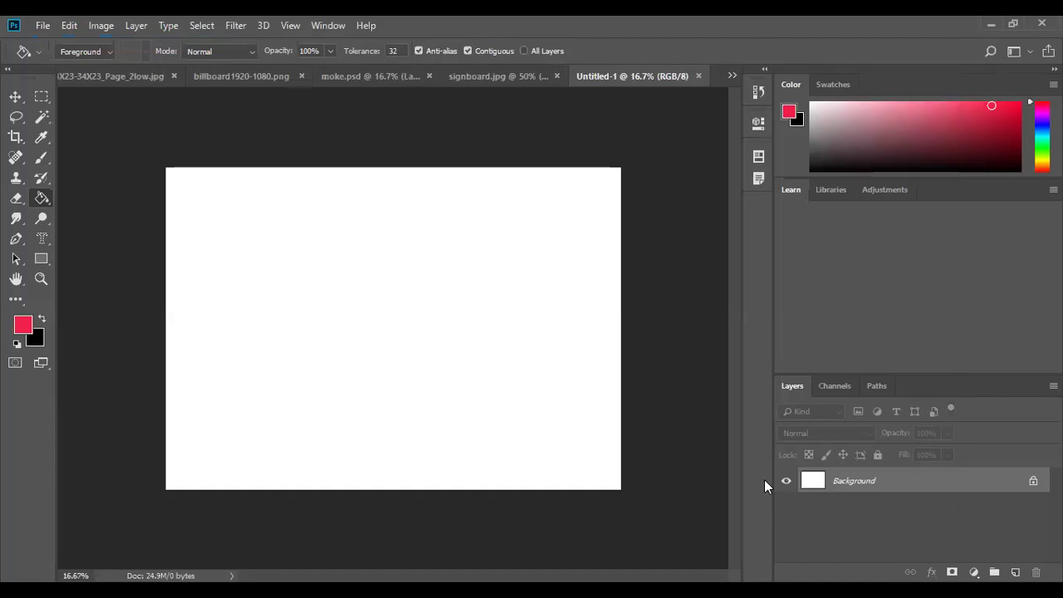
right_click(830, 484)
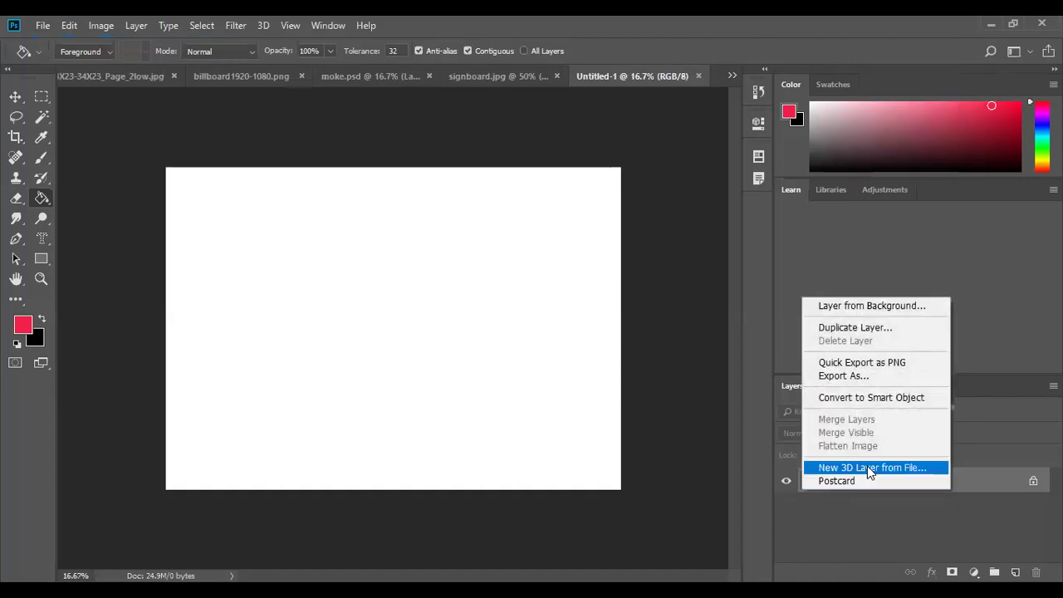
click(909, 397)
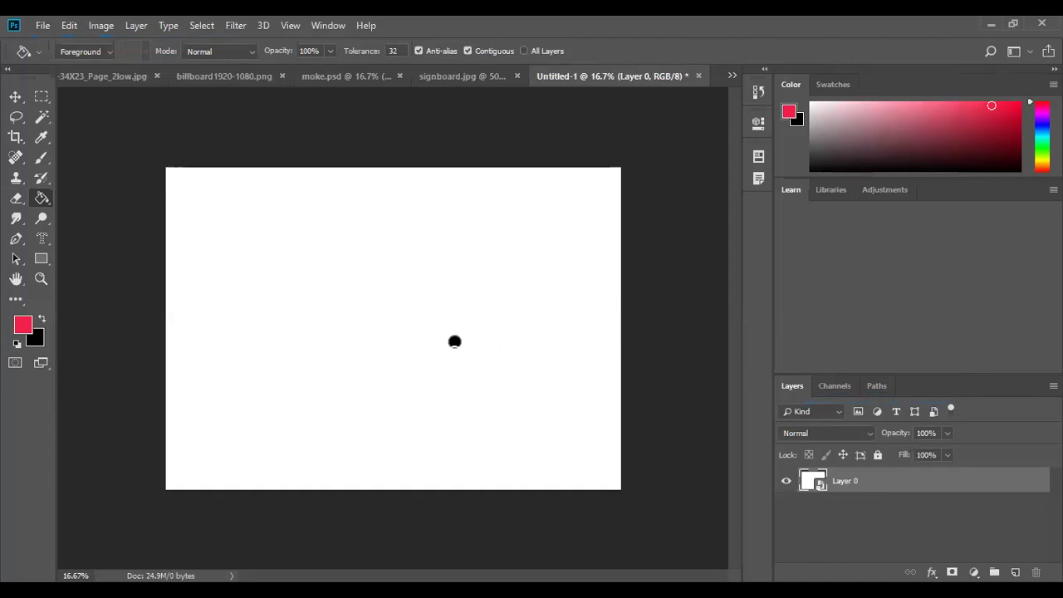
click(446, 75)
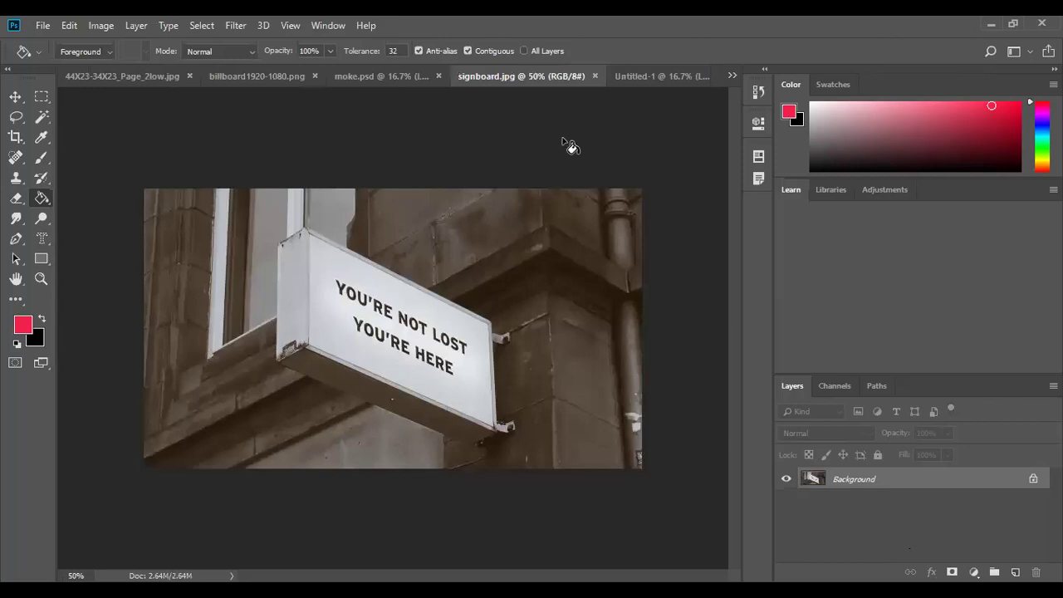
click(630, 77)
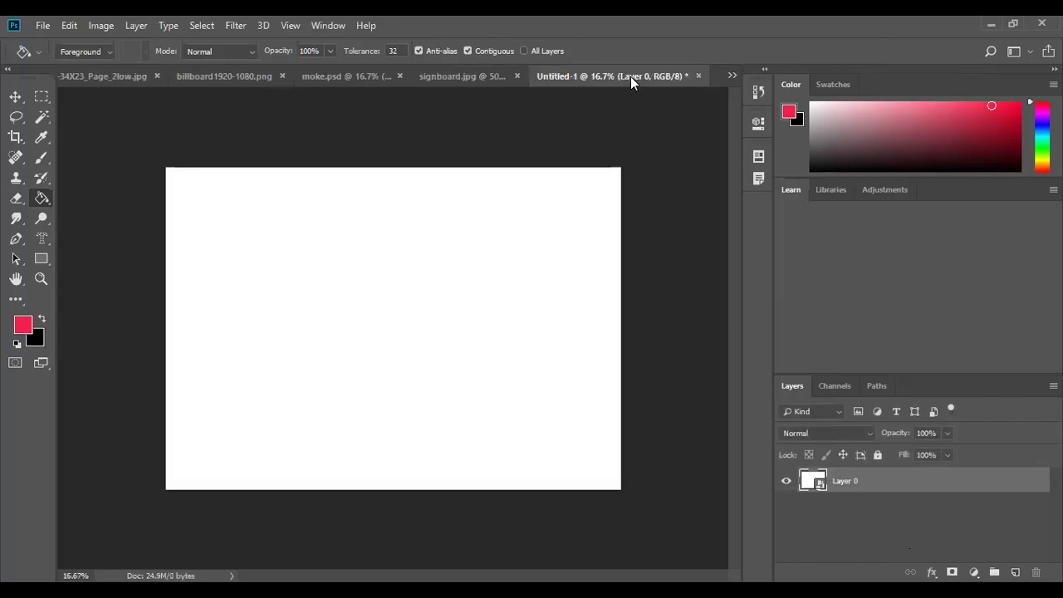
click(474, 76)
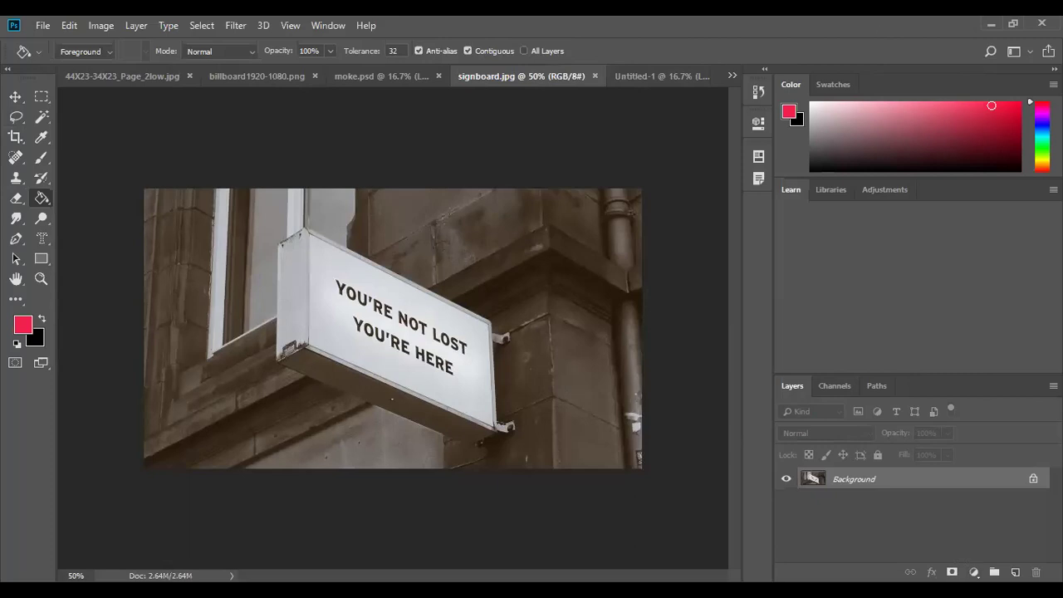
click(649, 77)
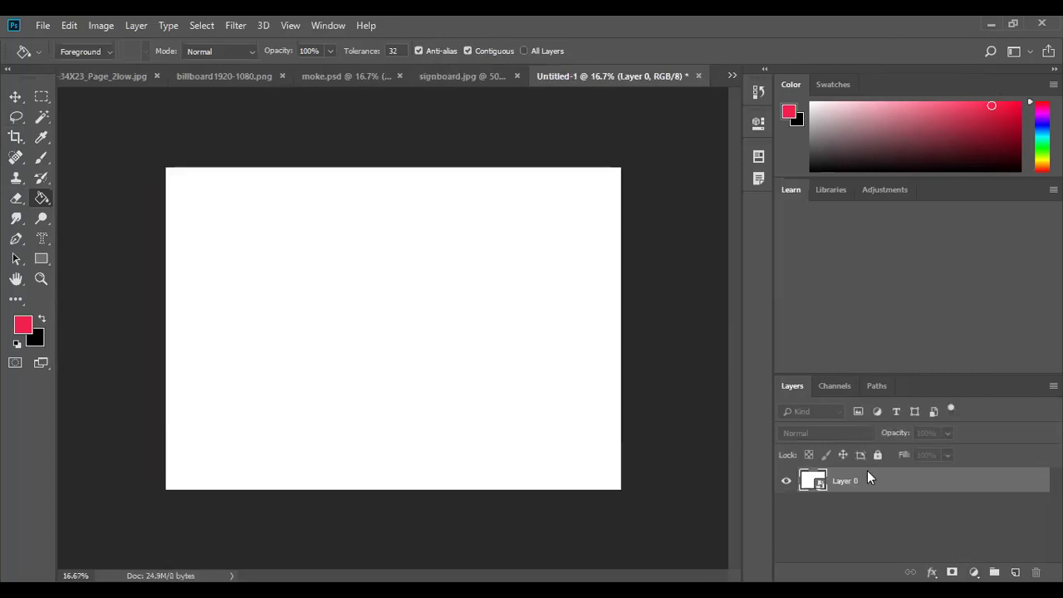
- Rasterize Layer 0 in the untitled document and convert it back to a smart object
click(475, 412)
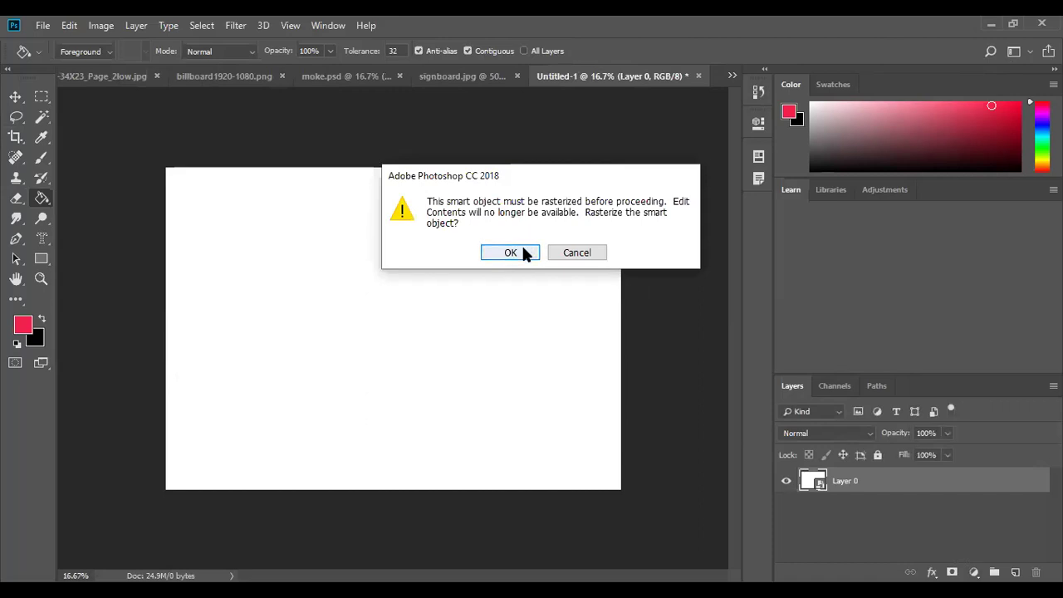
click(525, 253)
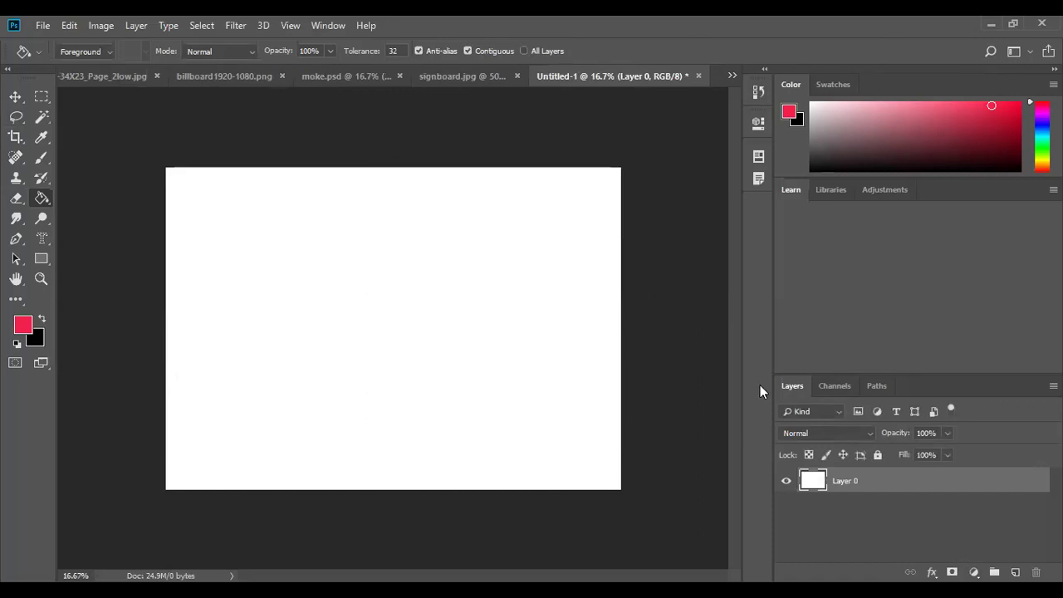
right_click(841, 489)
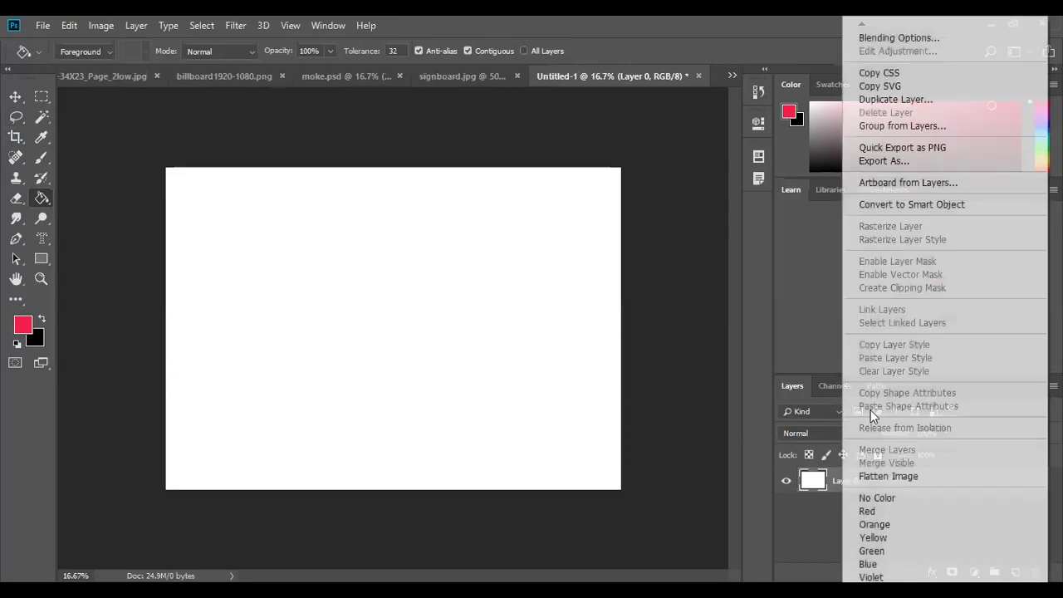
click(880, 204)
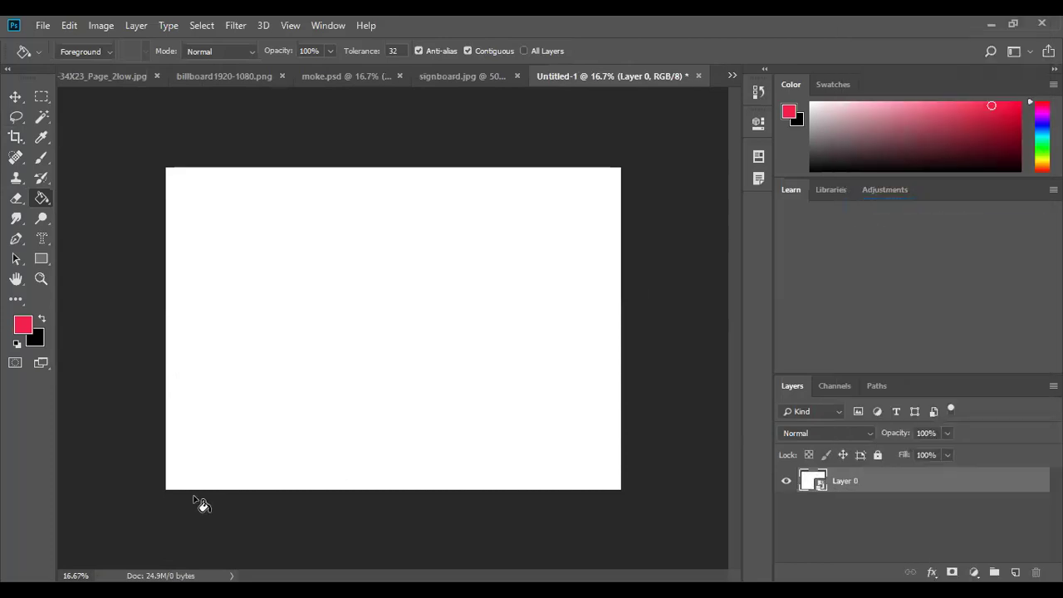
click(384, 353)
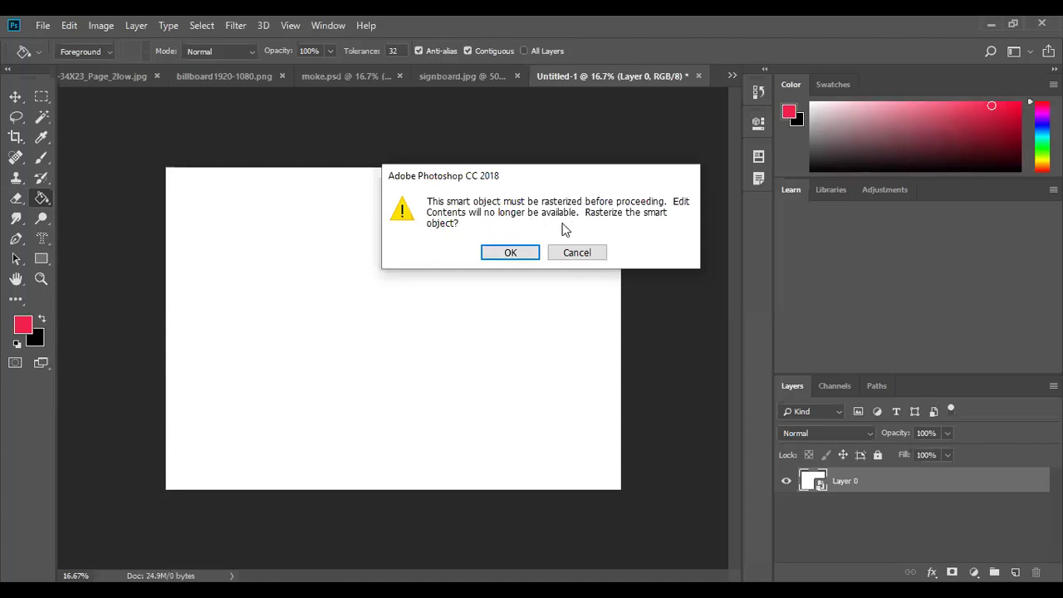
click(568, 254)
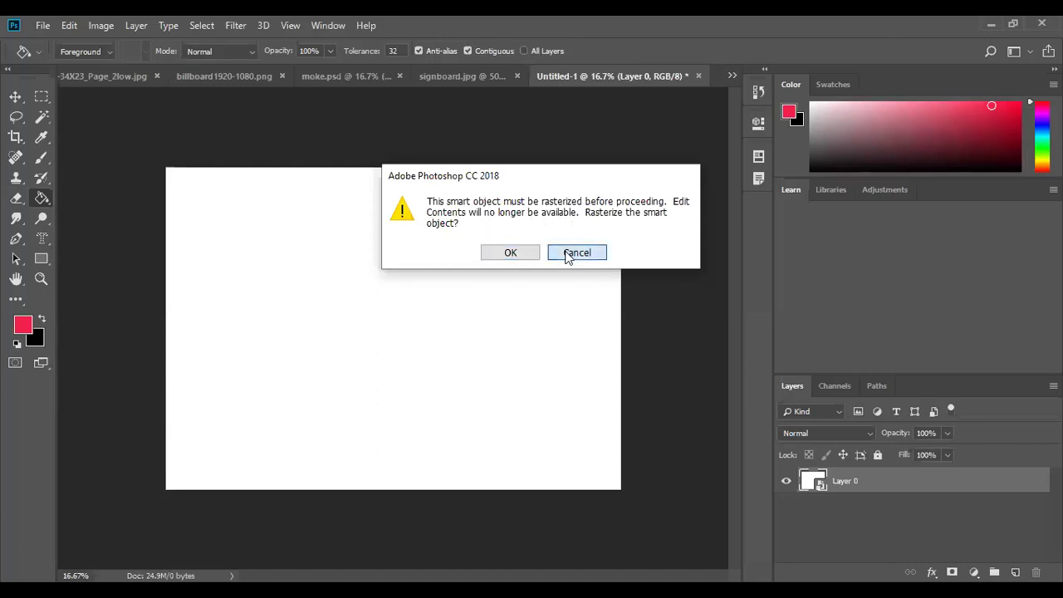
- Move the white A4 smart object into the signboard.jpg document with the Move tool
click(15, 97)
drag(465, 360, 429, 131)
drag(403, 262, 398, 283)
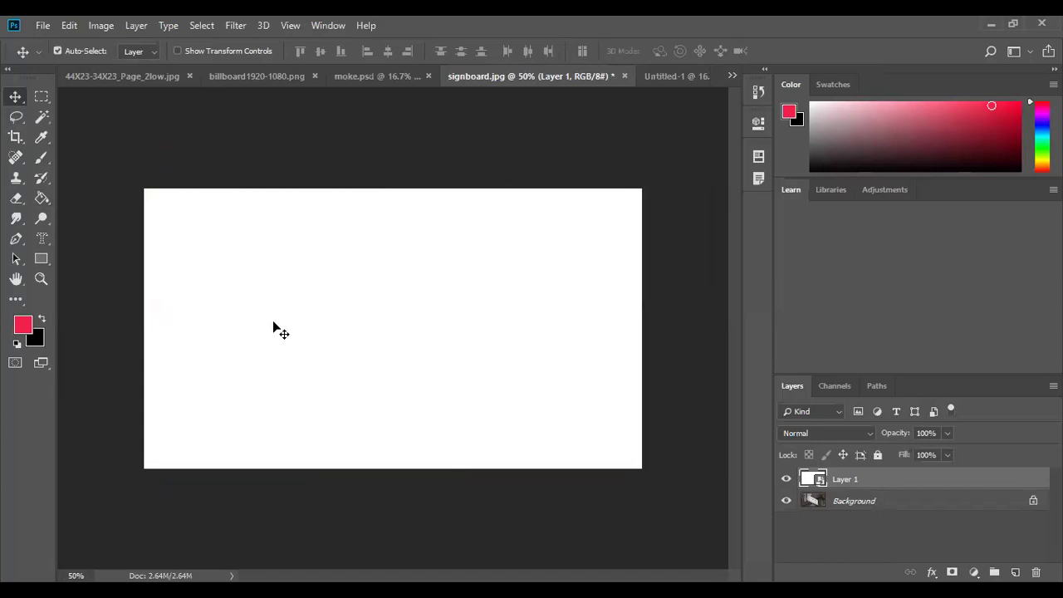
- Scale the white A4 smart object down to about 79% width and 58% height and position it over the signboard
key(ctrl+t)
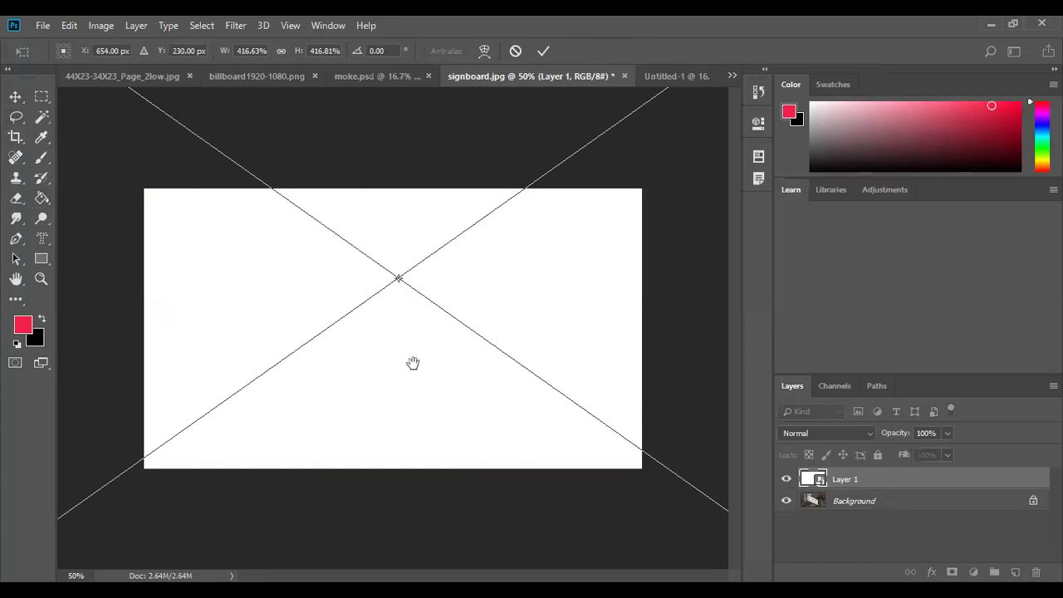
drag(387, 204, 472, 317)
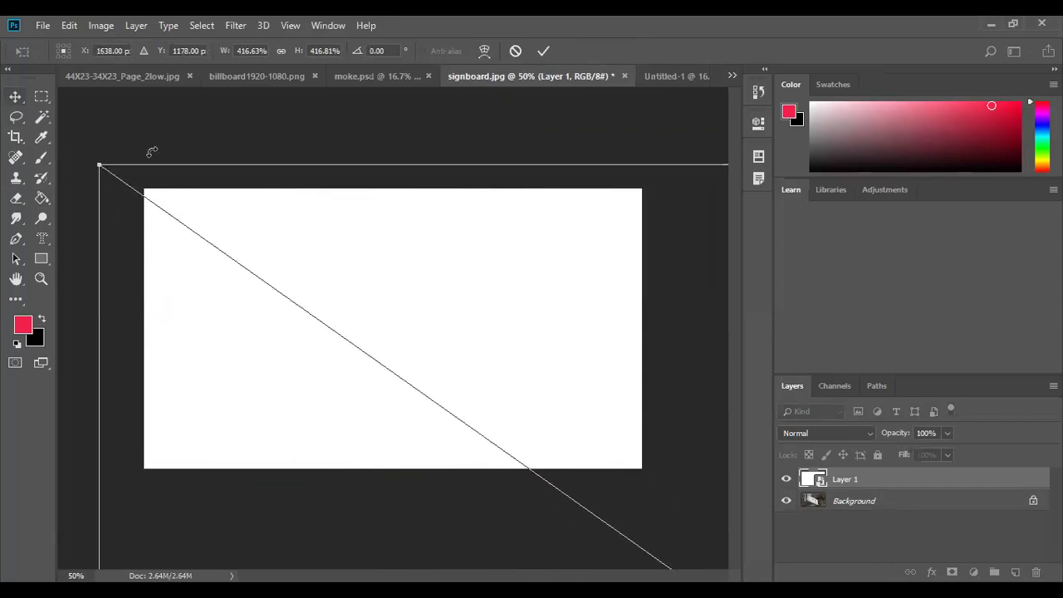
drag(98, 163, 477, 385)
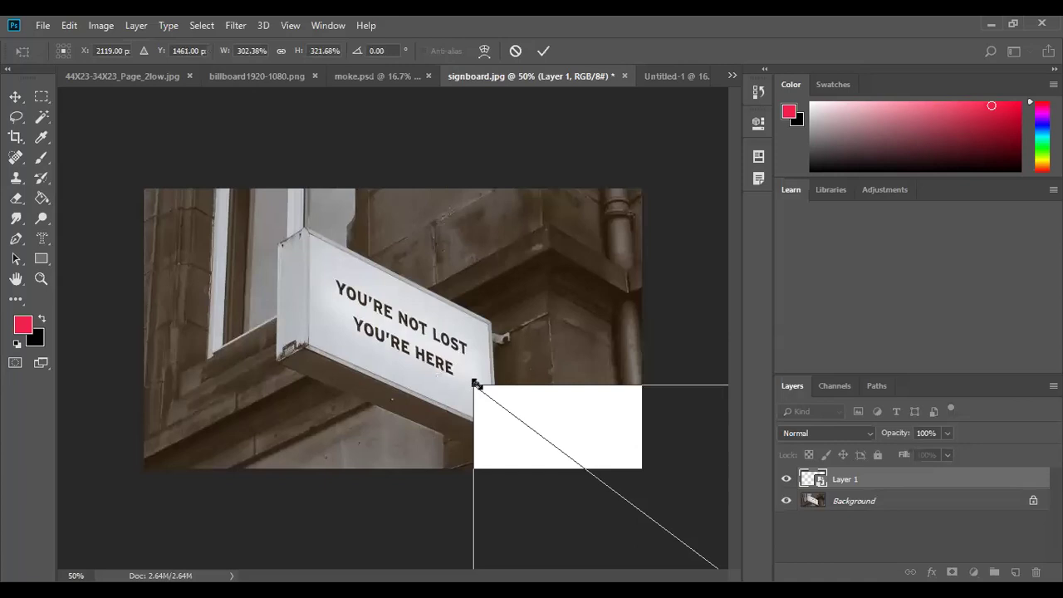
drag(590, 415, 415, 282)
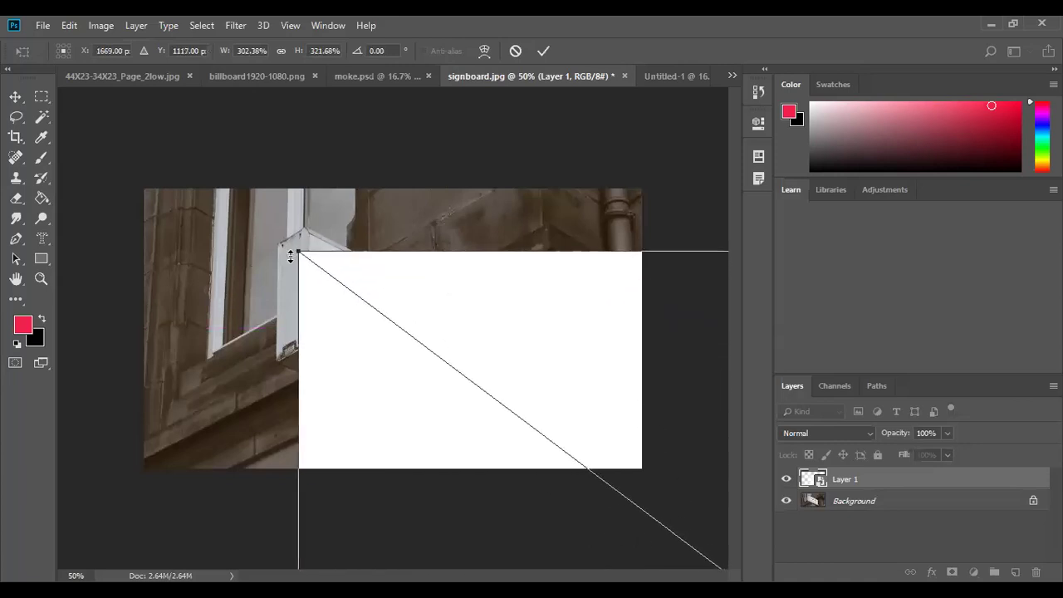
drag(295, 248, 461, 369)
drag(442, 313, 521, 281)
drag(555, 358, 336, 308)
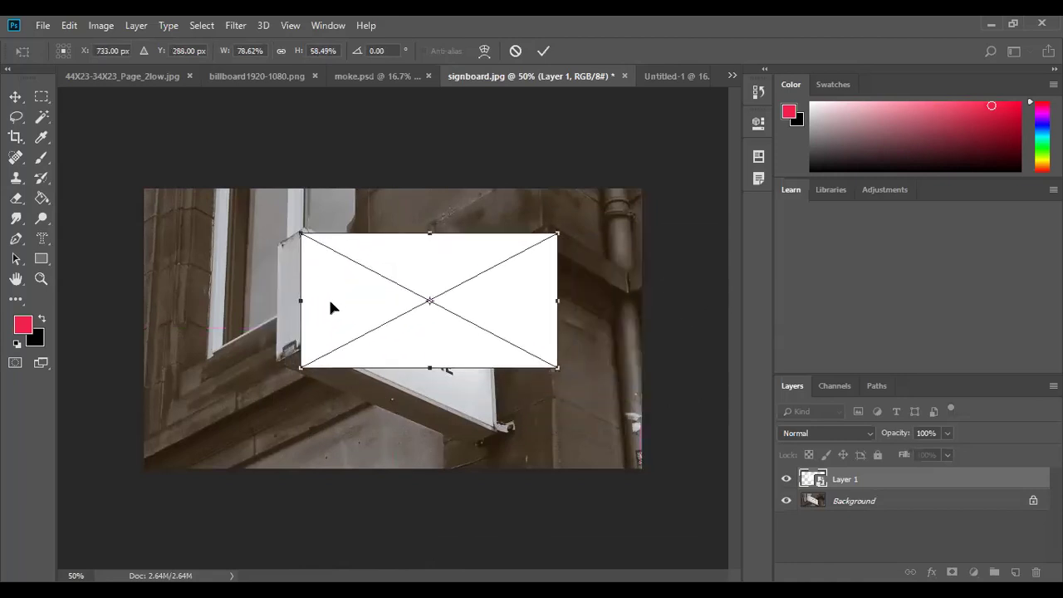
- Skew the smart object's four corners and shift it so its outline roughly follows the signboard's front face
right_click(317, 304)
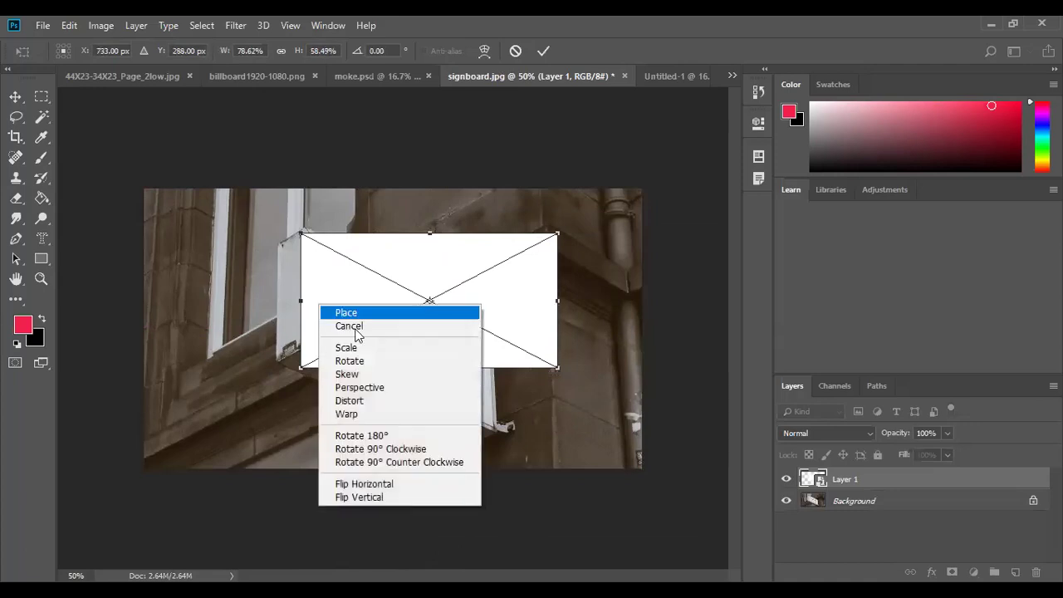
click(371, 374)
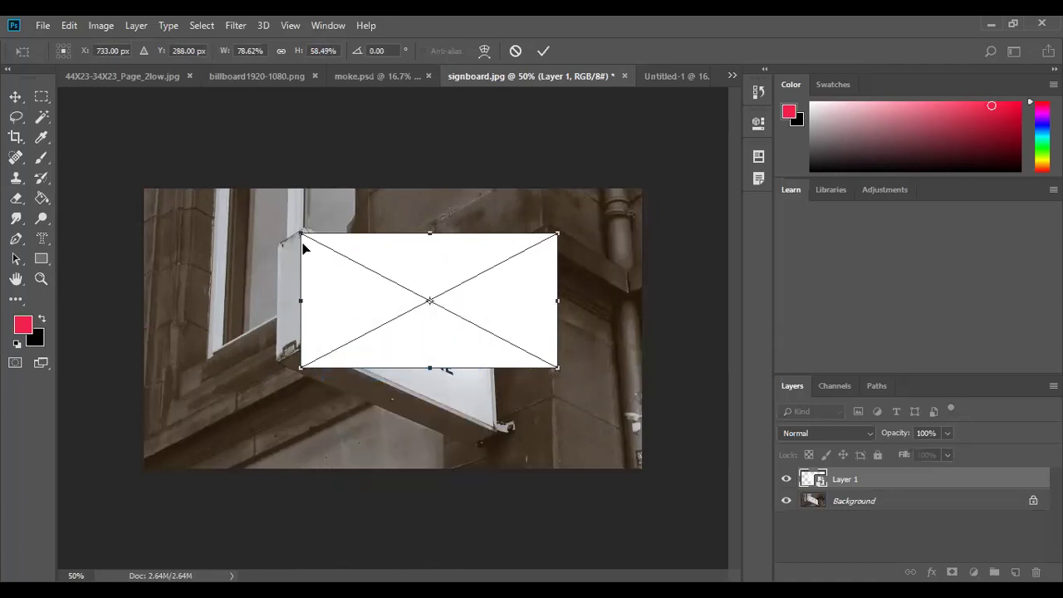
drag(303, 238, 300, 226)
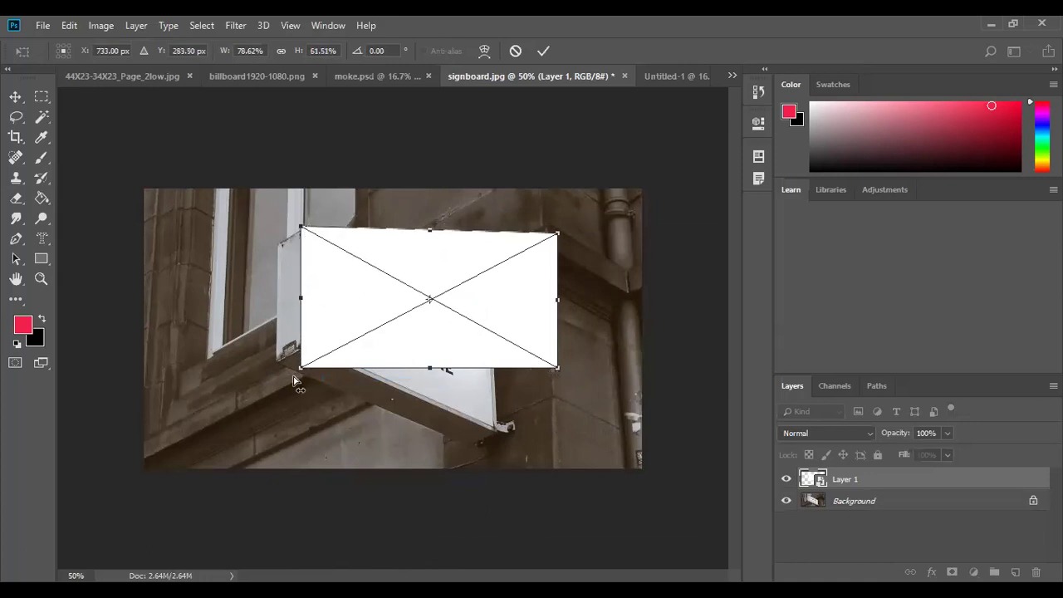
drag(301, 368, 318, 337)
drag(558, 373, 504, 360)
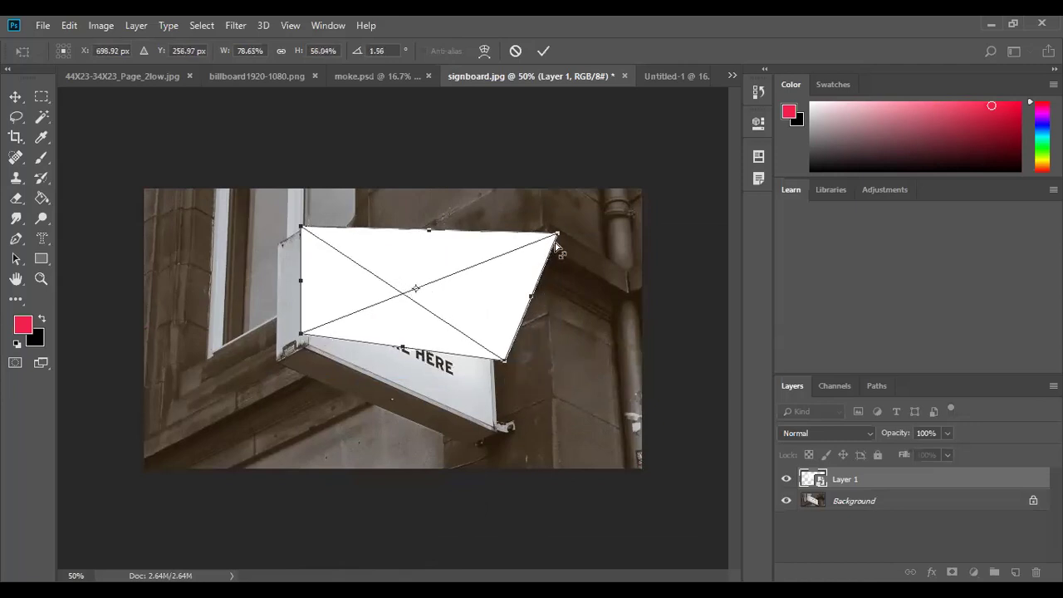
drag(557, 238, 539, 282)
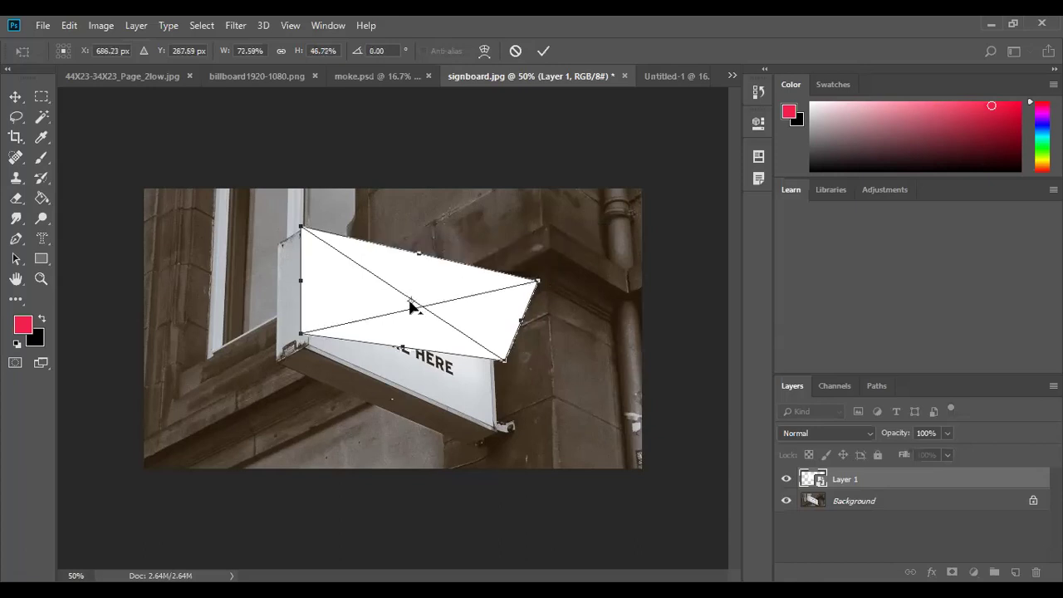
mouse_move(421, 329)
mouse_down()
mouse_move(425, 360)
mouse_move(428, 336)
mouse_up()
drag(313, 341, 316, 348)
drag(513, 373, 496, 432)
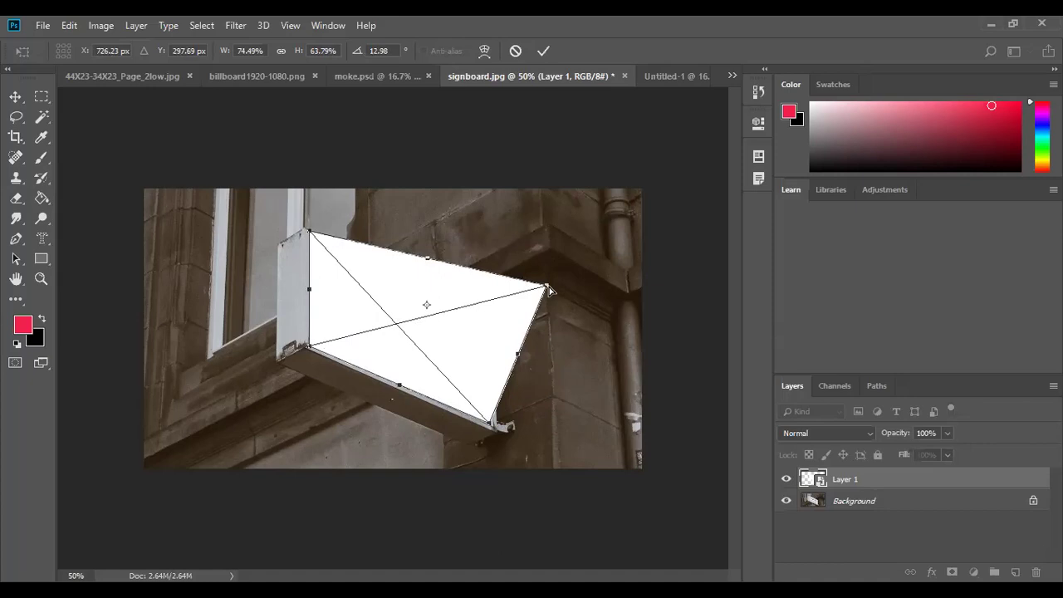
drag(546, 292, 494, 322)
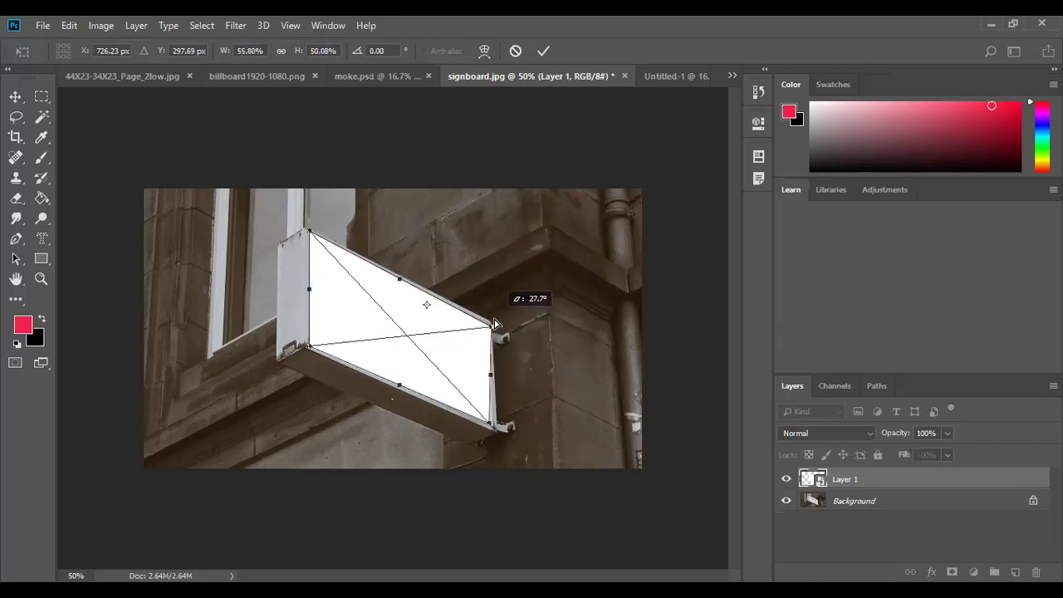
- Fine-tune the smart object's right and upper-left corners against the sign's frame and apply the transform
drag(494, 322, 491, 312)
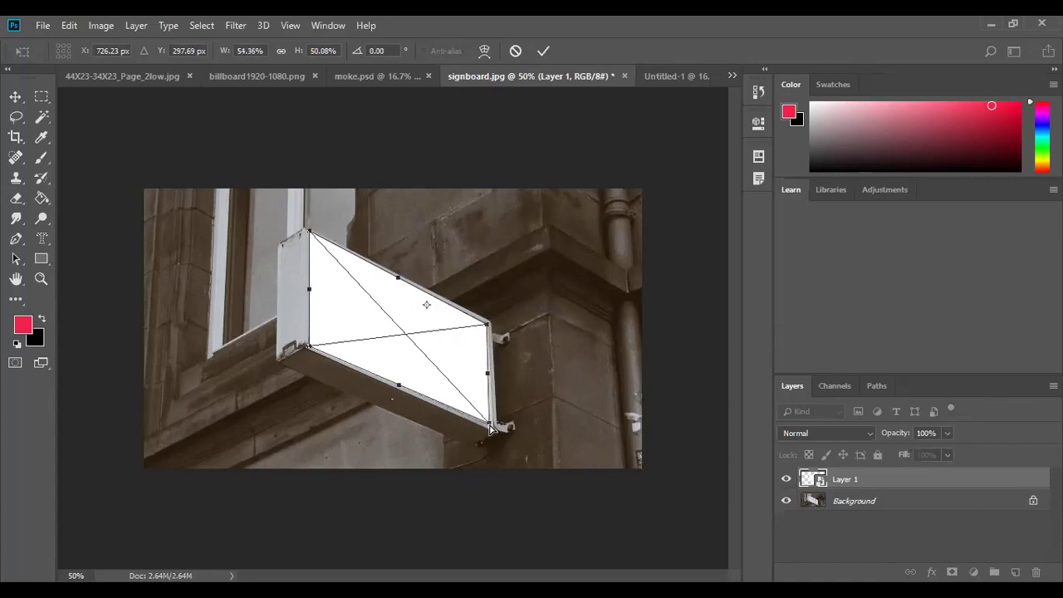
drag(491, 426, 496, 427)
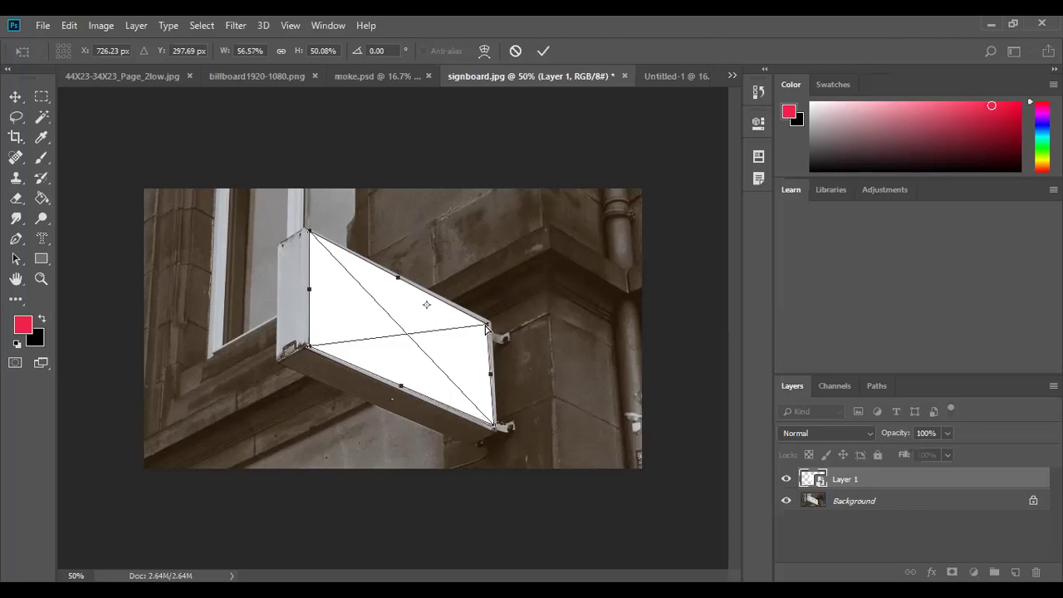
drag(487, 326, 491, 326)
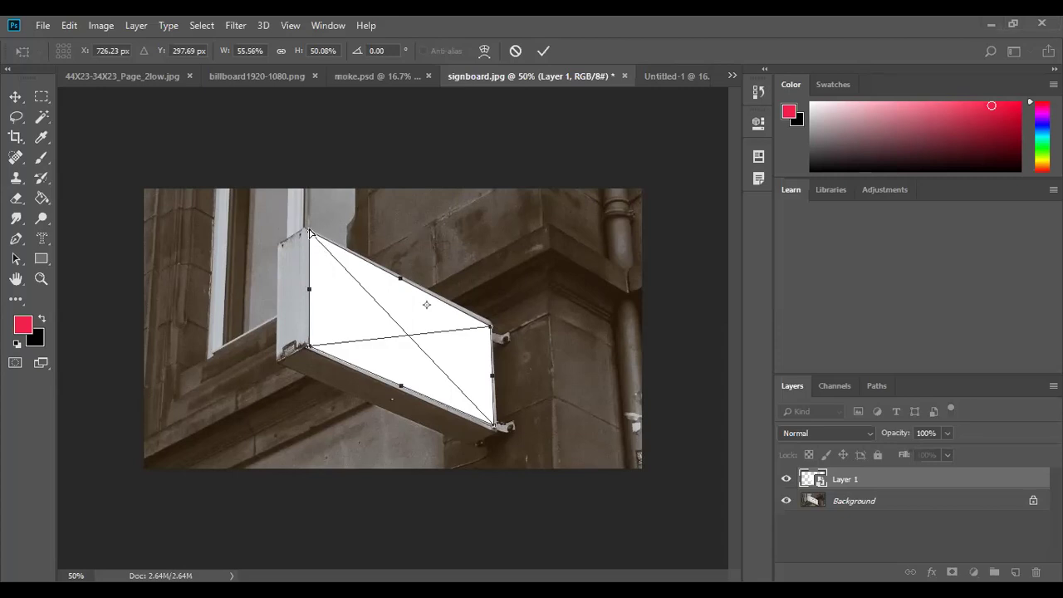
drag(309, 233, 309, 238)
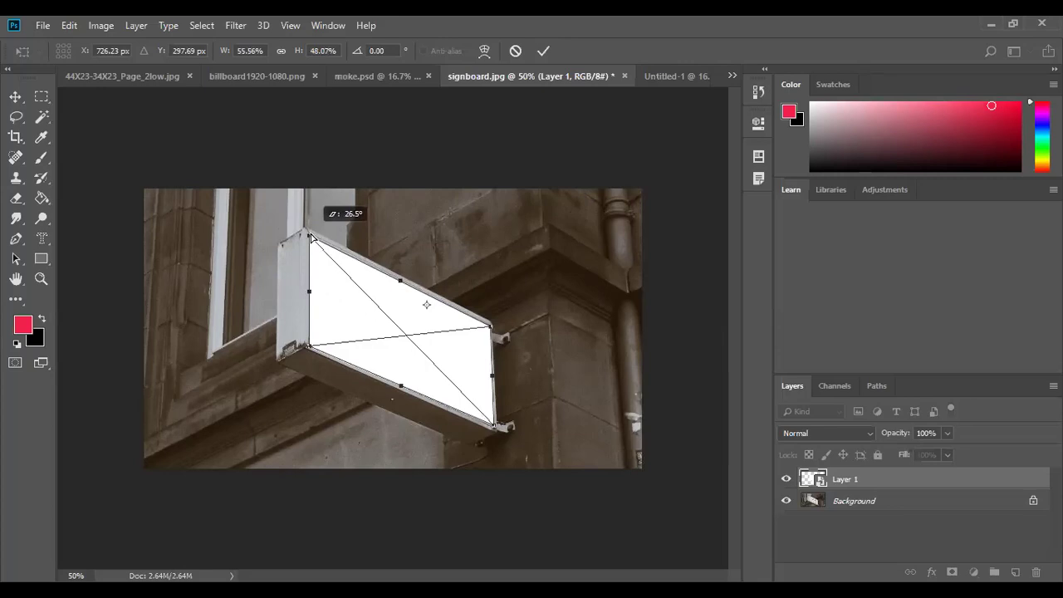
drag(310, 237, 310, 236)
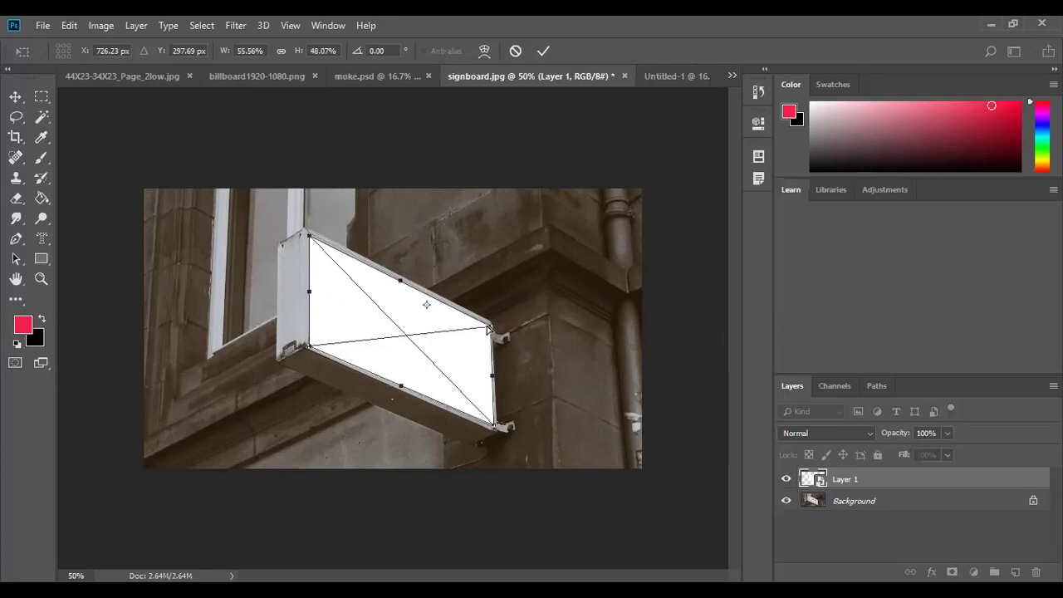
click(543, 52)
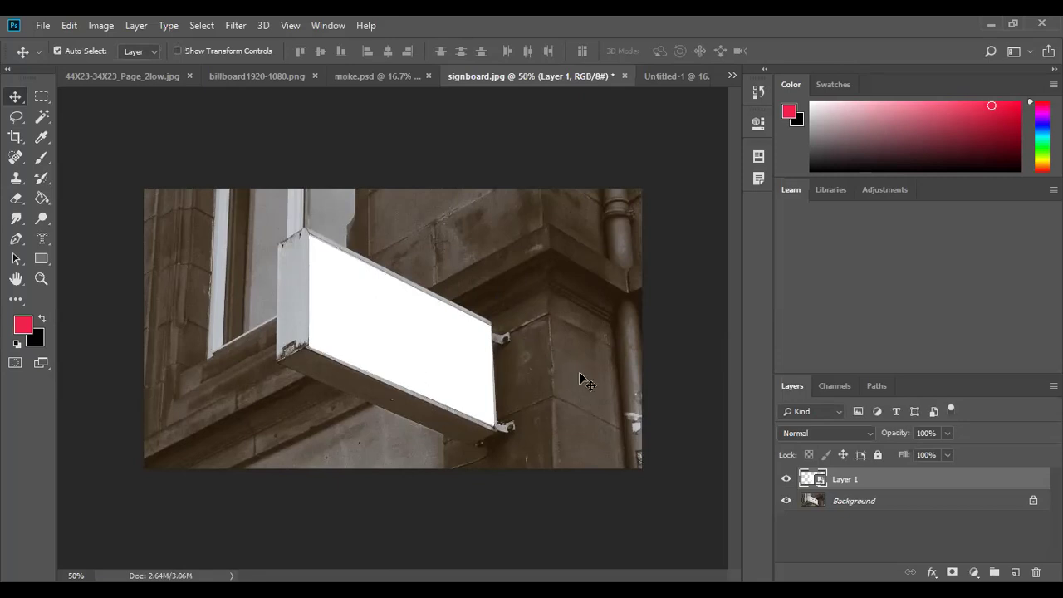
key(ctrl)
key(ctrl+t)
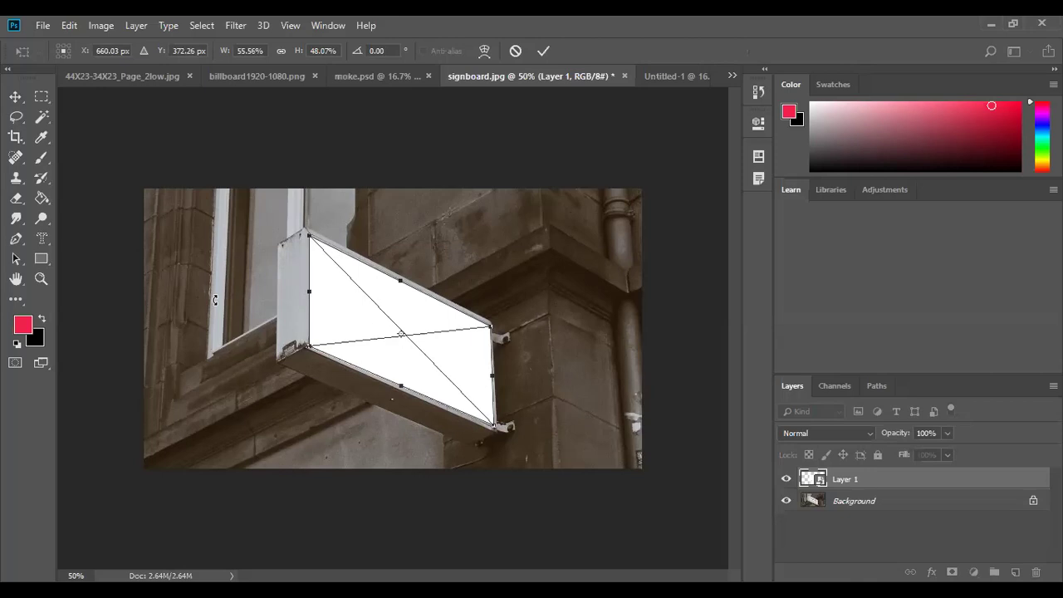
click(544, 51)
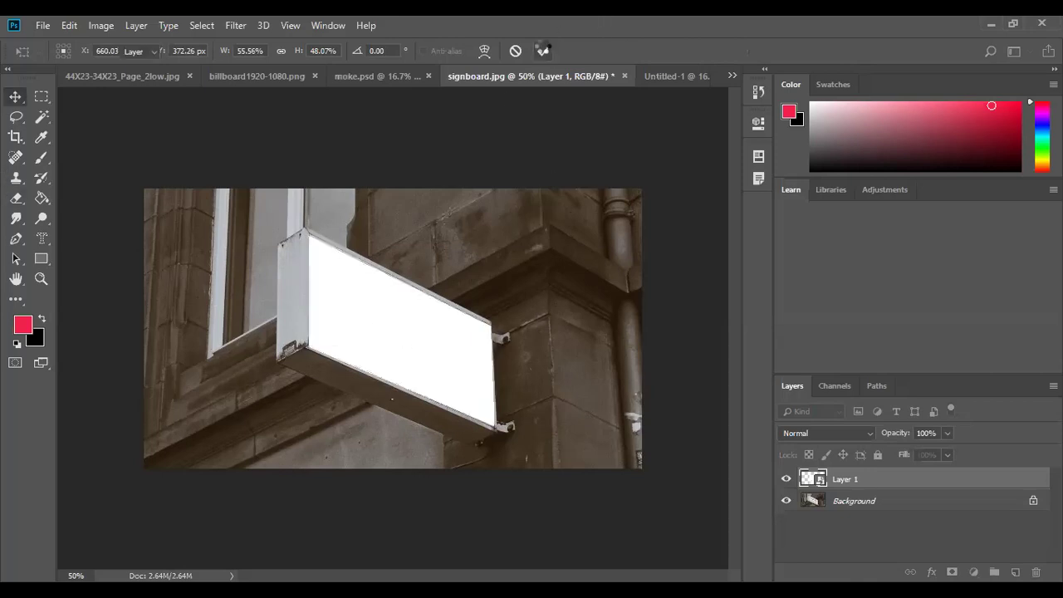
- Transform Layer 1 again and slightly rescale it from its left corners to meet the sign face's left edge
key(z)
click(348, 331)
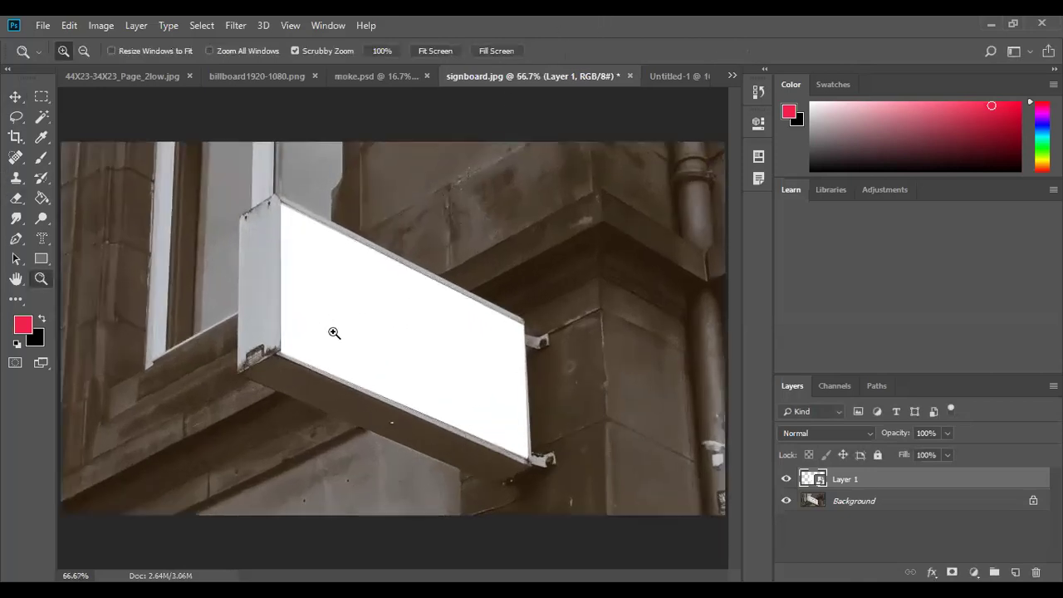
click(334, 333)
click(333, 337)
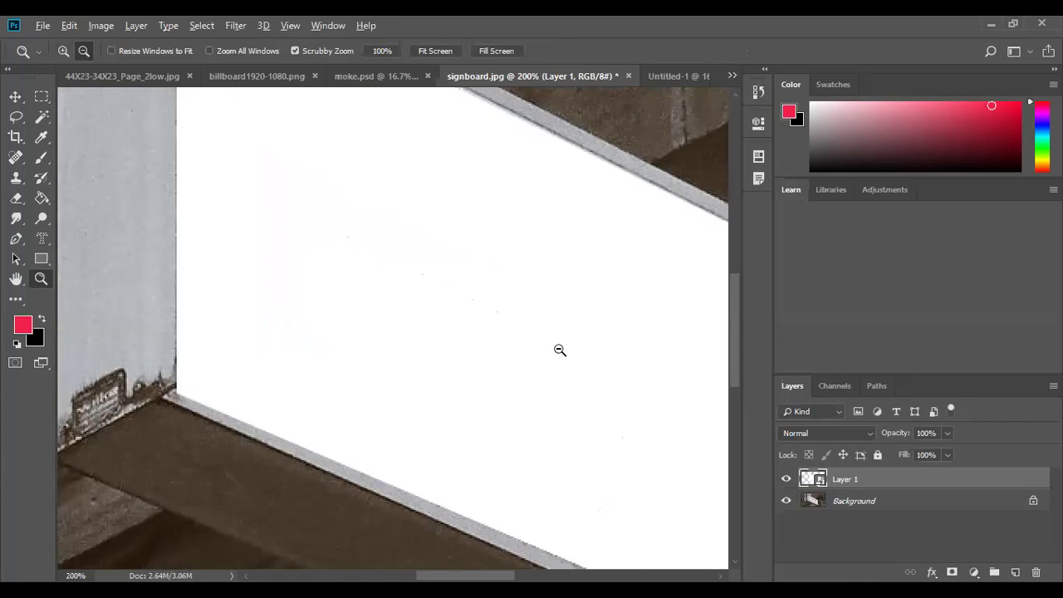
alt+click(560, 350)
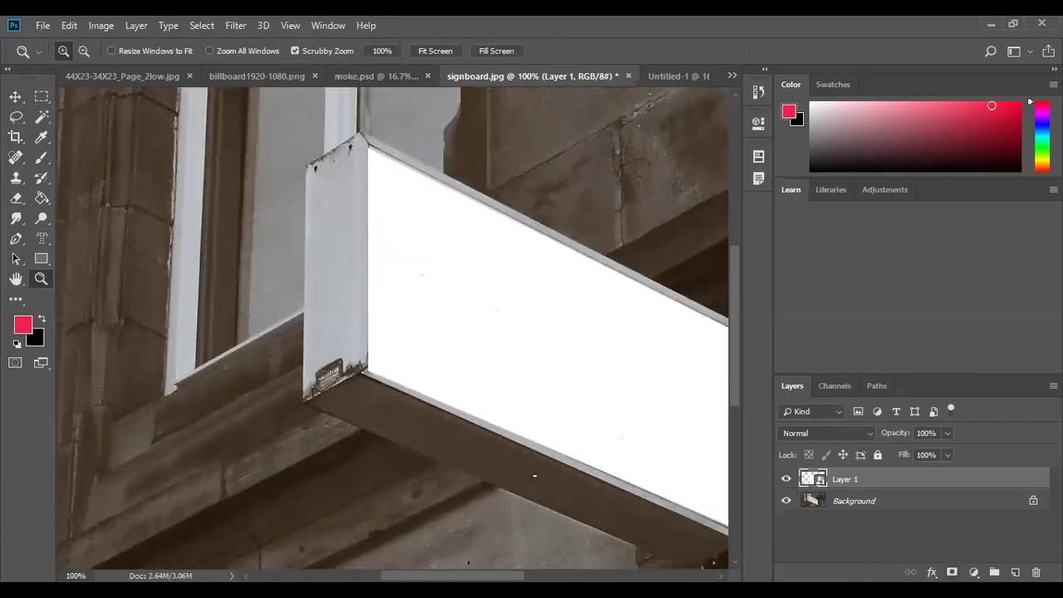
key(ctrl+t)
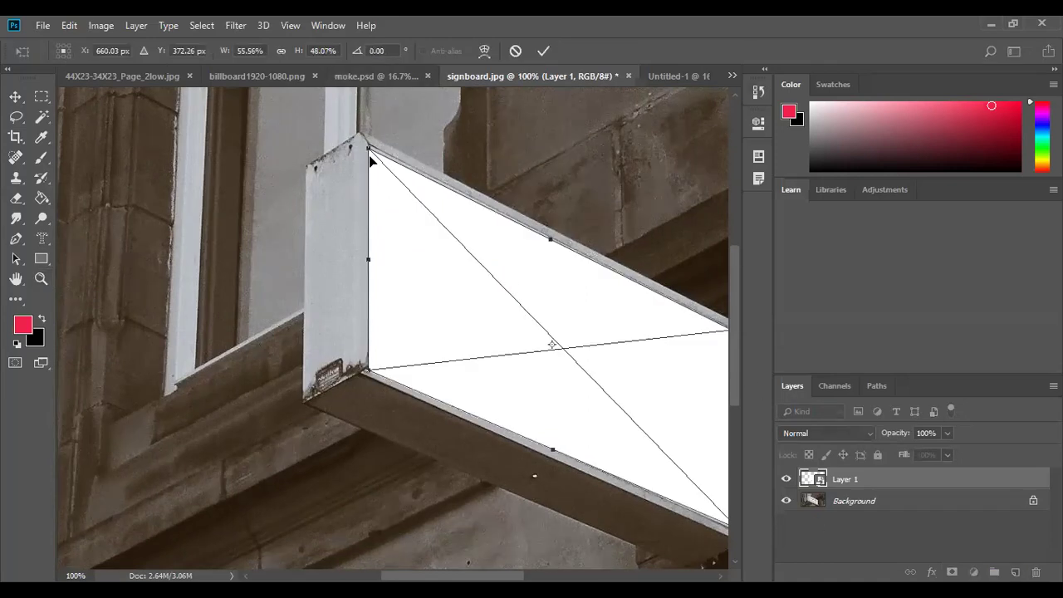
drag(369, 150, 373, 149)
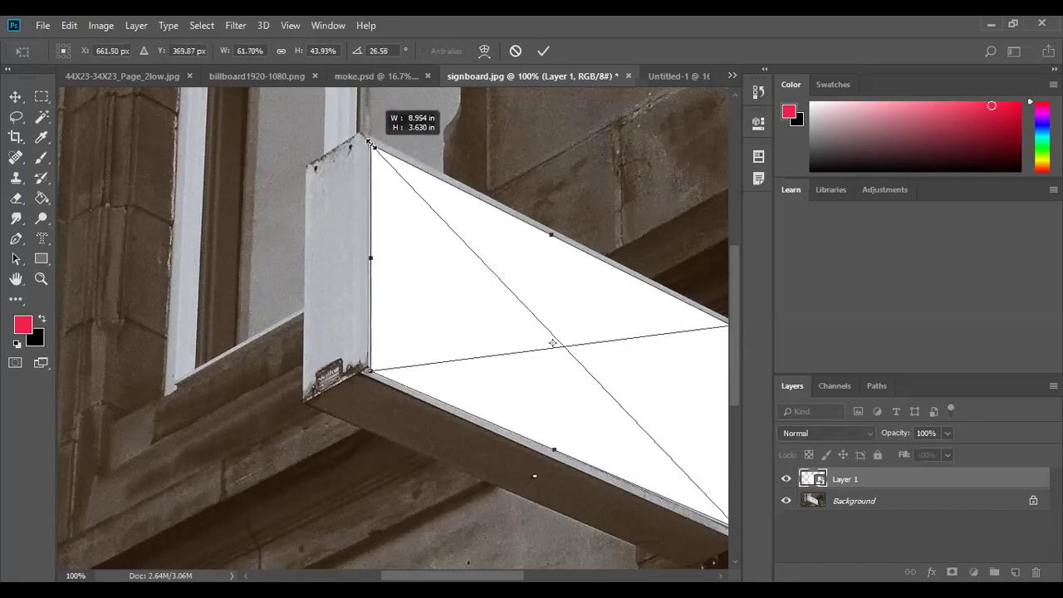
drag(371, 366, 369, 365)
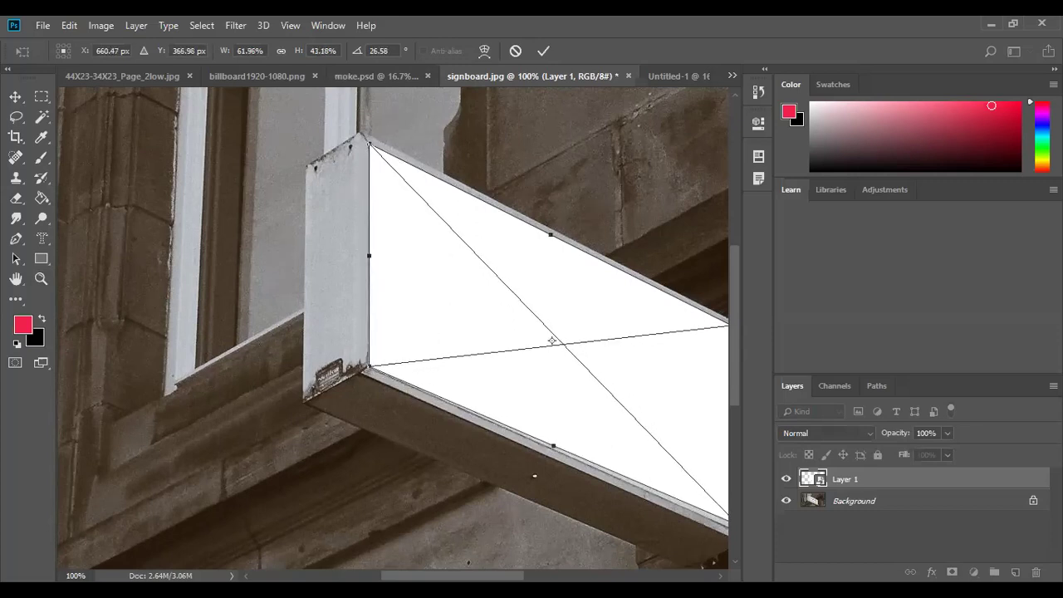
- Adjust Layer 1 from its lower corners to follow the sign's bottom frame and apply the transform
drag(496, 525, 276, 455)
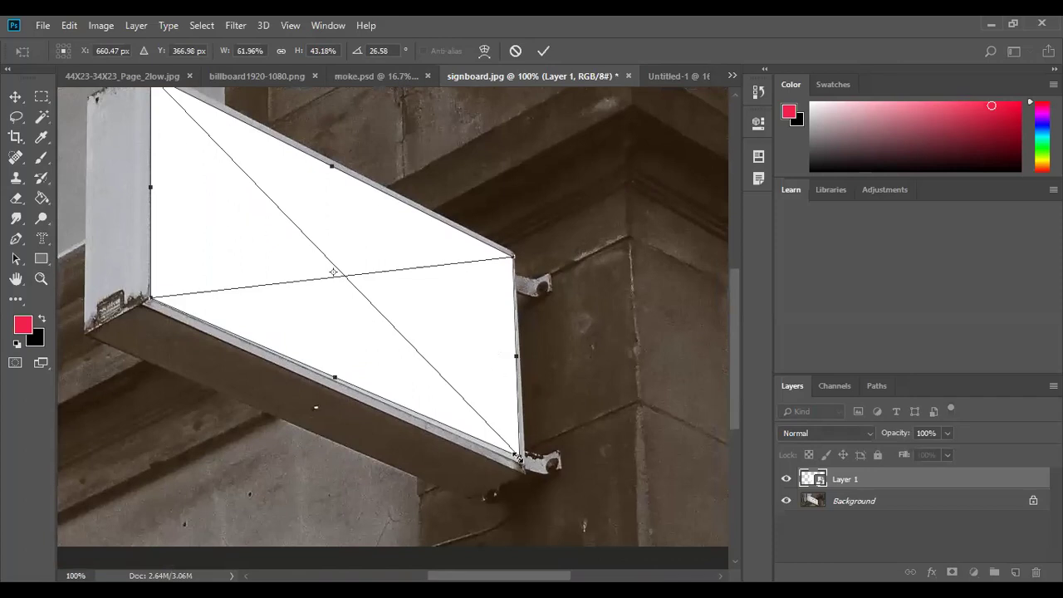
drag(516, 455, 517, 460)
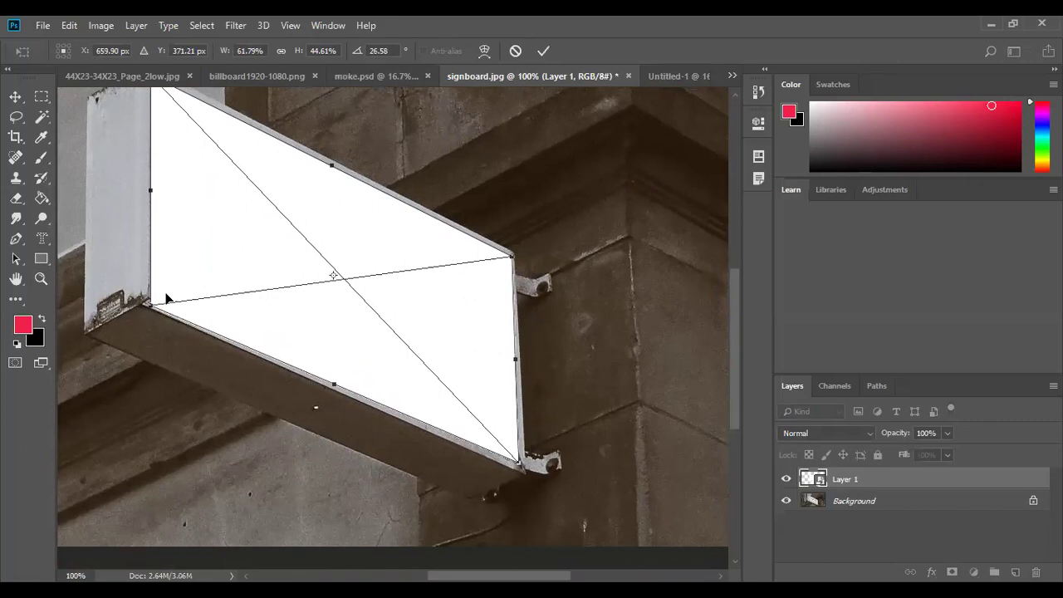
drag(156, 307, 151, 296)
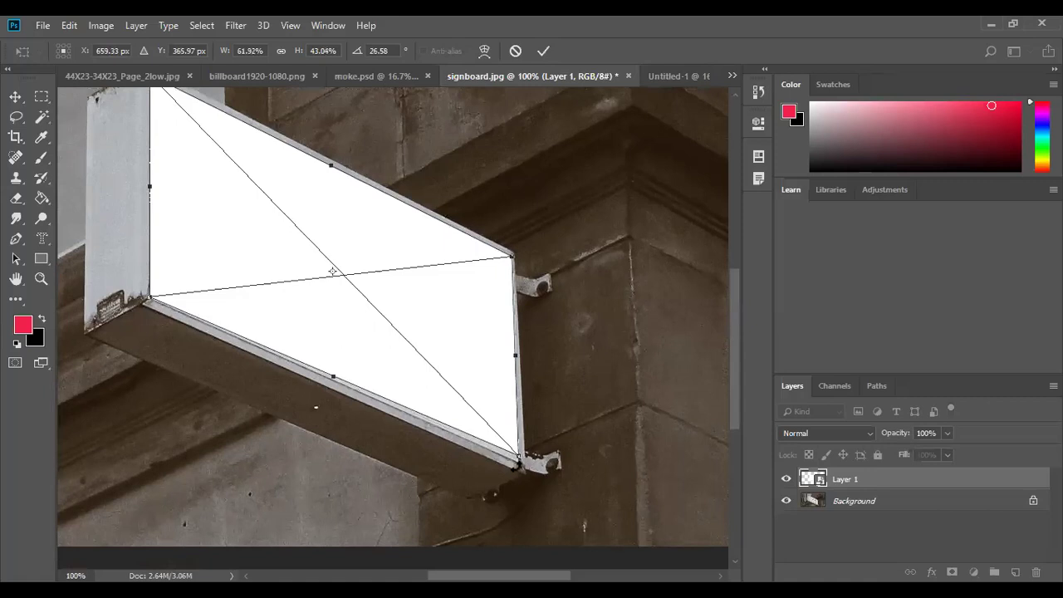
drag(516, 458, 517, 459)
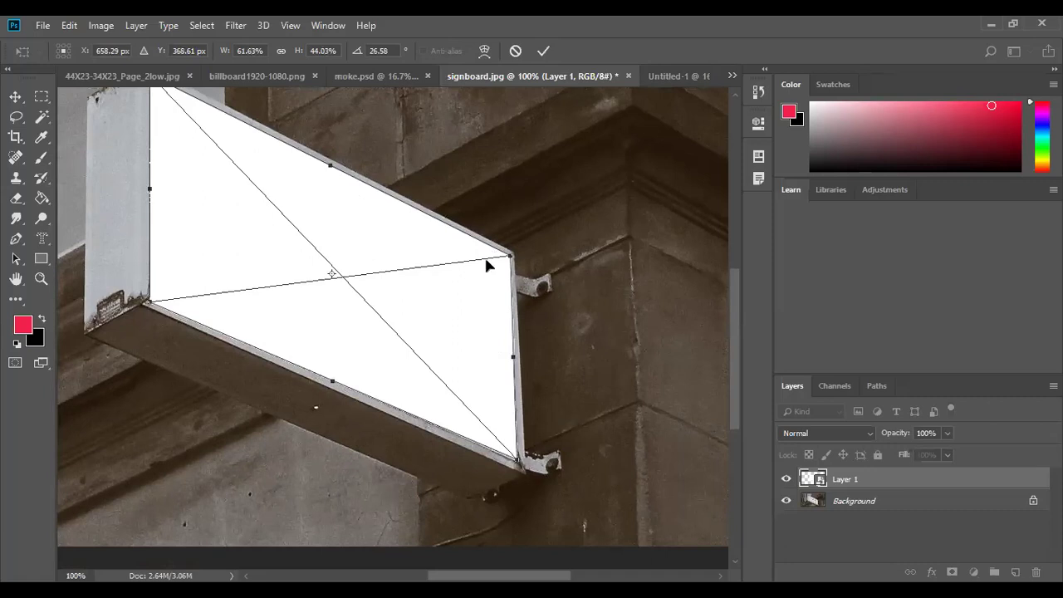
click(543, 50)
- Save the signboard image as a layered Photoshop file named signboard mokeup in the For me folder
key(z)
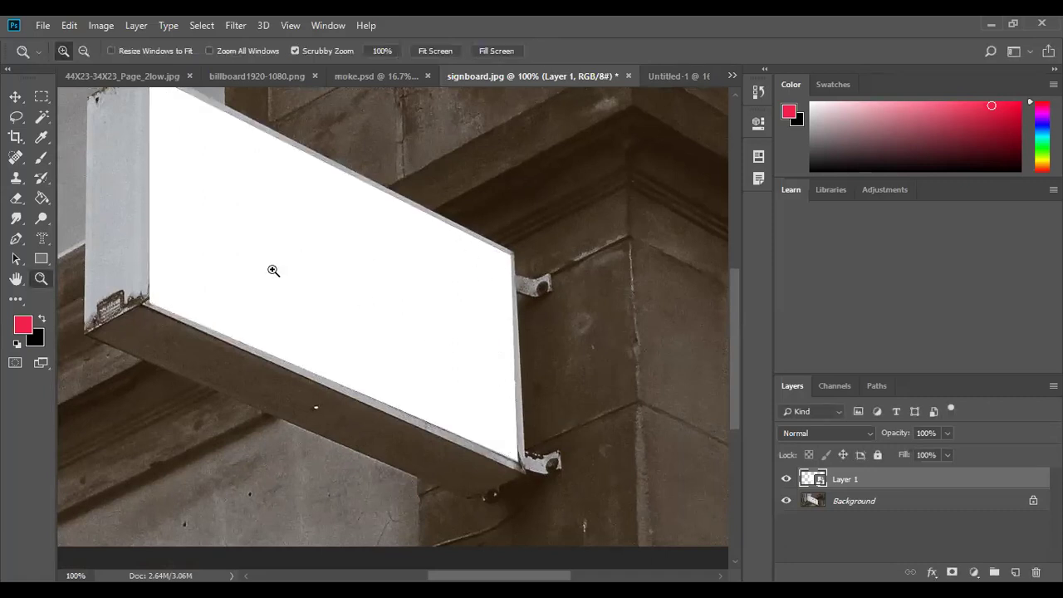
drag(273, 271, 311, 285)
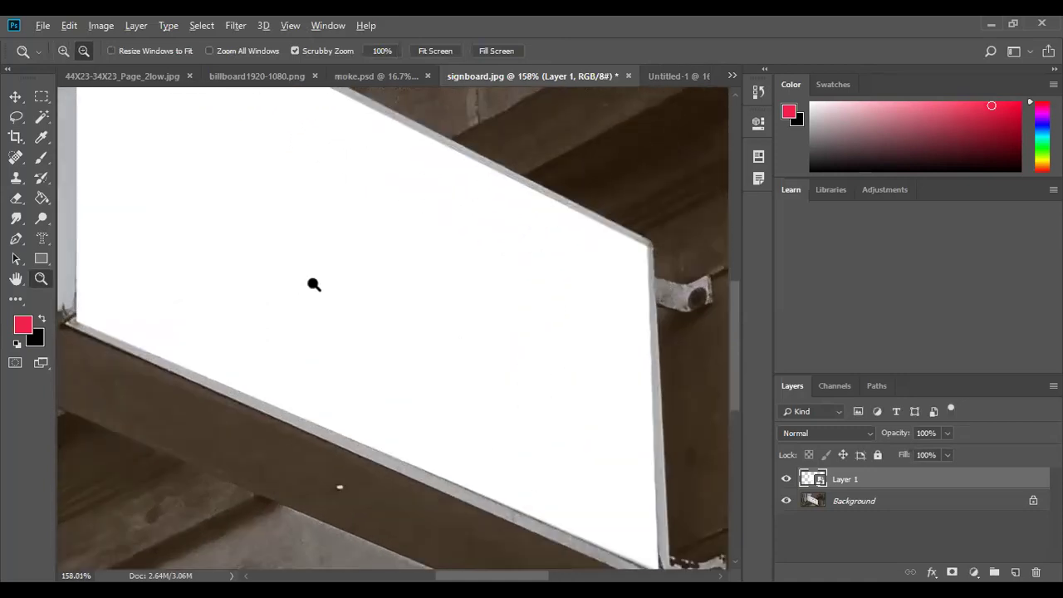
alt+click(314, 285)
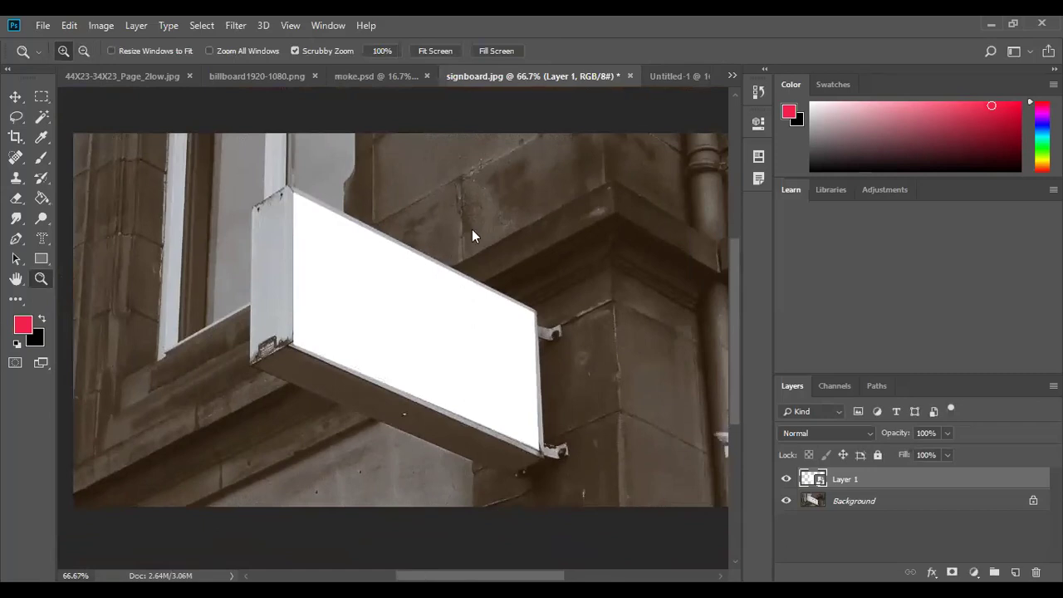
key(ctrl+shift+s)
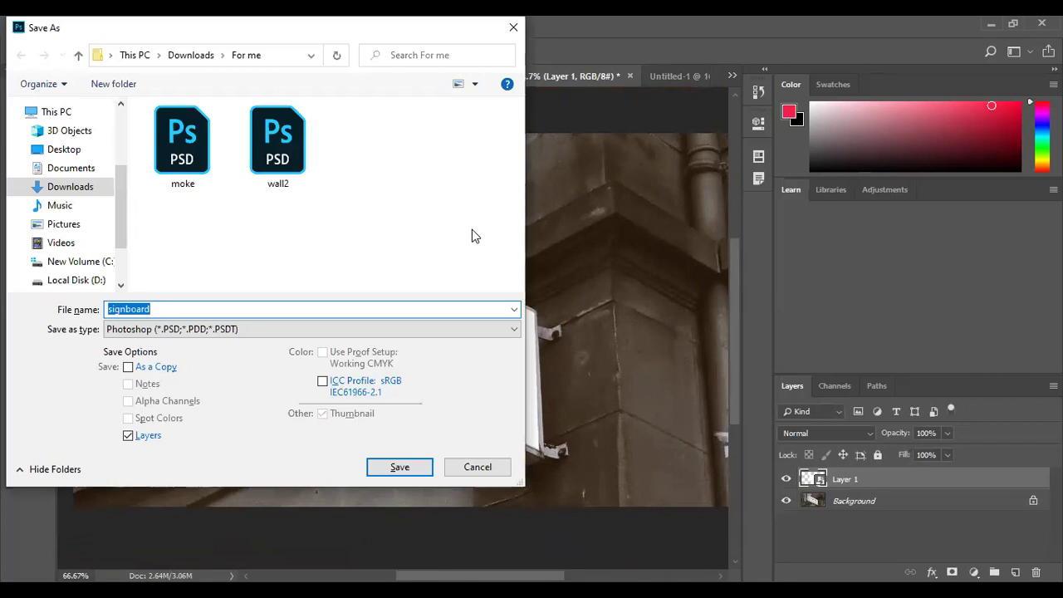
key(End)
text(moke)
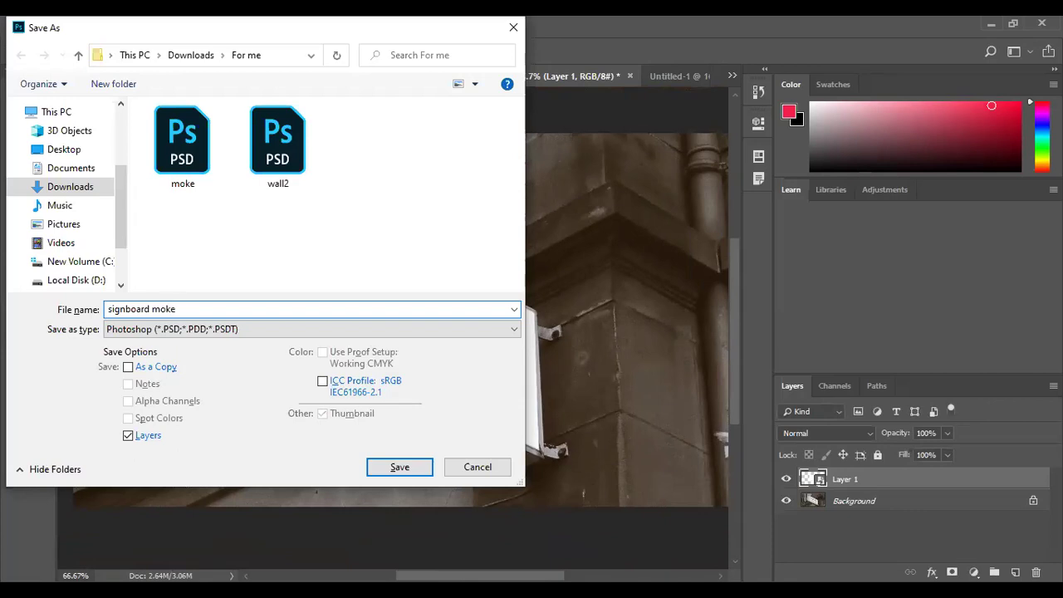
text( u)
click(416, 470)
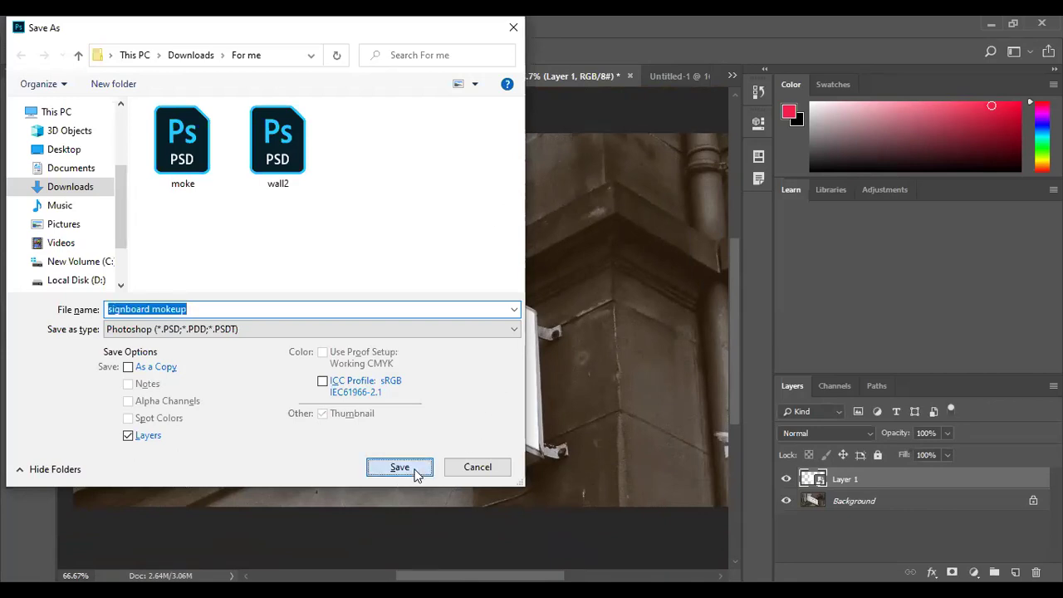
click(701, 168)
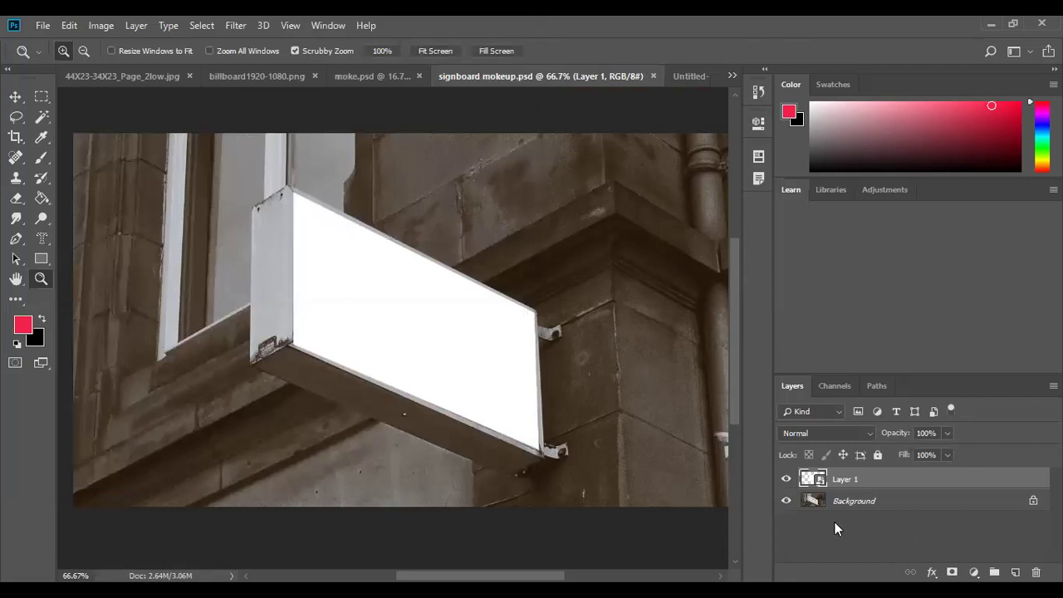
- Rename the smart object layer Layer 1 to "place poster here" and save the document
right_click(844, 479)
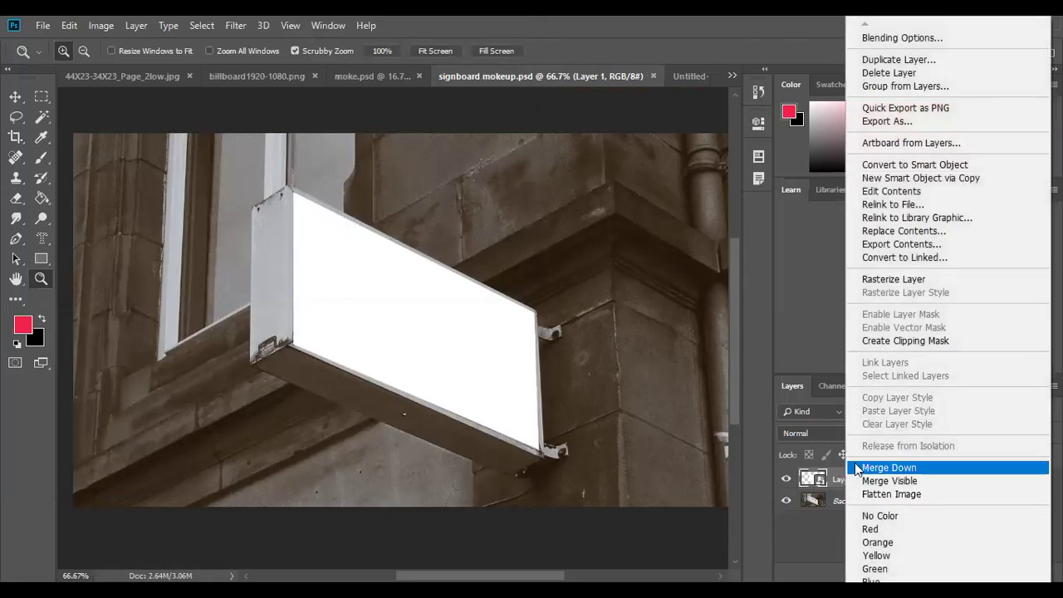
click(837, 481)
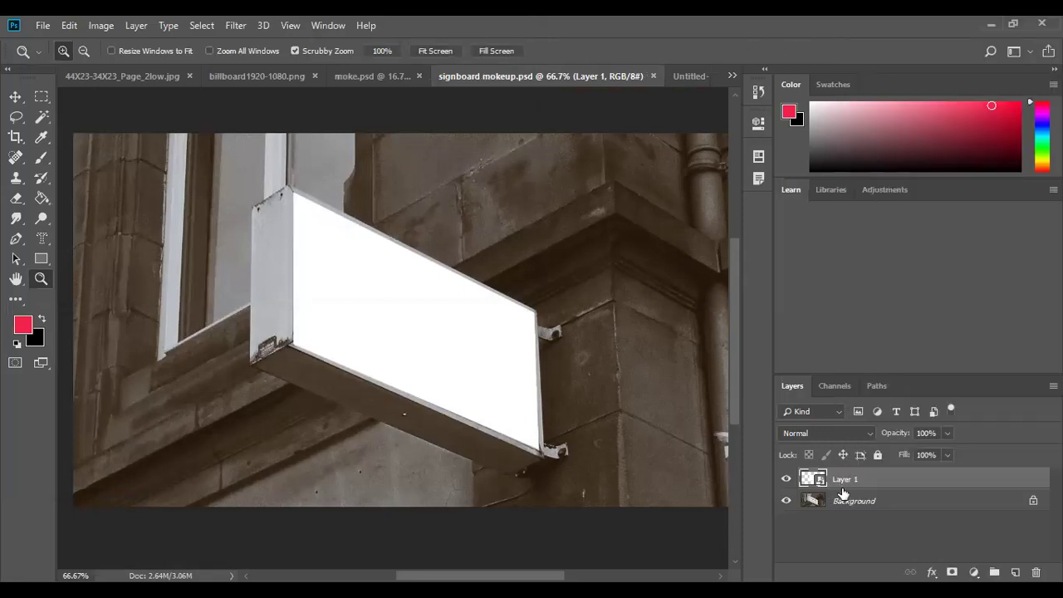
double_click(852, 479)
text(bo)
text(a)
text(ce poster here)
key(Return)
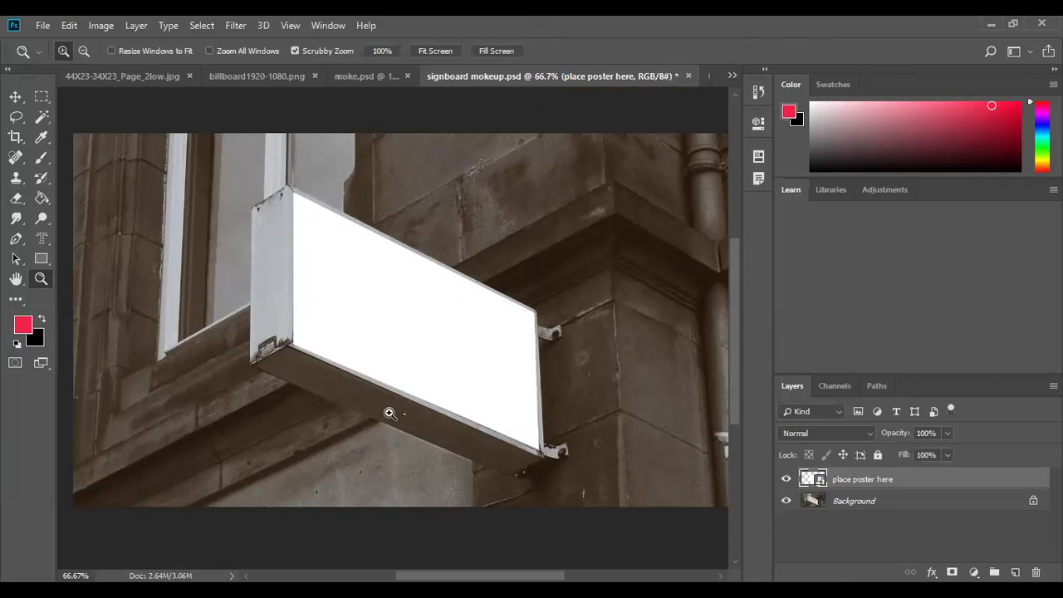
key(ctrl+s)
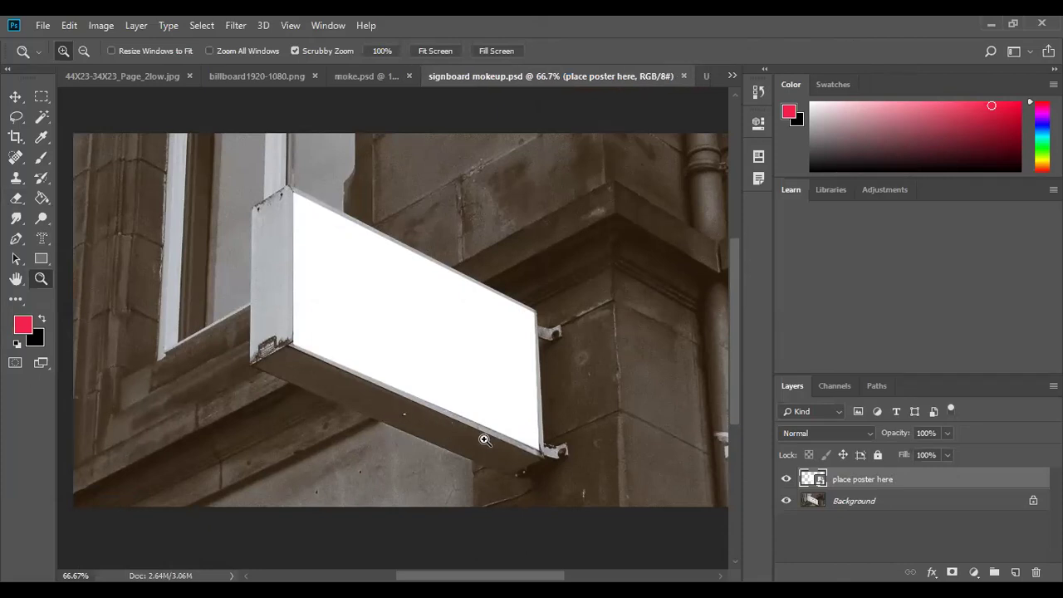
- Open the contents of the "place poster here" smart object and place the islam image in it as an embedded file
double_click(817, 482)
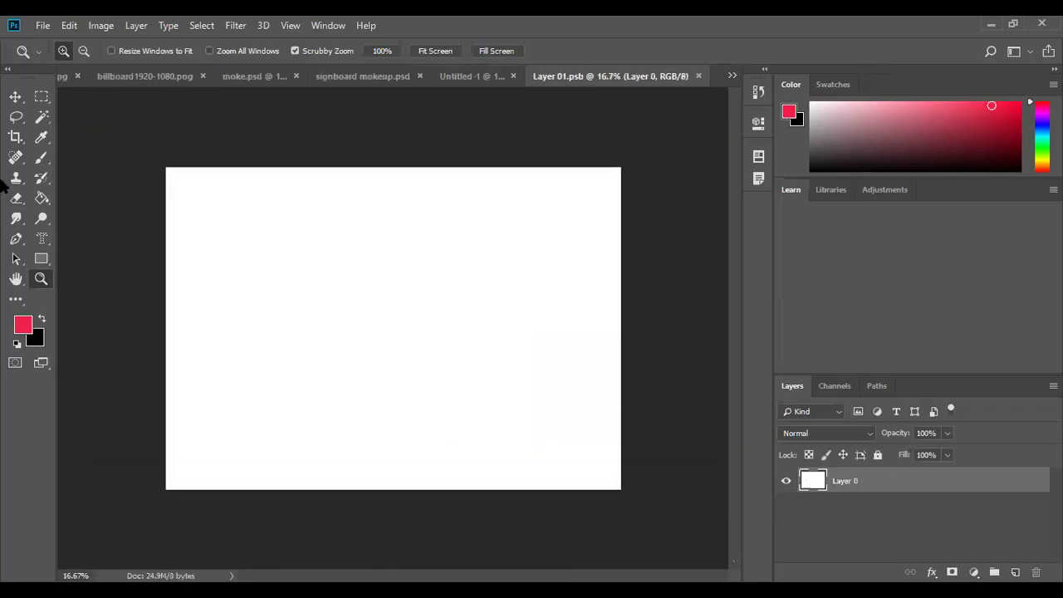
click(44, 26)
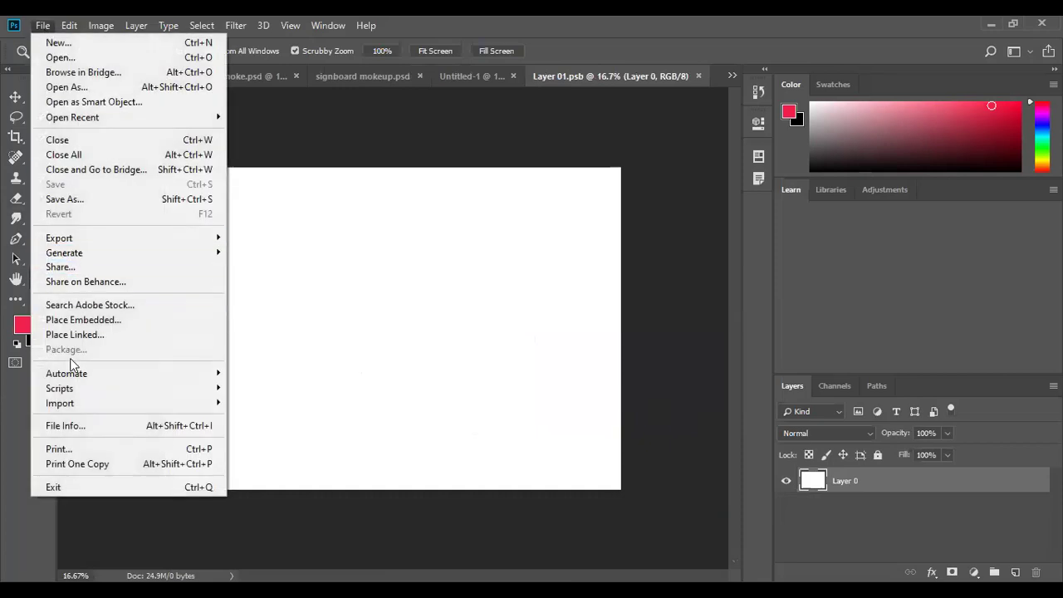
click(79, 322)
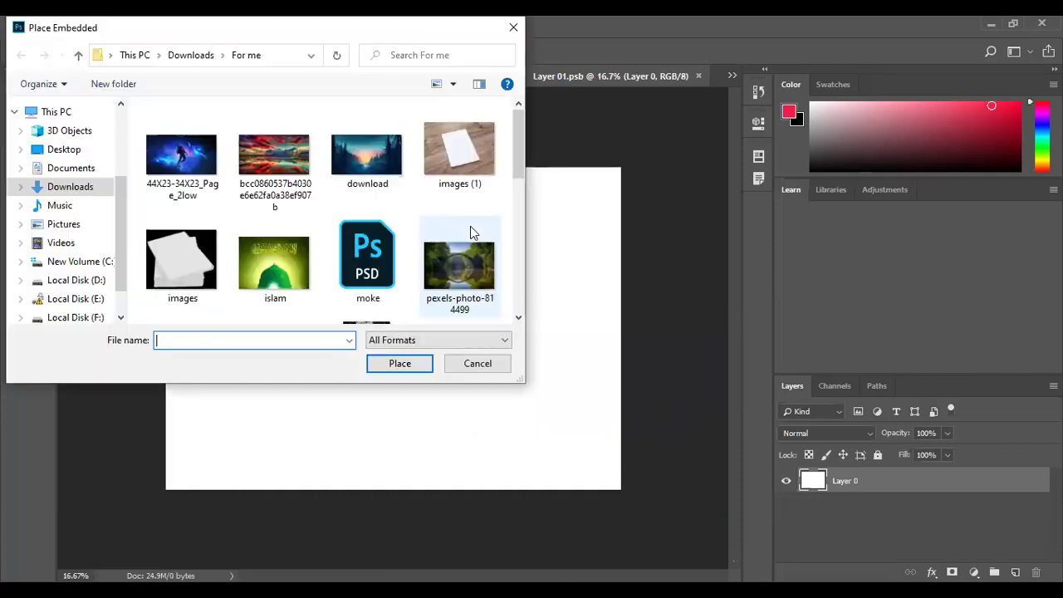
click(262, 274)
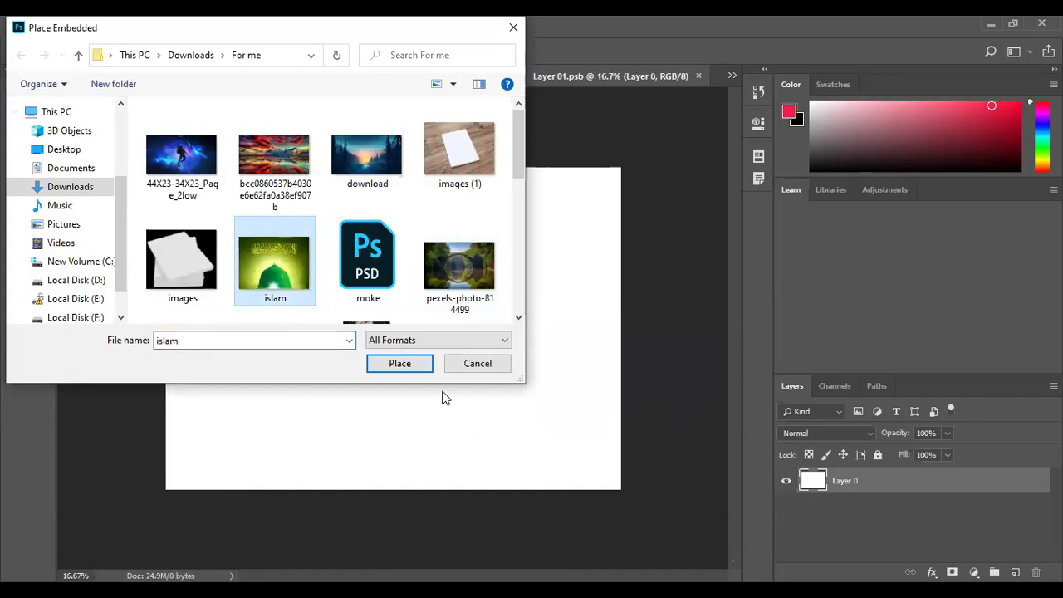
click(397, 364)
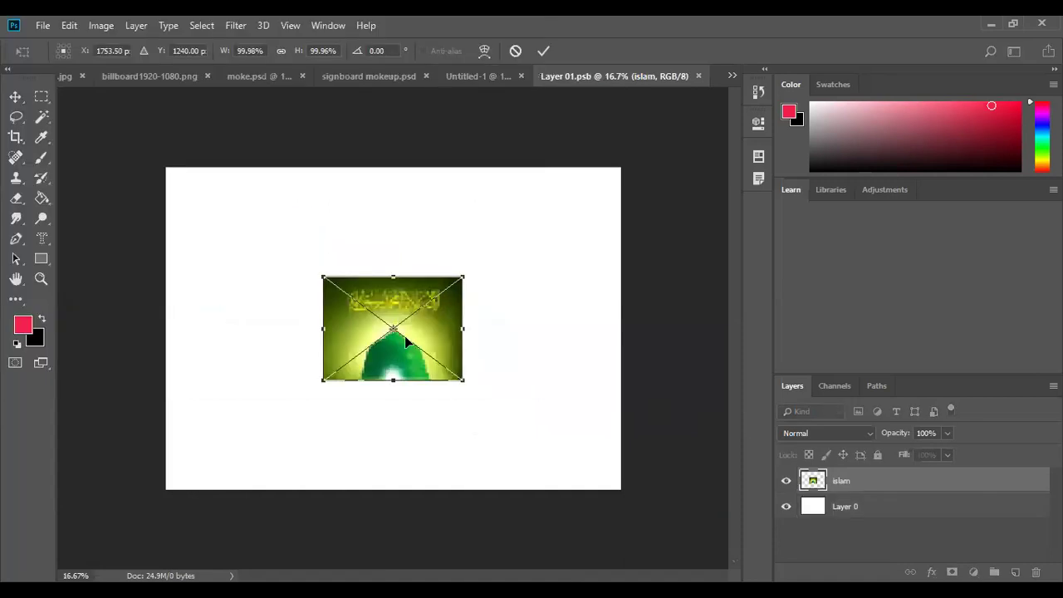
- Stretch the islam image to cover the entire white canvas, apply the transform and save the smart object's contents
drag(325, 281, 167, 171)
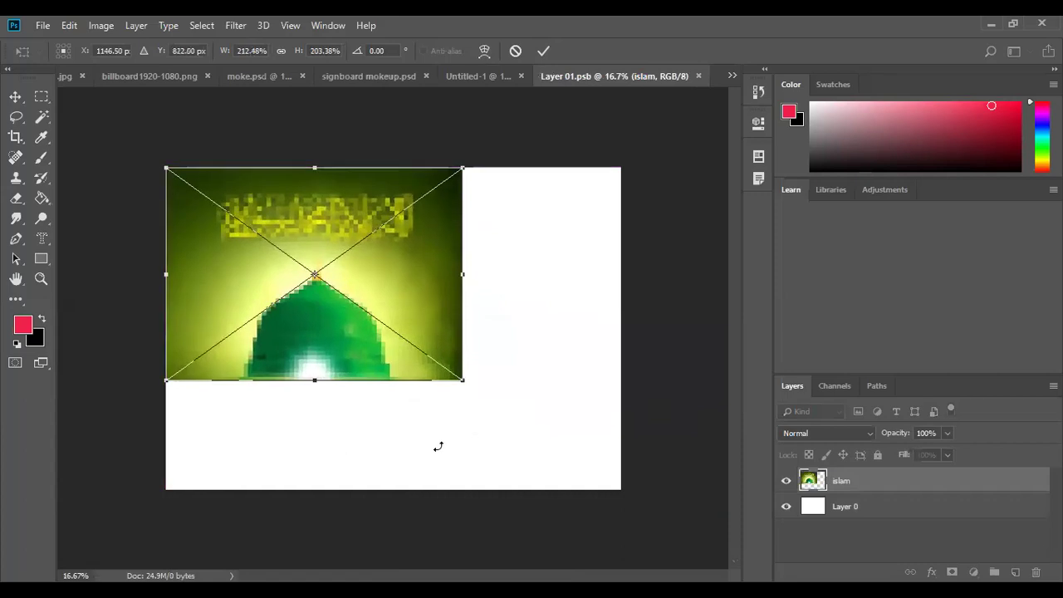
drag(461, 385, 615, 489)
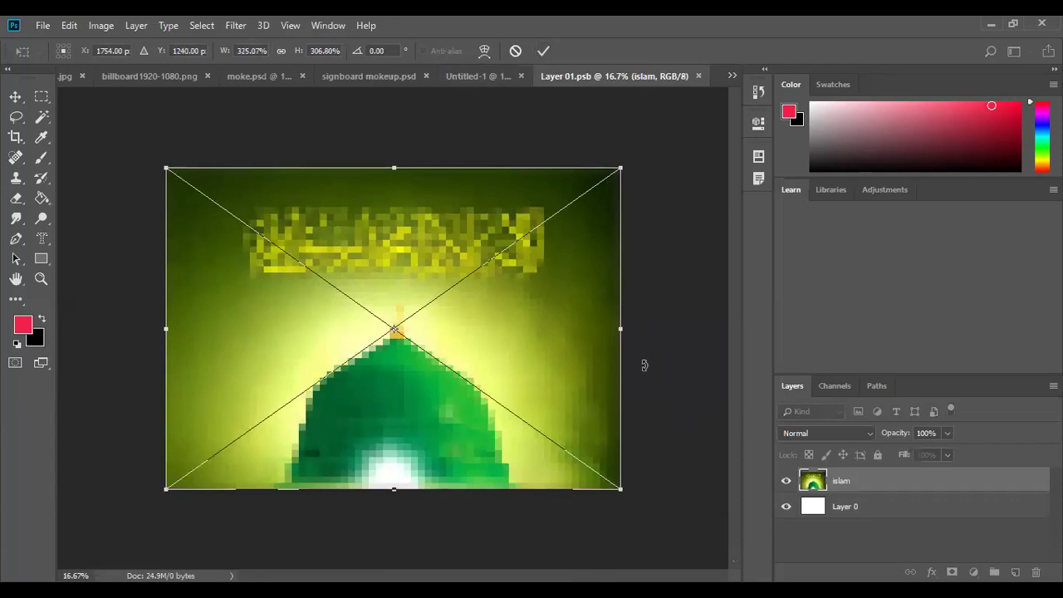
drag(619, 332, 627, 333)
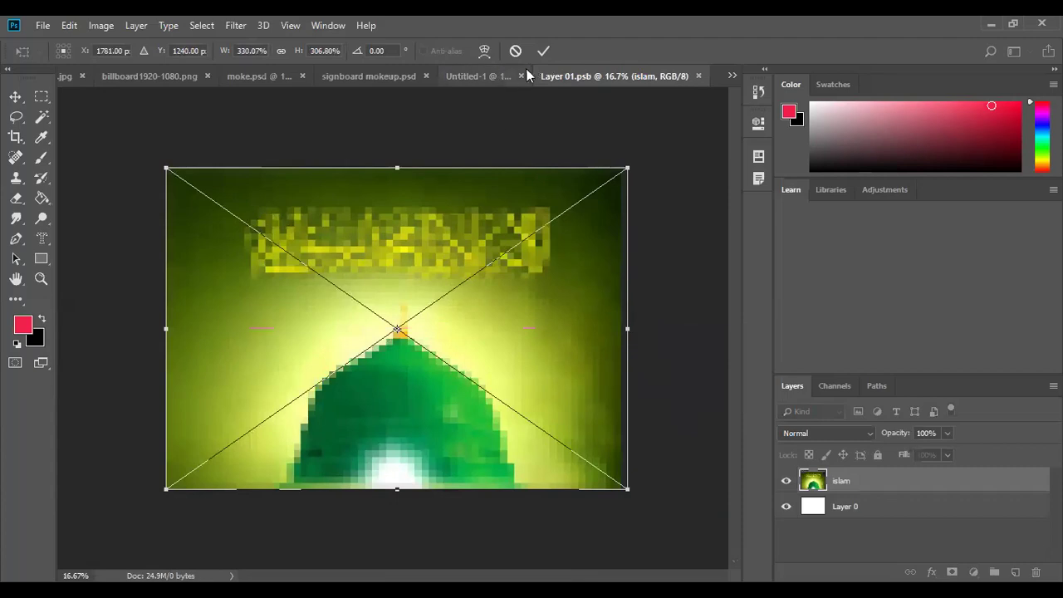
click(544, 52)
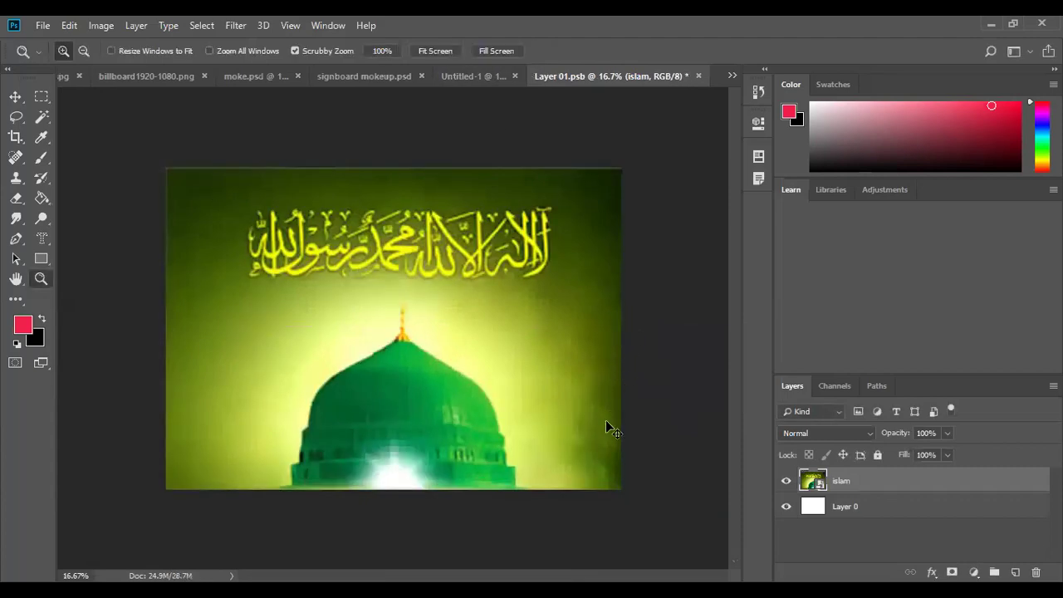
key(ctrl+s)
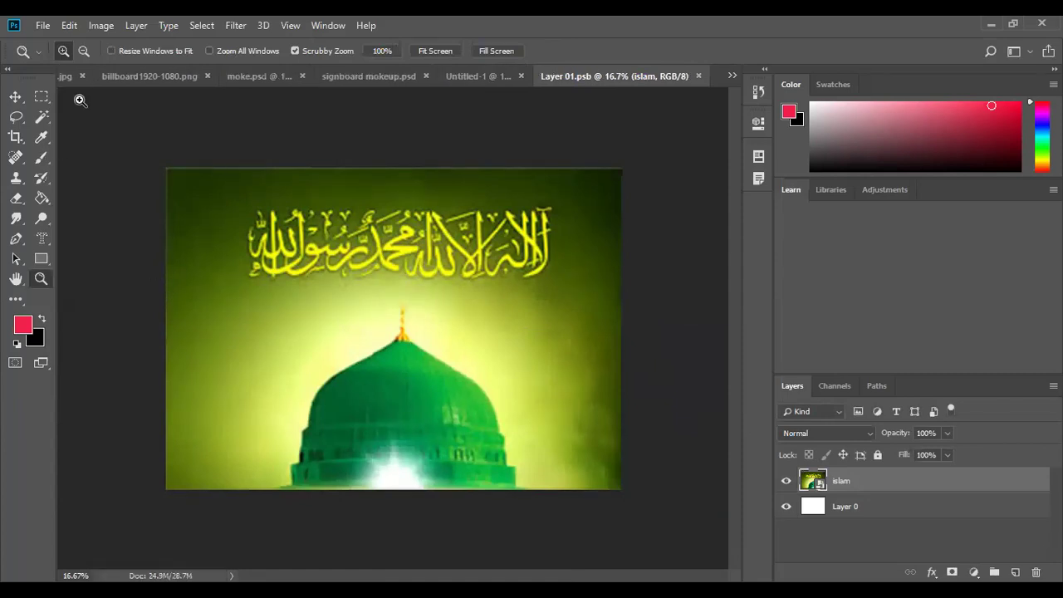
- Return to signboard mokeup.psd and examine how the placed poster fits the sign face with the whole image in view
click(480, 78)
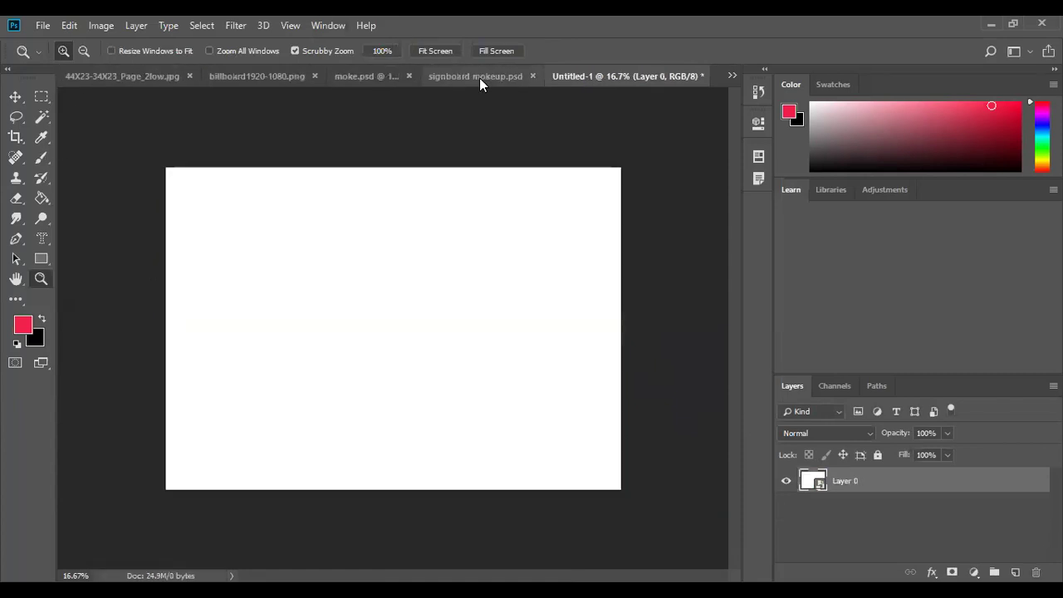
click(372, 75)
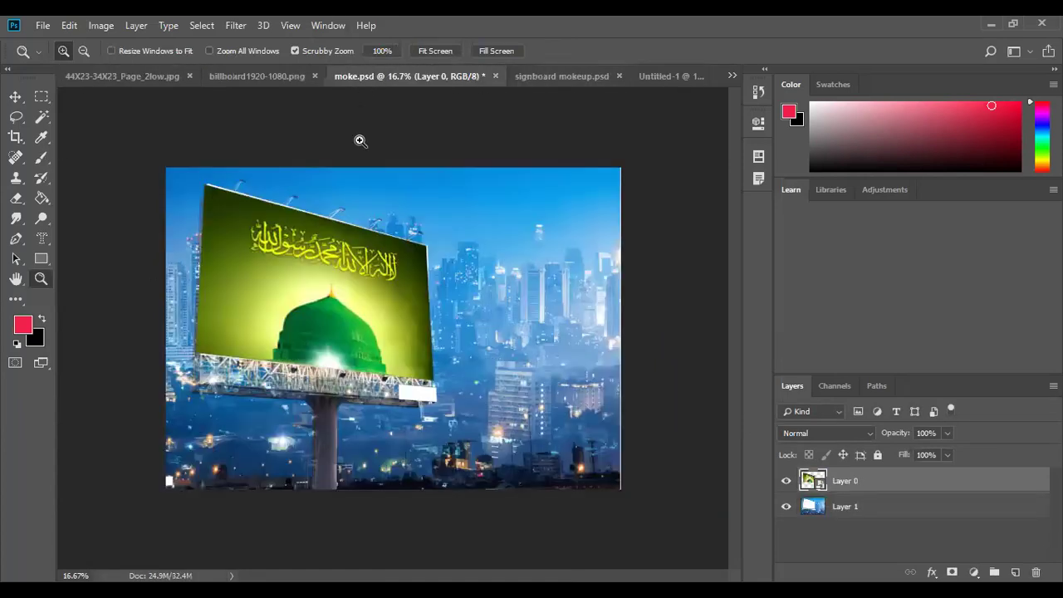
click(573, 75)
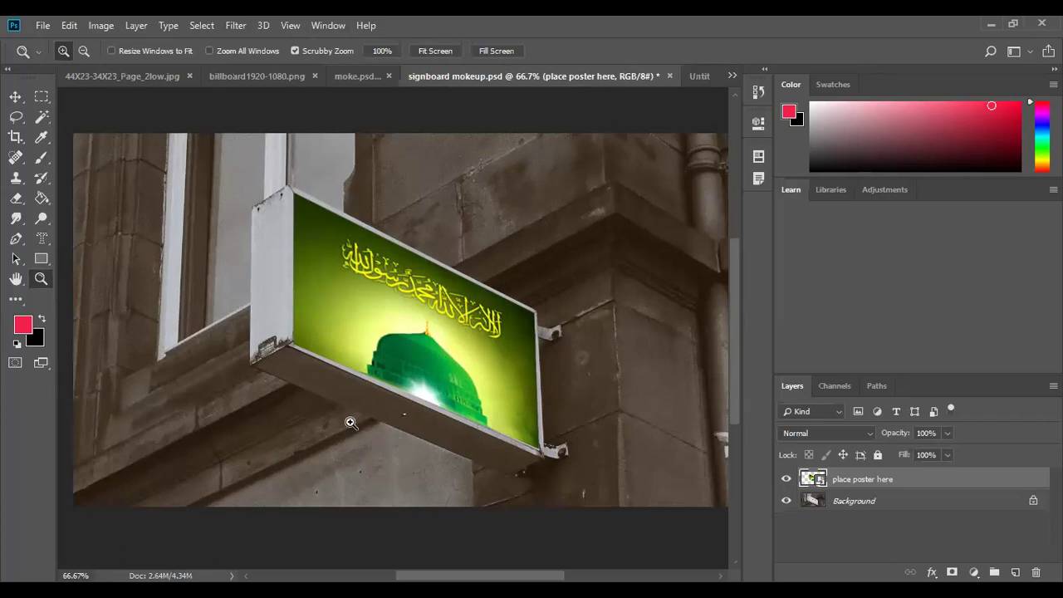
key(alt)
alt+click(377, 436)
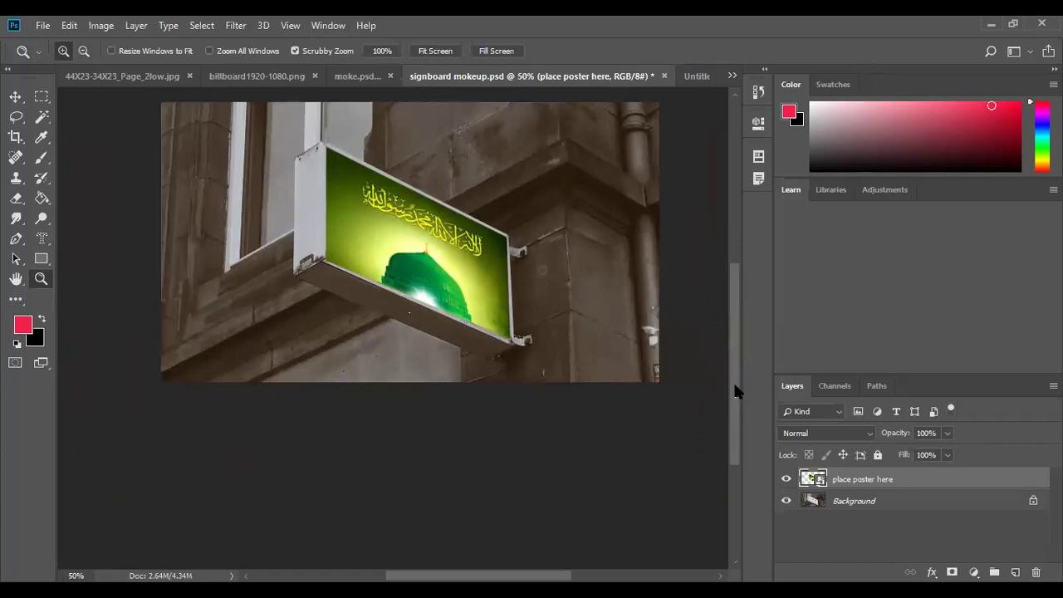
drag(732, 379, 730, 338)
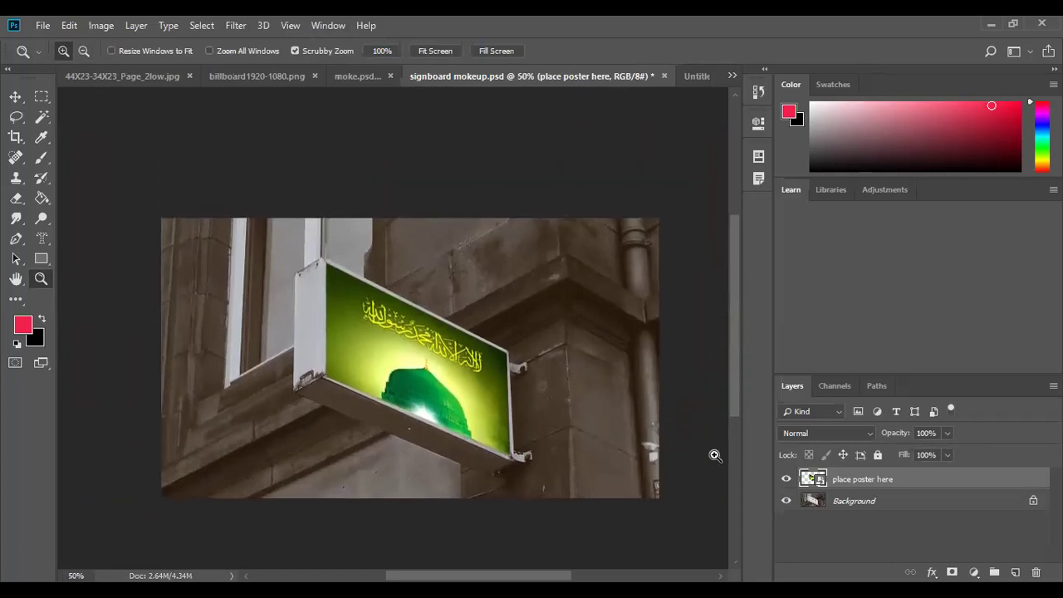